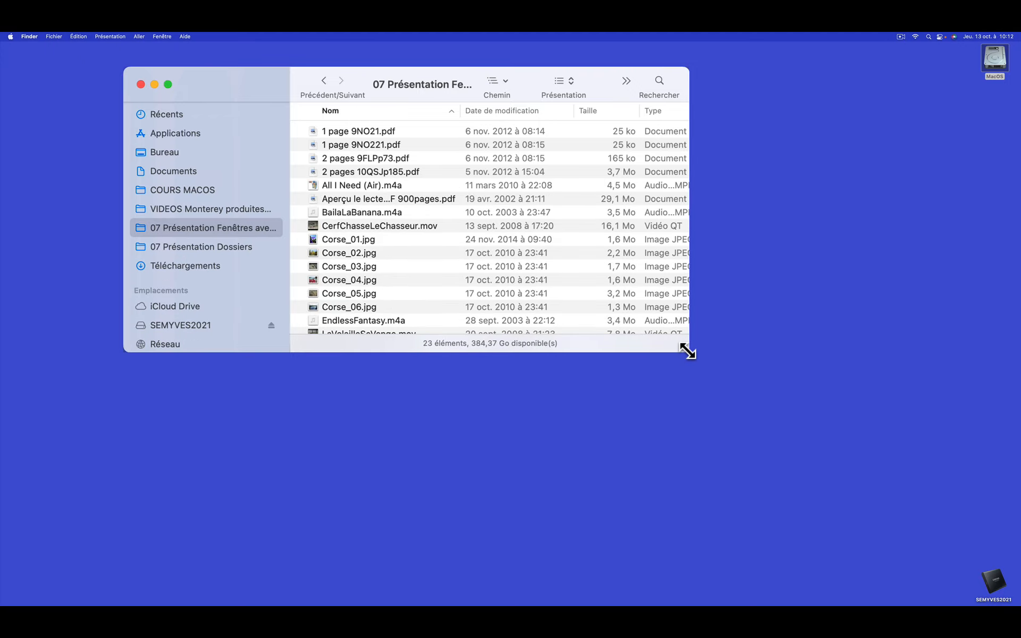
- Resize the Finder window freely from its corners, finishing with a proportional reduction
{"action": "mouse_move", "coordinate": [686, 348]}
{"action": "left_mouse_down"}
{"action": "mouse_move", "coordinate": [692, 358]}
{"action": "mouse_move", "coordinate": [677, 347]}
{"action": "mouse_move", "coordinate": [711, 374]}
{"action": "mouse_move", "coordinate": [683, 333]}
{"action": "mouse_move", "coordinate": [782, 292]}
{"action": "mouse_move", "coordinate": [627, 342]}
{"action": "mouse_move", "coordinate": [717, 460]}
{"action": "mouse_move", "coordinate": [674, 355]}
{"action": "mouse_move", "coordinate": [686, 366]}
{"action": "left_mouse_up"}
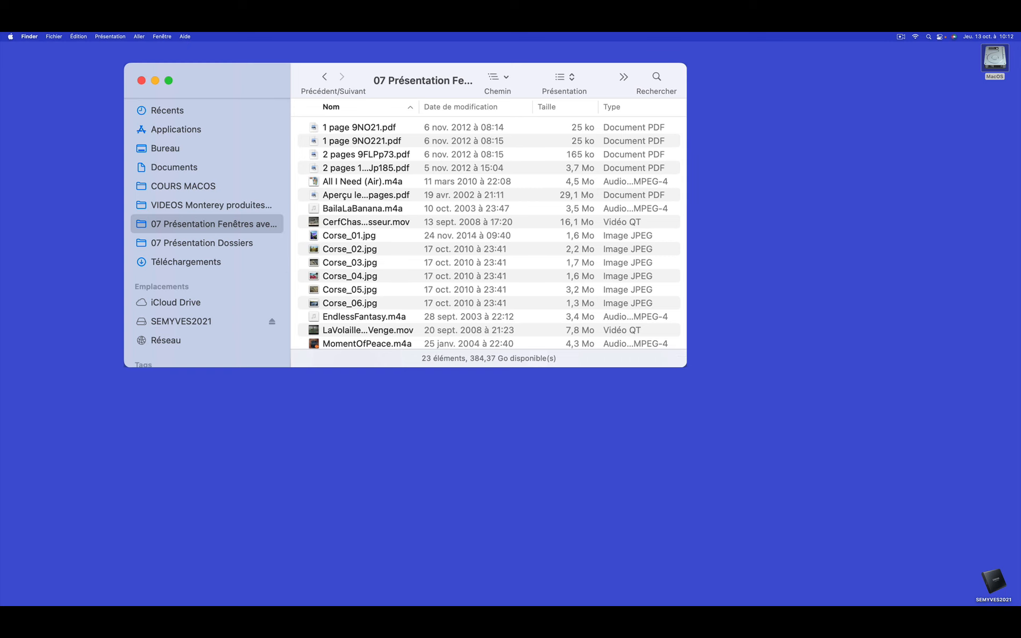
{"action": "mouse_move", "coordinate": [686, 64]}
{"action": "left_mouse_down"}
{"action": "mouse_move", "coordinate": [699, 39]}
{"action": "mouse_move", "coordinate": [695, 62]}
{"action": "left_mouse_up"}
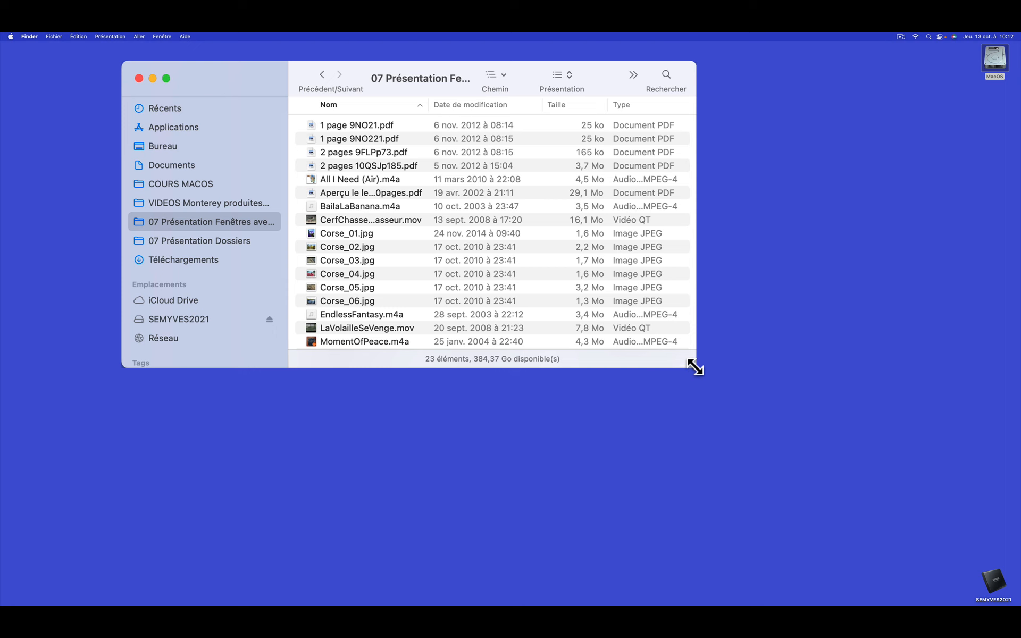
{"action": "left_click_drag", "start_coordinate": [689, 362], "coordinate": [713, 362]}
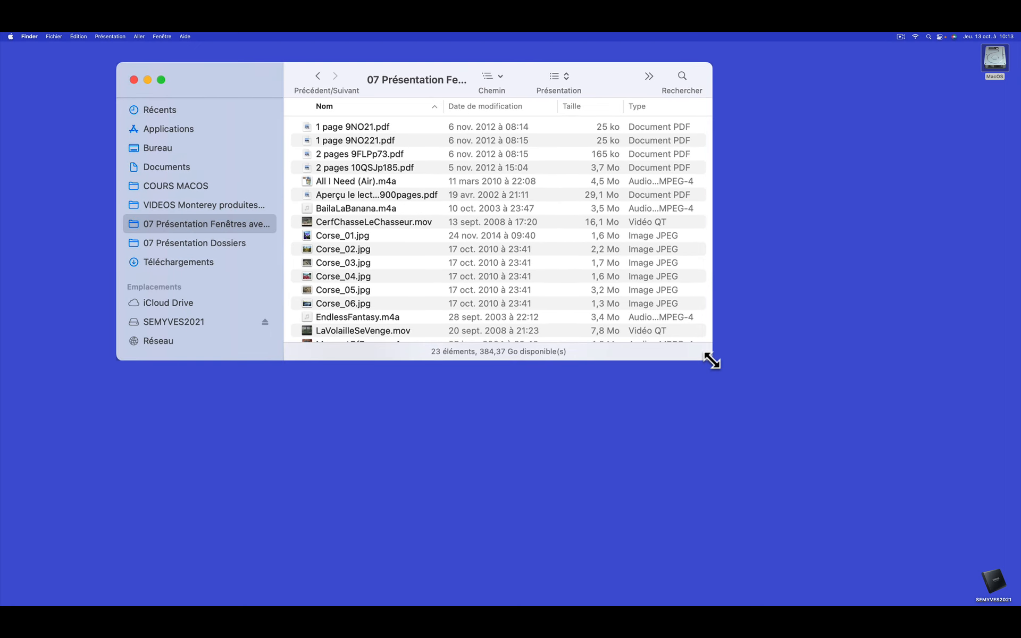
{"action": "key", "text": "shift"}
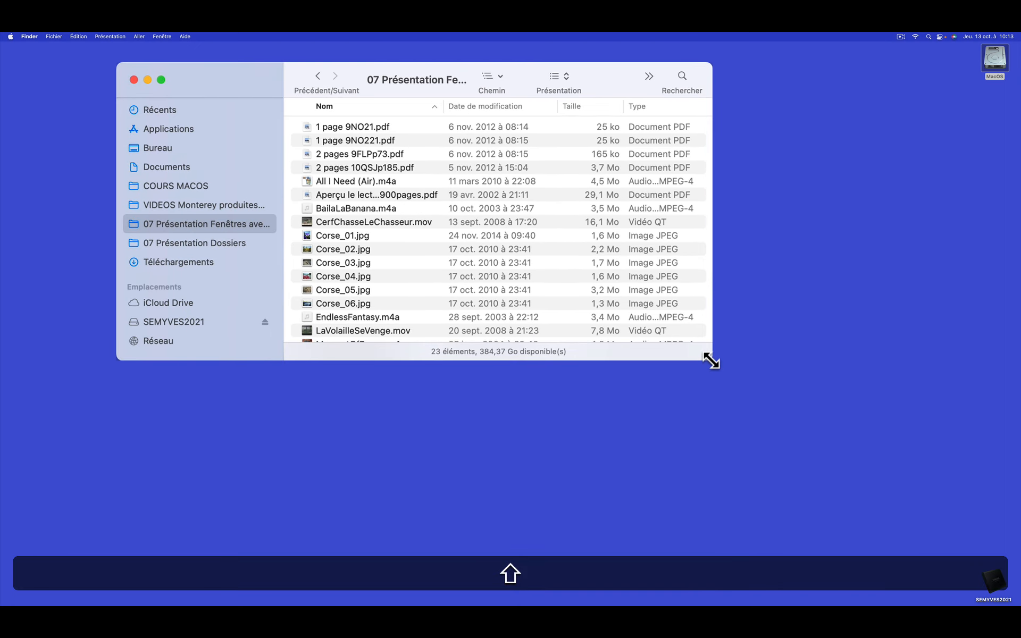
{"action": "left_click_drag", "start_coordinate": [711, 361], "coordinate": [690, 349]}
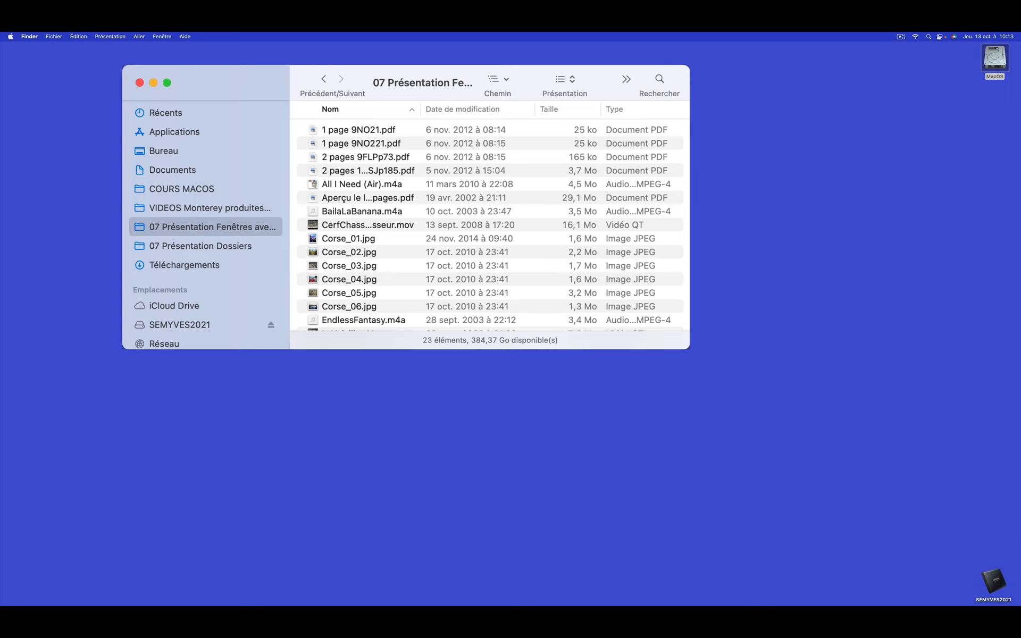
- Enlarge the window from its edges and corner until the whole file list fits inside it
{"action": "left_click_drag", "start_coordinate": [690, 226], "coordinate": [778, 225]}
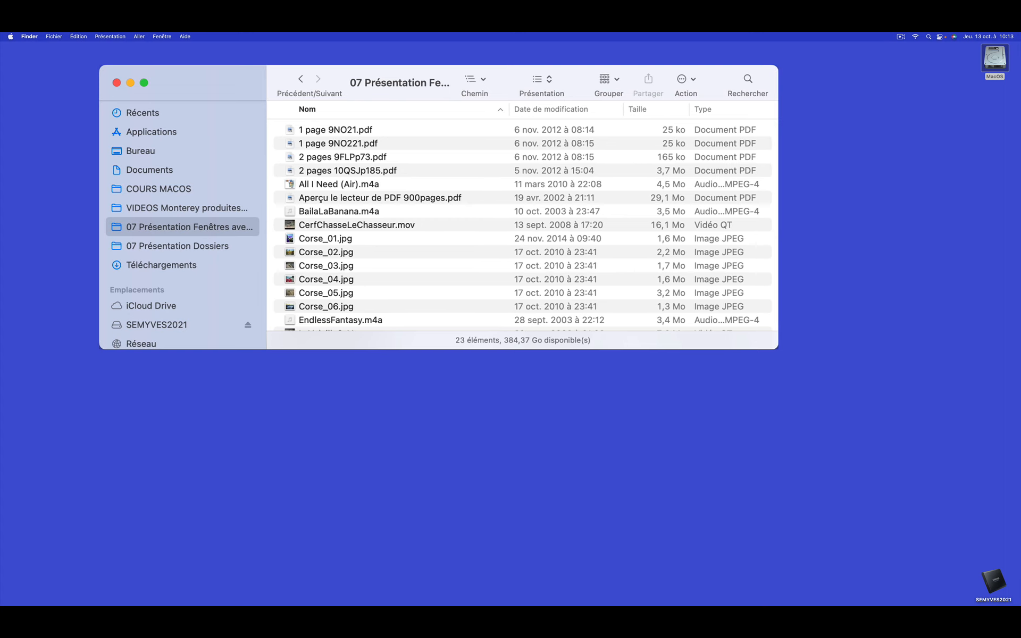
{"action": "left_click_drag", "start_coordinate": [452, 350], "coordinate": [493, 402]}
{"action": "mouse_move", "coordinate": [577, 32]}
{"action": "left_mouse_down"}
{"action": "mouse_move", "coordinate": [574, 98]}
{"action": "mouse_move", "coordinate": [575, 39]}
{"action": "left_mouse_up"}
{"action": "mouse_move", "coordinate": [99, 255]}
{"action": "left_mouse_down"}
{"action": "mouse_move", "coordinate": [159, 254]}
{"action": "mouse_move", "coordinate": [68, 250]}
{"action": "mouse_move", "coordinate": [99, 255]}
{"action": "left_mouse_up"}
{"action": "left_click_drag", "start_coordinate": [638, 403], "coordinate": [686, 385]}
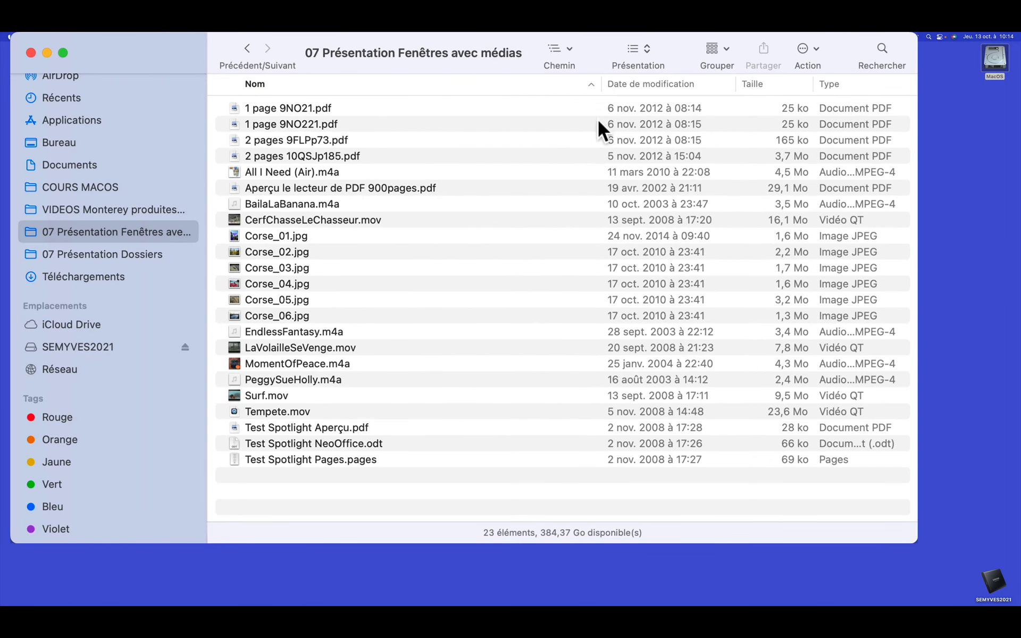
- Narrow the Nom column and widen the Type column so the full file types can be read
{"action": "left_click_drag", "start_coordinate": [599, 87], "coordinate": [463, 87]}
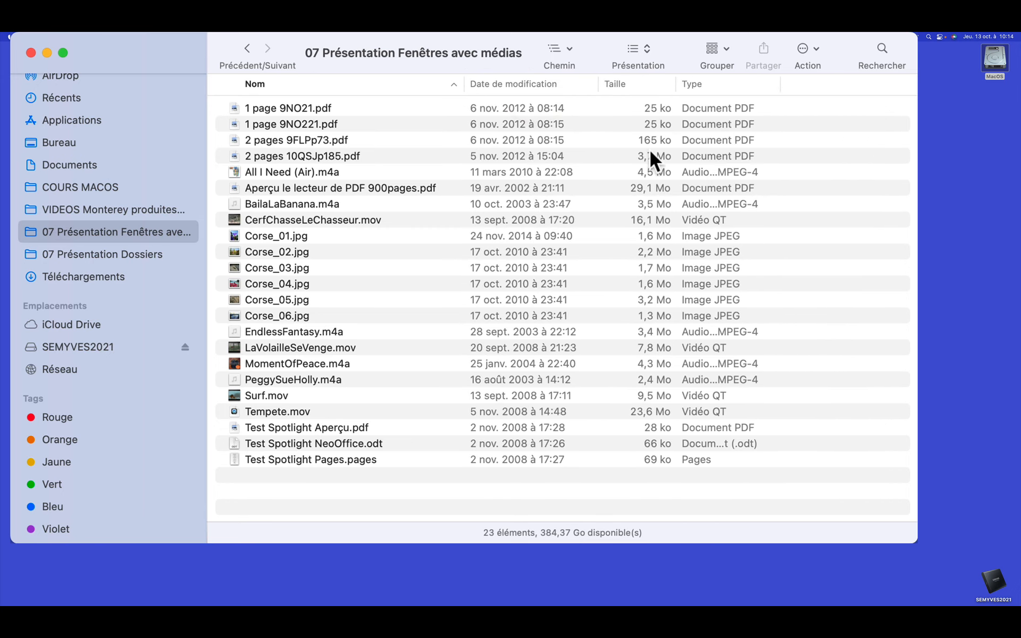
{"action": "mouse_move", "coordinate": [678, 86]}
{"action": "left_mouse_down"}
{"action": "mouse_move", "coordinate": [695, 86]}
{"action": "mouse_move", "coordinate": [678, 86]}
{"action": "left_mouse_up"}
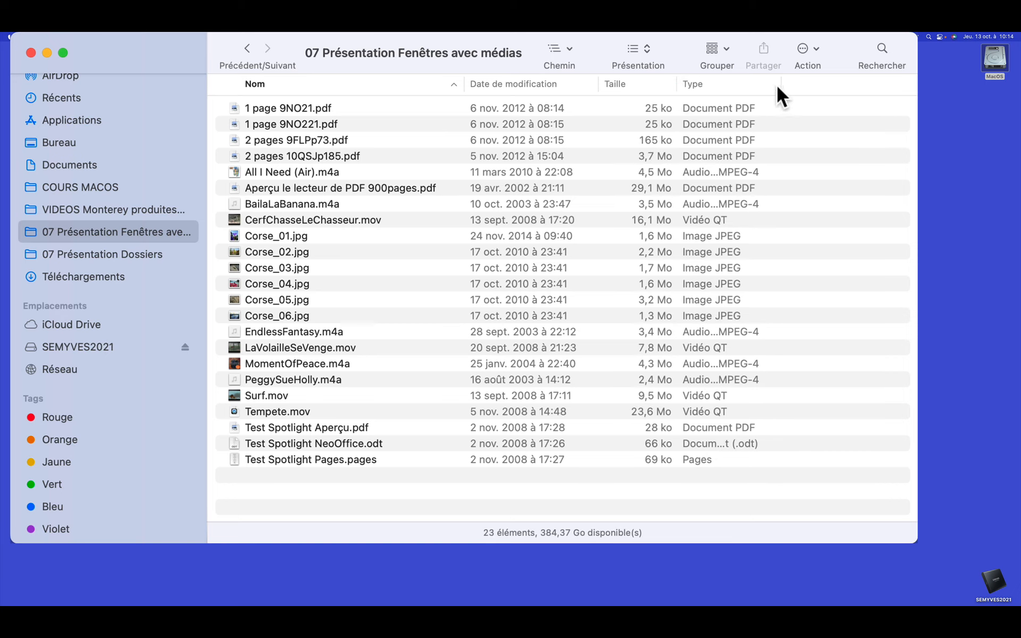
{"action": "left_click_drag", "start_coordinate": [779, 84], "coordinate": [830, 87]}
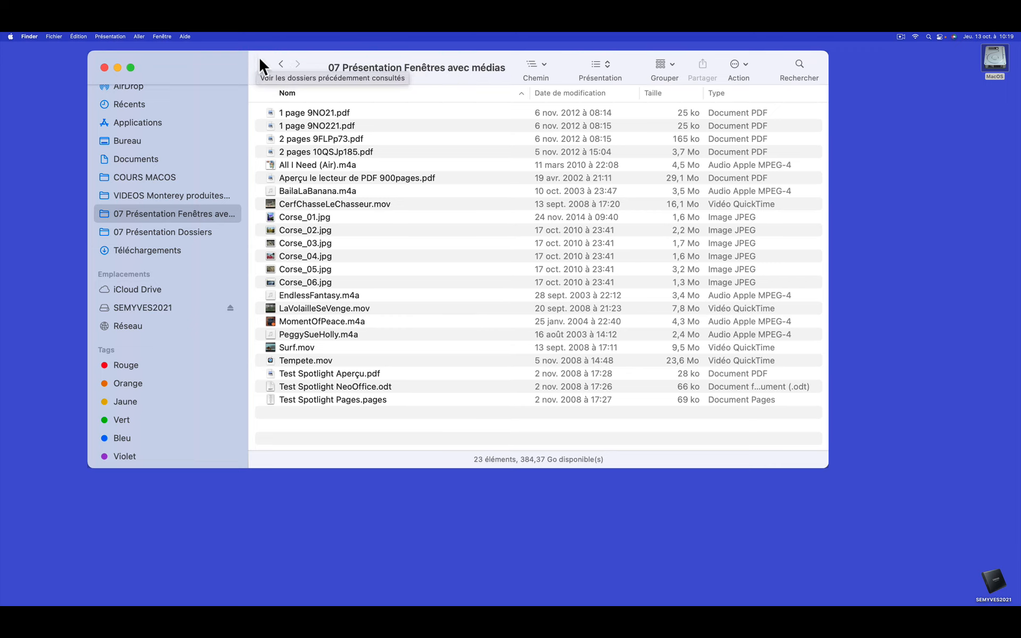
- Reposition the window slightly on the desktop by its toolbar area, the top of its sidebar and its status bar
{"action": "left_click_drag", "start_coordinate": [257, 56], "coordinate": [261, 58]}
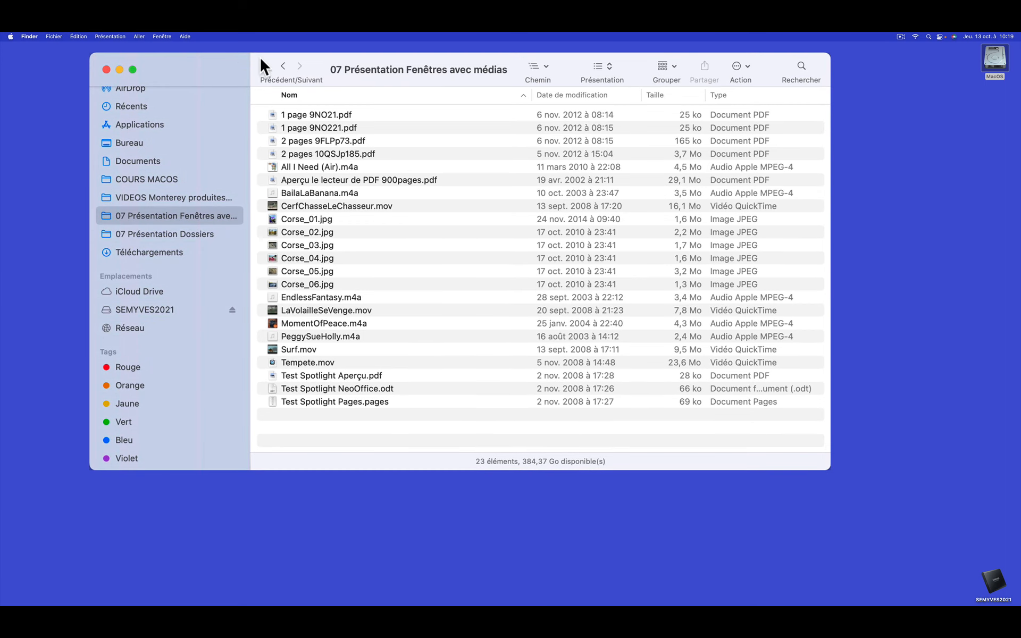
{"action": "mouse_move", "coordinate": [193, 76]}
{"action": "left_mouse_down"}
{"action": "mouse_move", "coordinate": [215, 61]}
{"action": "mouse_move", "coordinate": [183, 68]}
{"action": "mouse_move", "coordinate": [190, 63]}
{"action": "left_mouse_up"}
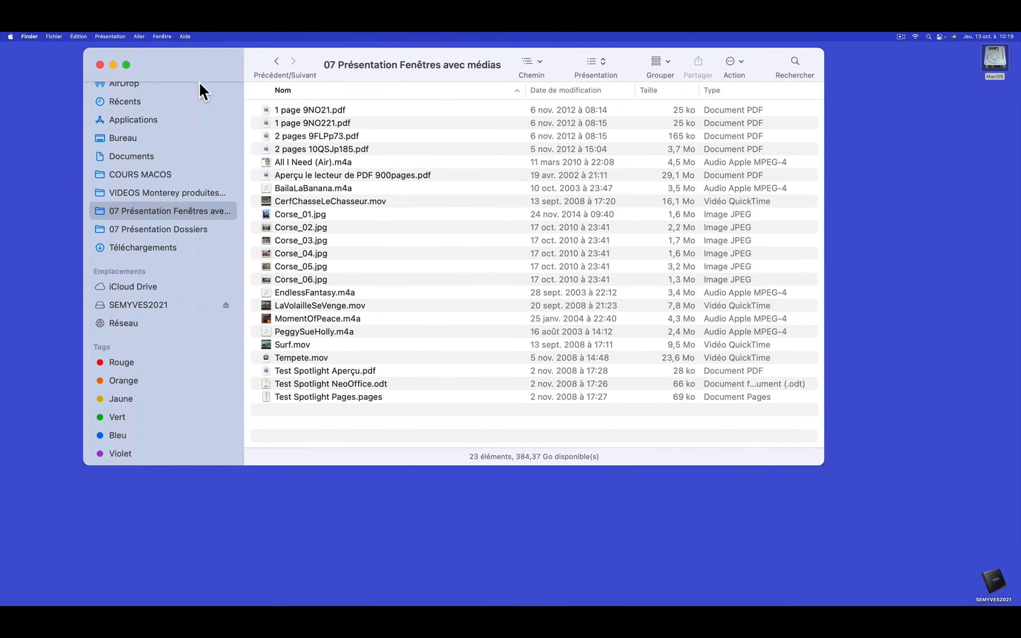
{"action": "mouse_move", "coordinate": [355, 457]}
{"action": "left_mouse_down"}
{"action": "mouse_move", "coordinate": [334, 455]}
{"action": "mouse_move", "coordinate": [352, 462]}
{"action": "left_mouse_up"}
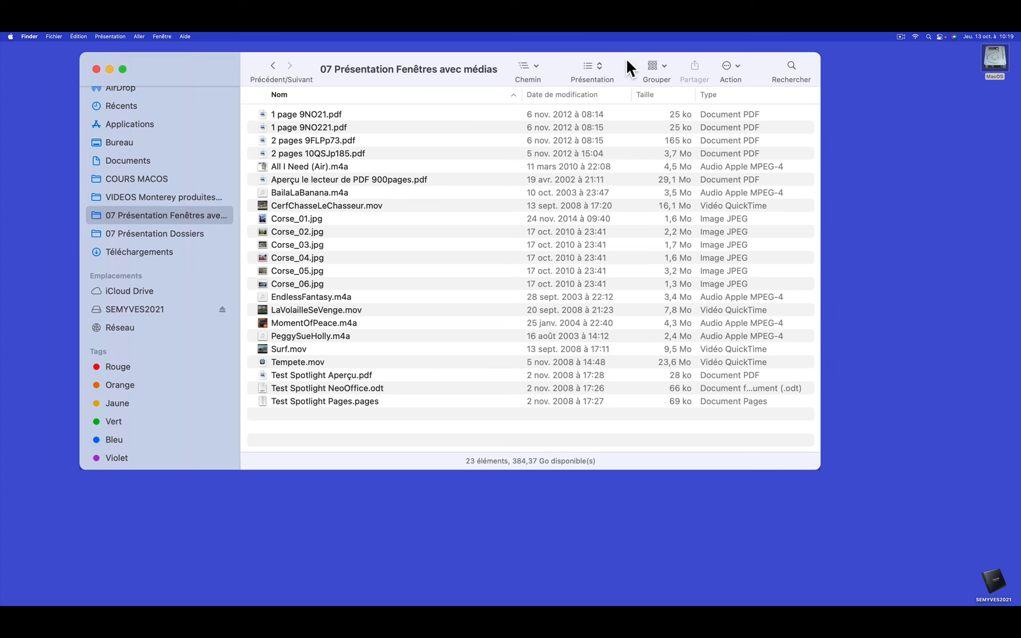
{"action": "mouse_move", "coordinate": [633, 54]}
{"action": "left_mouse_down"}
{"action": "mouse_move", "coordinate": [627, 61]}
{"action": "mouse_move", "coordinate": [647, 56]}
{"action": "left_mouse_up"}
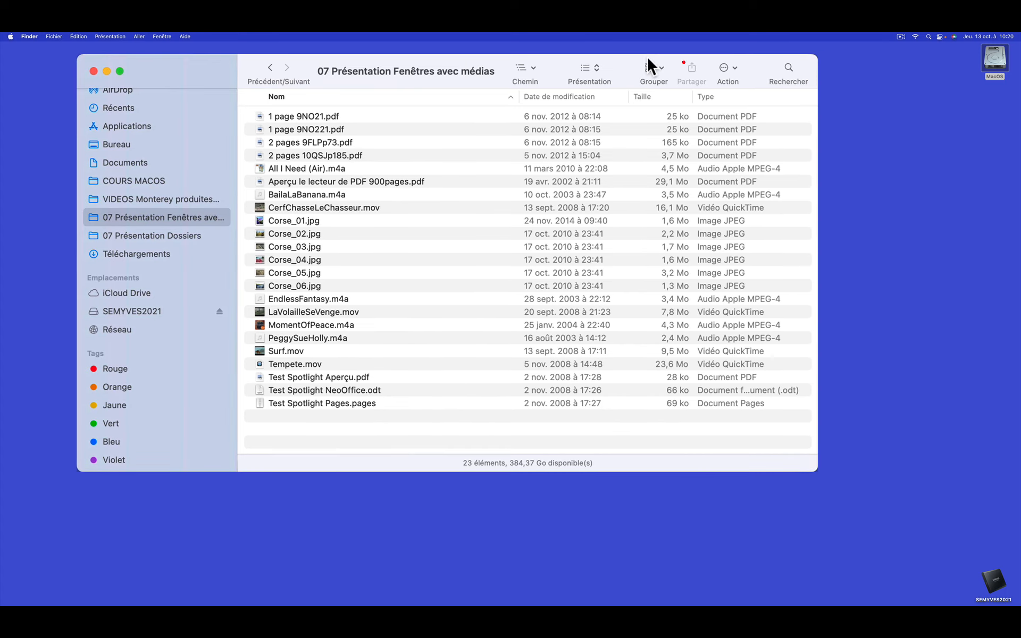
{"action": "left_click_drag", "start_coordinate": [803, 59], "coordinate": [803, 62]}
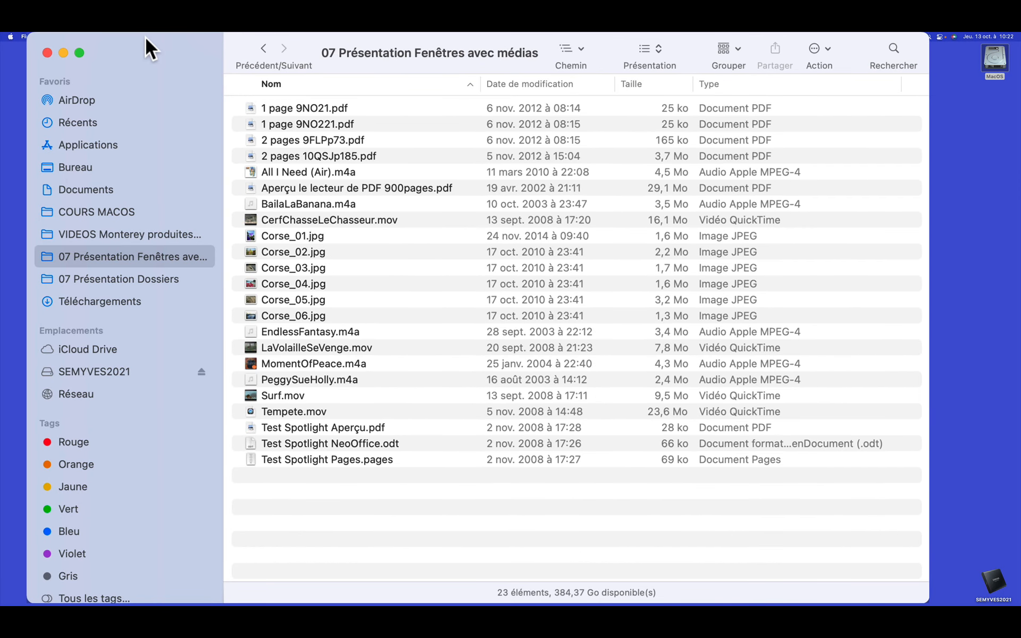
- Open the COURS MACOS folder, view its Modèles subfolder in the same window and return to COURS MACOS
{"action": "left_click", "coordinate": [70, 211]}
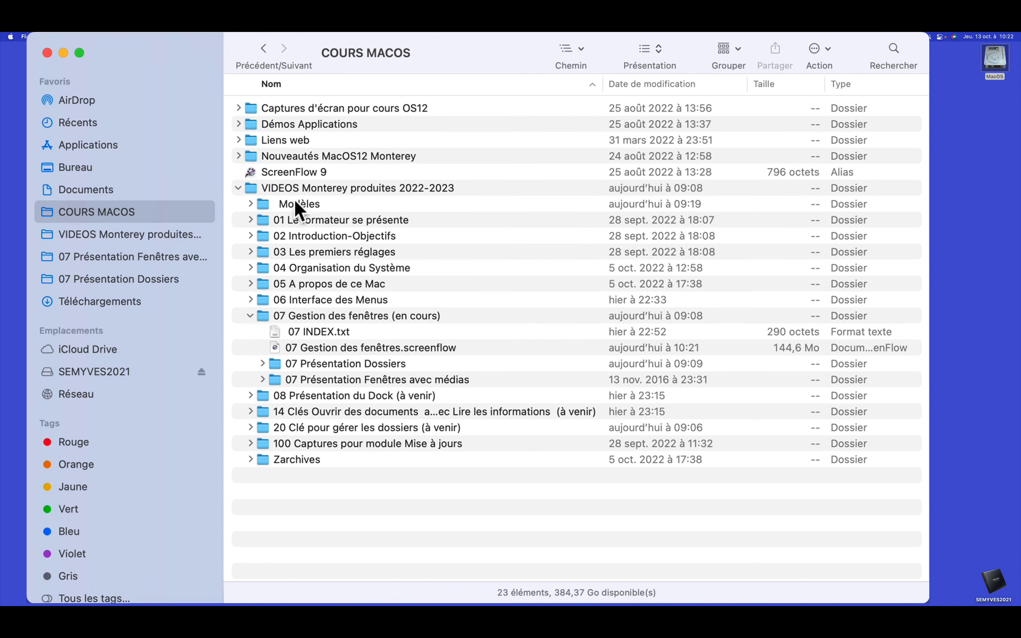
{"action": "left_click", "coordinate": [261, 202]}
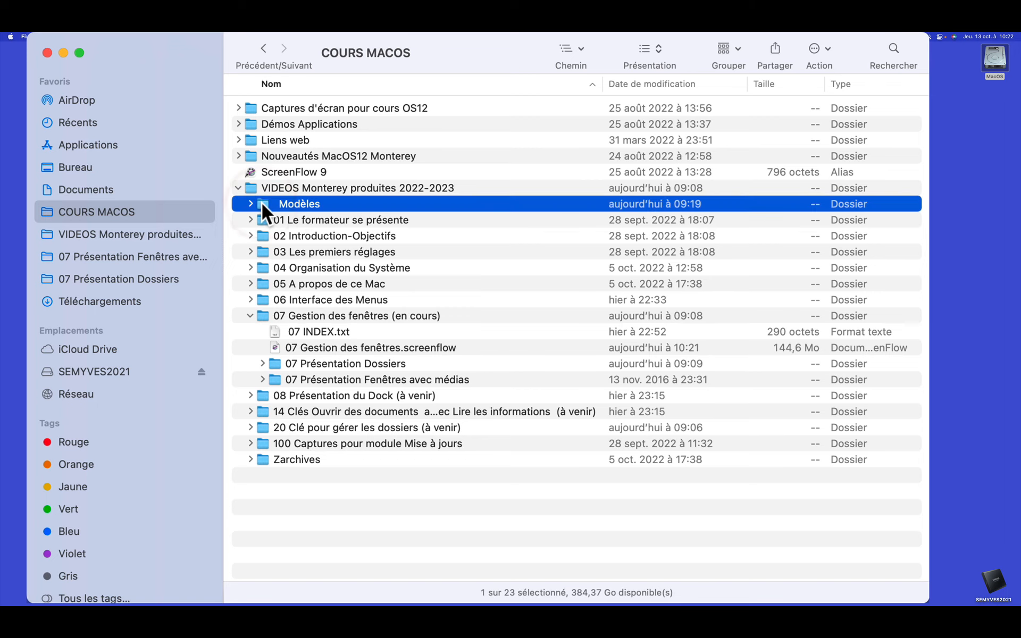
{"action": "double_click", "coordinate": [263, 202]}
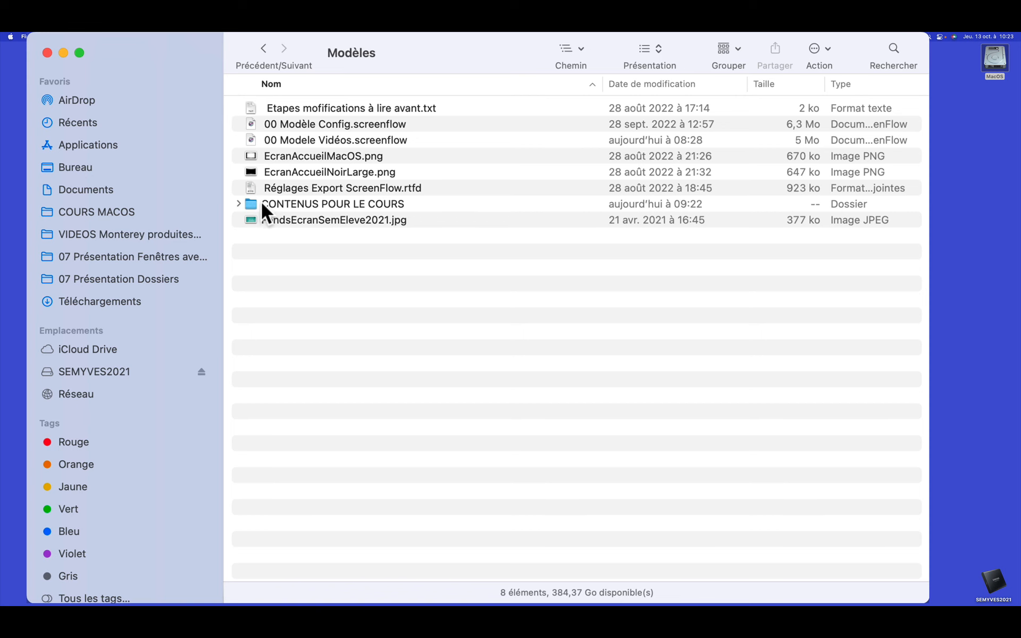
{"action": "left_click", "coordinate": [263, 48]}
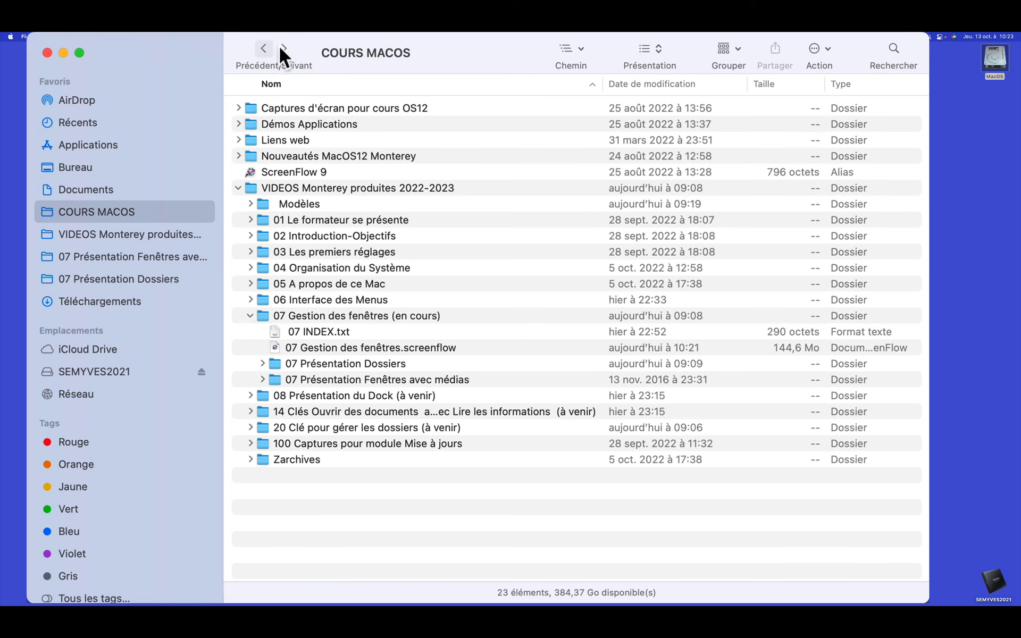
- Open the Modèles folder in a separate window and place it side by side with the COURS MACOS window
{"action": "left_click", "coordinate": [261, 204]}
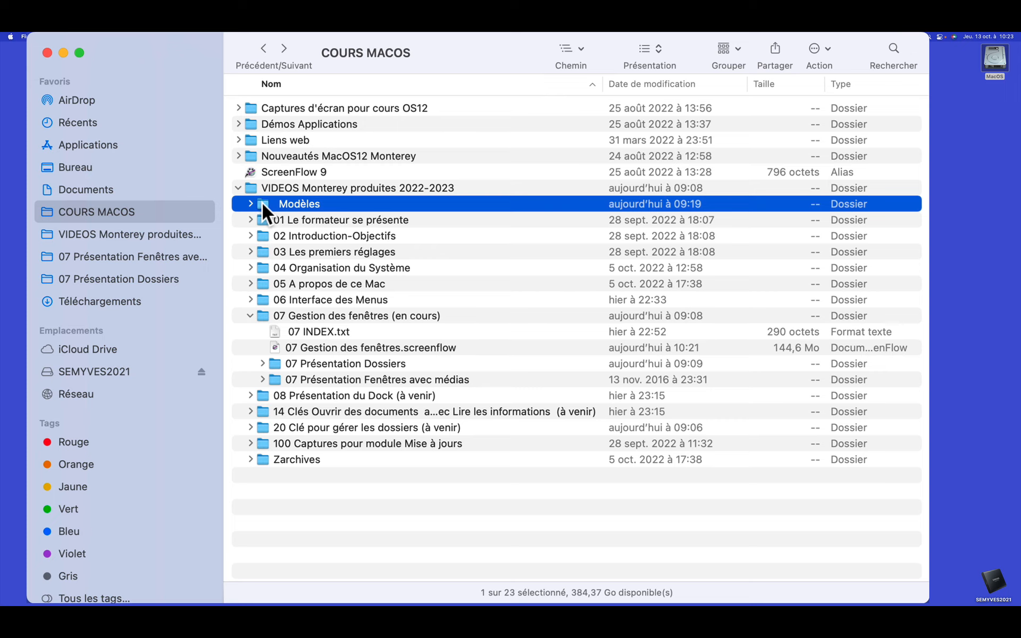
{"action": "key", "text": "super"}
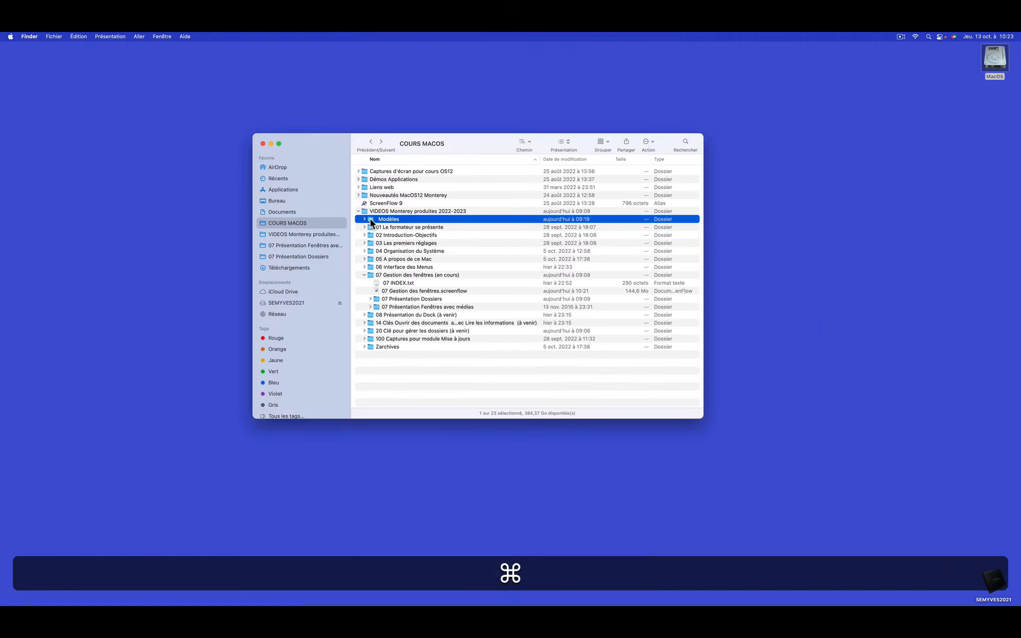
{"action": "double_click", "coordinate": [371, 220], "text": "super"}
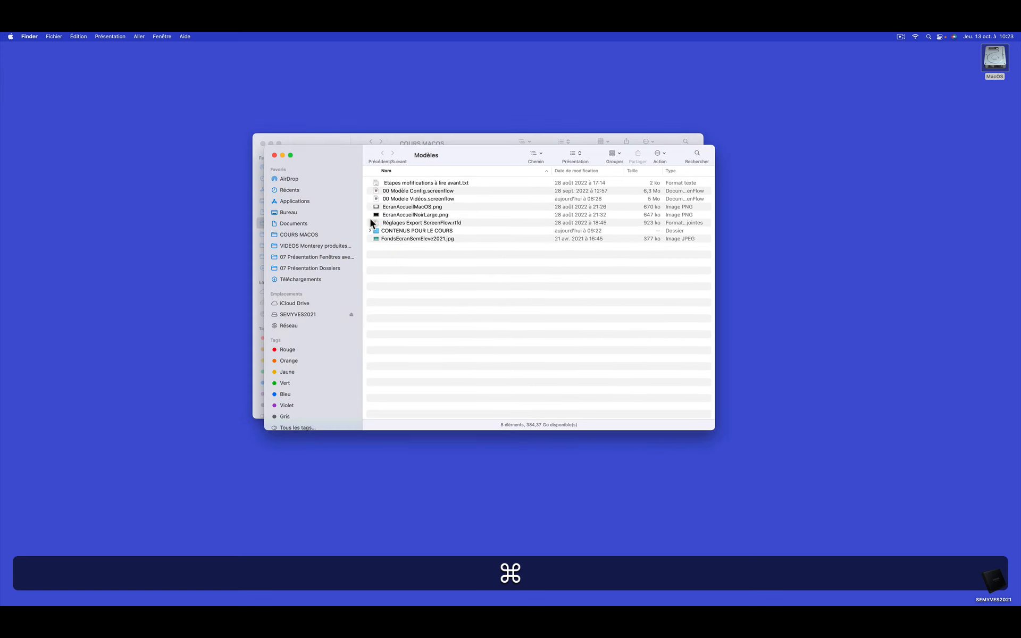
{"action": "left_click_drag", "start_coordinate": [464, 155], "coordinate": [679, 146]}
{"action": "left_click_drag", "start_coordinate": [459, 141], "coordinate": [222, 140]}
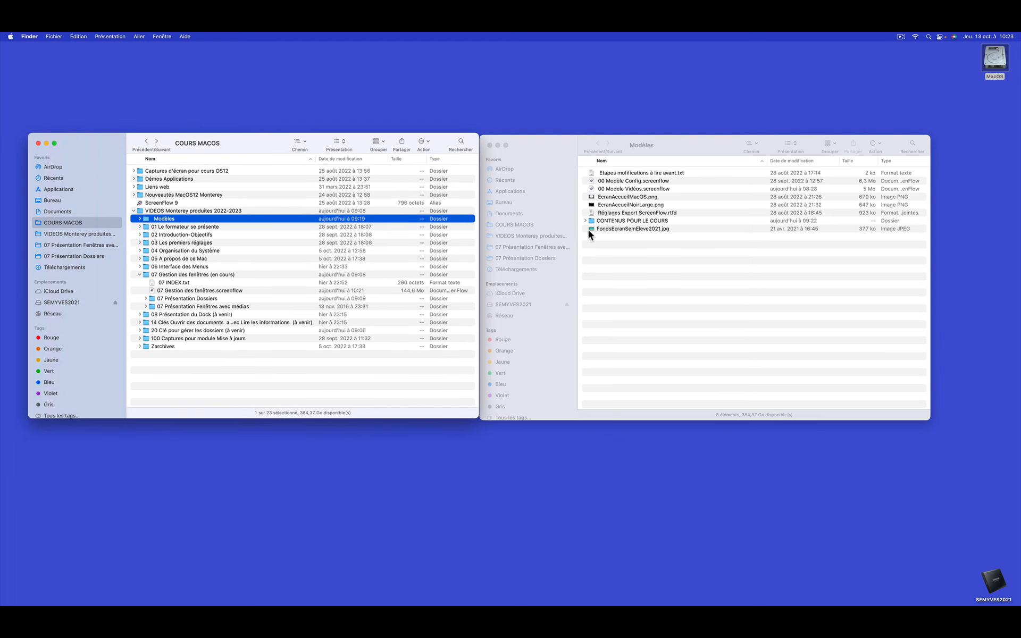
- Close the Modèles window and move the COURS MACOS window back toward the middle of the desktop
{"action": "left_click_drag", "start_coordinate": [590, 227], "coordinate": [627, 264]}
{"action": "left_click", "coordinate": [489, 146]}
{"action": "left_click_drag", "start_coordinate": [268, 141], "coordinate": [464, 139]}
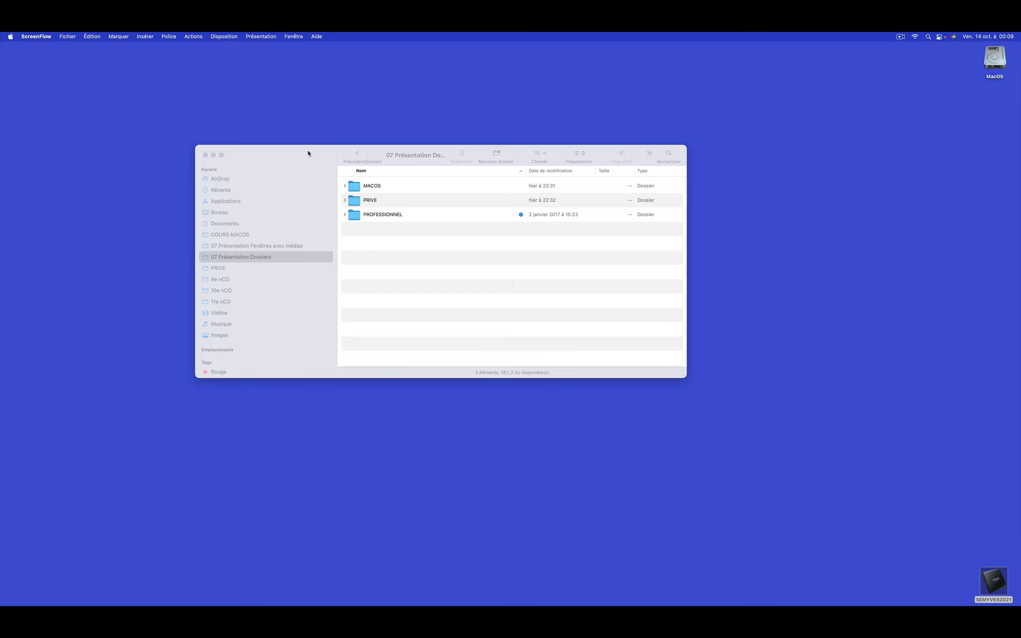
- Activate the 07 Présentation Dossiers window, move it slightly and show its tab bar
{"action": "left_click", "coordinate": [308, 154]}
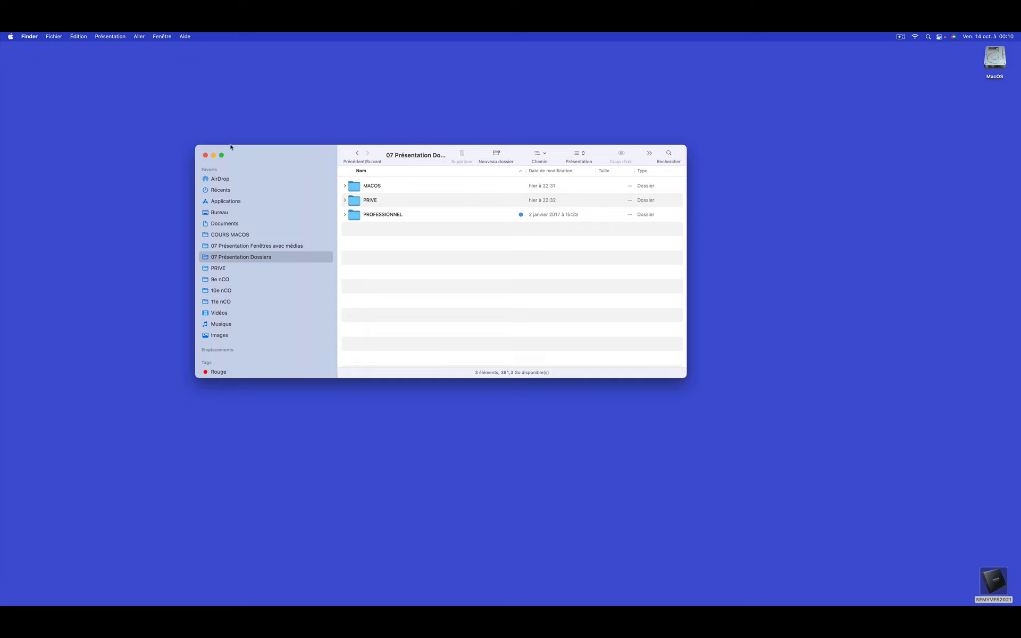
{"action": "left_click_drag", "start_coordinate": [293, 154], "coordinate": [295, 151]}
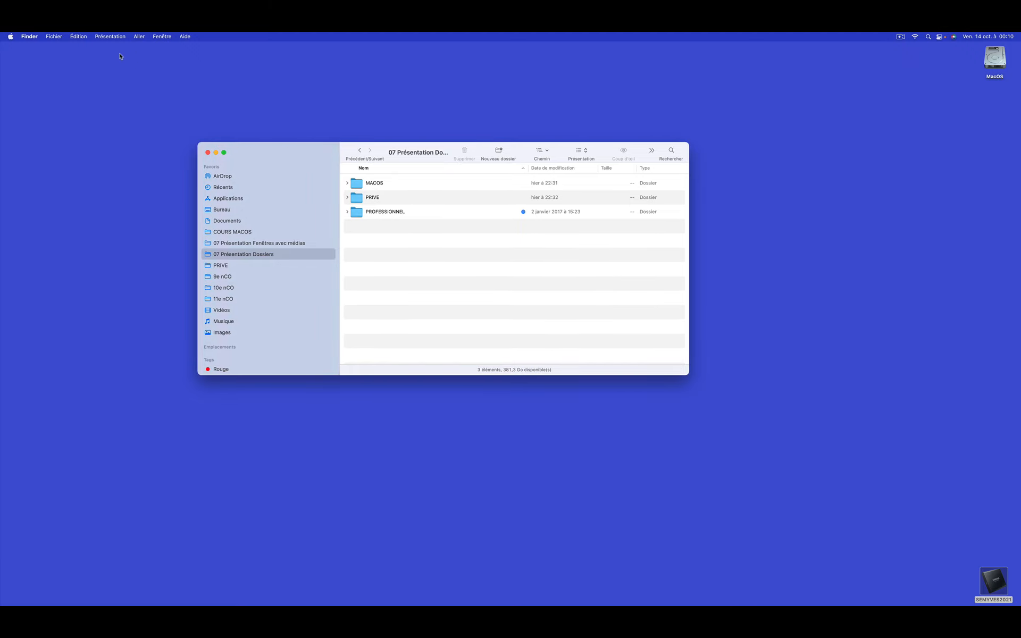
{"action": "left_click", "coordinate": [110, 36]}
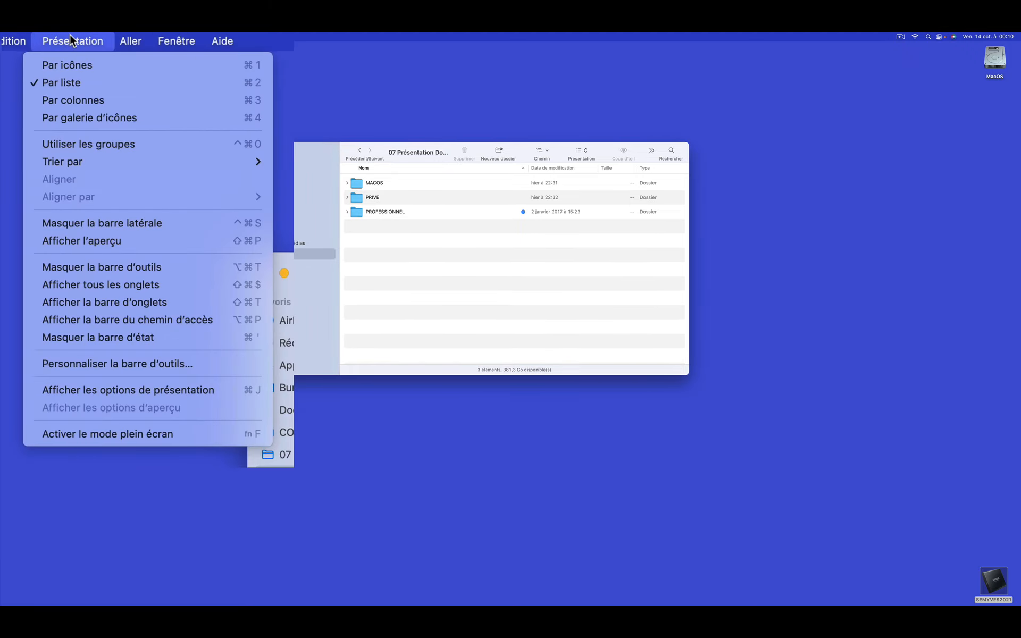
{"action": "left_click", "coordinate": [167, 301]}
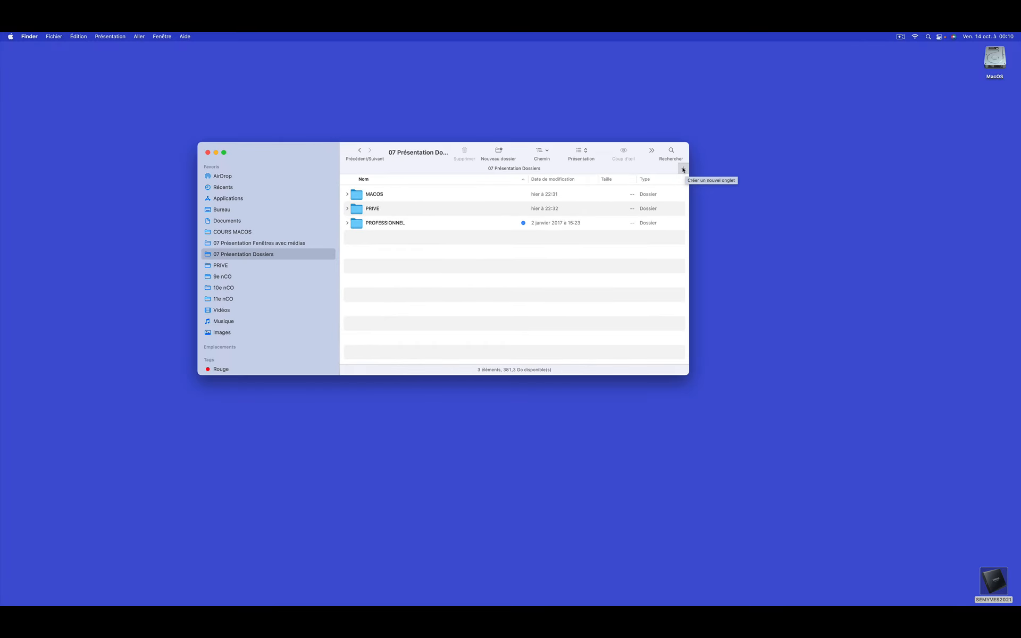
- Create a new tab, browse through PRIVE to the Loisirs folder and display its contents as a list
{"action": "left_click", "coordinate": [683, 169]}
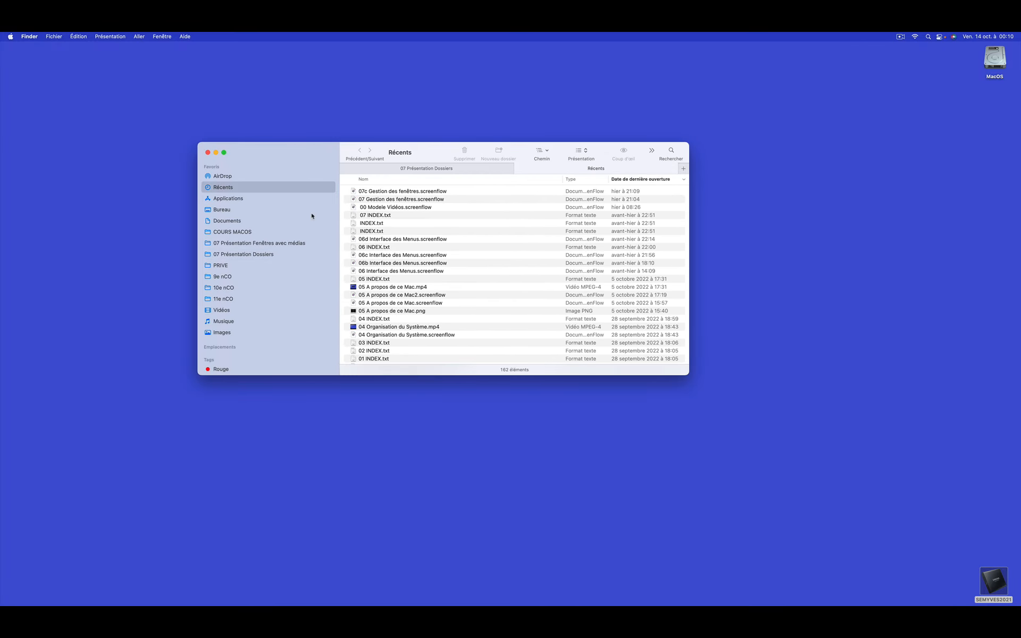
{"action": "left_click", "coordinate": [228, 232]}
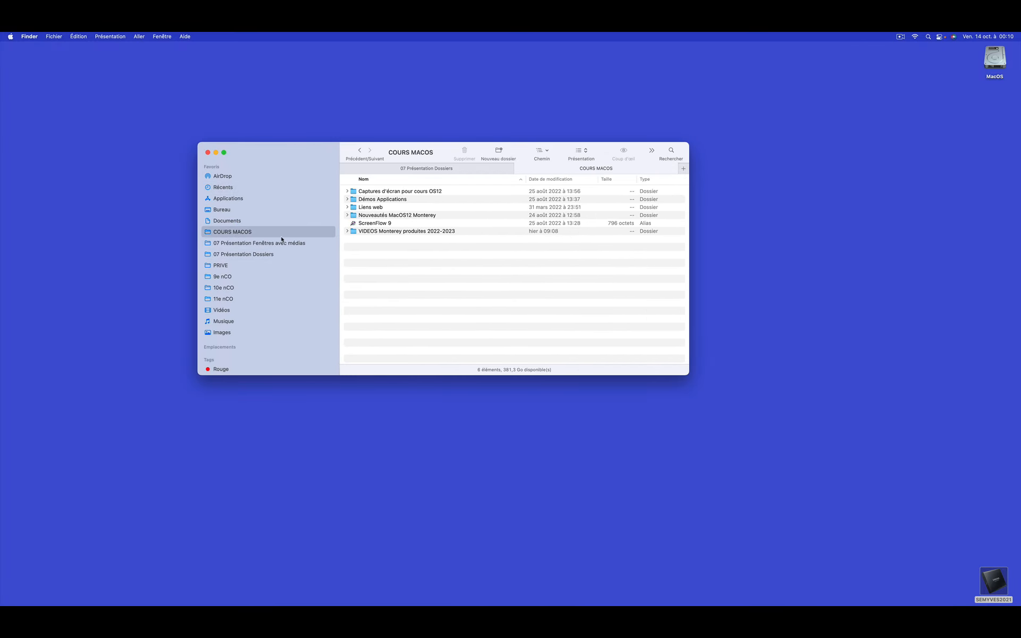
{"action": "left_click", "coordinate": [221, 266]}
{"action": "double_click", "coordinate": [454, 193]}
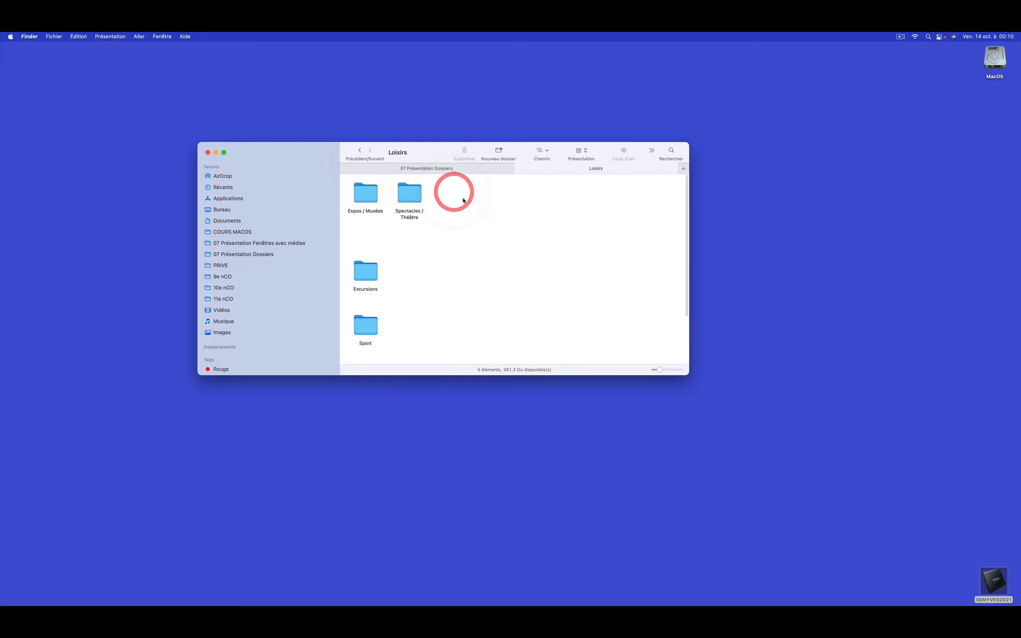
{"action": "left_click", "coordinate": [581, 150]}
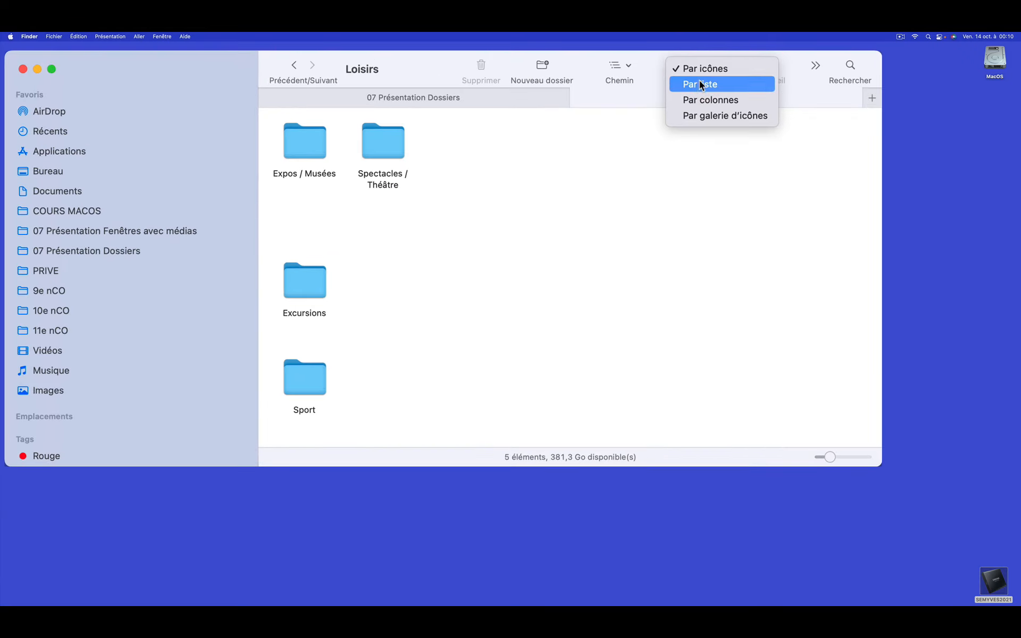
{"action": "left_click", "coordinate": [694, 87]}
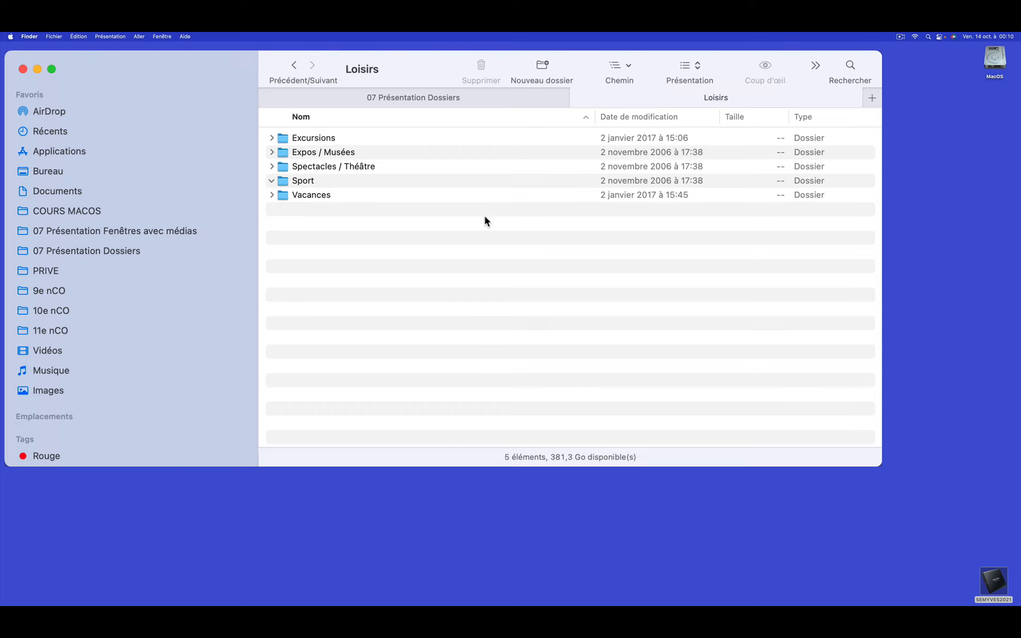
- Switch to the 07 Présentation Dossiers tab and back to the Loisirs tab, shifting the window slightly
{"action": "left_click", "coordinate": [497, 98]}
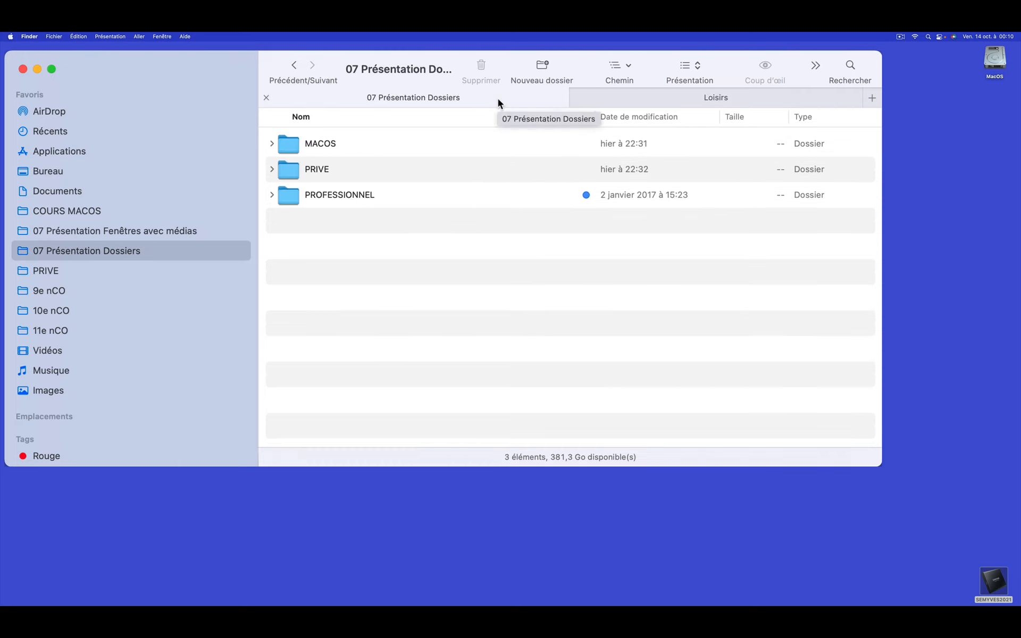
{"action": "left_click", "coordinate": [607, 99]}
{"action": "left_click_drag", "start_coordinate": [564, 61], "coordinate": [560, 66]}
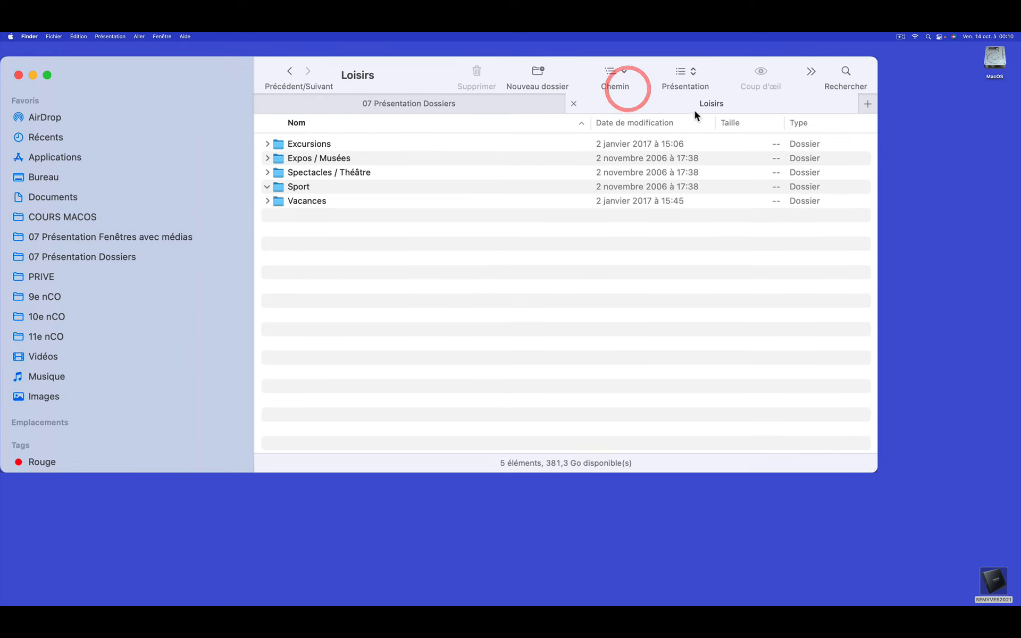
- Detach the Loisirs tab into its own window and reposition it and the 07 Présentation Dossiers window
{"action": "left_click_drag", "start_coordinate": [622, 102], "coordinate": [800, 169]}
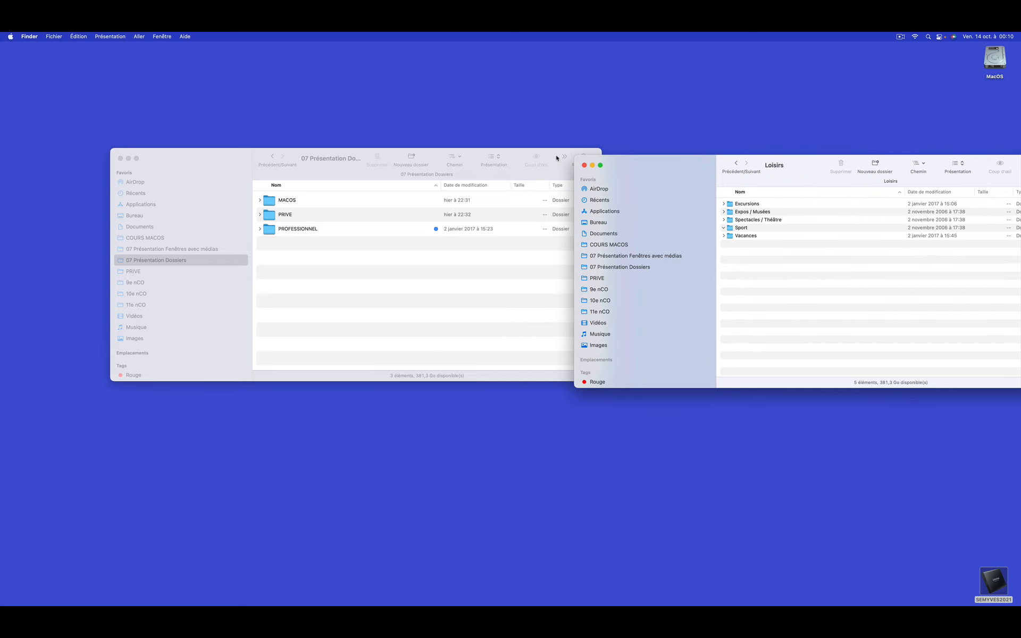
{"action": "left_click_drag", "start_coordinate": [555, 157], "coordinate": [468, 171]}
{"action": "left_click_drag", "start_coordinate": [684, 165], "coordinate": [644, 165]}
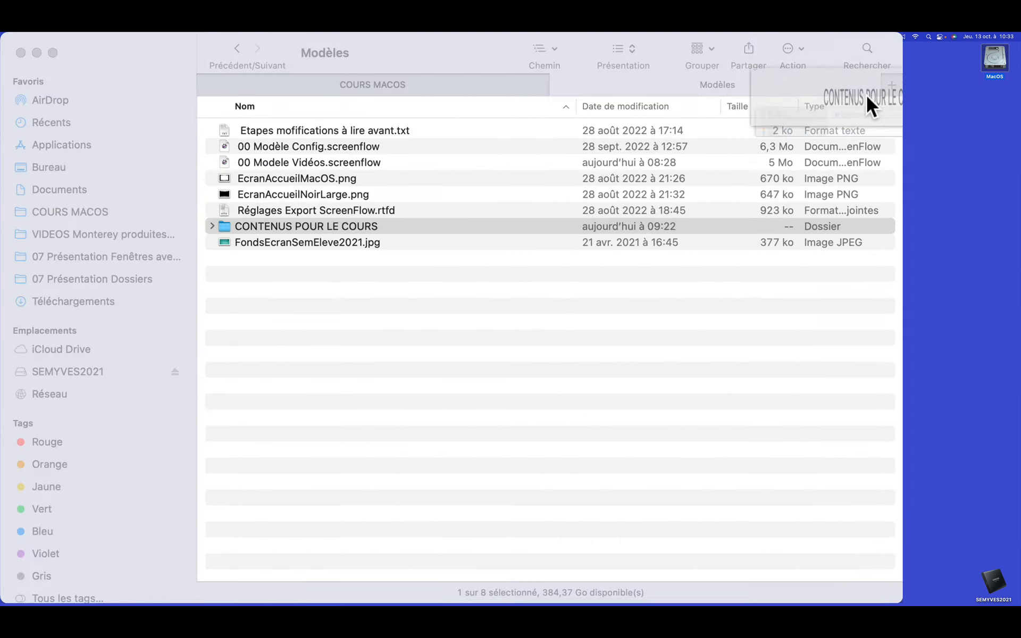
- Open the CONTENUS POUR LE COURS folder as a new tab in the Modèles window, and detach that tab into a separate window
{"action": "left_click_drag", "start_coordinate": [866, 94], "coordinate": [735, 86]}
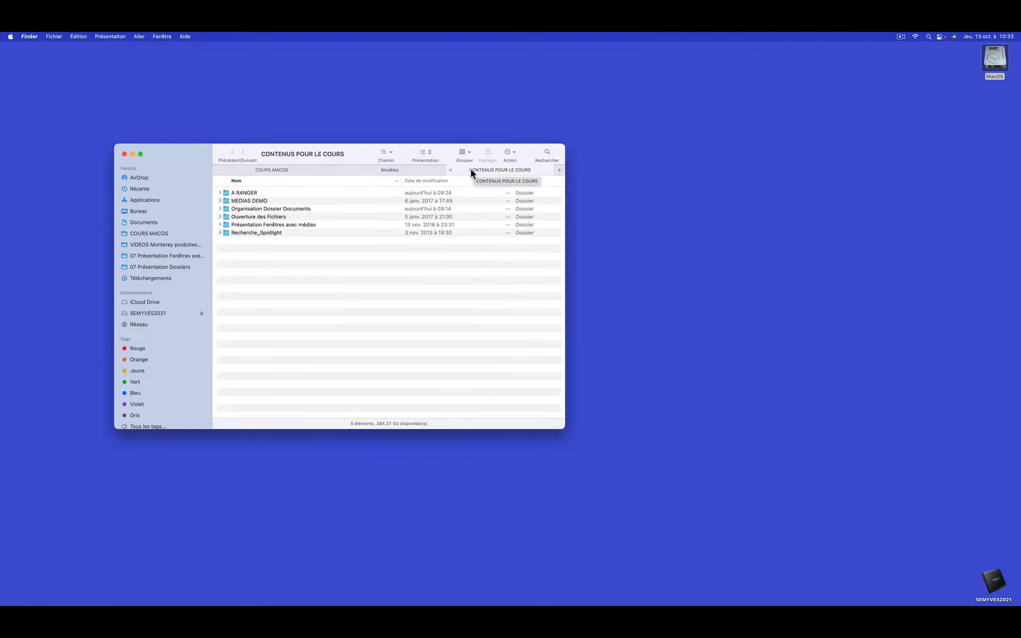
{"action": "left_click_drag", "start_coordinate": [714, 84], "coordinate": [806, 147]}
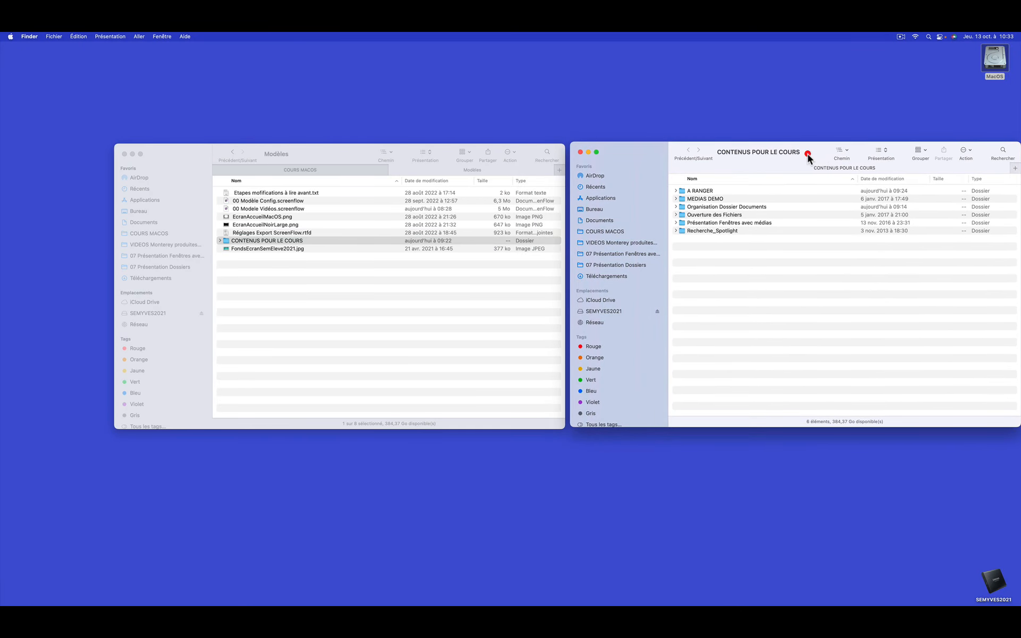
- Transfer the COURS MACOS tab to the CONTENUS POUR LE COURS window, and regroup both as tabs beside Modèles in one window
{"action": "left_click_drag", "start_coordinate": [343, 168], "coordinate": [735, 169]}
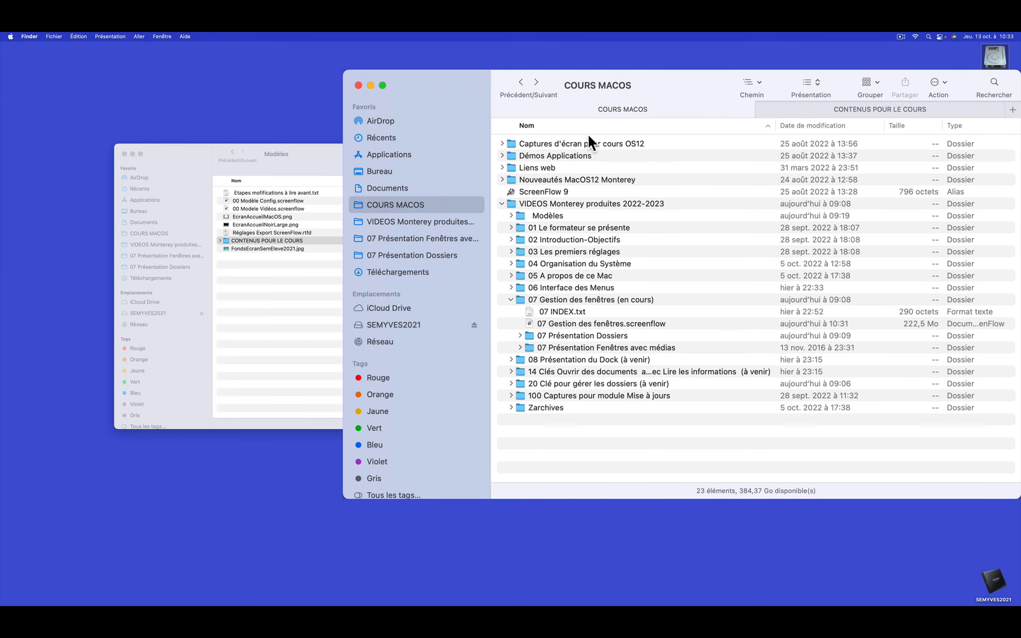
{"action": "key", "text": "super+w"}
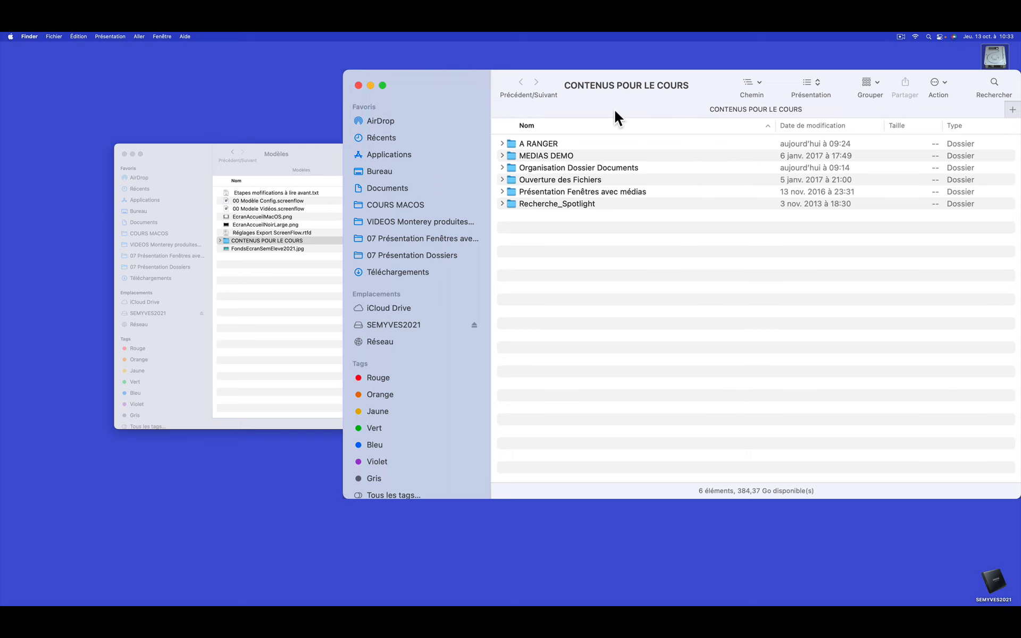
{"action": "left_click_drag", "start_coordinate": [614, 108], "coordinate": [645, 110]}
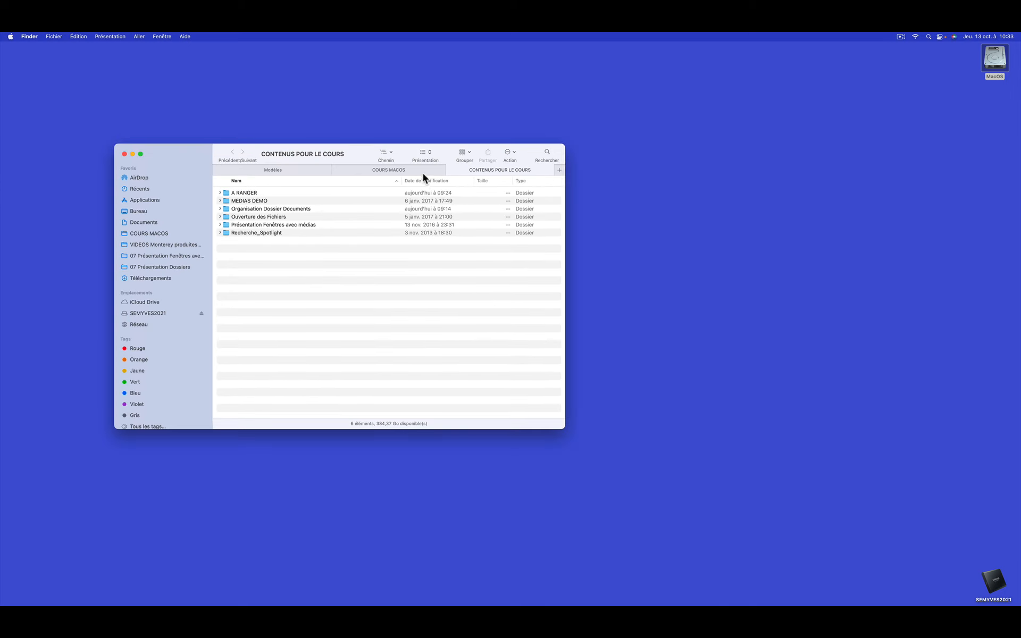
{"action": "left_click_drag", "start_coordinate": [362, 148], "coordinate": [386, 149]}
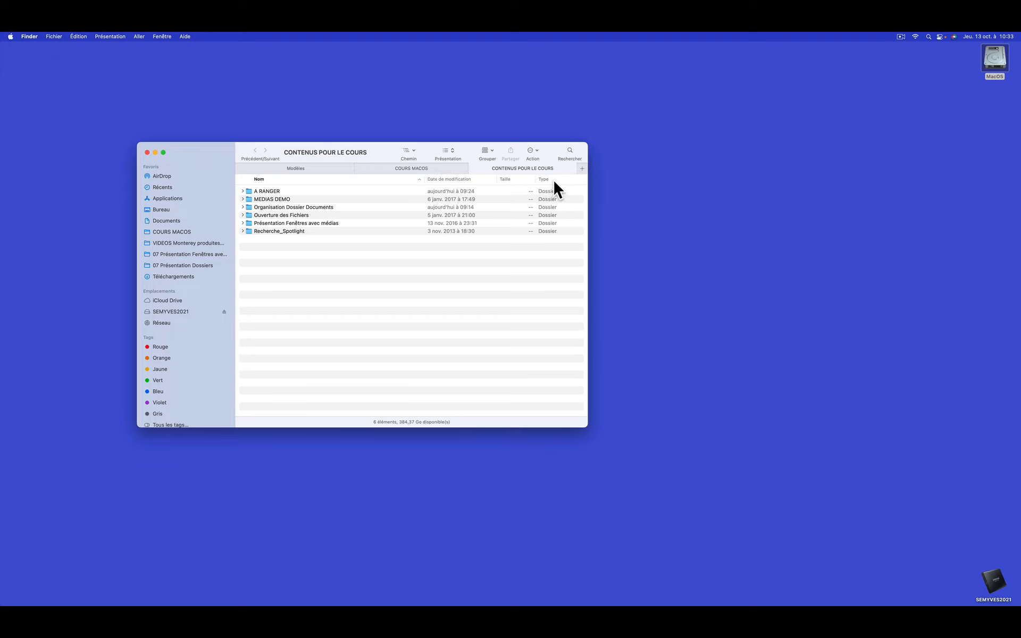
- Detach the CONTENUS POUR LE COURS tab, shrink its window and place it beside the COURS MACOS window
{"action": "left_click_drag", "start_coordinate": [511, 169], "coordinate": [755, 207]}
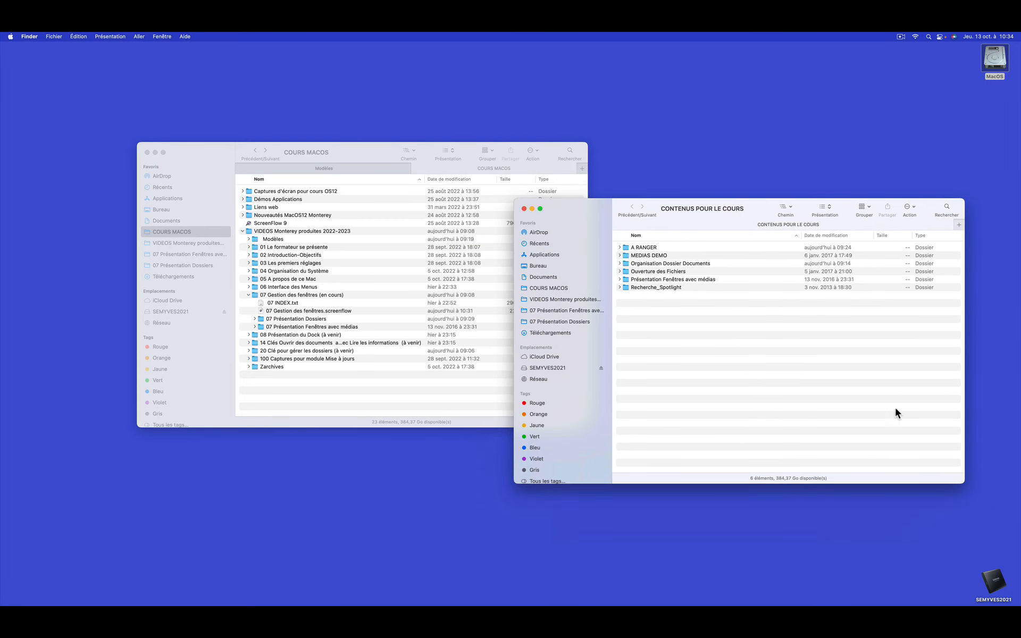
{"action": "left_click_drag", "start_coordinate": [971, 476], "coordinate": [856, 417]}
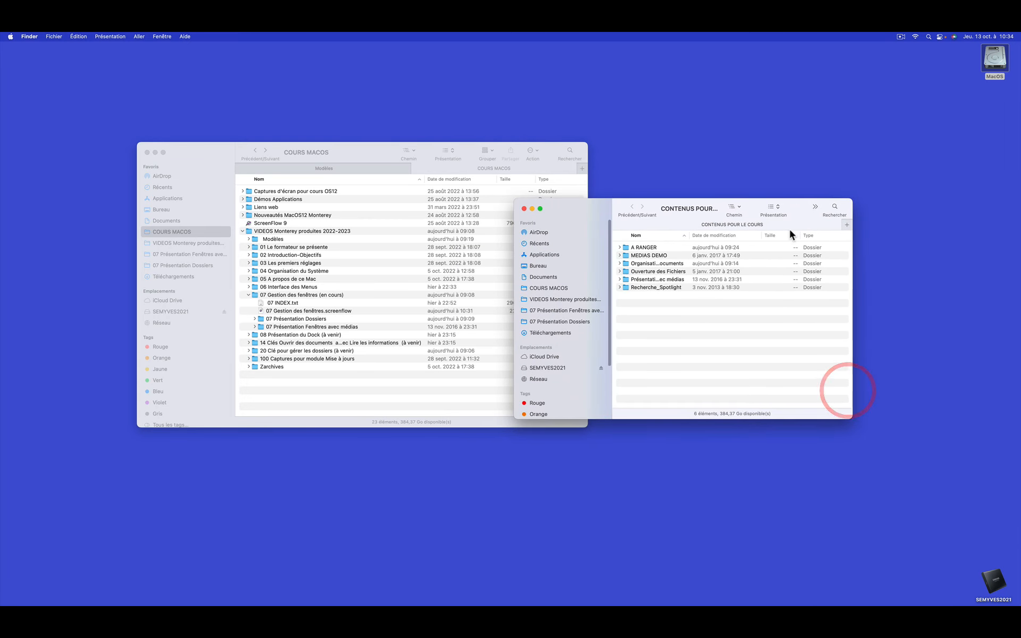
{"action": "left_click_drag", "start_coordinate": [792, 202], "coordinate": [879, 182]}
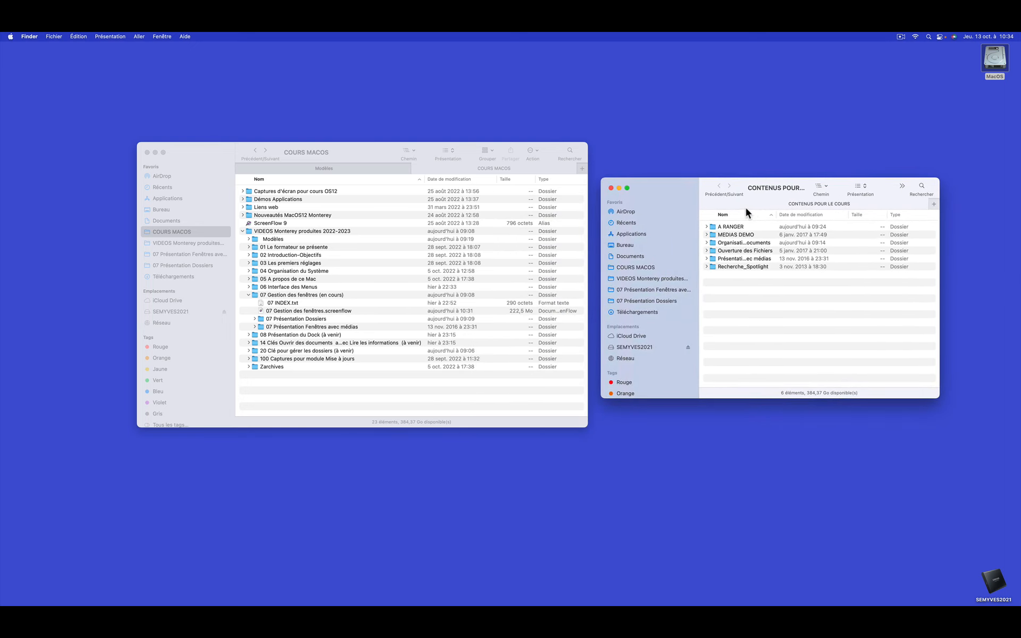
- Merge the CONTENUS POUR LE COURS window back as a tab after COURS MACOS
{"action": "left_click_drag", "start_coordinate": [750, 206], "coordinate": [562, 171]}
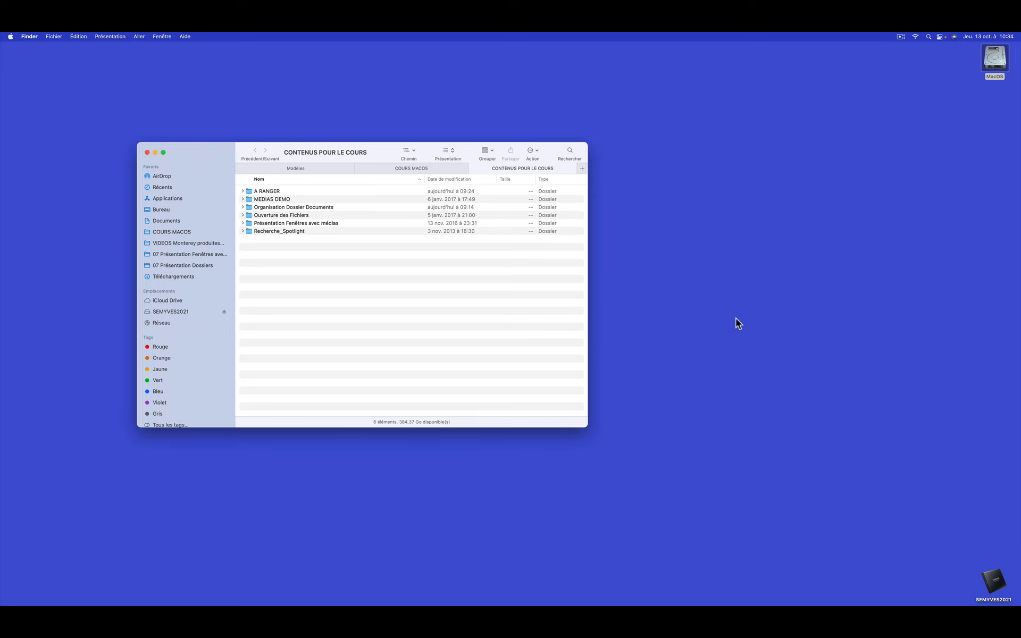
{"action": "key", "text": "shift+super"}
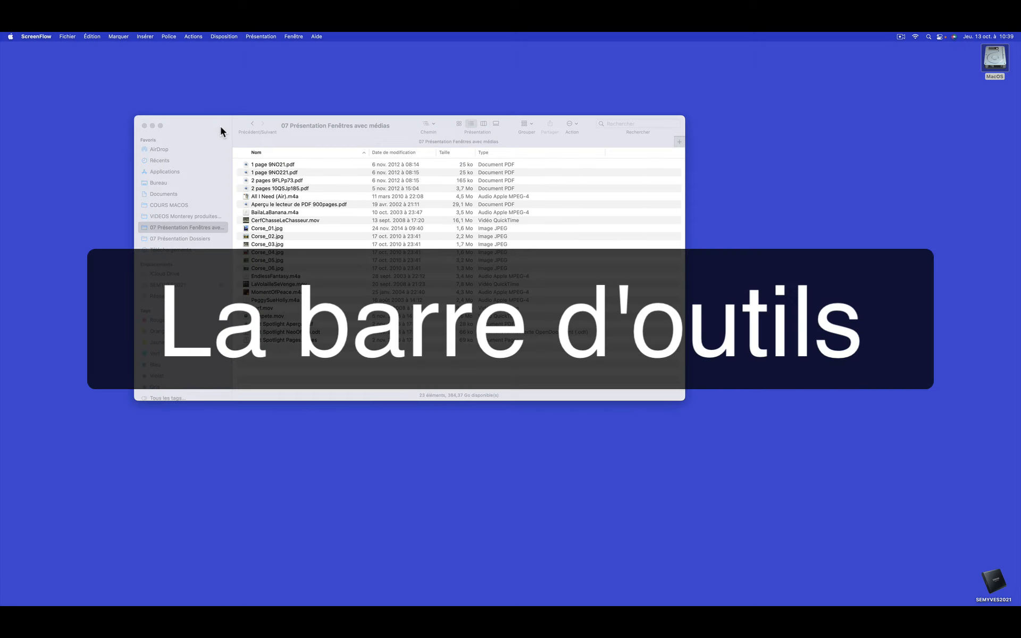
- Activate the 07 Présentation Fenêtres avec médias window and navigate back to Modèles and forward again, twice
{"action": "left_click", "coordinate": [382, 135]}
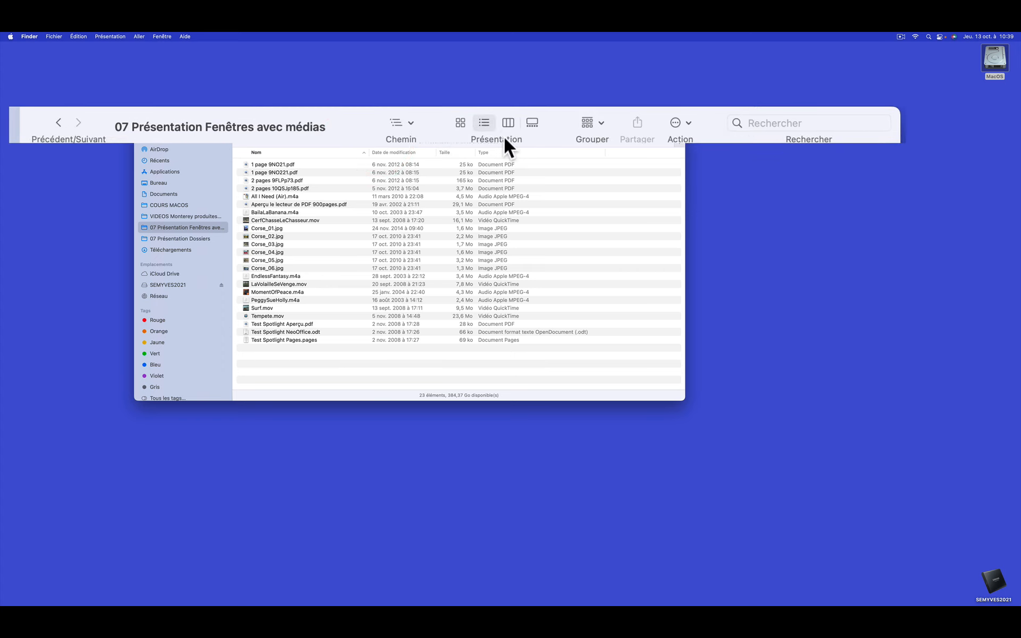
{"action": "left_click", "coordinate": [56, 120]}
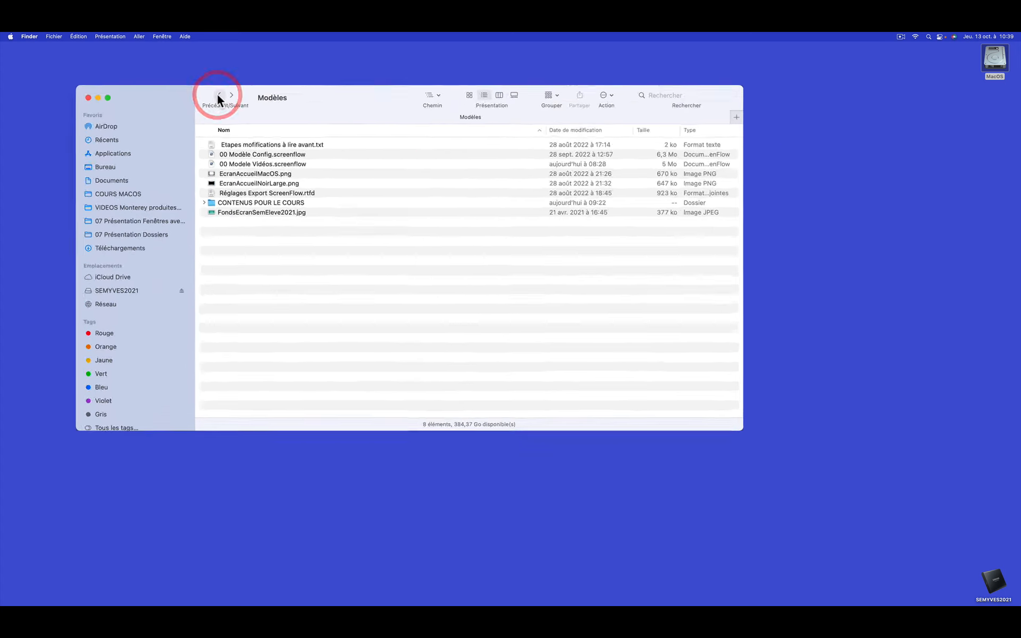
{"action": "left_click", "coordinate": [192, 58]}
{"action": "left_click", "coordinate": [176, 59]}
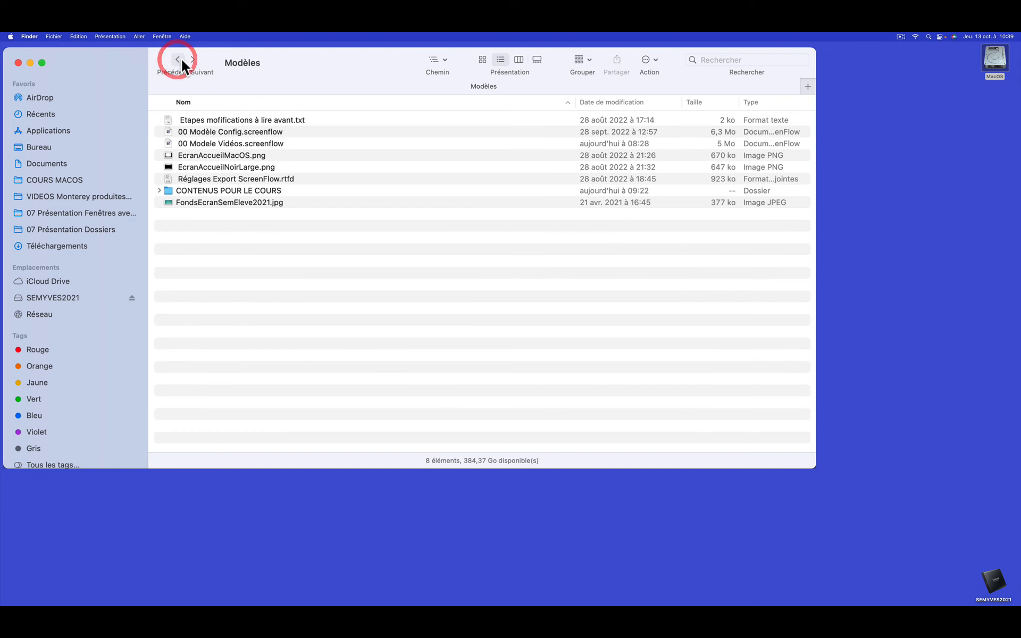
{"action": "left_click", "coordinate": [192, 60]}
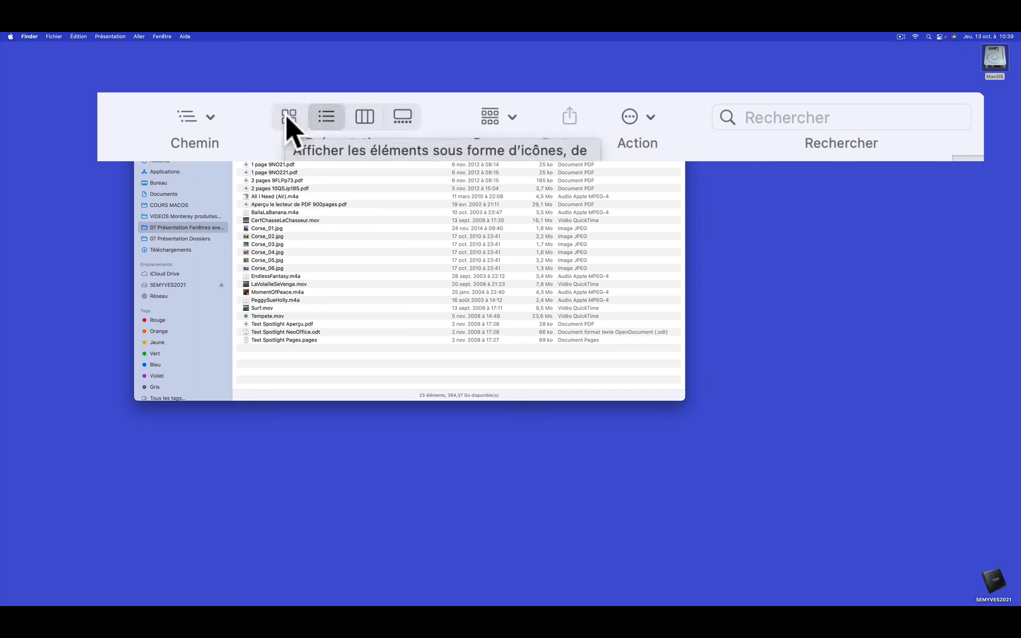
- Check the view options, display the 07 Présentation Fenêtres avec médias folder as icons and try changing the icon size
{"action": "left_click", "coordinate": [110, 37]}
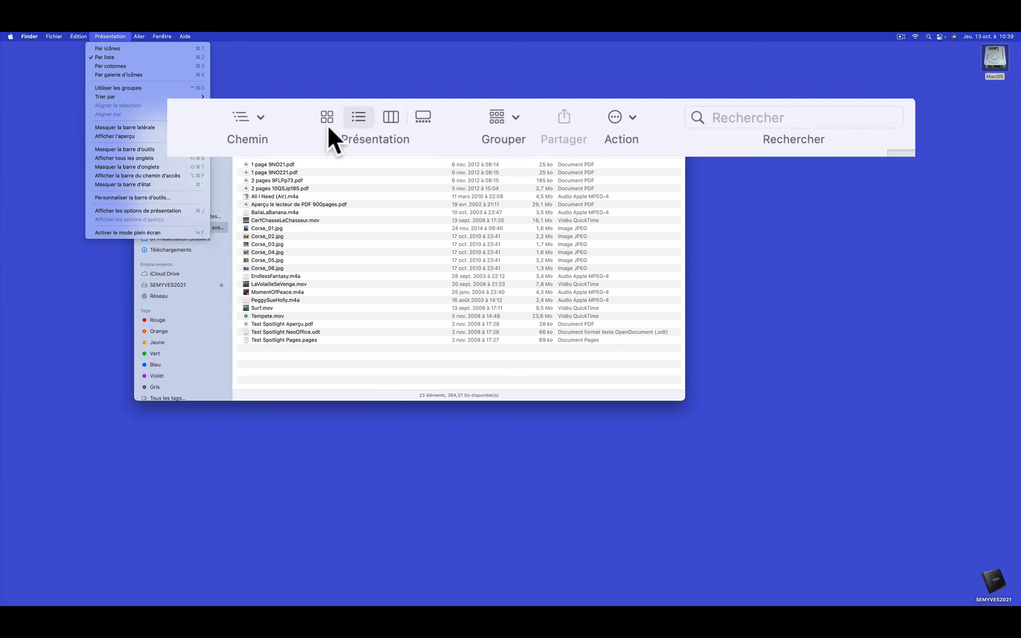
{"action": "left_click", "coordinate": [244, 133]}
{"action": "left_click", "coordinate": [329, 118]}
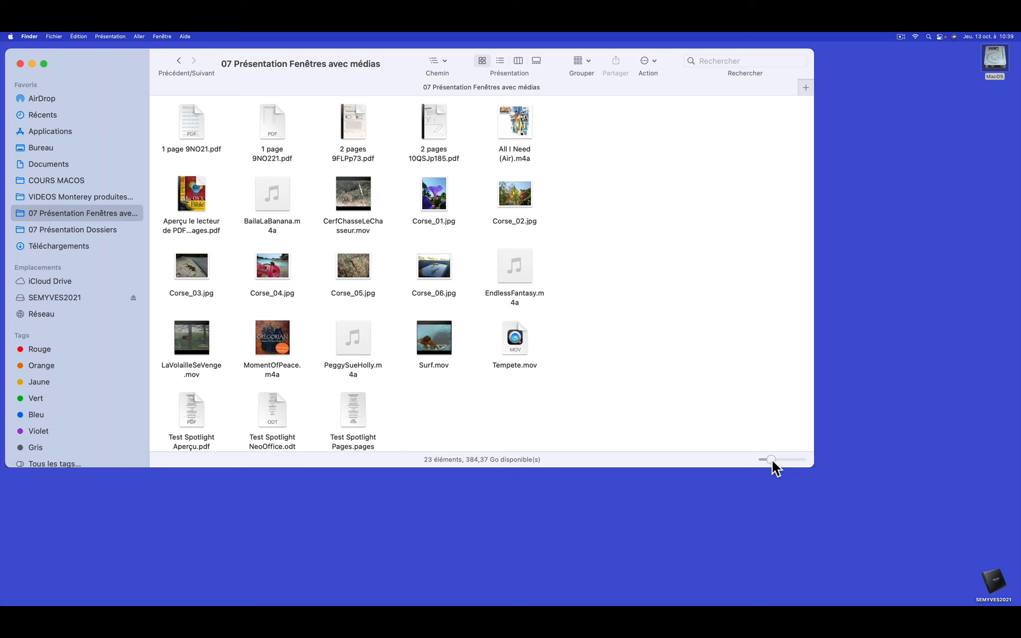
{"action": "mouse_move", "coordinate": [770, 460]}
{"action": "left_mouse_down"}
{"action": "mouse_move", "coordinate": [808, 460]}
{"action": "mouse_move", "coordinate": [770, 461]}
{"action": "left_mouse_up"}
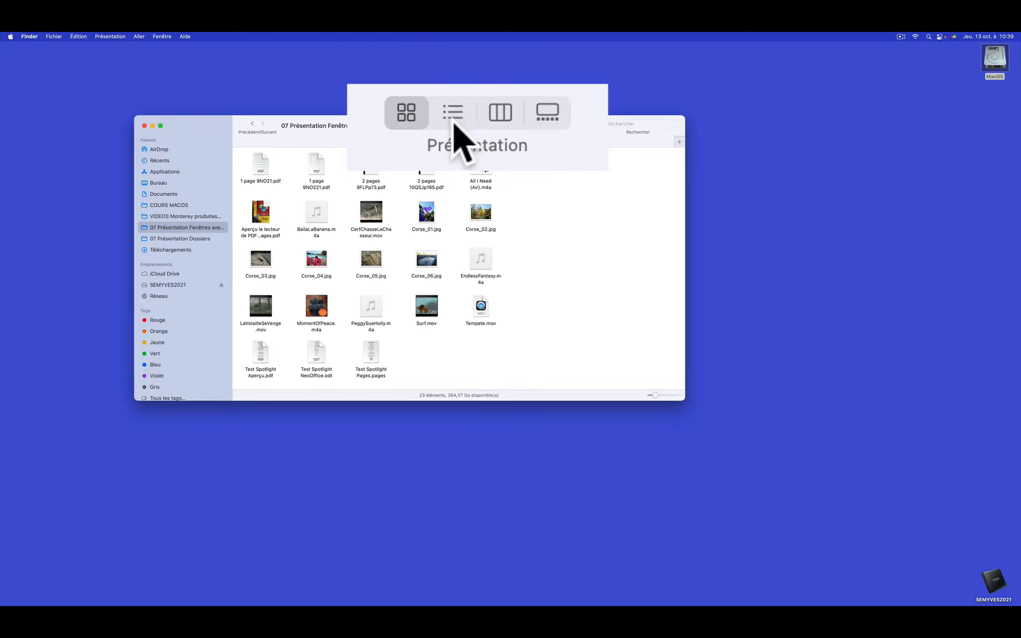
- Display the 07 Présentation Fenêtres avec médias folder as a list, in columns and finally as a gallery
{"action": "left_click", "coordinate": [500, 60]}
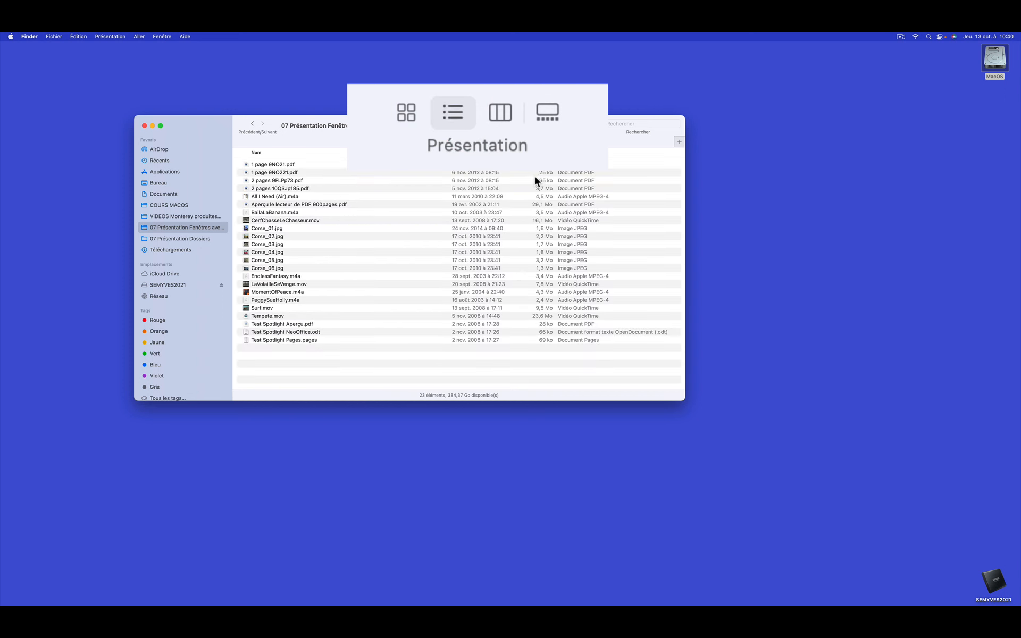
{"action": "left_click", "coordinate": [500, 112]}
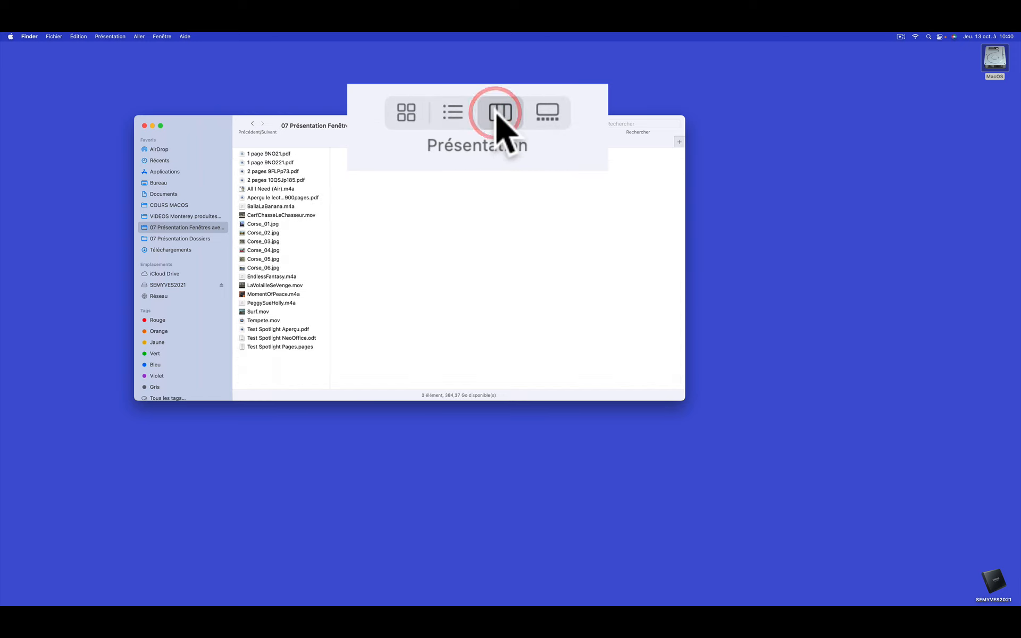
{"action": "left_click", "coordinate": [545, 113]}
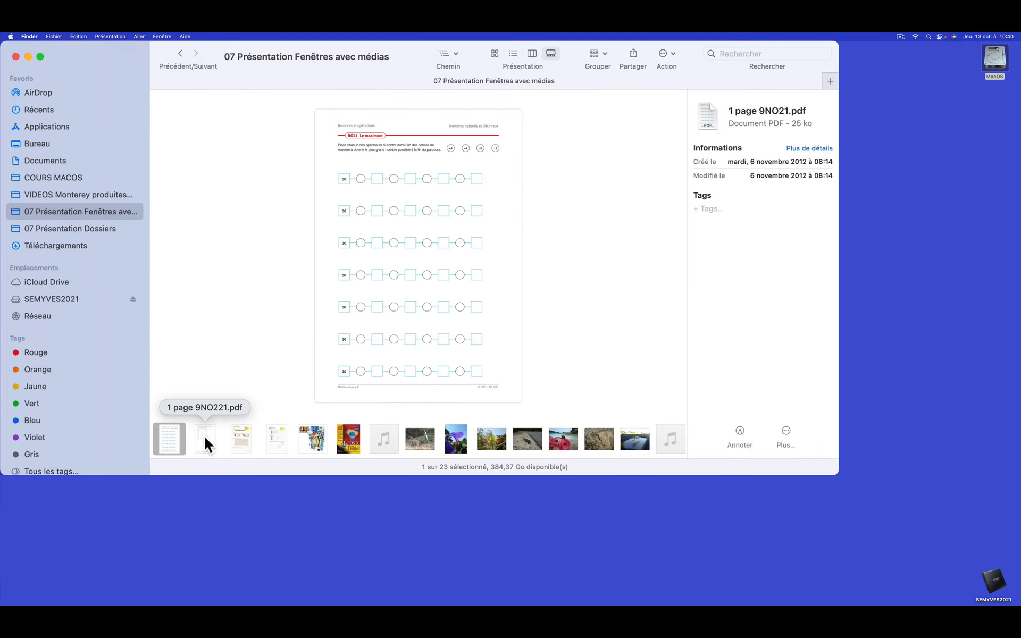
- Preview 1 page 9NO221.pdf and 2 pages 9FLPp73.pdf in the gallery, and enlarge the window to nearly full screen
{"action": "left_click", "coordinate": [269, 377]}
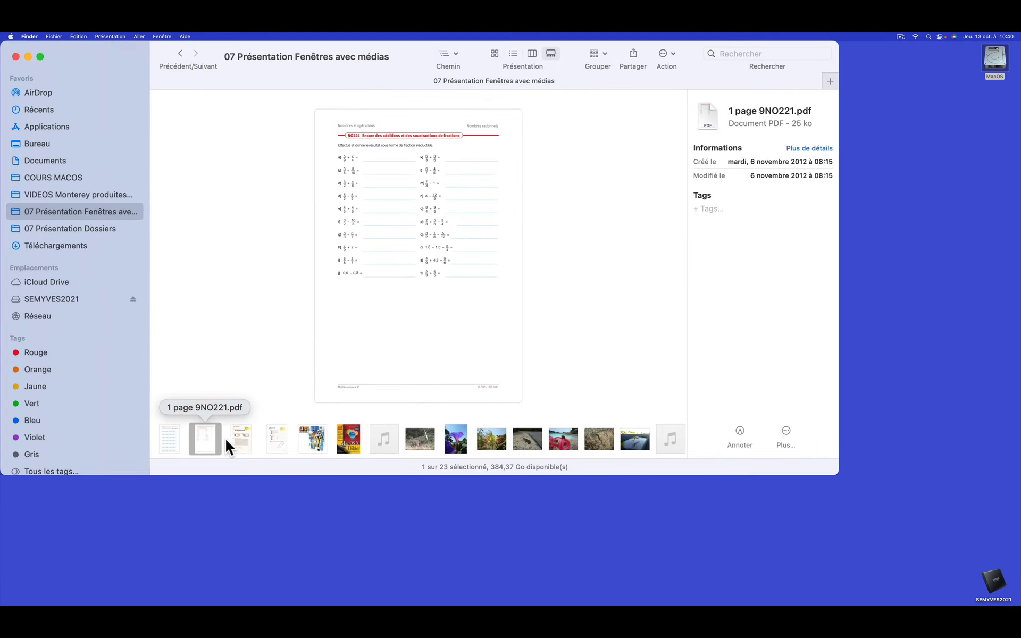
{"action": "left_click", "coordinate": [238, 438]}
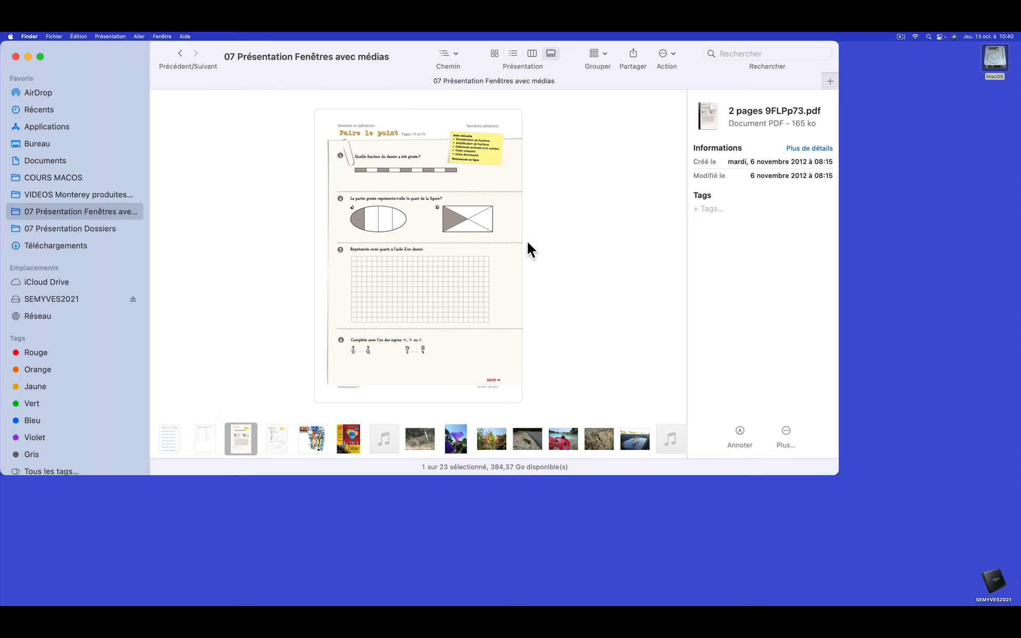
{"action": "left_click_drag", "start_coordinate": [832, 477], "coordinate": [954, 593]}
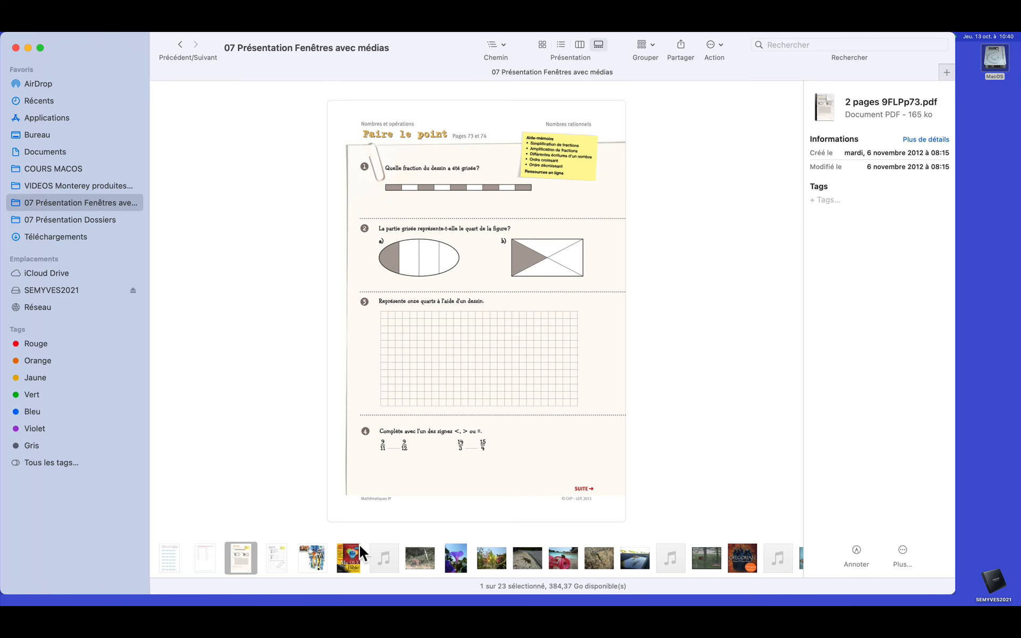
- Preview 2 pages 10QSJp185.pdf, All I Need (Air).m4a, the 900-page PDF, BailaLaBanana.m4a and CerfChasseLeChasseur.mov one after another
{"action": "key", "text": "Right"}
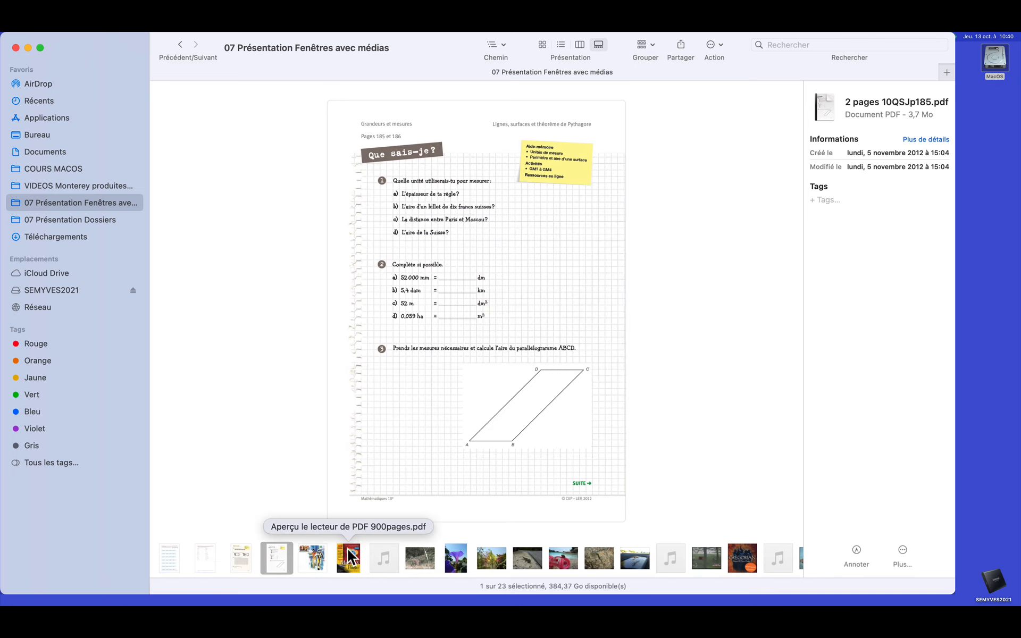
{"action": "left_click", "coordinate": [309, 557]}
{"action": "left_click", "coordinate": [350, 558]}
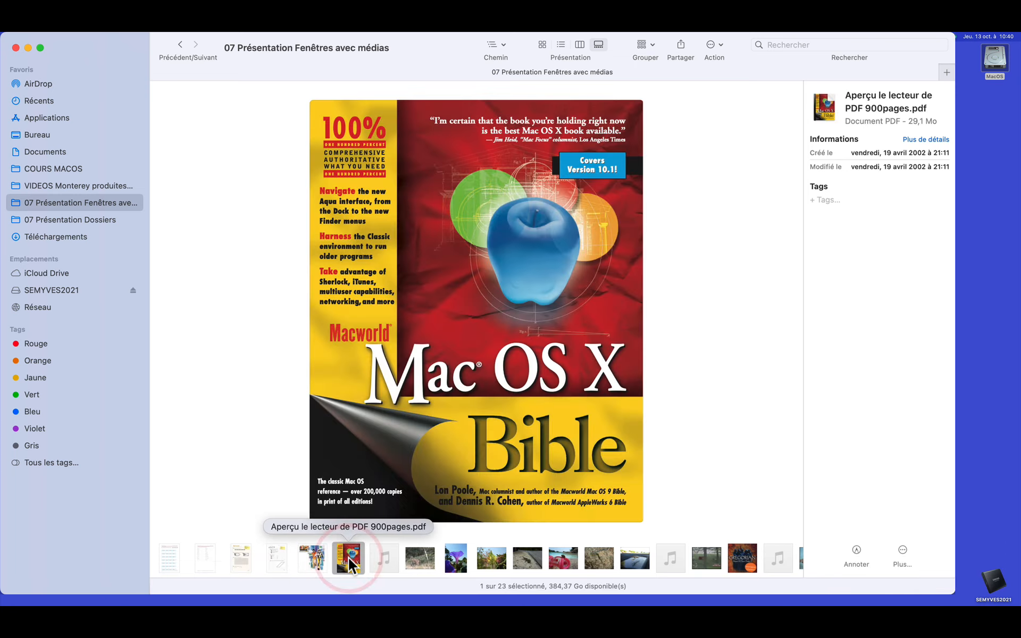
{"action": "left_click", "coordinate": [387, 560]}
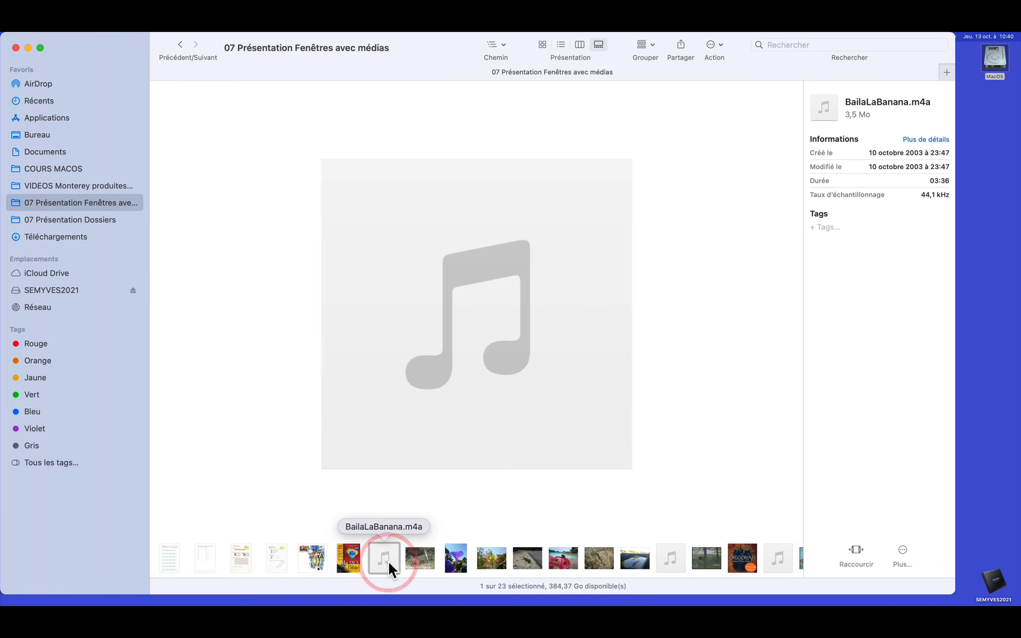
{"action": "left_click", "coordinate": [421, 557]}
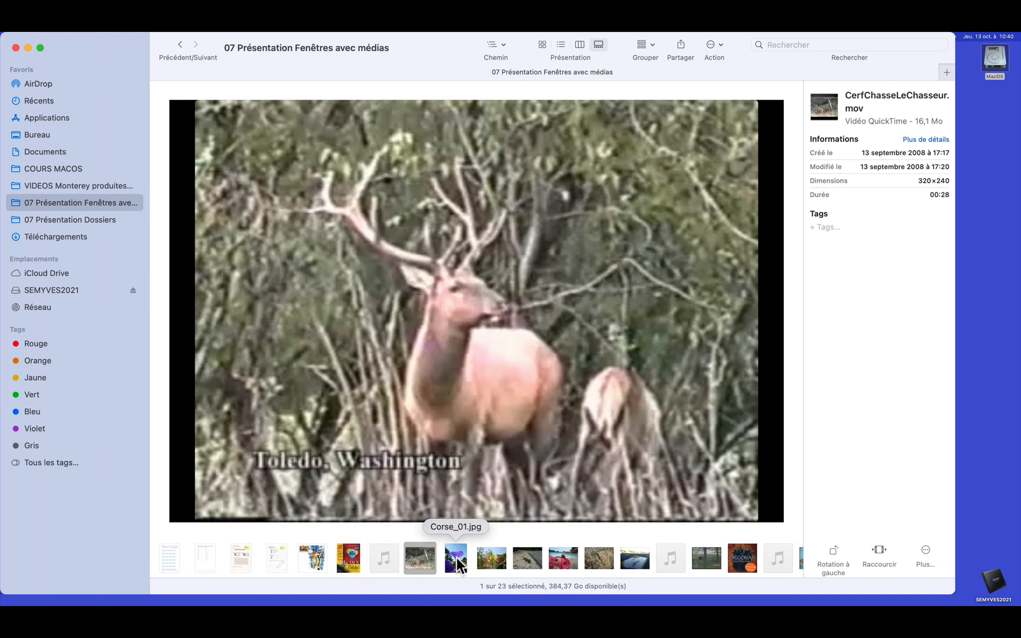
- Preview the photos Corse_01.jpg, Corse_02.jpg, Corse_03.jpg and Corse_06.jpg, and return to 2 pages 9FLPp73.pdf
{"action": "left_click", "coordinate": [457, 563]}
{"action": "left_click", "coordinate": [490, 562]}
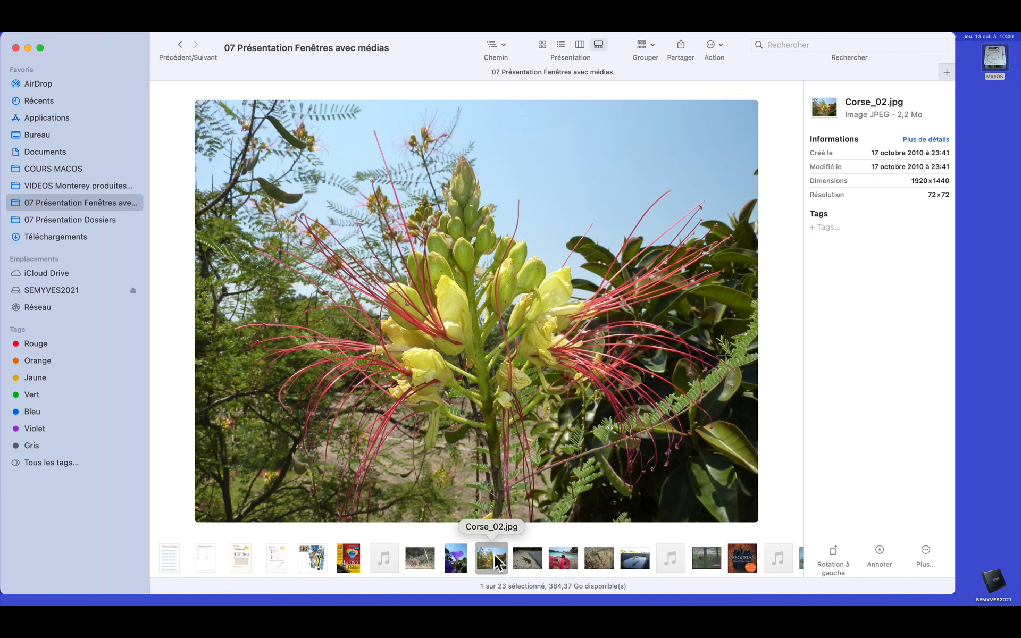
{"action": "left_click", "coordinate": [526, 558]}
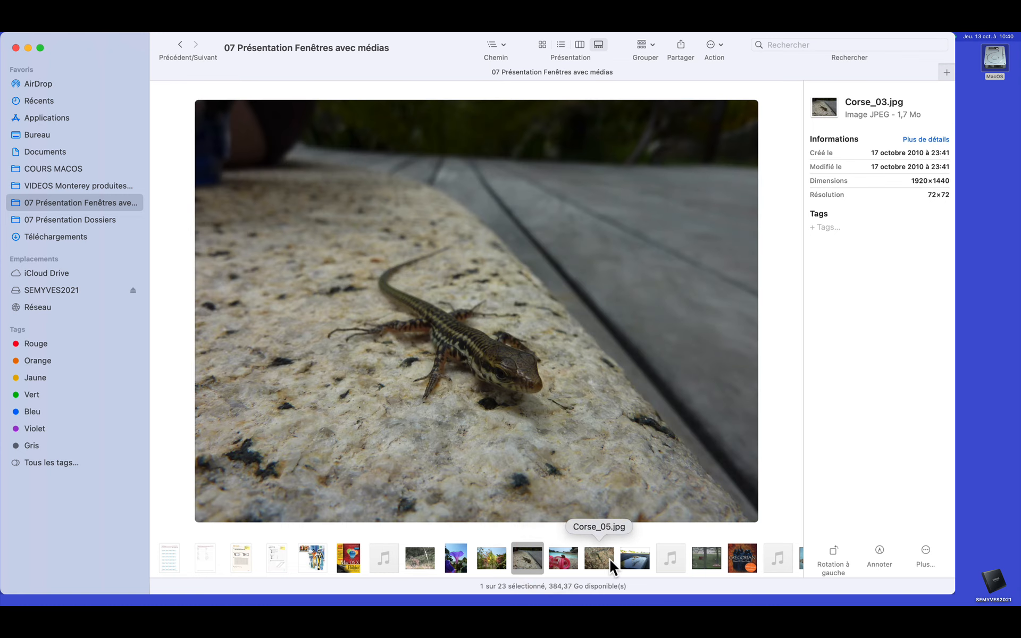
{"action": "left_click", "coordinate": [634, 562]}
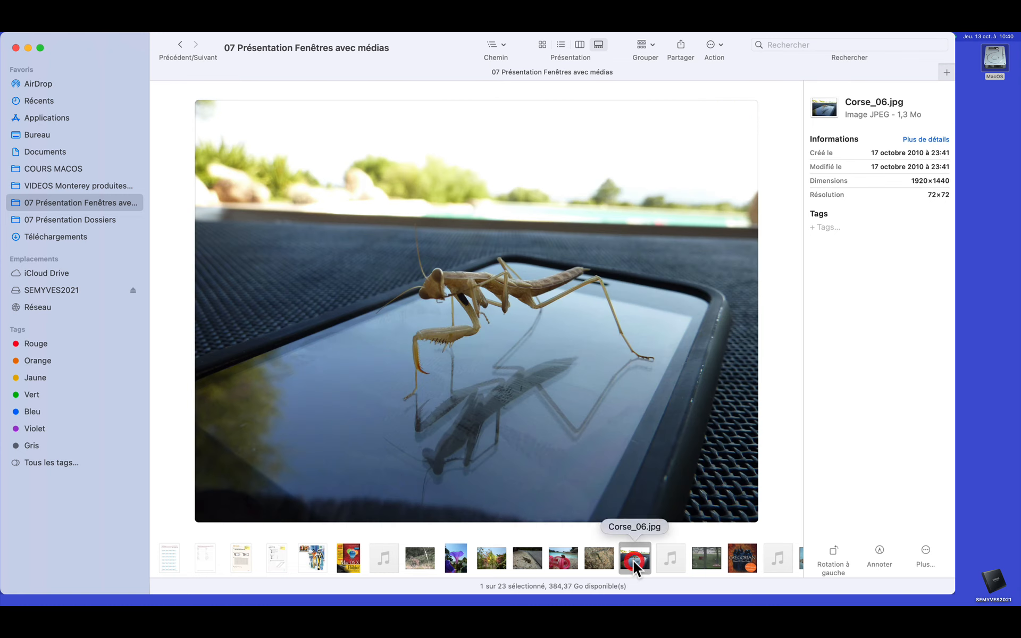
{"action": "left_click", "coordinate": [527, 561]}
{"action": "left_click", "coordinate": [241, 560]}
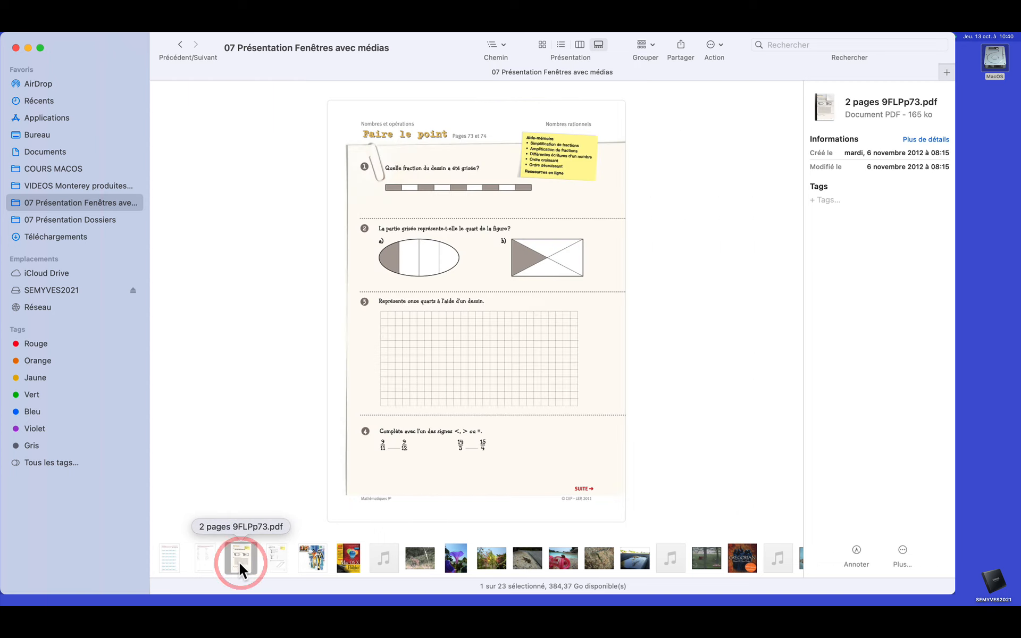
- Open the 07 Présentation Dossiers folder in the same window
{"action": "left_click", "coordinate": [45, 218]}
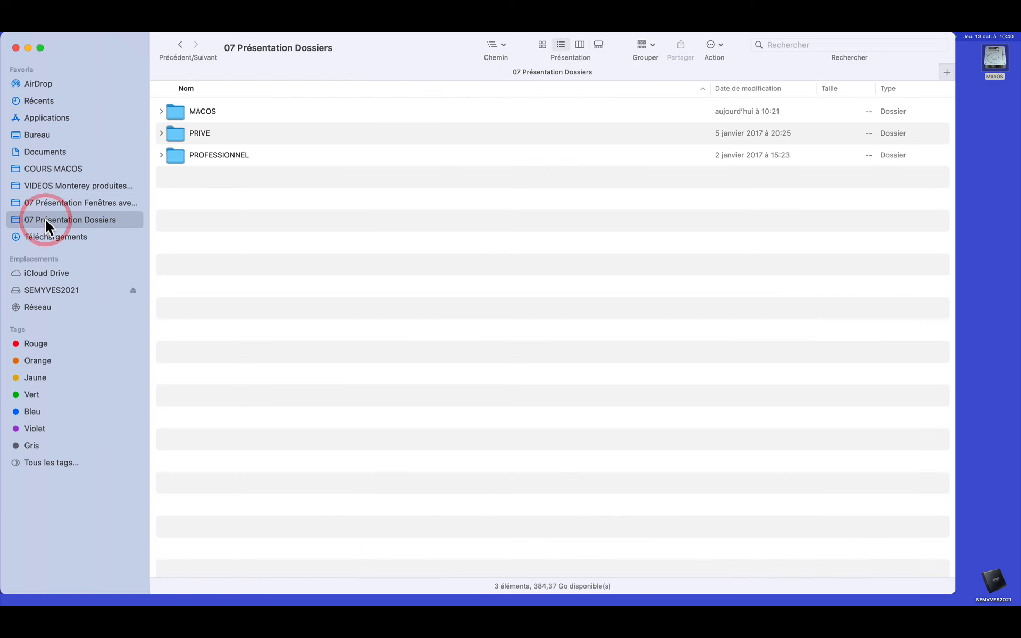
- Try to preview the photos of the expanded Images folder in gallery view from MACOS, and return to the 07 Présentation Dossiers folder
{"action": "double_click", "coordinate": [179, 110]}
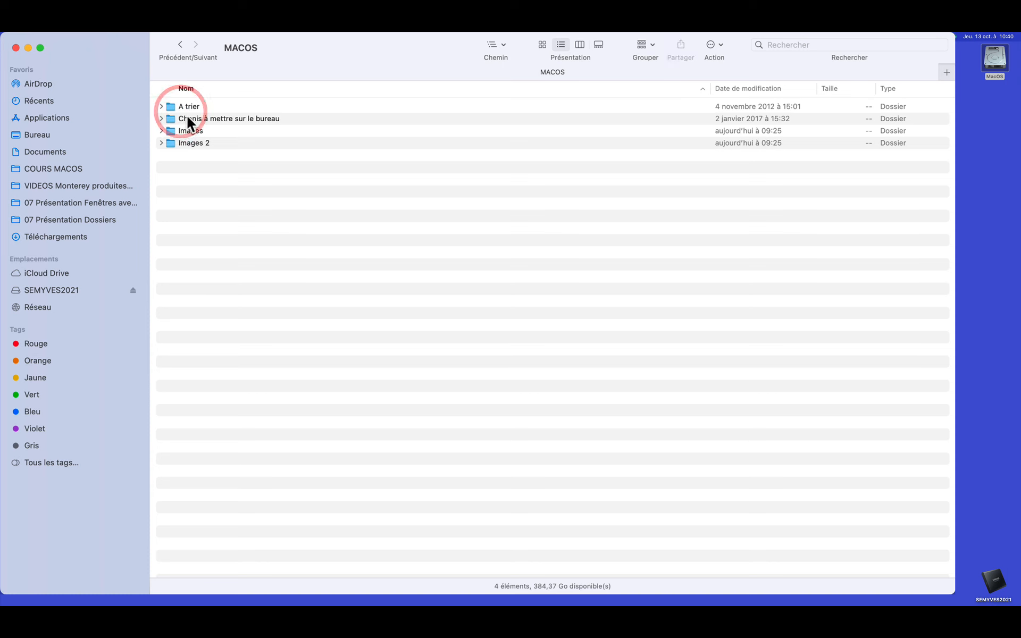
{"action": "left_click", "coordinate": [161, 131]}
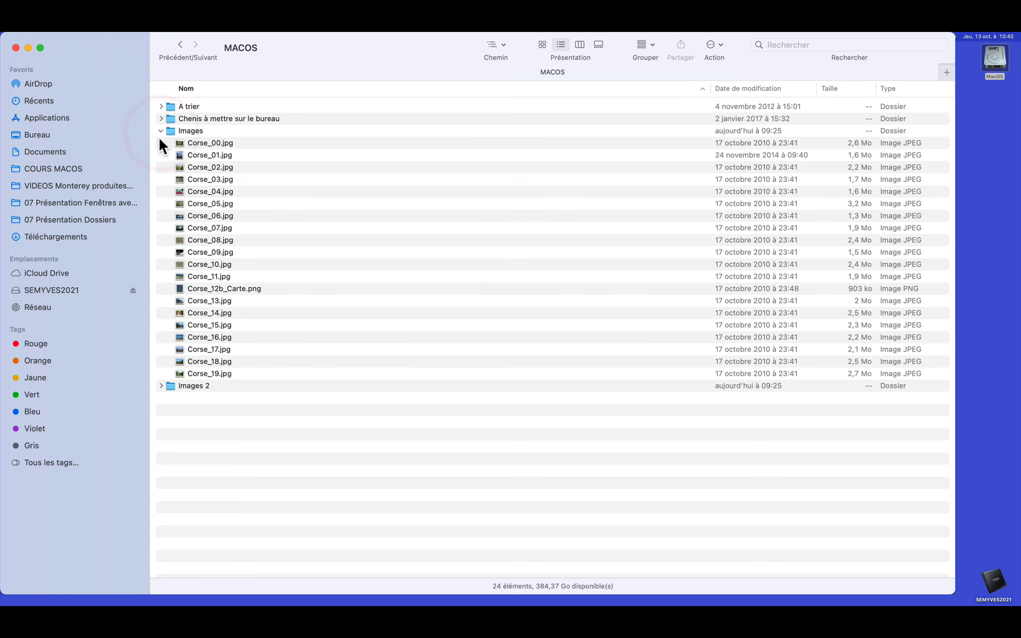
{"action": "left_click", "coordinate": [203, 145]}
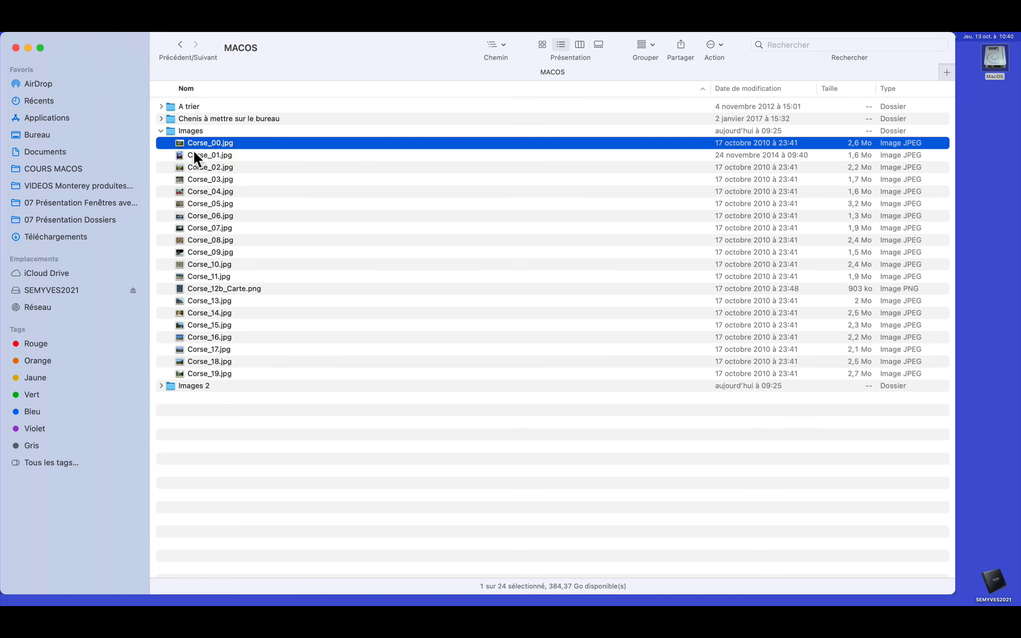
{"action": "left_click", "coordinate": [598, 46]}
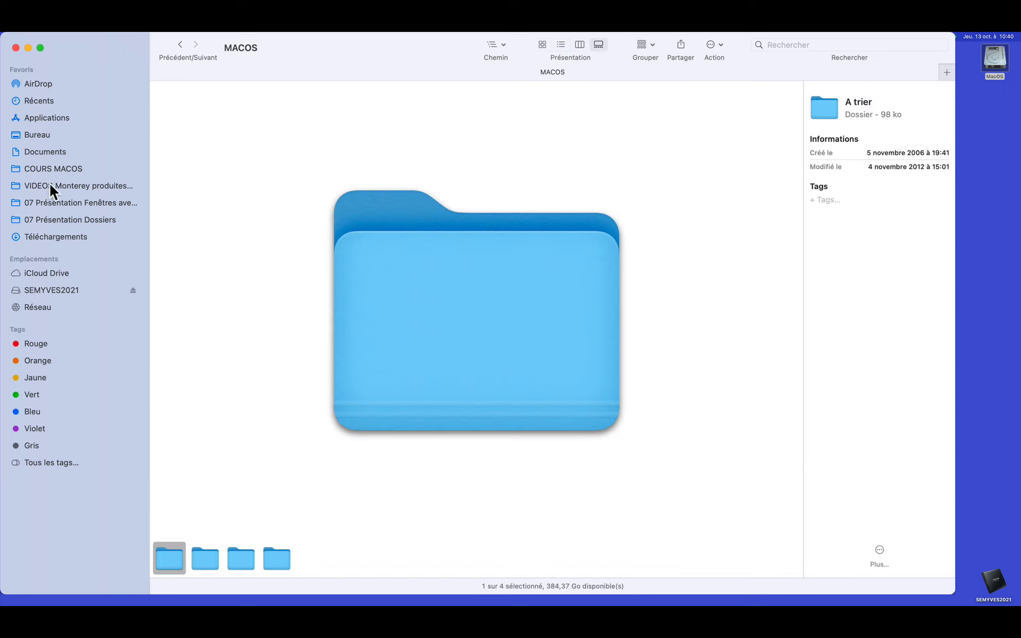
{"action": "left_click", "coordinate": [44, 203]}
{"action": "left_click", "coordinate": [49, 218]}
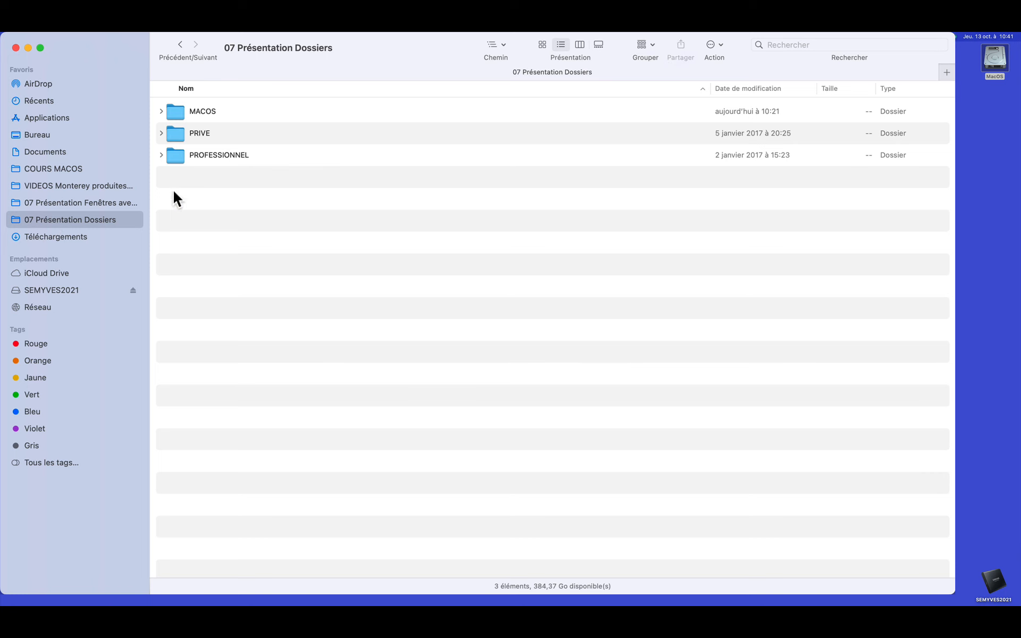
- Collapse Images inside the MACOS folder, open it as its own folder, and show its photos in gallery view
{"action": "double_click", "coordinate": [175, 111]}
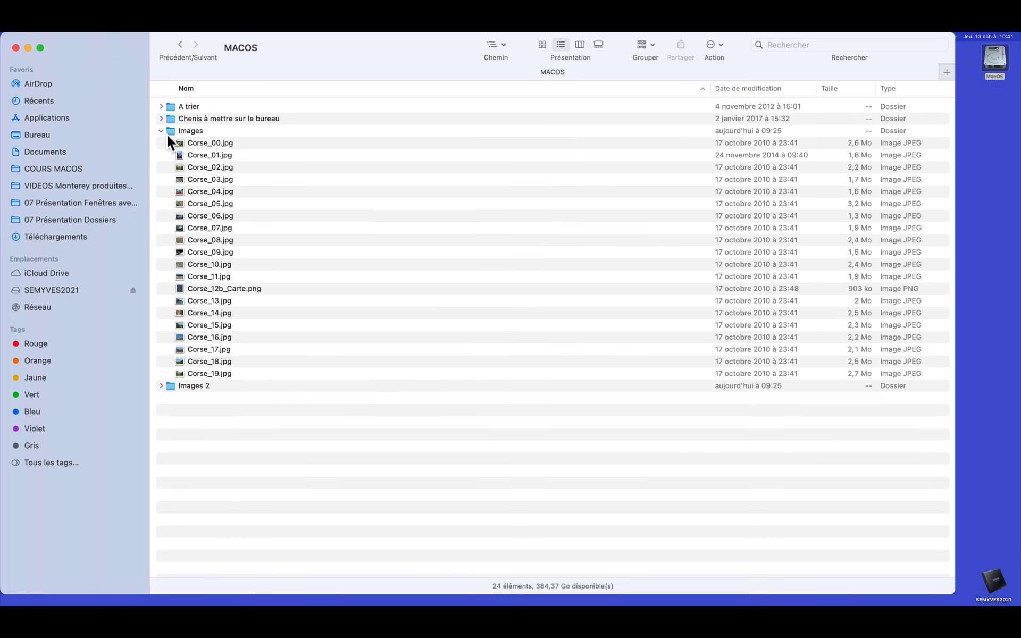
{"action": "left_click", "coordinate": [160, 131]}
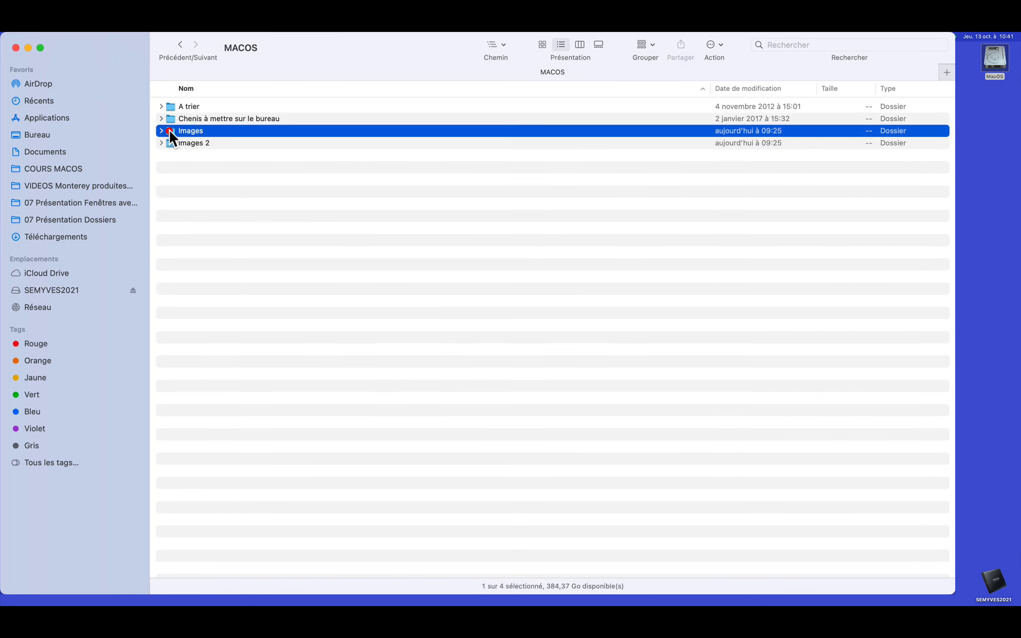
{"action": "double_click", "coordinate": [176, 130]}
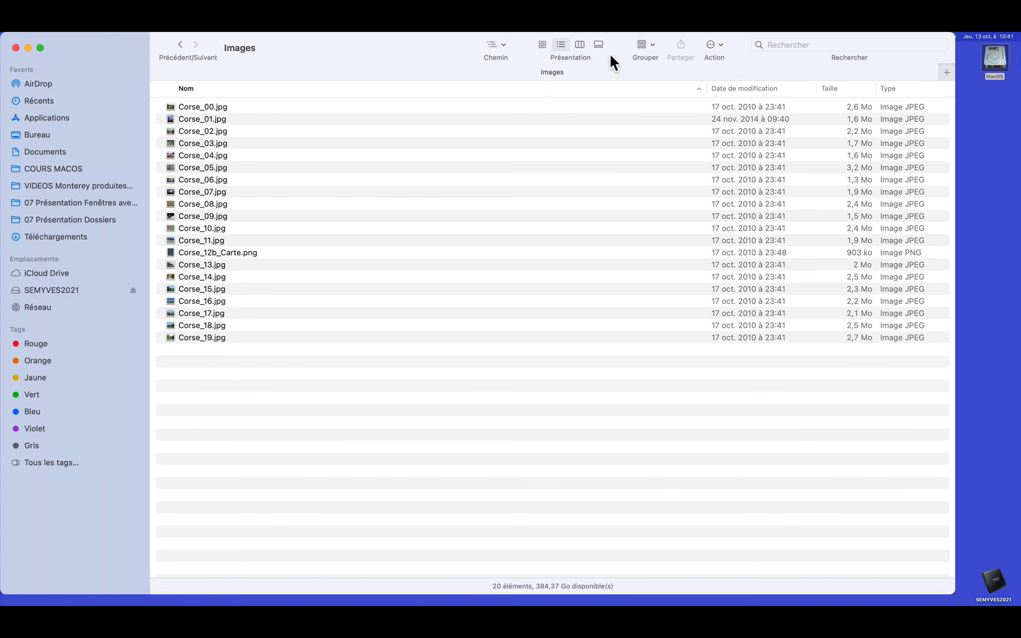
{"action": "left_click", "coordinate": [597, 44]}
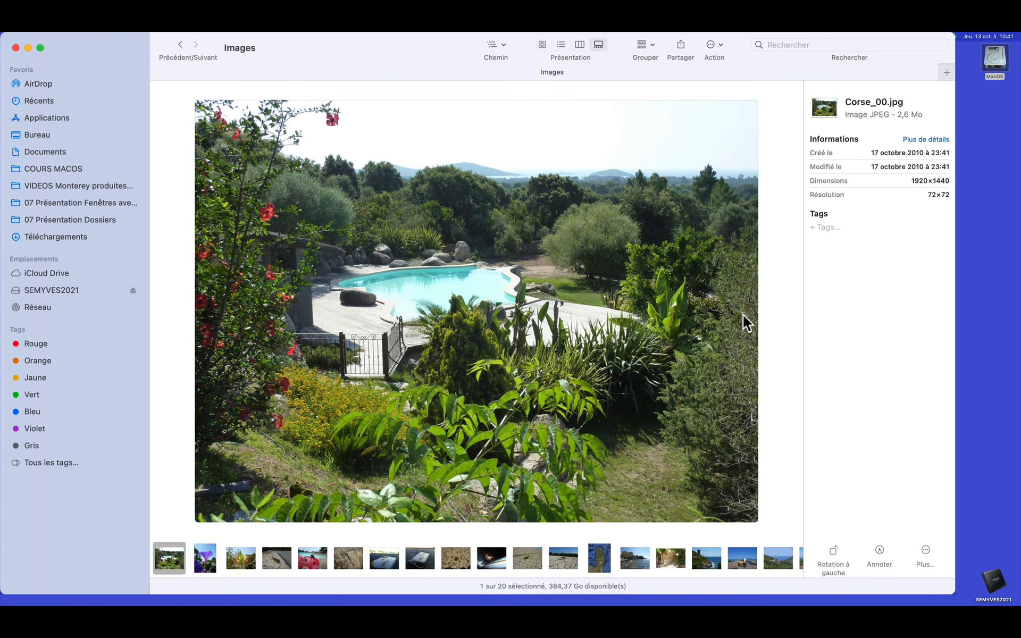
- Preview the photos in the Images folder one after another, from Corse_00.jpg through to Corse_18.jpg
{"action": "key", "text": "Right"}
{"action": "key", "text": "Right"}
{"action": "key", "text": "Right"}
{"action": "key", "text": "Right"}
{"action": "key", "text": "Right"}
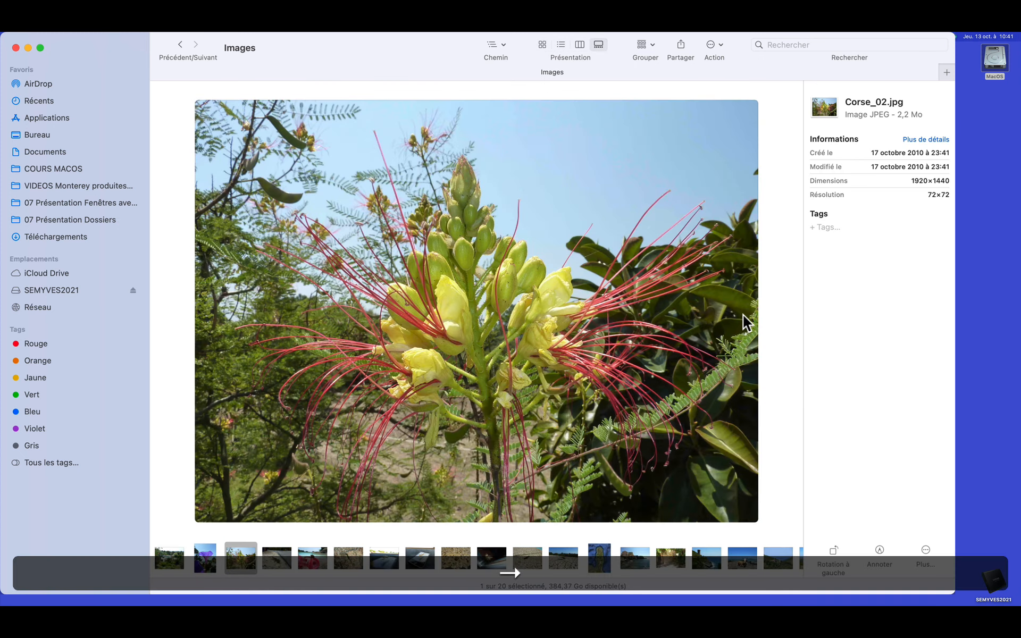
{"action": "key", "text": "Right"}
{"action": "key", "text": "Right"}
{"action": "key", "text": "Right"}
{"action": "key", "text": "Right"}
{"action": "key", "text": "Right"}
{"action": "key", "text": "Right"}
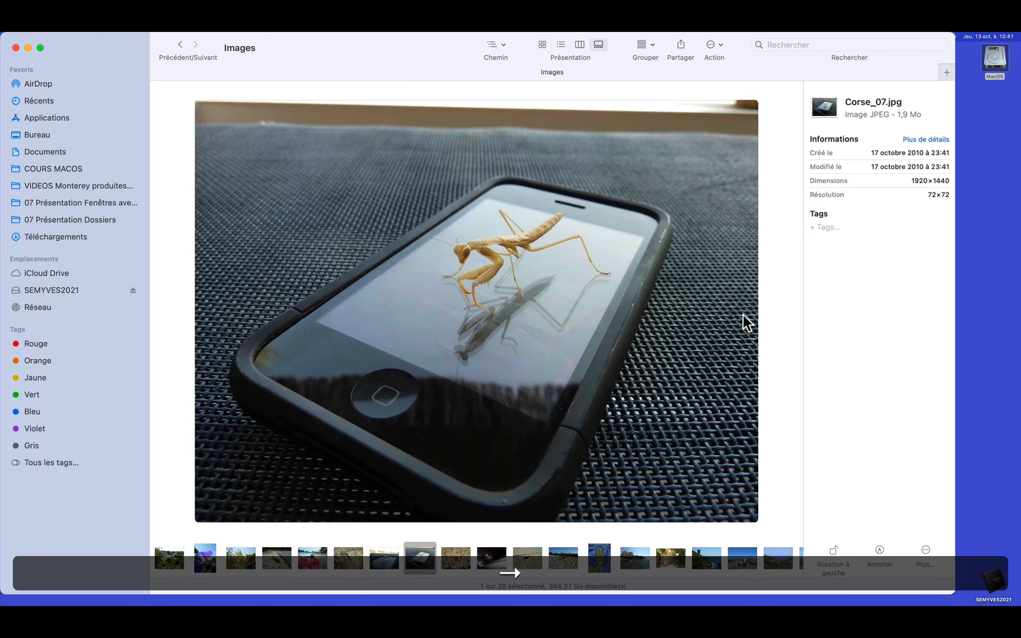
{"action": "key", "text": "Right"}
{"action": "key", "text": "Right"}
{"action": "key", "text": "Right"}
{"action": "key", "text": "Right"}
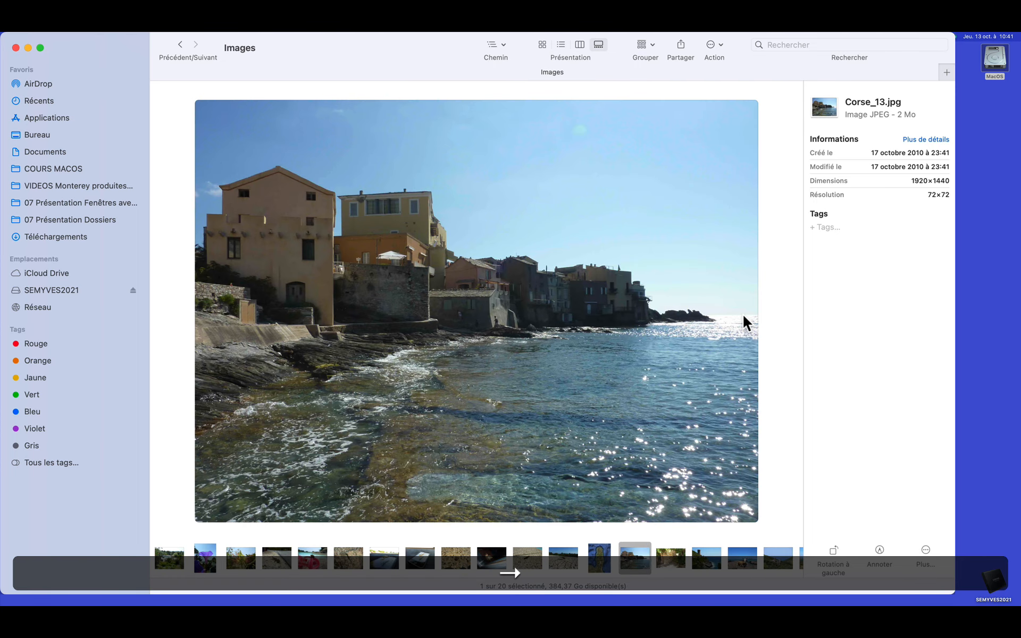
{"action": "key", "text": "Right"}
{"action": "key", "text": "Right"}
{"action": "key", "text": "Right"}
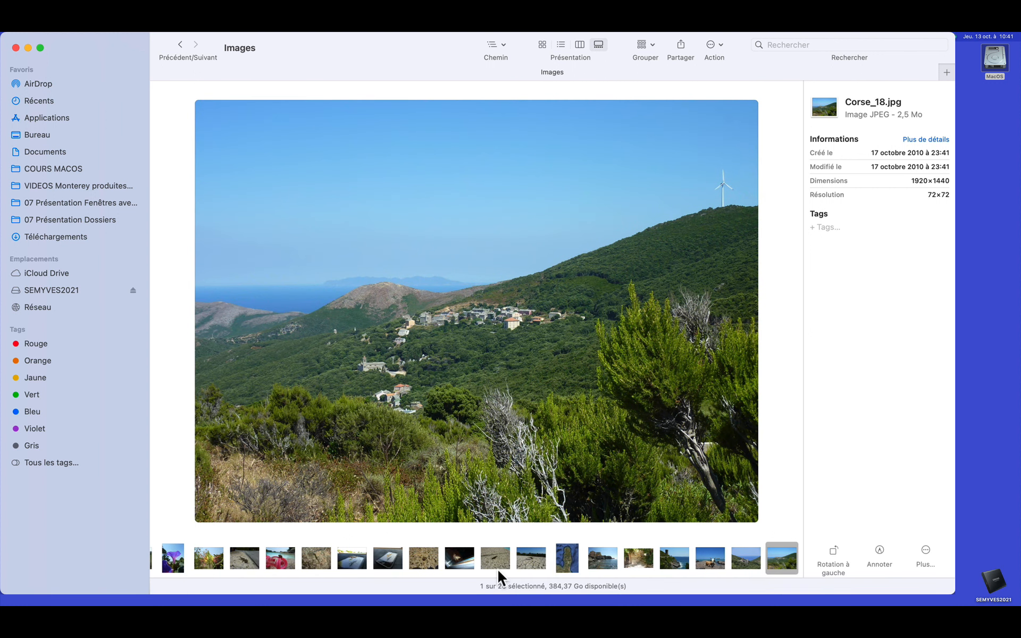
- Browse the thumbnail strip back and forth, preview Corse_15.jpg and expand its file information to show more details
{"action": "scroll", "coordinate": [458, 563], "scroll_direction": "right", "scroll_amount": 2}
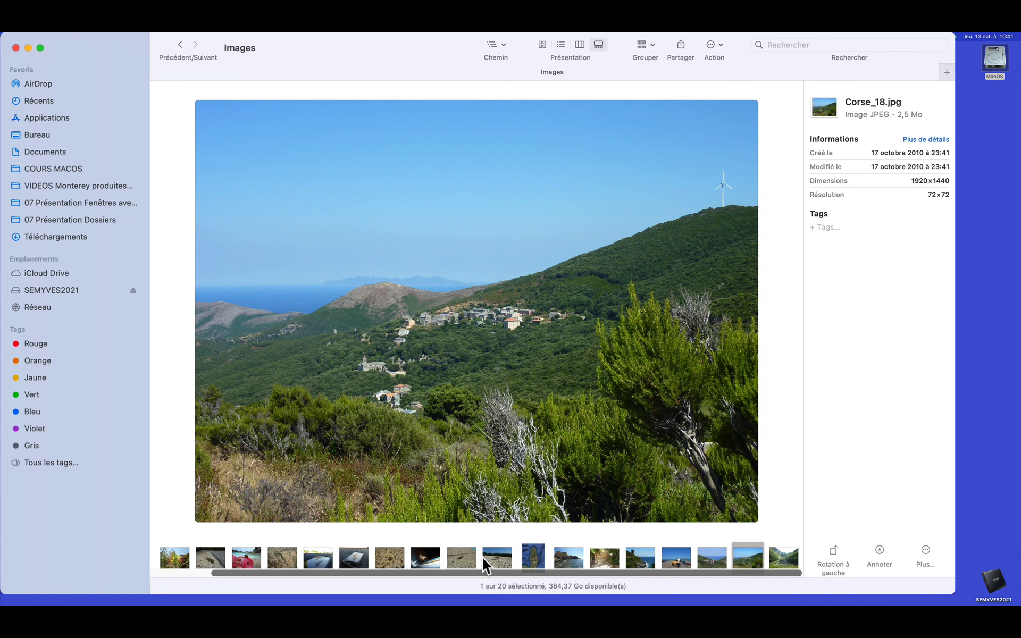
{"action": "scroll", "coordinate": [483, 561], "scroll_direction": "left", "scroll_amount": 3}
{"action": "scroll", "coordinate": [480, 559], "scroll_direction": "right", "scroll_amount": 3}
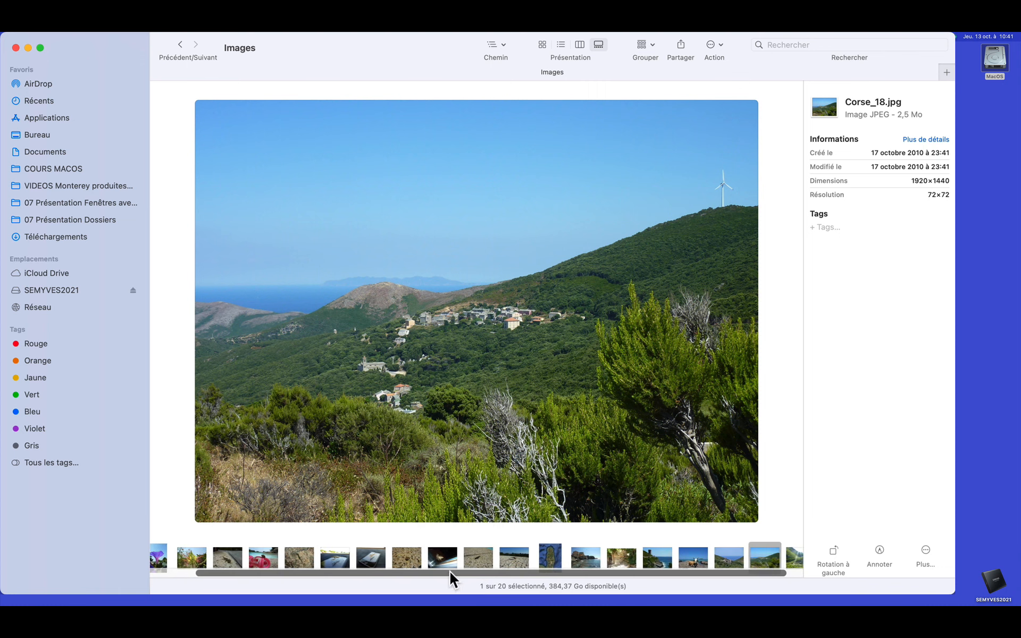
{"action": "scroll", "coordinate": [449, 570], "scroll_direction": "left", "scroll_amount": 2}
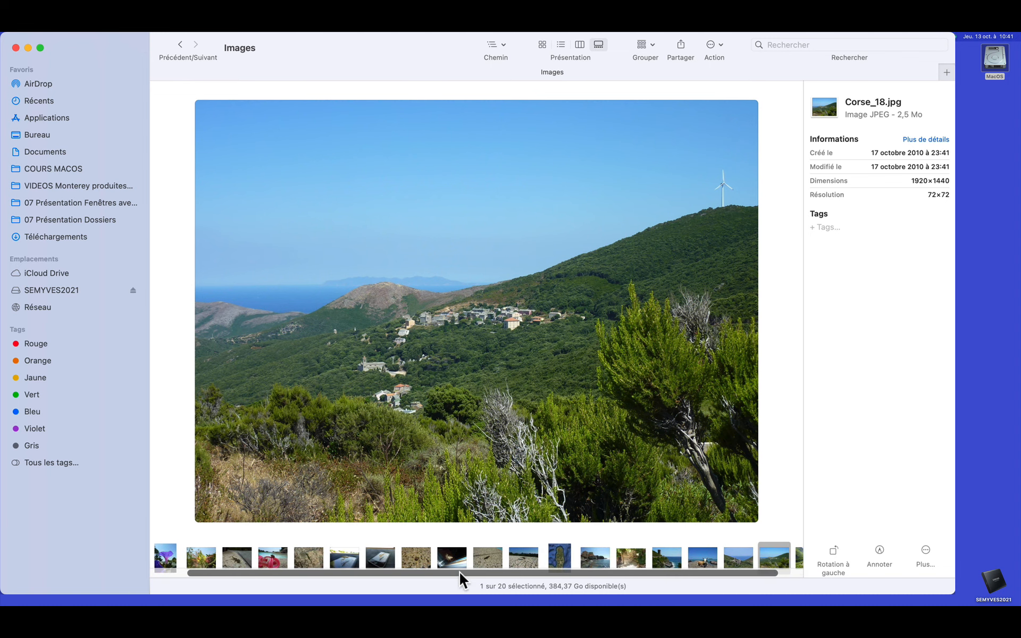
{"action": "scroll", "coordinate": [458, 569], "scroll_direction": "right", "scroll_amount": 2}
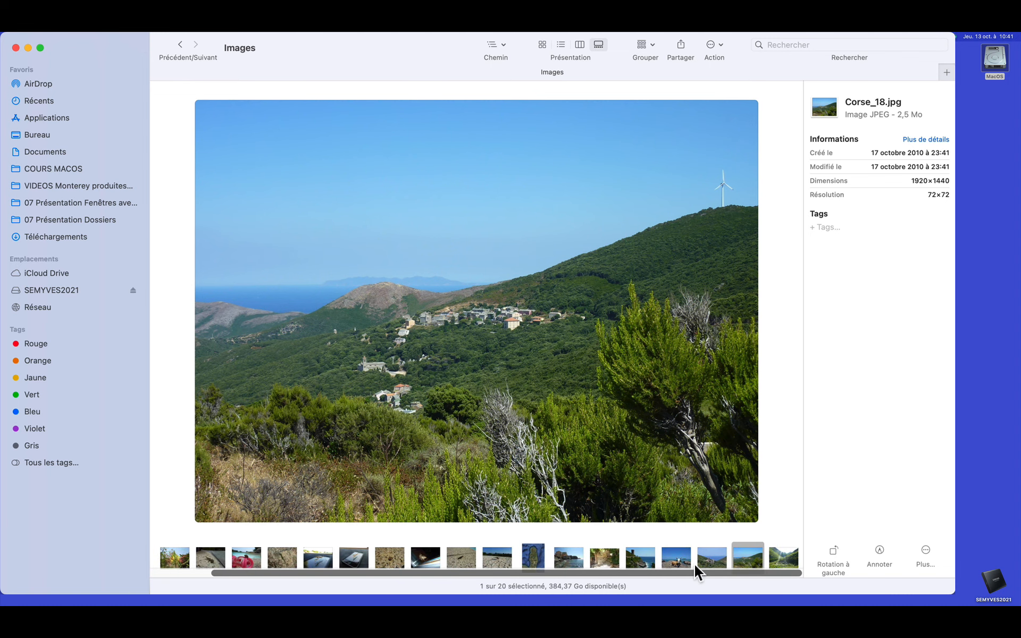
{"action": "left_click", "coordinate": [640, 557]}
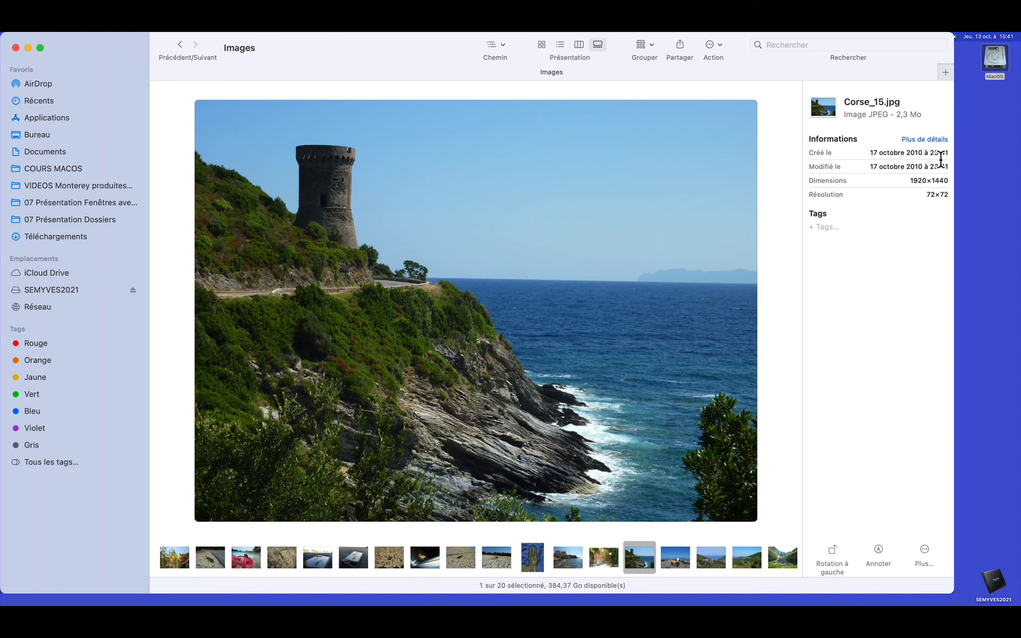
{"action": "left_click", "coordinate": [924, 137]}
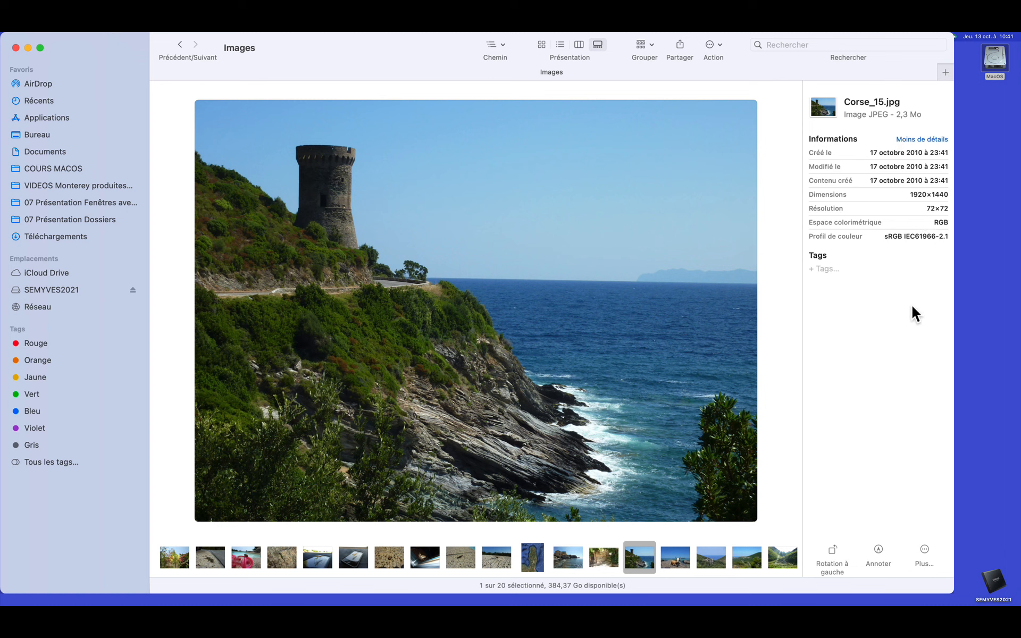
- Select Corse_12b_Carte.png and rotate it to the left four times, making a full turn
{"action": "left_click", "coordinate": [535, 555]}
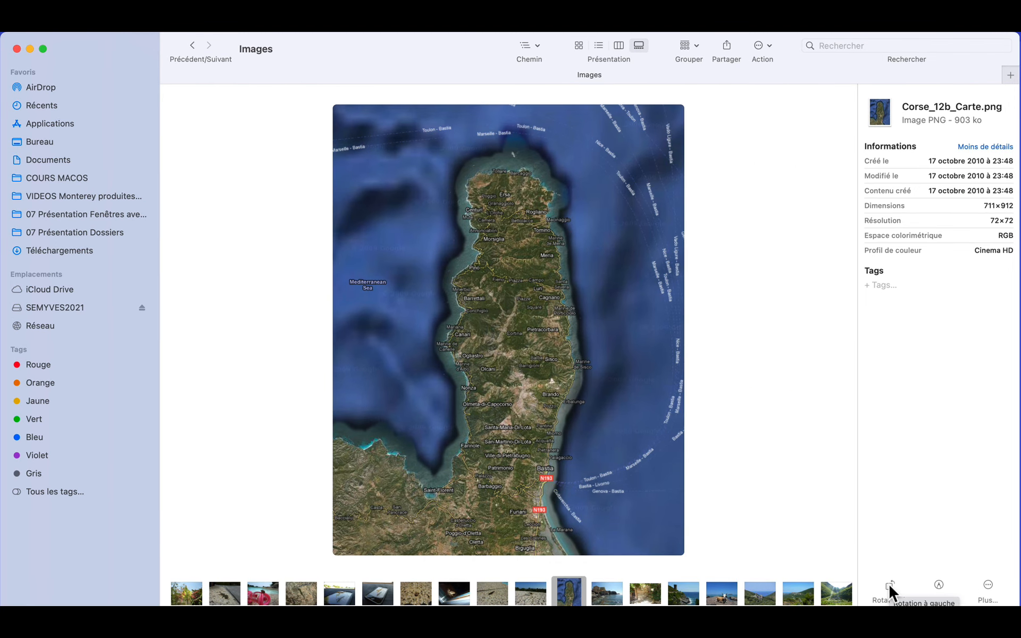
{"action": "left_click", "coordinate": [888, 584]}
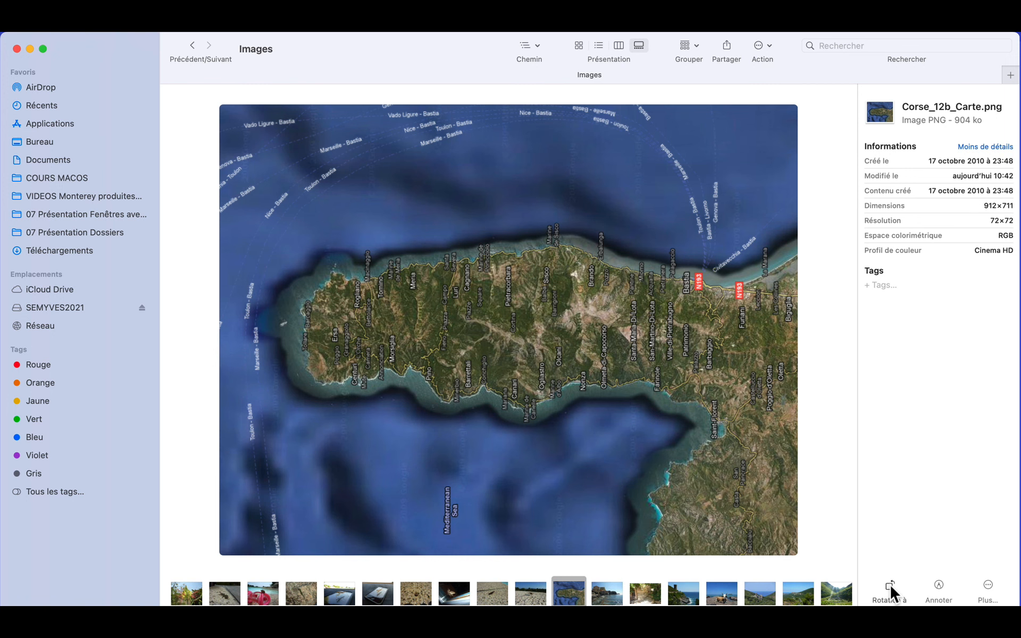
{"action": "left_click", "coordinate": [889, 585]}
{"action": "left_click", "coordinate": [889, 585]}
{"action": "left_click", "coordinate": [889, 585]}
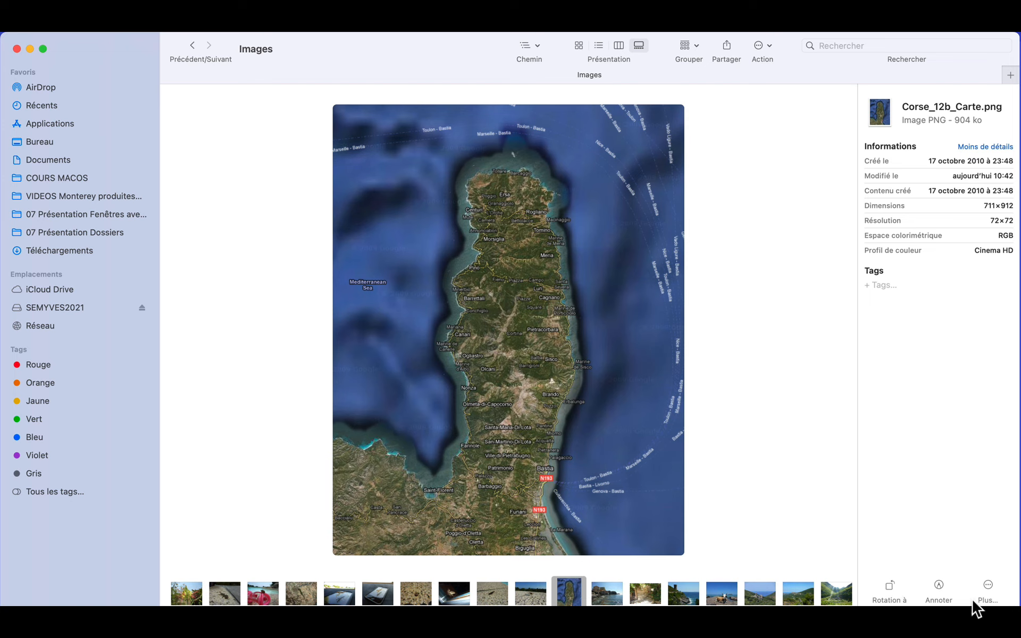
- Open Corse_12b_Carte.png for annotation and sketch an ellipse around Meria on the map
{"action": "left_click", "coordinate": [937, 586]}
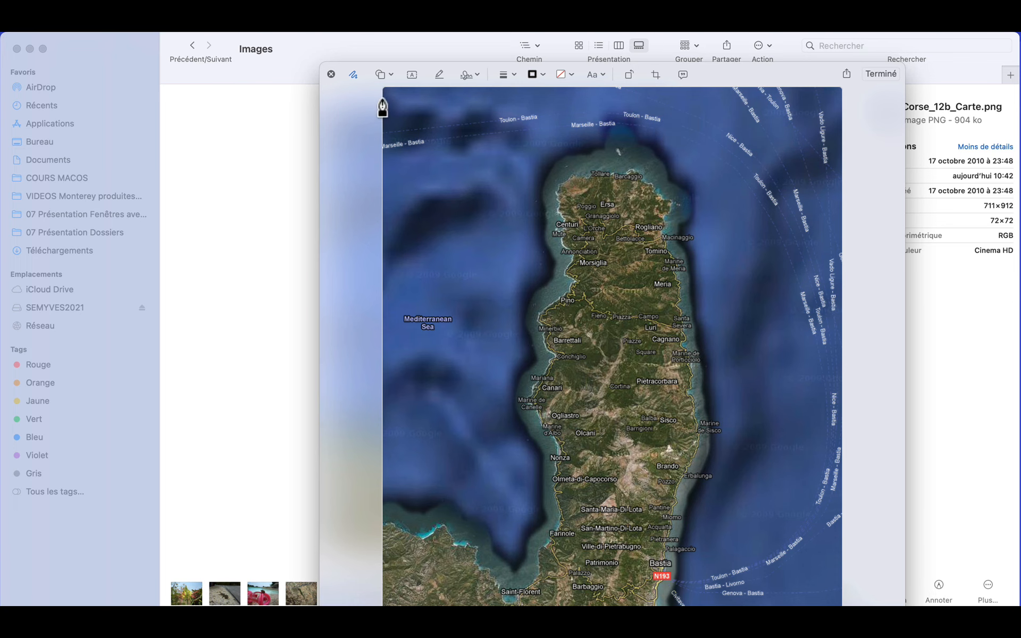
{"action": "left_click", "coordinate": [352, 74]}
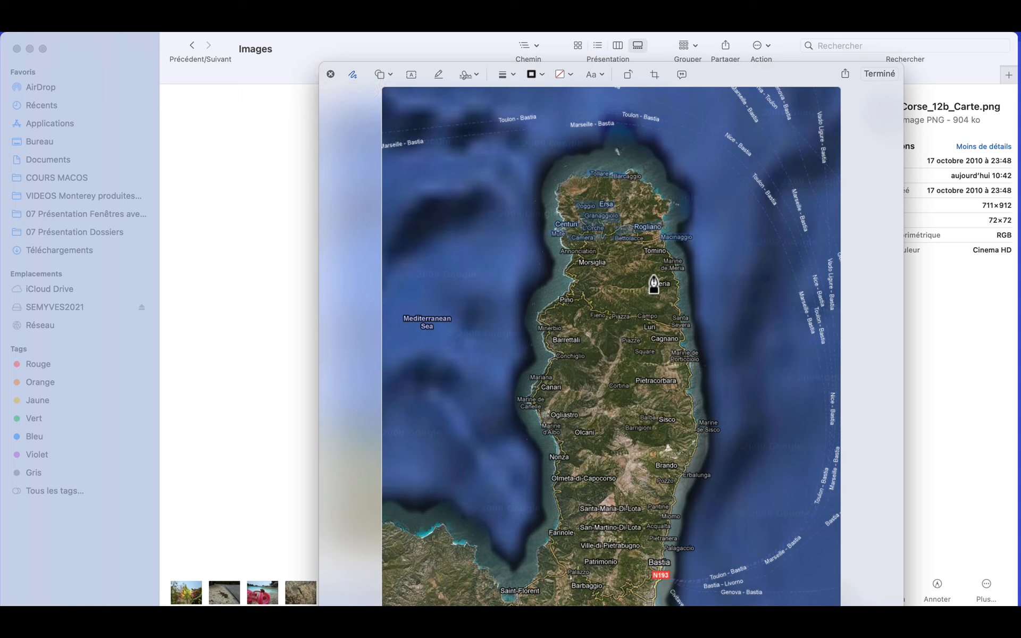
{"action": "mouse_move", "coordinate": [683, 261]}
{"action": "left_mouse_down"}
{"action": "mouse_move", "coordinate": [637, 277]}
{"action": "mouse_move", "coordinate": [690, 320]}
{"action": "mouse_move", "coordinate": [696, 267]}
{"action": "left_mouse_up"}
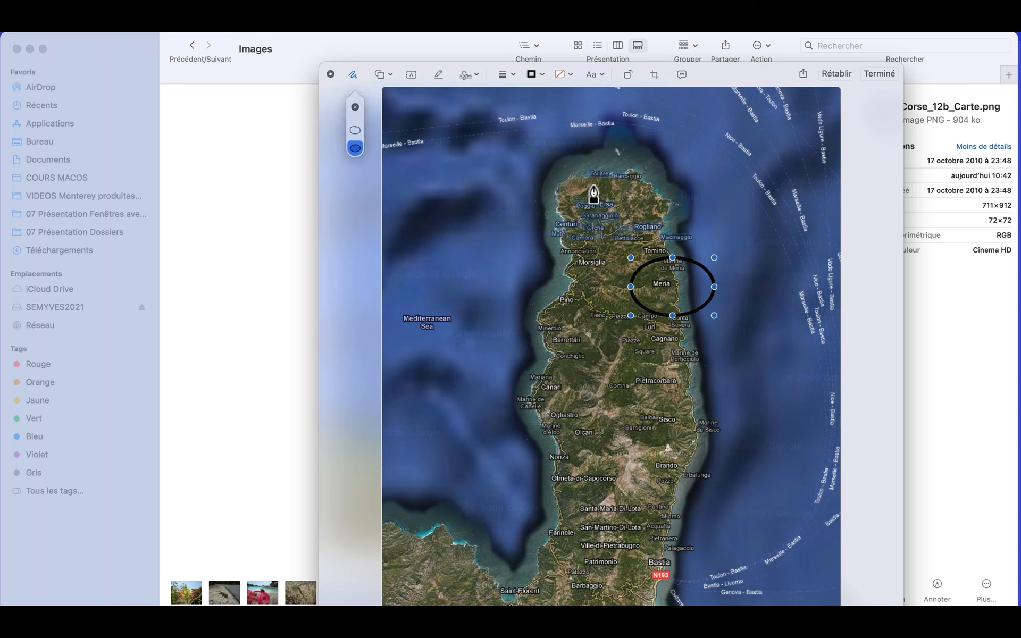
- Add two text boxes to the map and move one beside the ellipse, below and to its right
{"action": "left_click", "coordinate": [411, 74]}
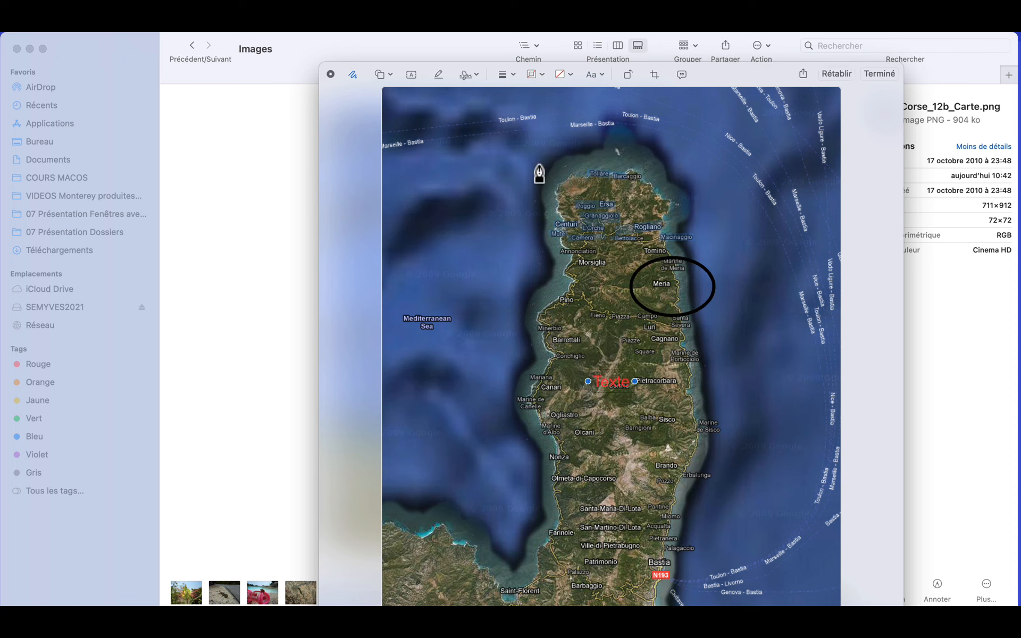
{"action": "left_click", "coordinate": [411, 75]}
{"action": "left_click_drag", "start_coordinate": [604, 383], "coordinate": [732, 334]}
- Delete both text boxes from the map, first the central one and then the one beside the ellipse
{"action": "left_click", "coordinate": [611, 382]}
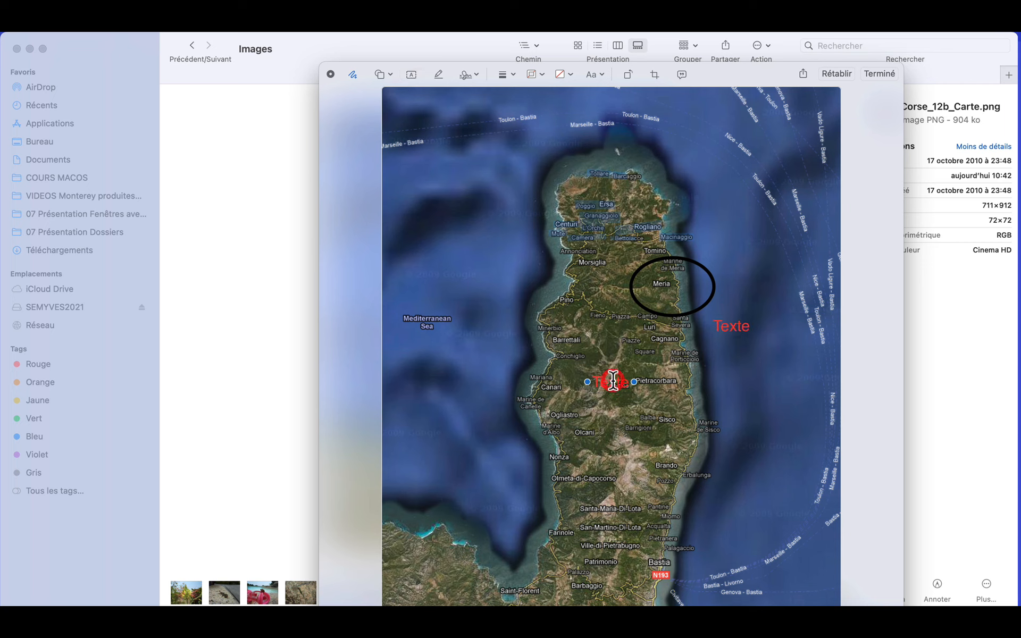
{"action": "key", "text": "BackSpace"}
{"action": "left_click", "coordinate": [729, 326]}
{"action": "left_click", "coordinate": [734, 358]}
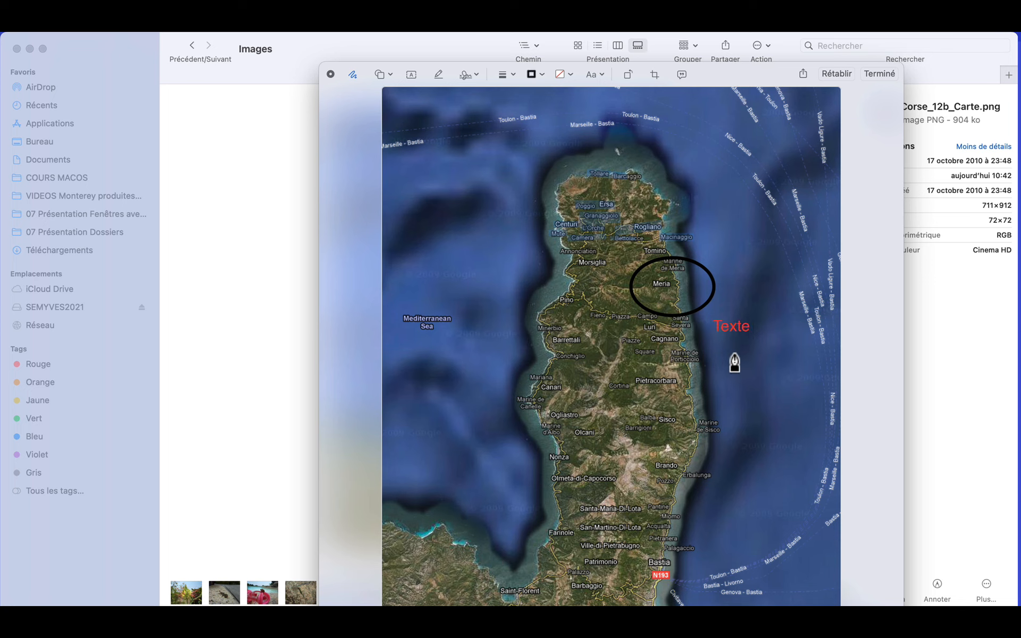
{"action": "left_click", "coordinate": [729, 326]}
{"action": "key", "text": "BackSpace"}
- Shrink the ellipse around Meria slightly and set its outline colour to red
{"action": "left_click", "coordinate": [696, 309]}
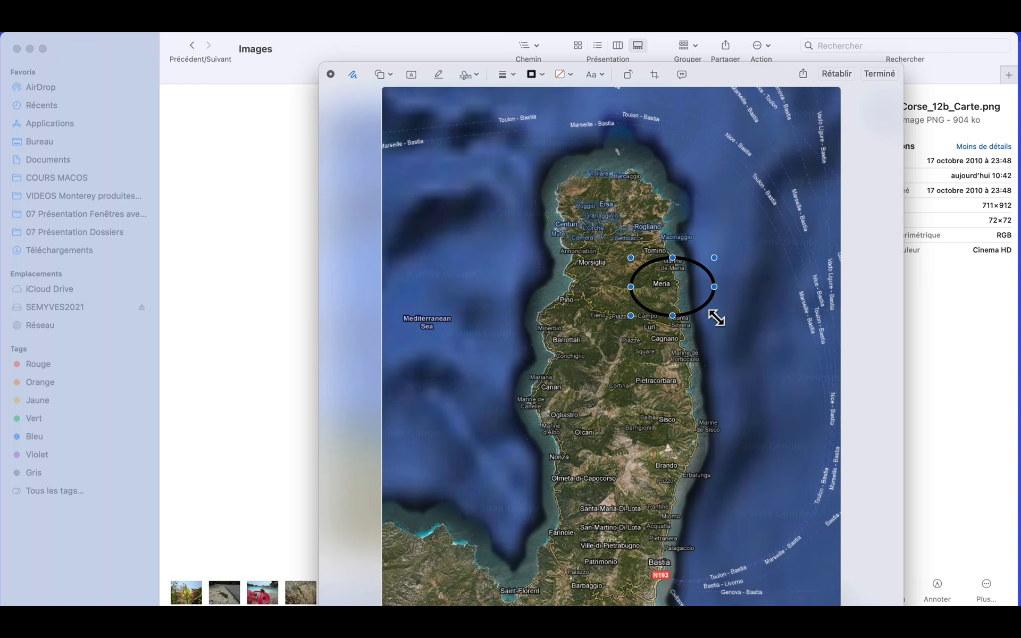
{"action": "mouse_move", "coordinate": [713, 317]}
{"action": "left_mouse_down"}
{"action": "mouse_move", "coordinate": [700, 306]}
{"action": "mouse_move", "coordinate": [682, 316]}
{"action": "mouse_move", "coordinate": [706, 308]}
{"action": "mouse_move", "coordinate": [697, 303]}
{"action": "mouse_move", "coordinate": [680, 308]}
{"action": "mouse_move", "coordinate": [691, 311]}
{"action": "left_mouse_up"}
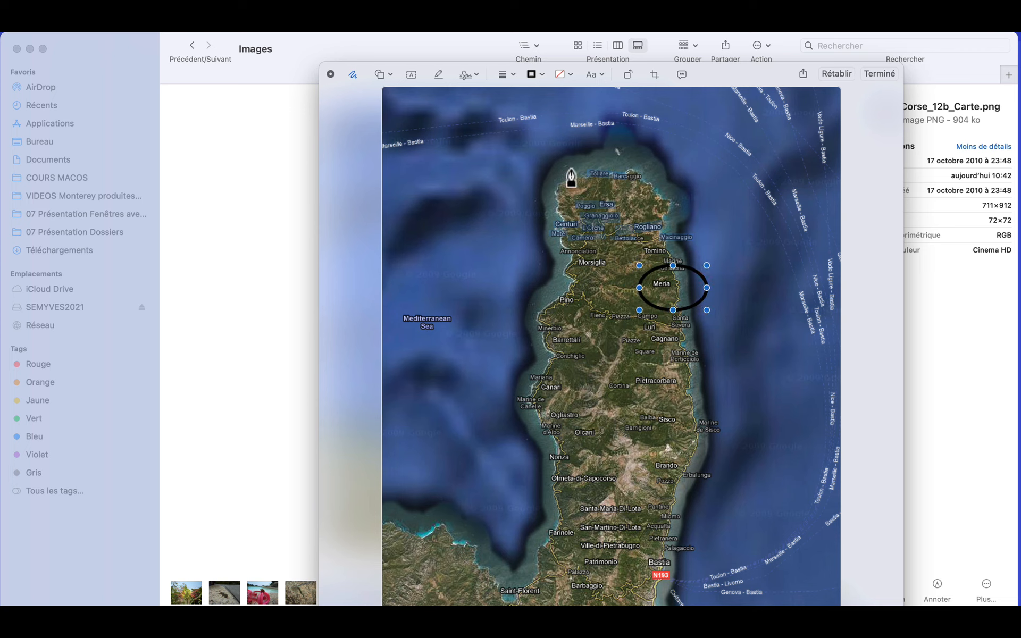
{"action": "left_click", "coordinate": [537, 75]}
{"action": "left_click", "coordinate": [528, 148]}
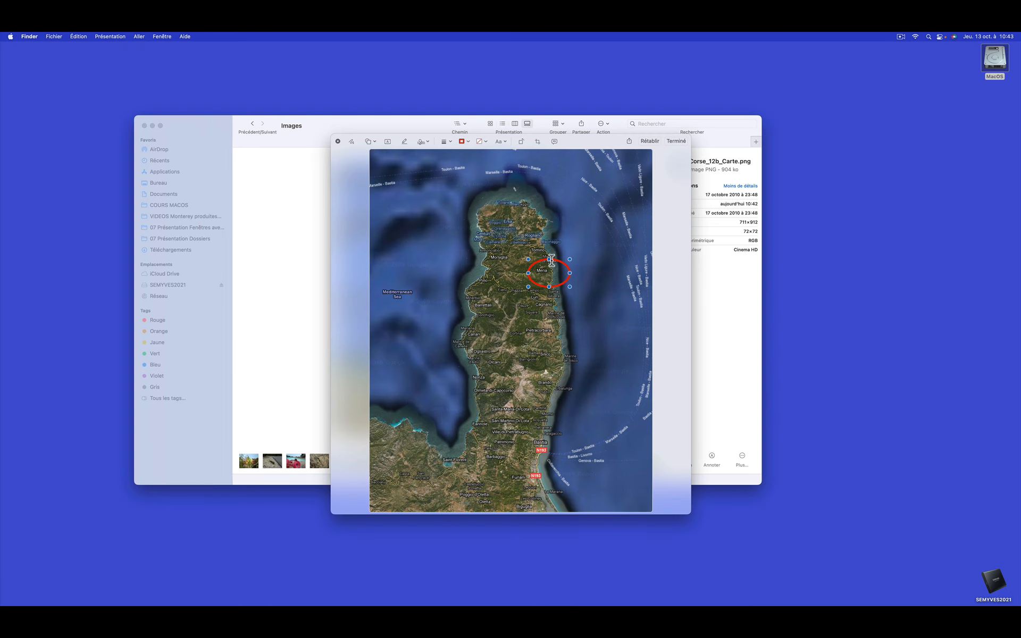
- Delete the red ellipse from the map, finish the annotation and close the image preview
{"action": "left_click_drag", "start_coordinate": [558, 261], "coordinate": [551, 260]}
{"action": "key", "text": "BackSpace"}
{"action": "left_click", "coordinate": [677, 141]}
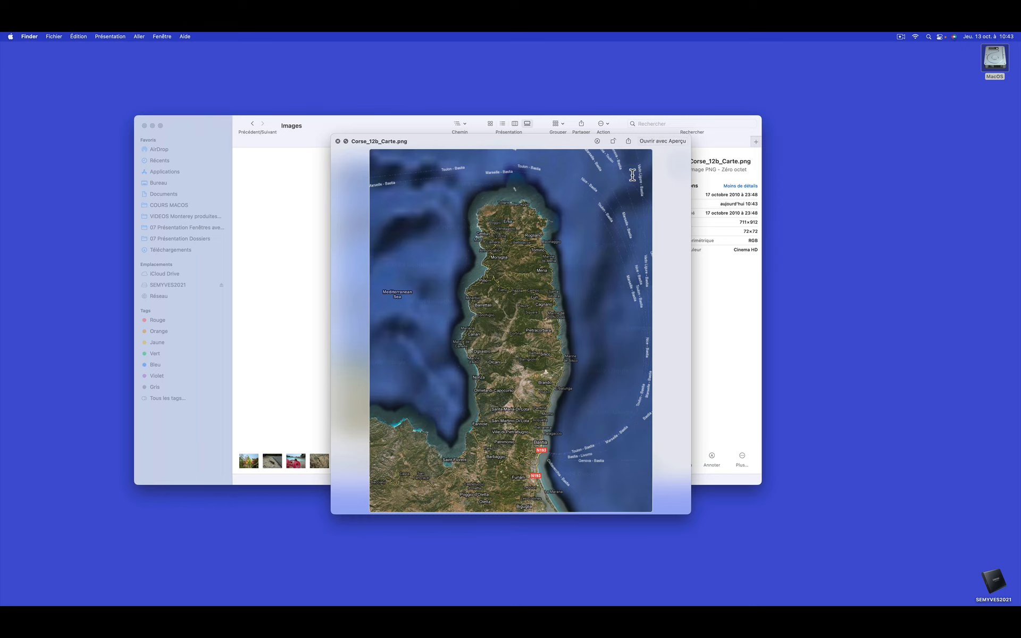
{"action": "left_click", "coordinate": [337, 141]}
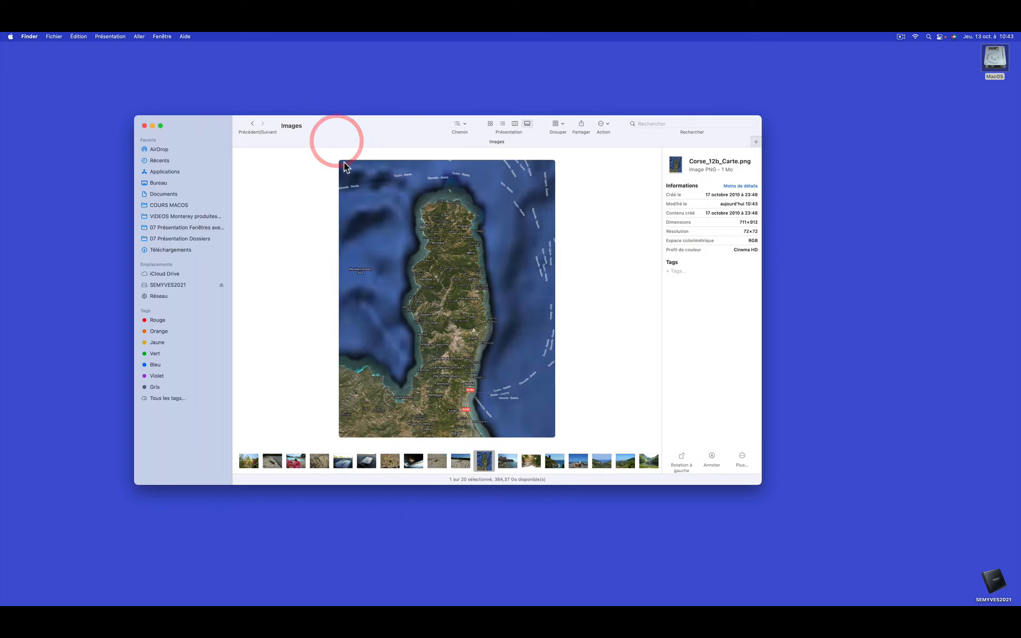
- Go back to the 07 Présentation Dossiers folder and select the MACOS folder
{"action": "left_click", "coordinate": [252, 125]}
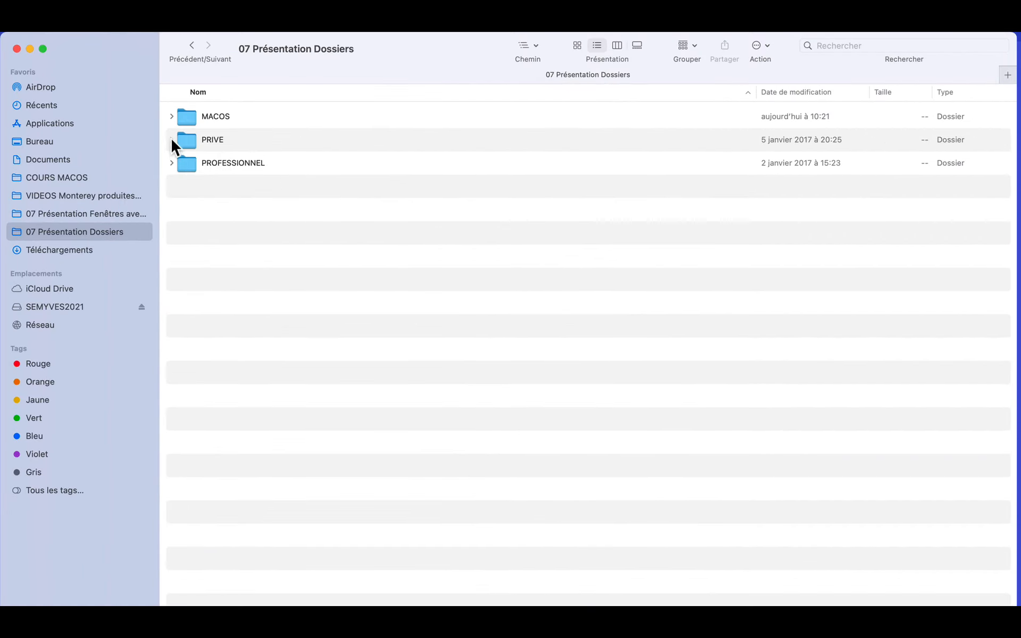
{"action": "left_click", "coordinate": [182, 122]}
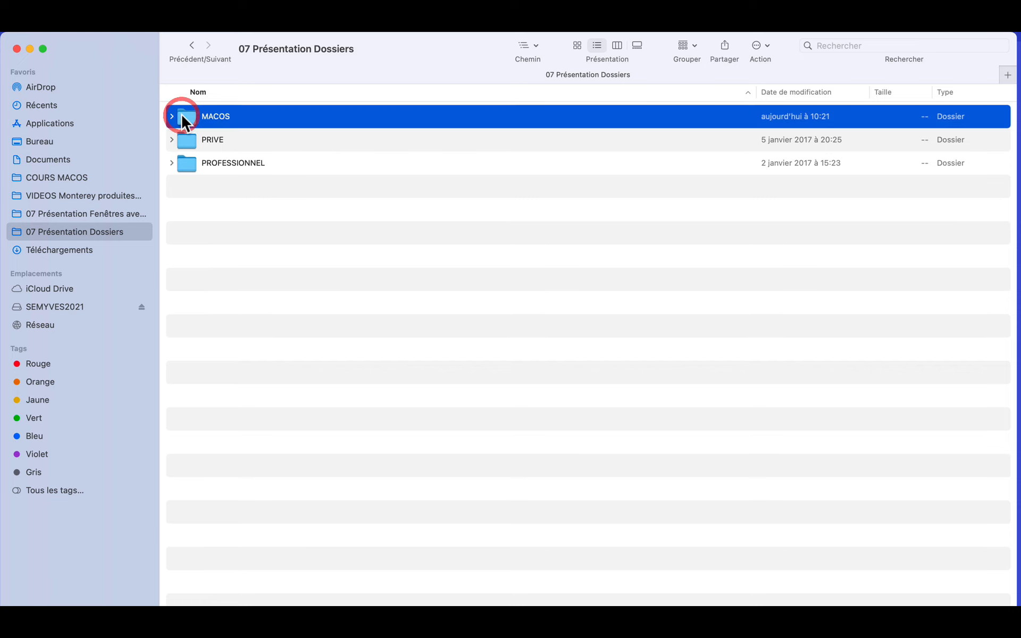
- Show the 07 Présentation Fenêtres avec médias folder in list view and group its files by type
{"action": "left_click", "coordinate": [71, 213]}
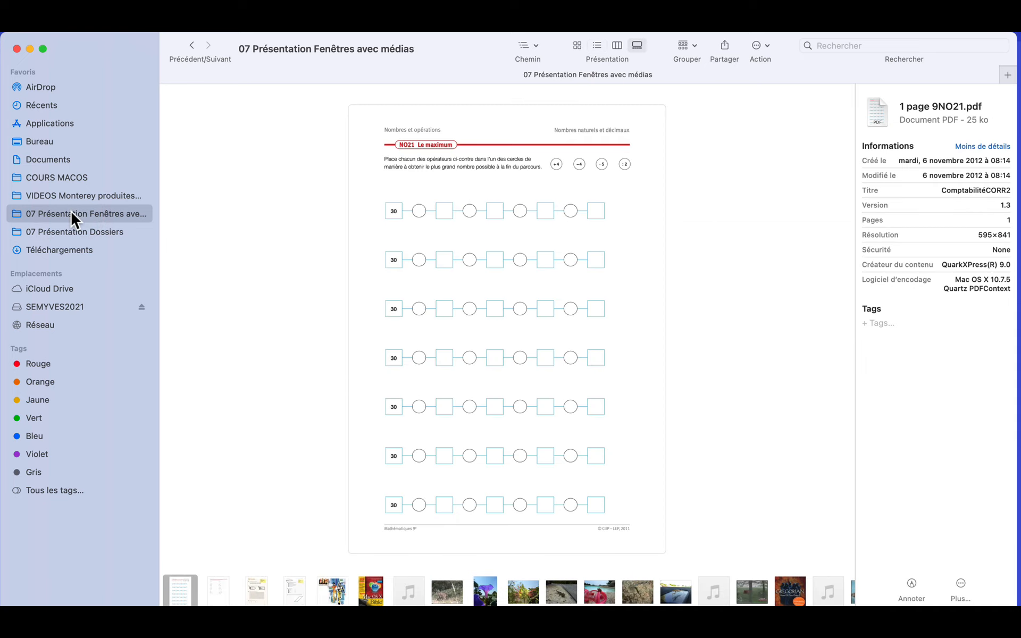
{"action": "left_click", "coordinate": [596, 42]}
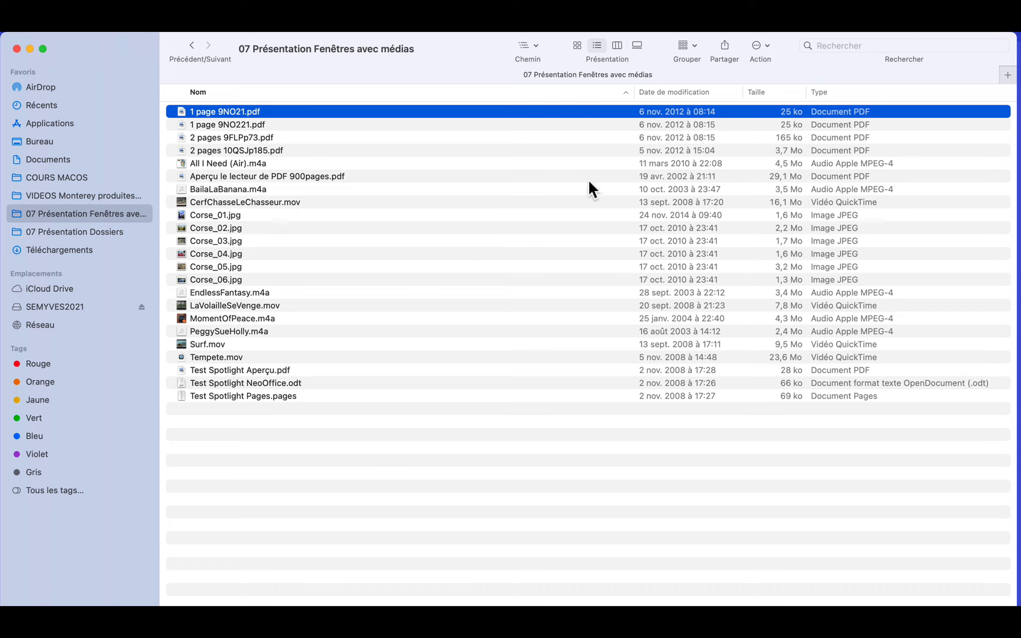
{"action": "left_click", "coordinate": [692, 46]}
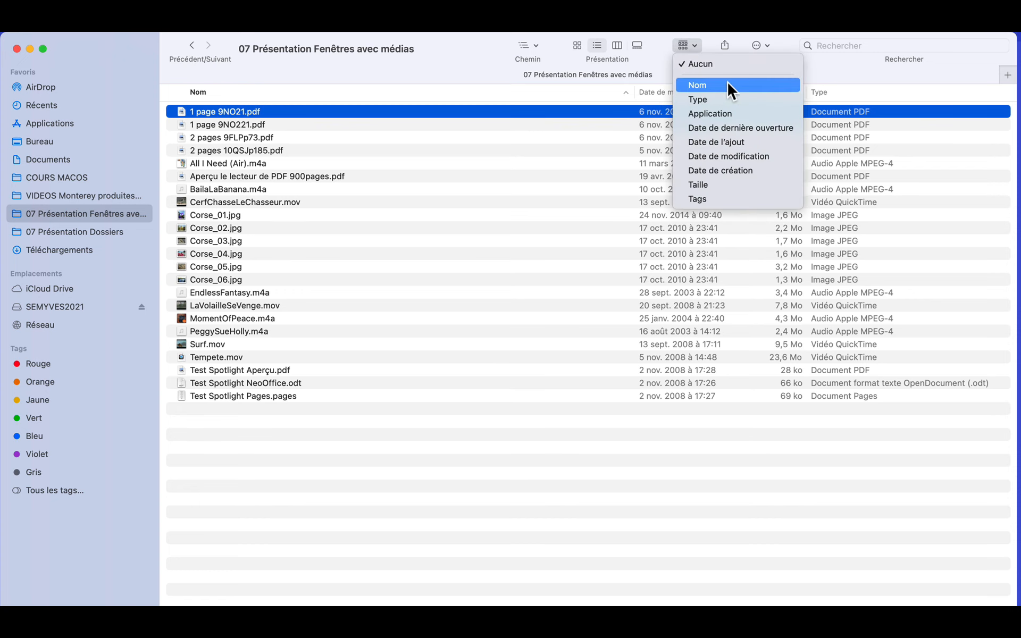
{"action": "left_click", "coordinate": [693, 101]}
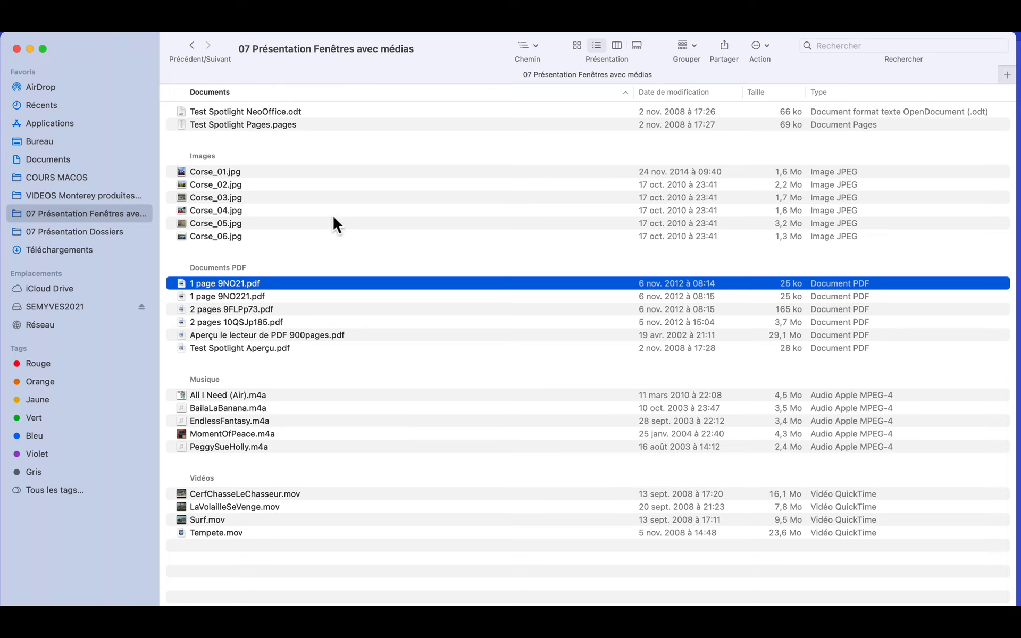
- Remove the grouping from the file list and select Corse_01.jpg
{"action": "left_click", "coordinate": [694, 49]}
{"action": "left_click", "coordinate": [696, 63]}
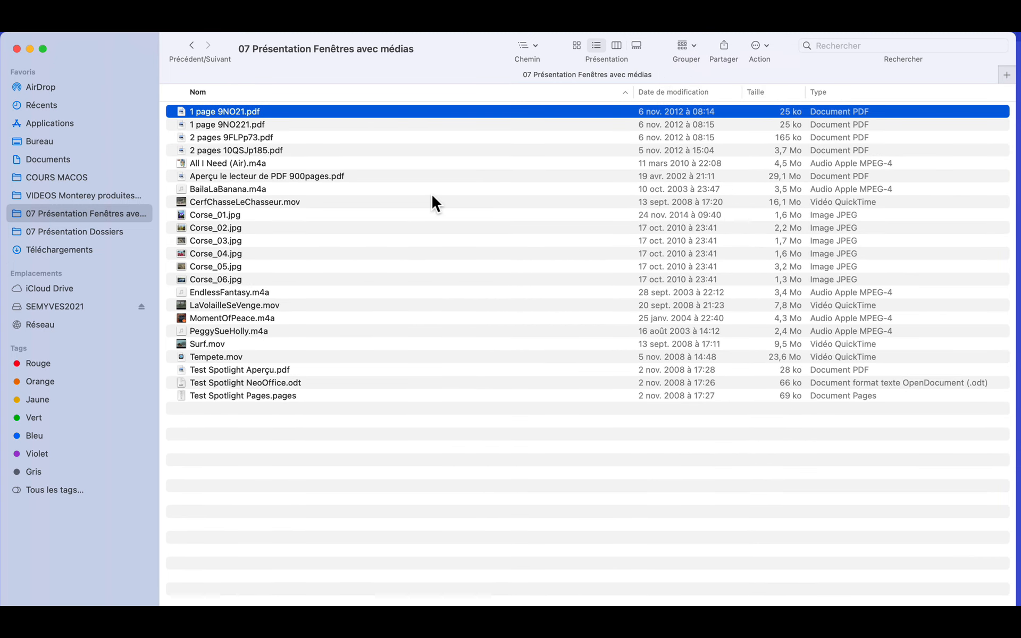
{"action": "left_click", "coordinate": [316, 214]}
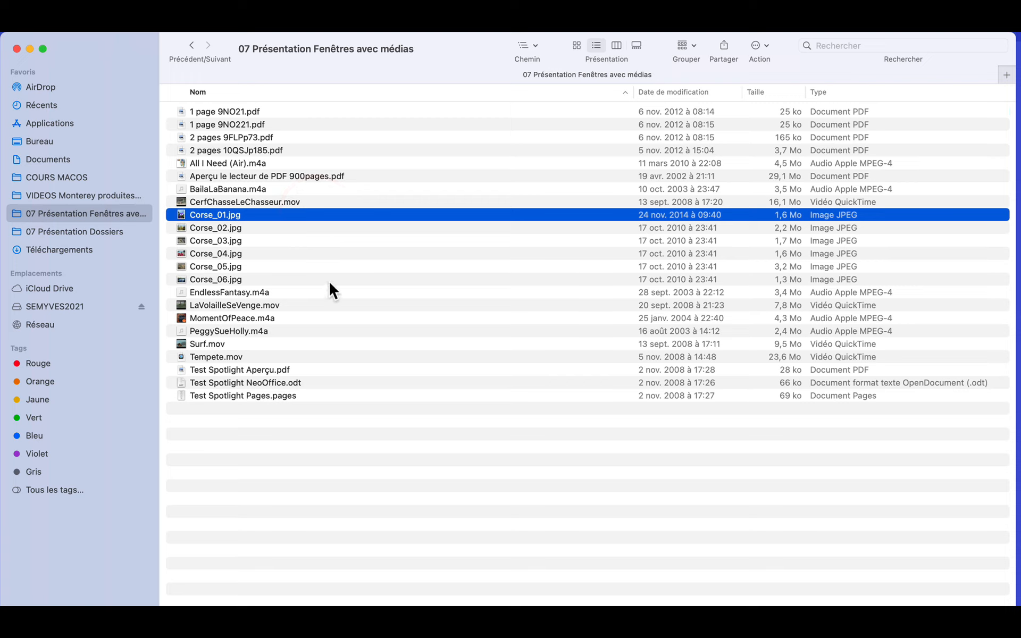
- Group the files by type again, select all the videos from CerfChasseLeChasseur.mov to Tempete.mov, and clear the selection
{"action": "left_click", "coordinate": [685, 43]}
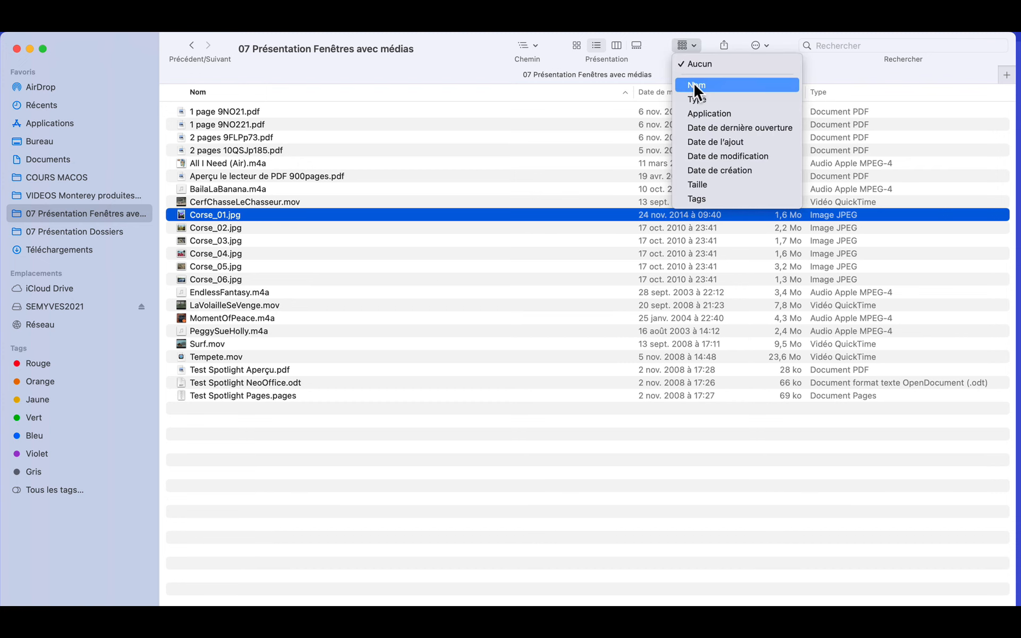
{"action": "left_click", "coordinate": [694, 98]}
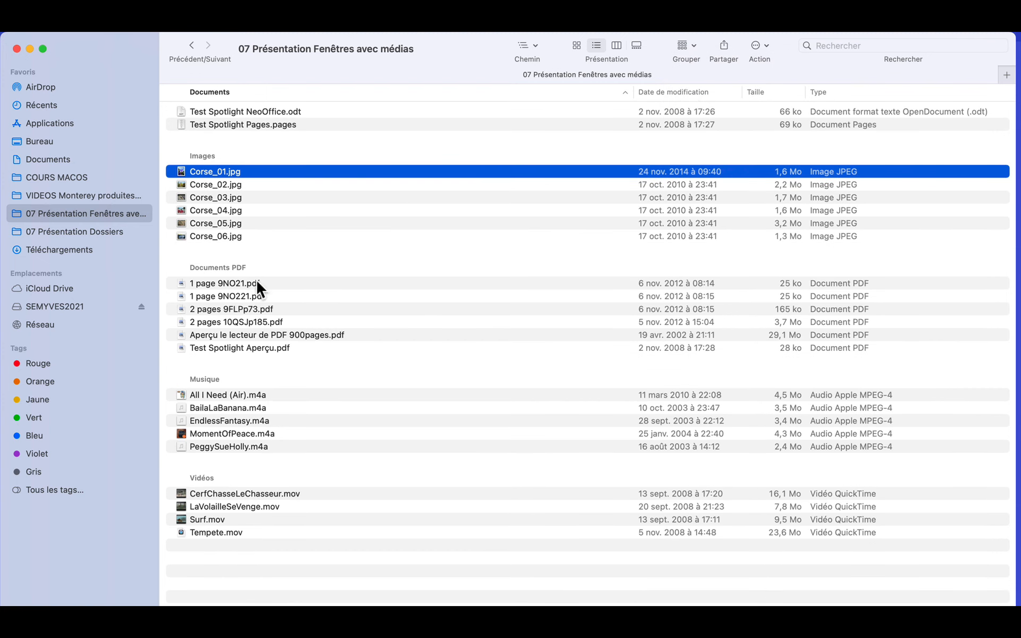
{"action": "left_click", "coordinate": [271, 493]}
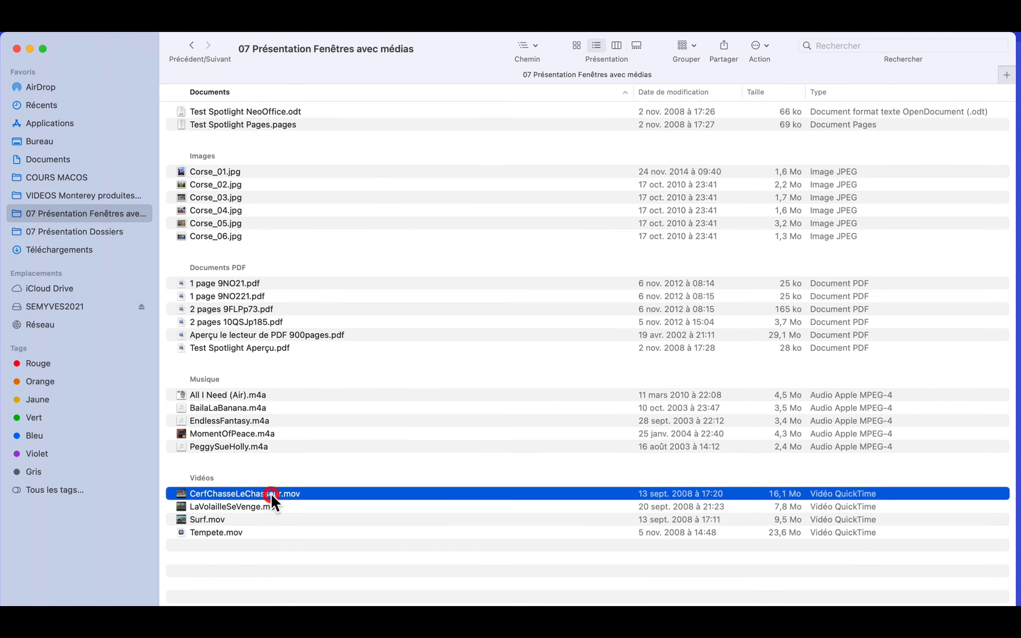
{"action": "left_click", "coordinate": [227, 529], "text": "shift"}
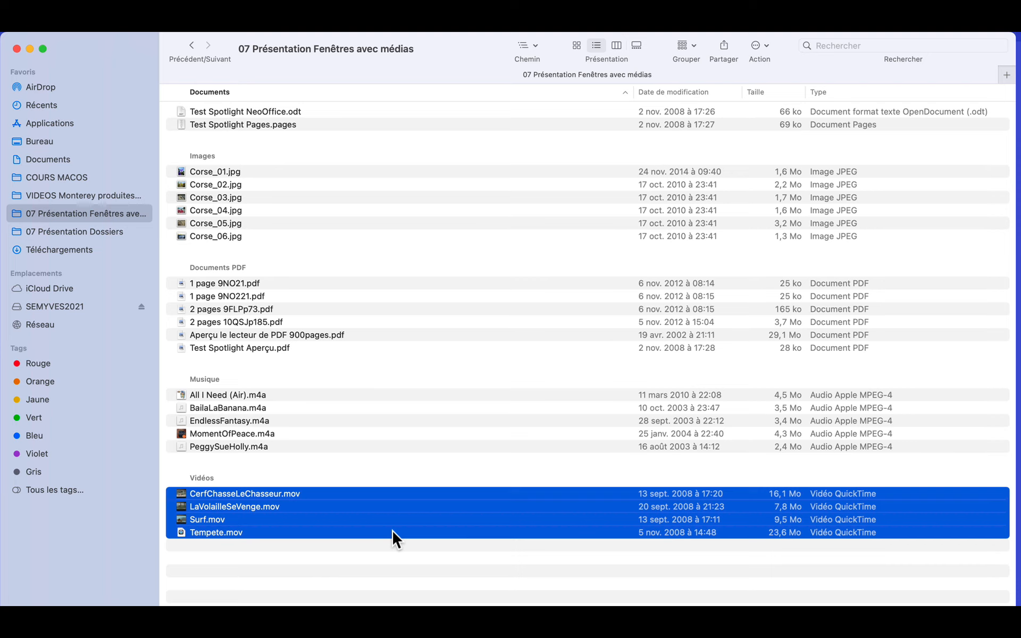
{"action": "left_click", "coordinate": [333, 553]}
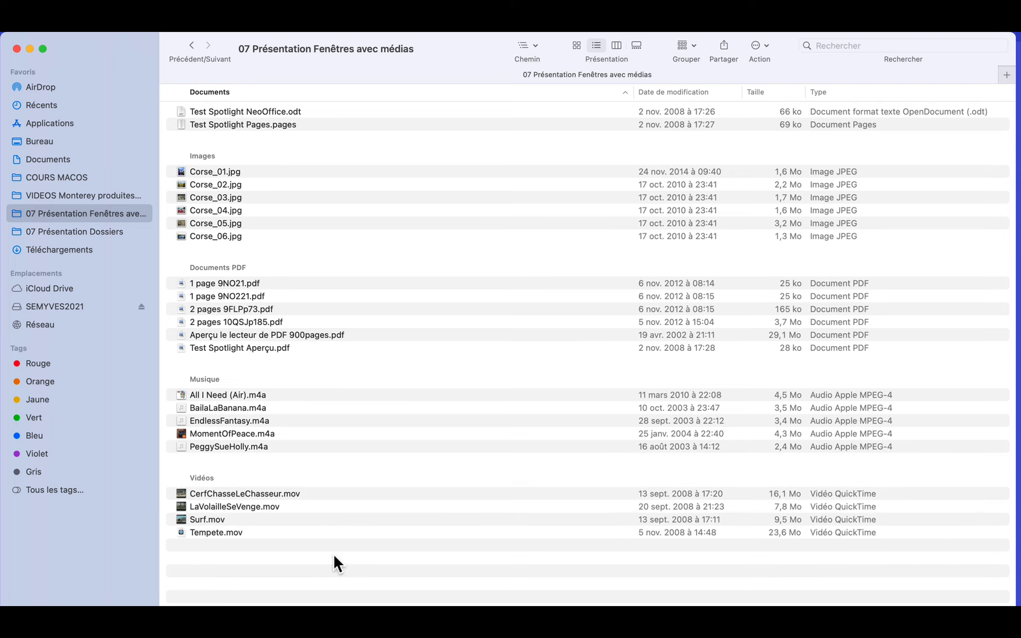
- Group the files by application, and then regroup them by size
{"action": "left_click", "coordinate": [686, 45]}
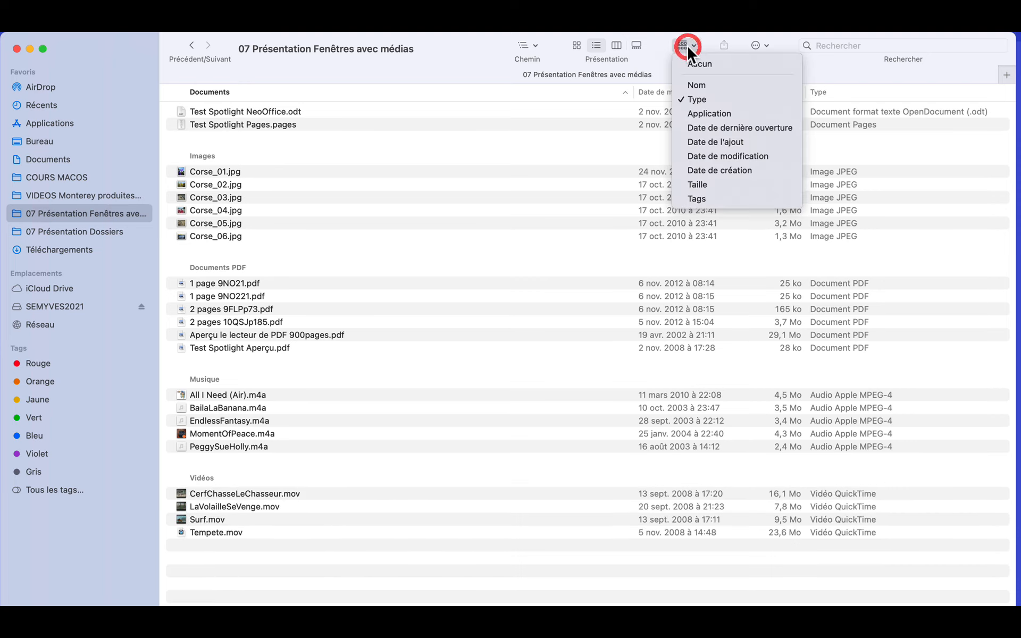
{"action": "left_click", "coordinate": [694, 112]}
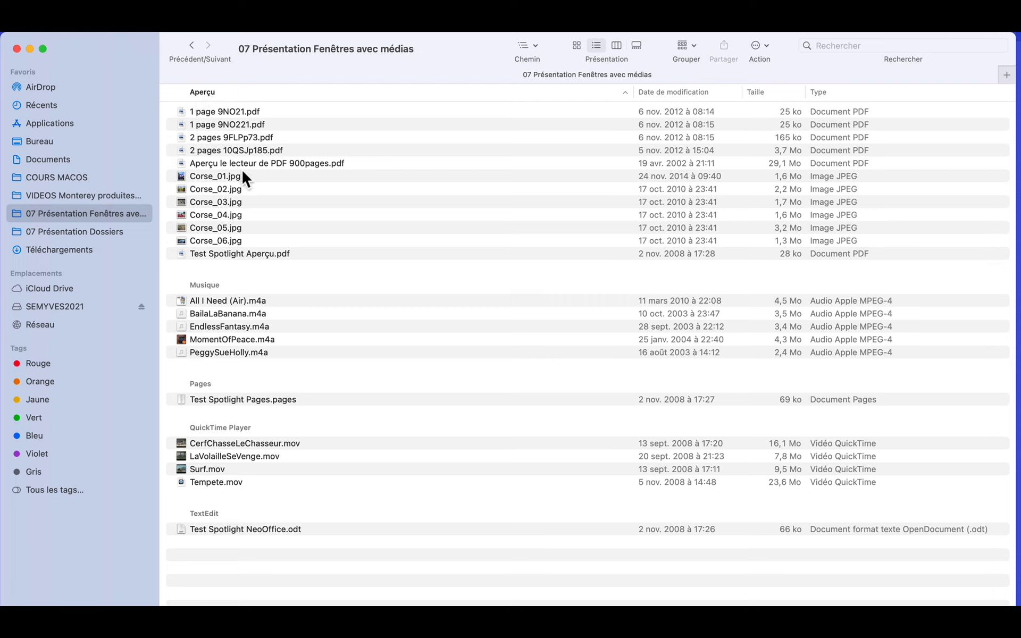
{"action": "left_click", "coordinate": [686, 47]}
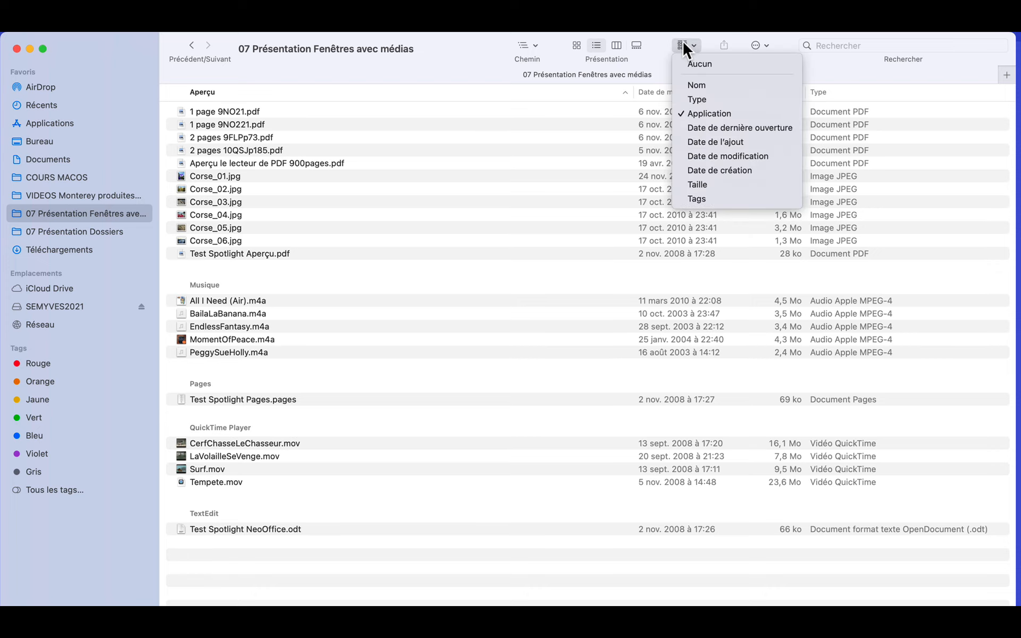
{"action": "left_click", "coordinate": [697, 183]}
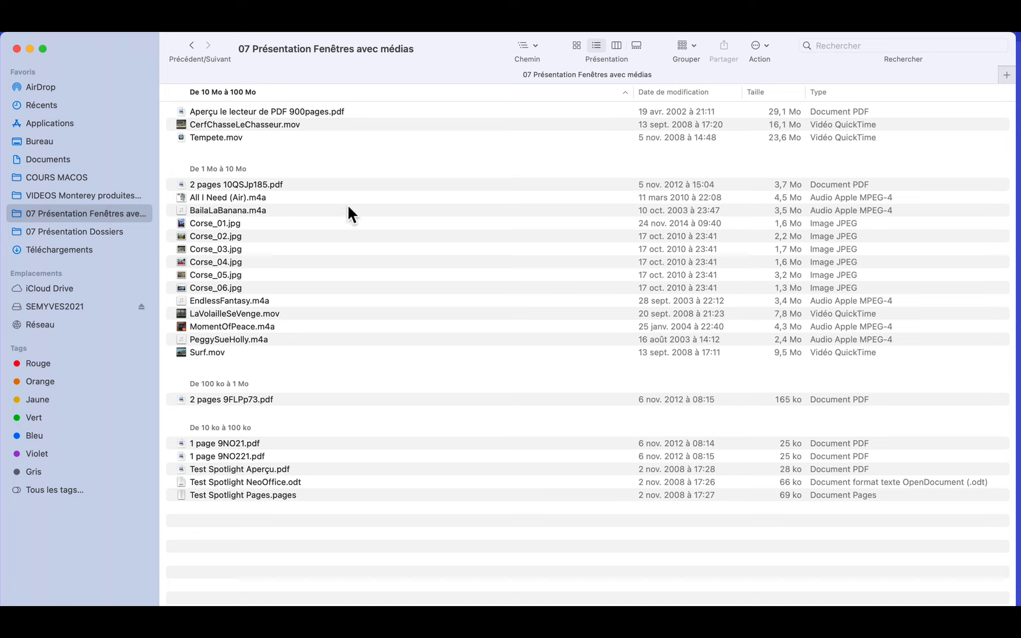
- Remove the grouping and sort the files by size (Taille) in ascending order
{"action": "left_click", "coordinate": [681, 44]}
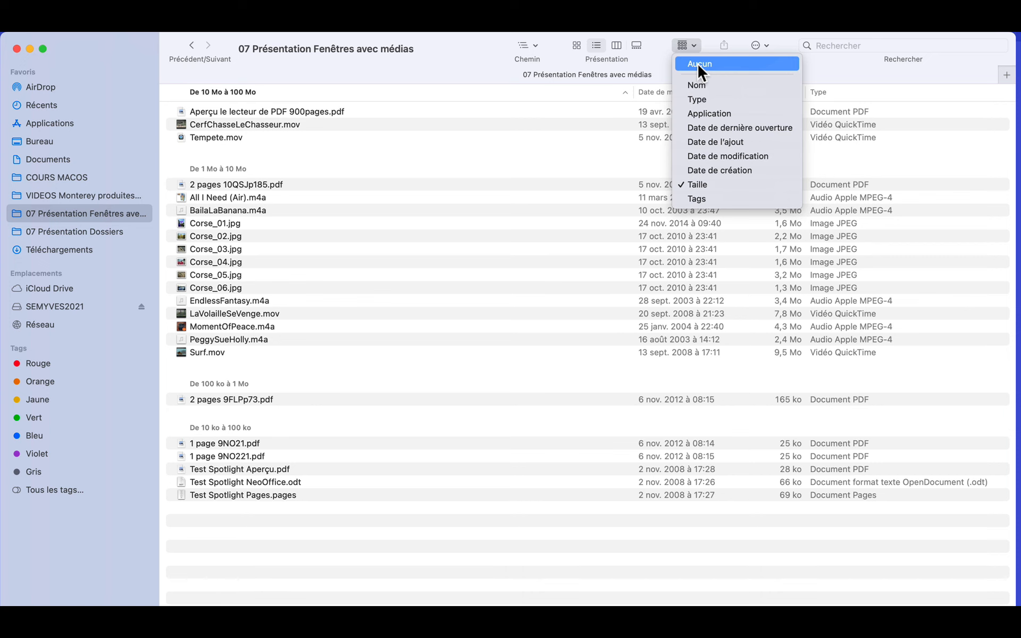
{"action": "left_click", "coordinate": [697, 62]}
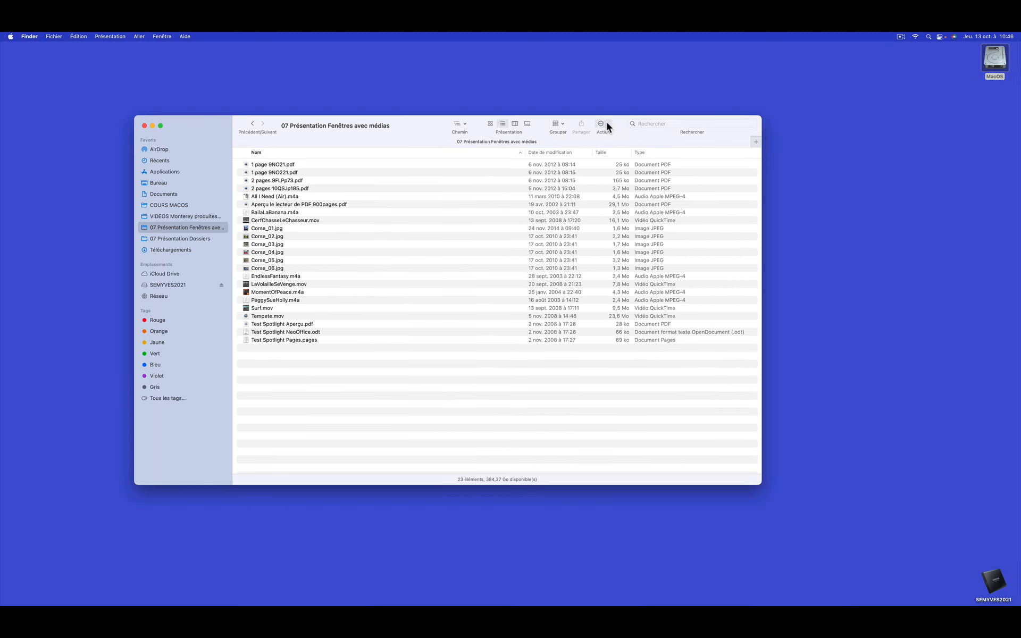
{"action": "left_click", "coordinate": [604, 125]}
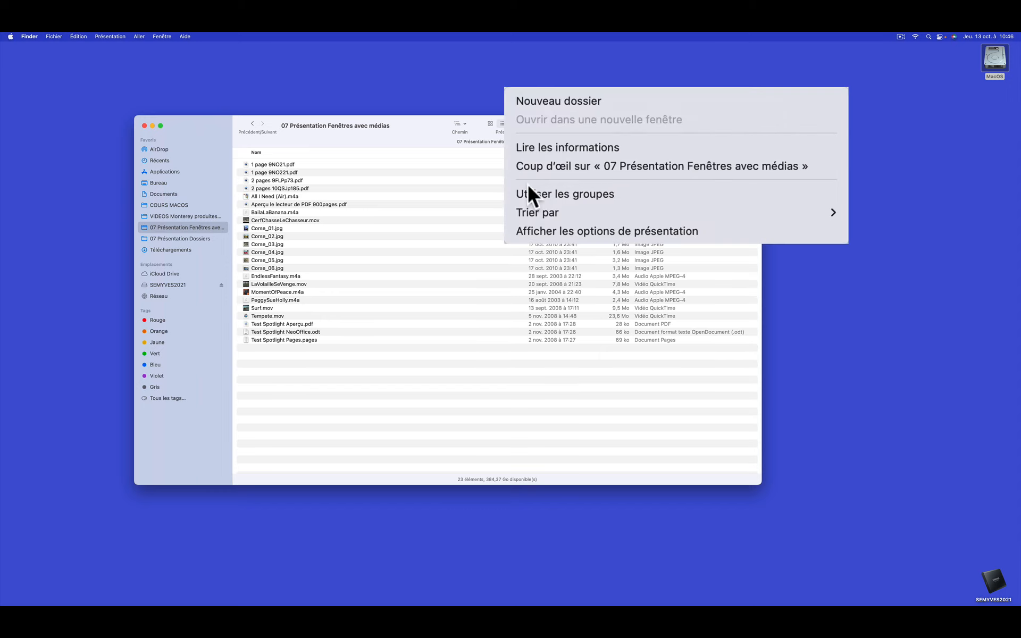
{"action": "mouse_move", "coordinate": [528, 211]}
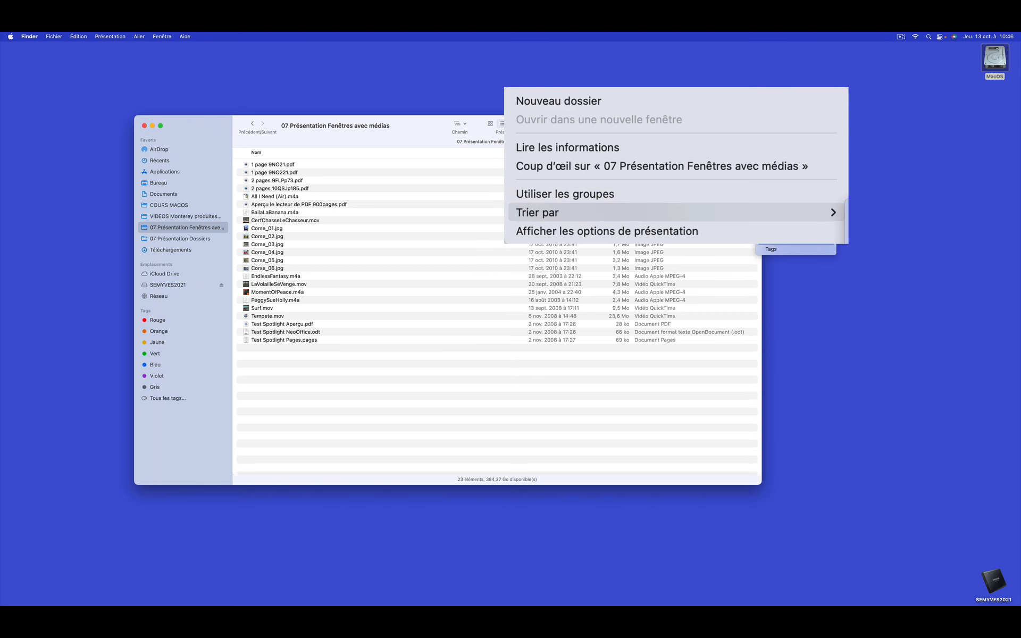
{"action": "left_click", "coordinate": [771, 240]}
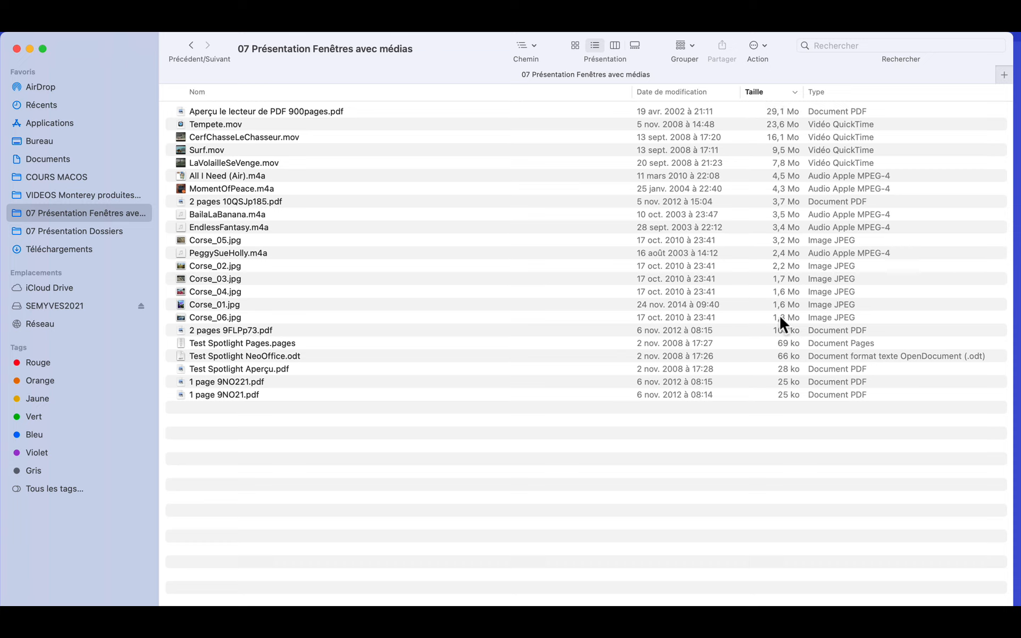
{"action": "left_click", "coordinate": [771, 90]}
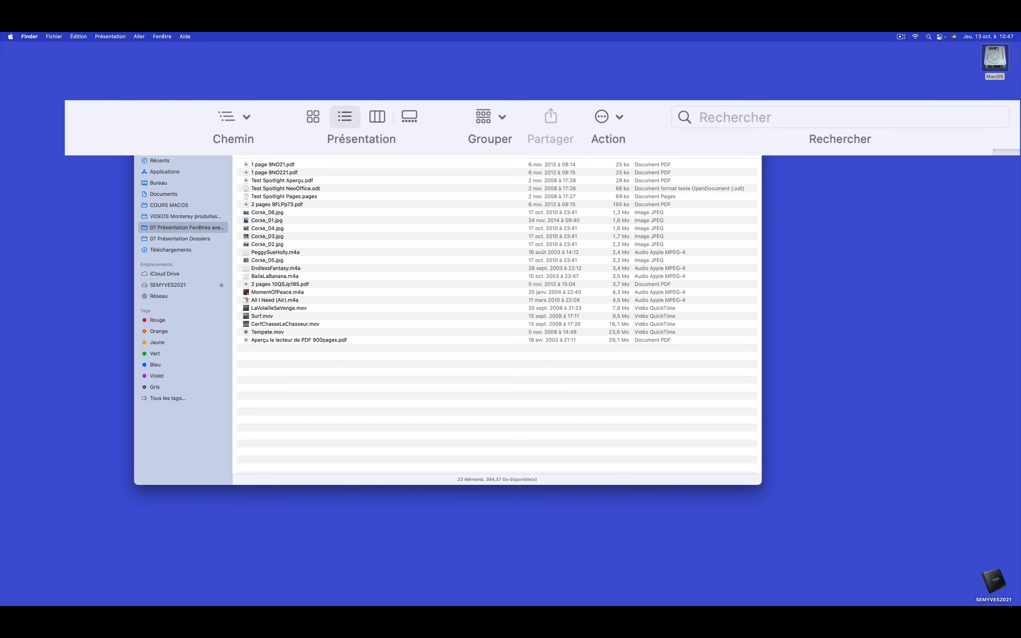
- Go up the folder path to VIDEOS Monterey produites 2022-2023, and from there to Documents
{"action": "left_click", "coordinate": [463, 129]}
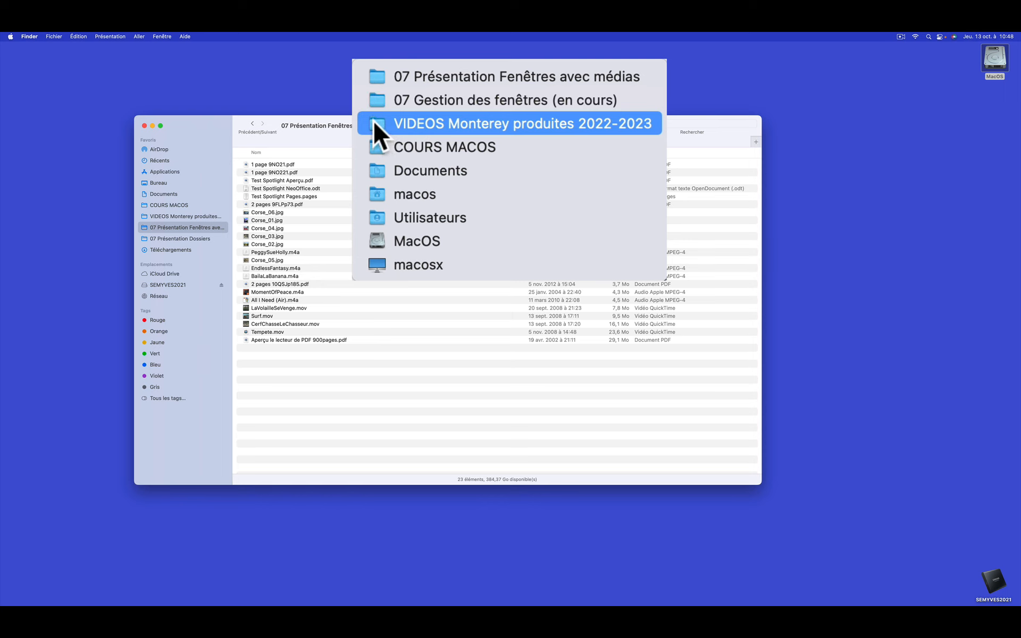
{"action": "left_click", "coordinate": [458, 152]}
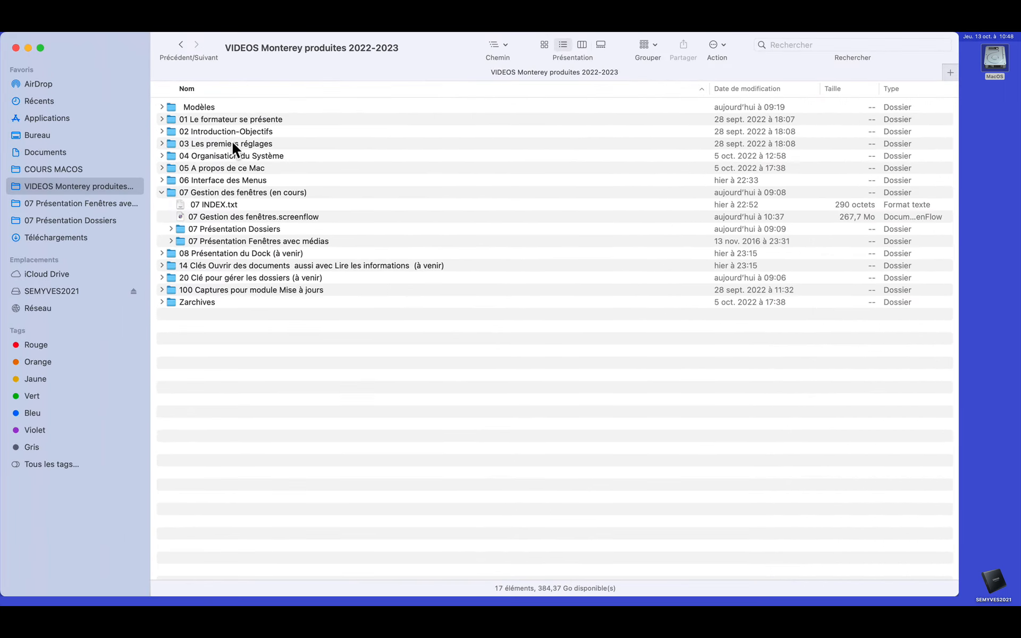
{"action": "left_click", "coordinate": [505, 53]}
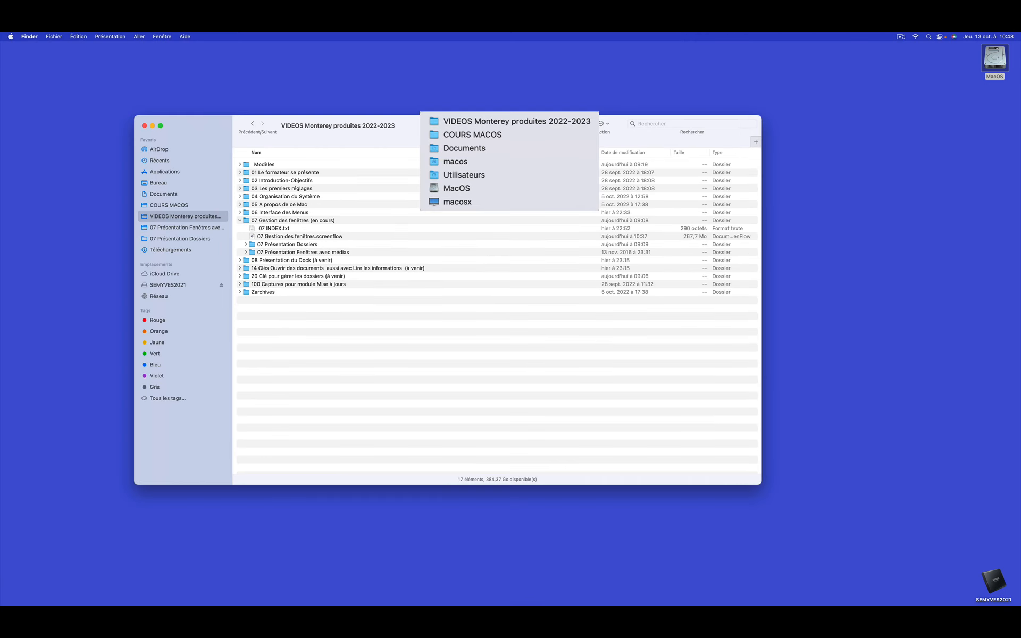
{"action": "left_click", "coordinate": [459, 148]}
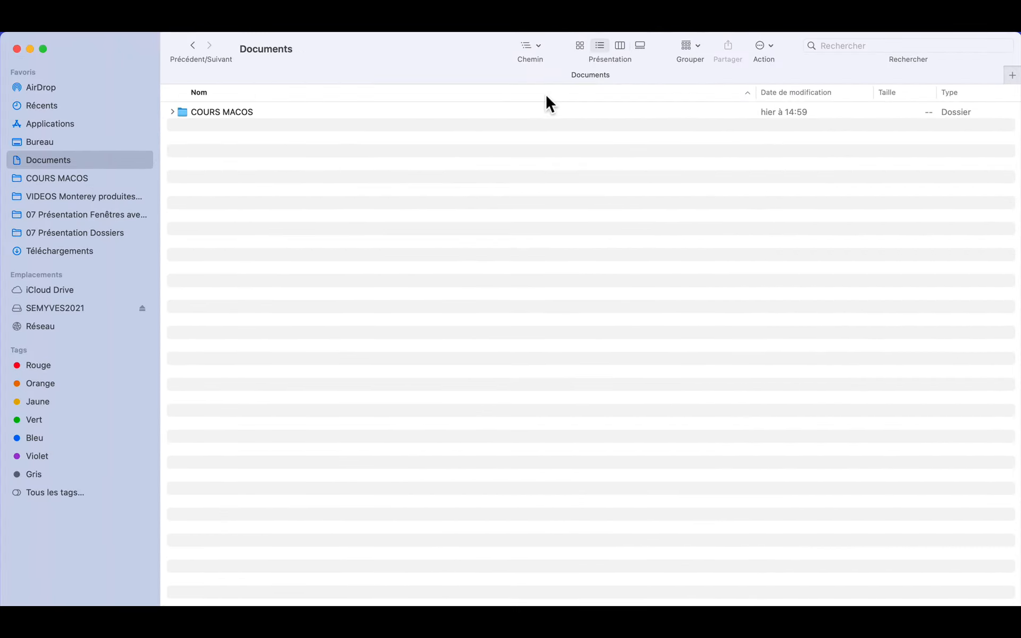
- Return to the 07 Présentation Fenêtres avec médias folder and display its path of parent folders, staying in this folder
{"action": "left_click", "coordinate": [45, 179]}
{"action": "left_click", "coordinate": [40, 215]}
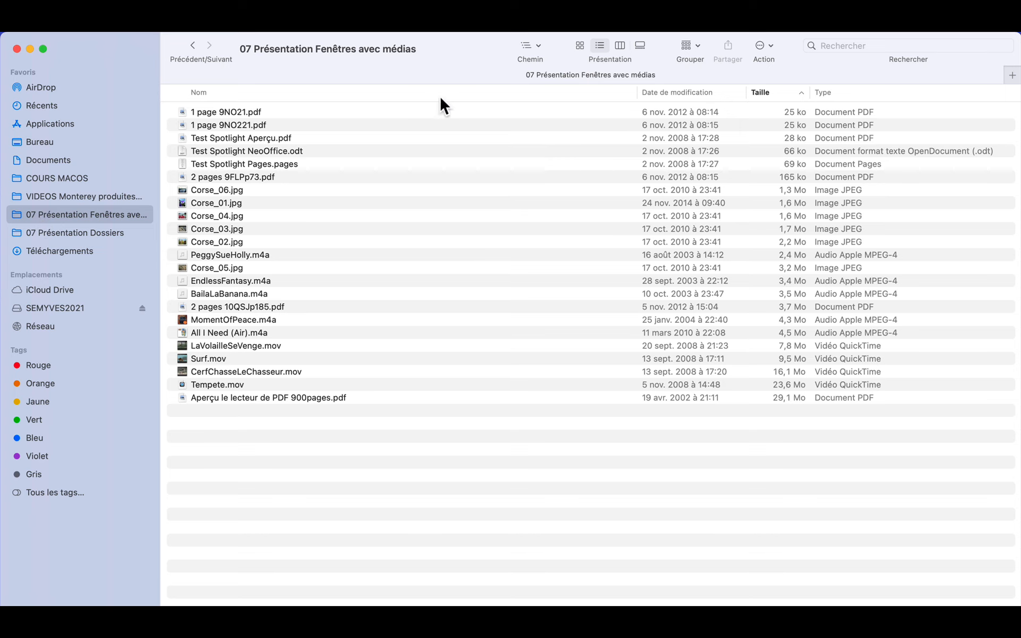
{"action": "left_click", "coordinate": [529, 45]}
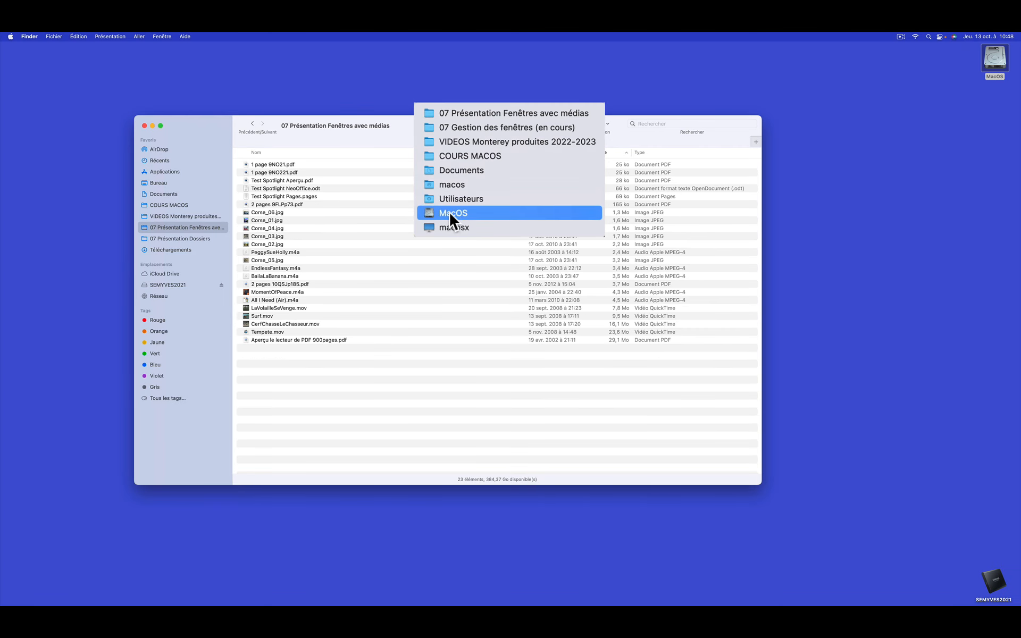
{"action": "left_click", "coordinate": [460, 113]}
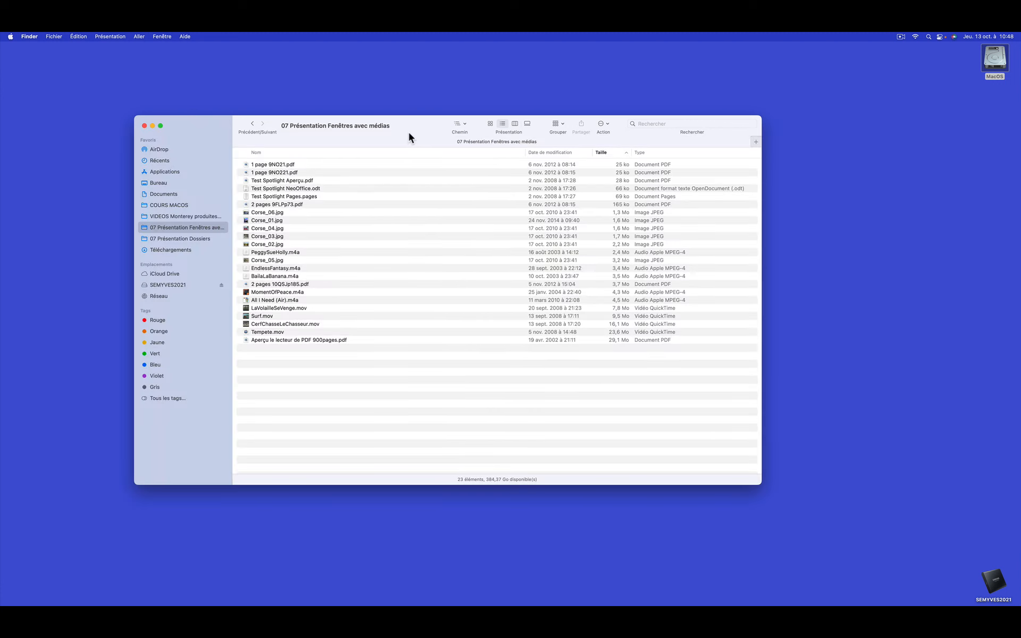
- Start customizing the toolbar and add the Supprimer item before Chemin, with a space between them
{"action": "right_click", "coordinate": [408, 131]}
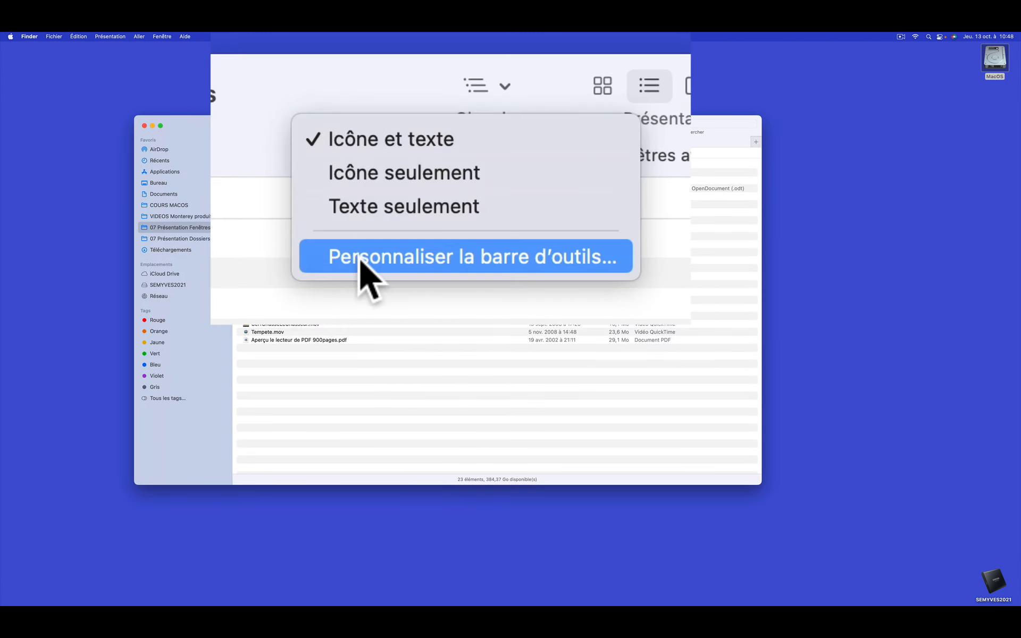
{"action": "left_click", "coordinate": [427, 168]}
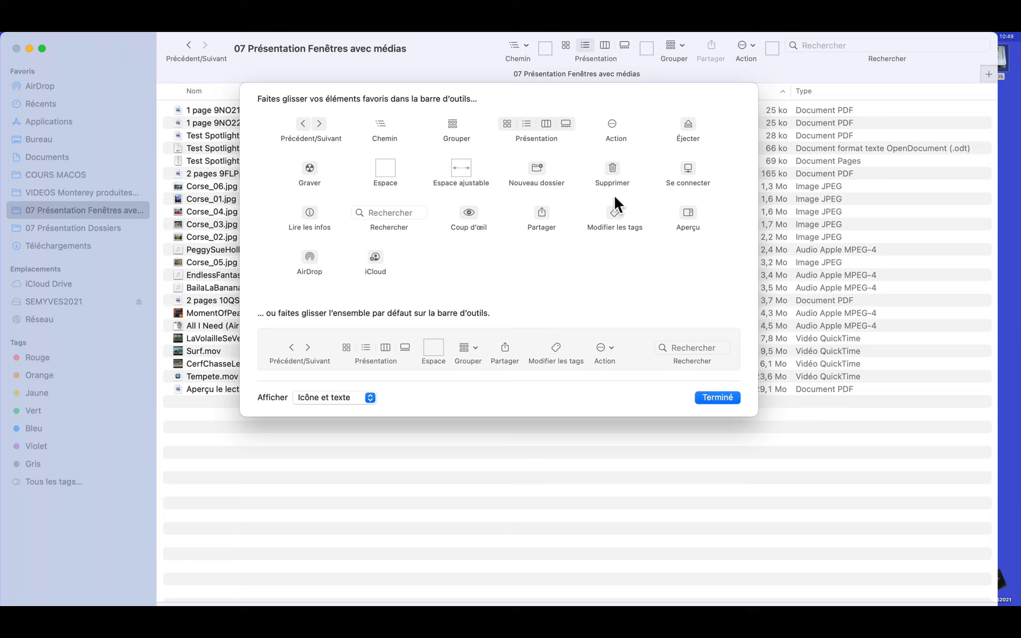
{"action": "left_click_drag", "start_coordinate": [609, 165], "coordinate": [434, 50]}
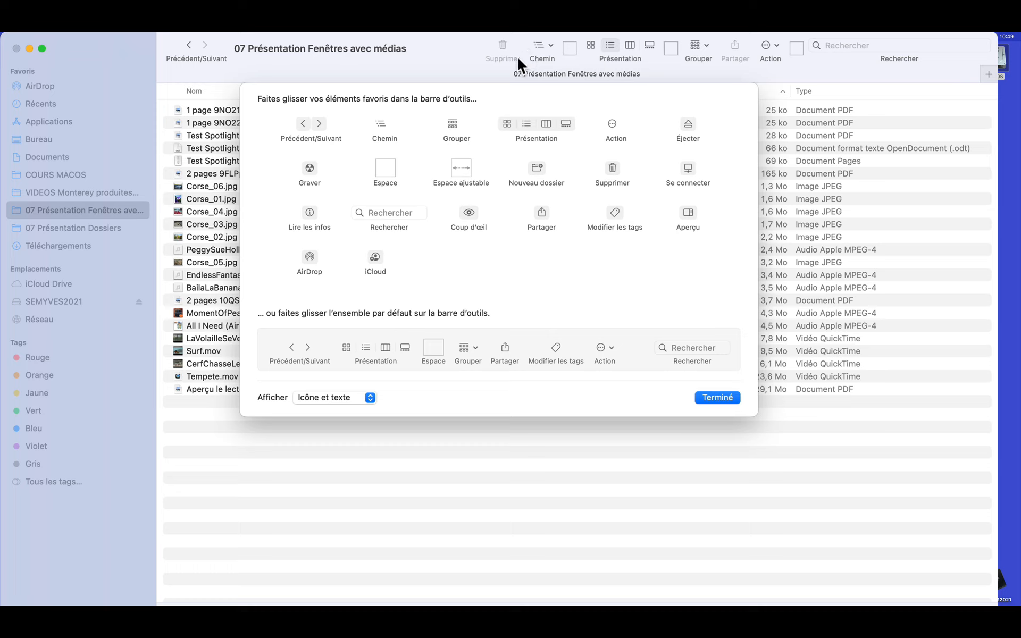
{"action": "left_click_drag", "start_coordinate": [385, 164], "coordinate": [531, 47]}
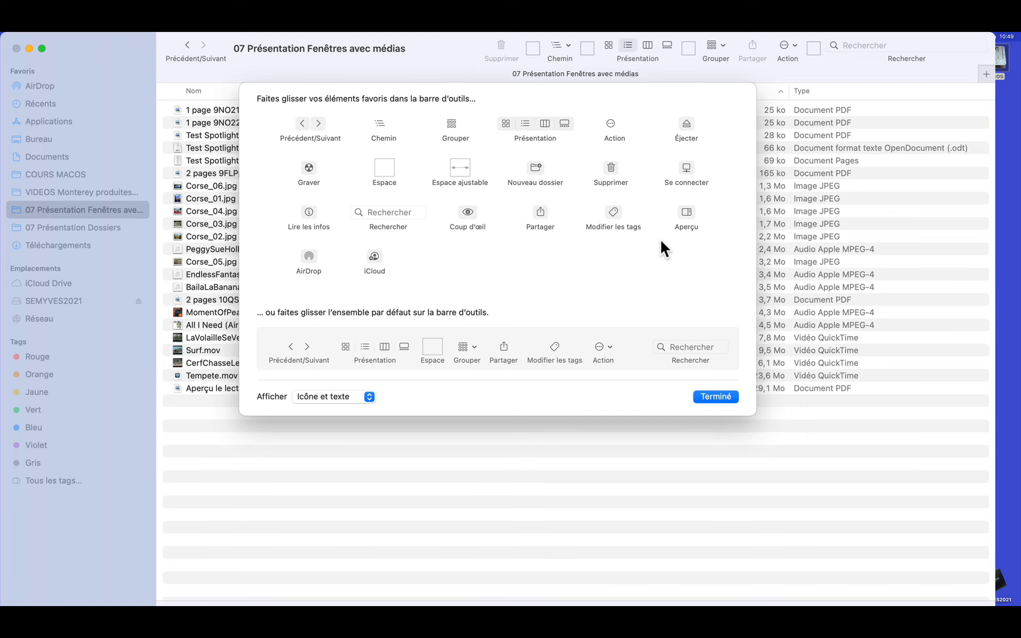
- Place Aperçu and Partager directly after Action in the toolbar, and add Coup d'œil after Présentation, separated from it by a space
{"action": "left_click_drag", "start_coordinate": [686, 211], "coordinate": [819, 53]}
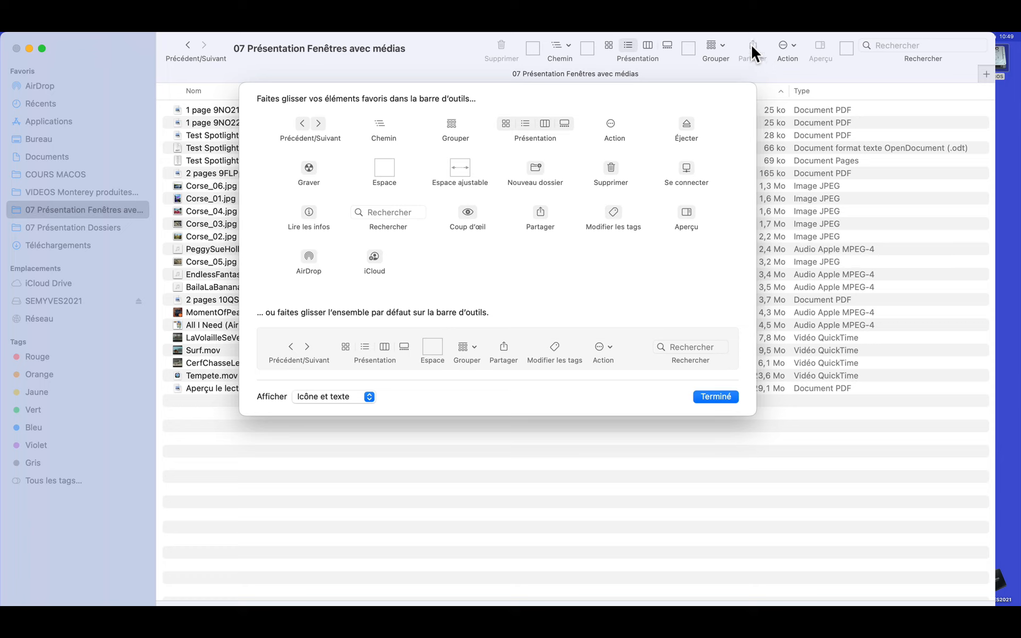
{"action": "left_click_drag", "start_coordinate": [751, 43], "coordinate": [816, 45]}
{"action": "left_click_drag", "start_coordinate": [468, 211], "coordinate": [749, 50]}
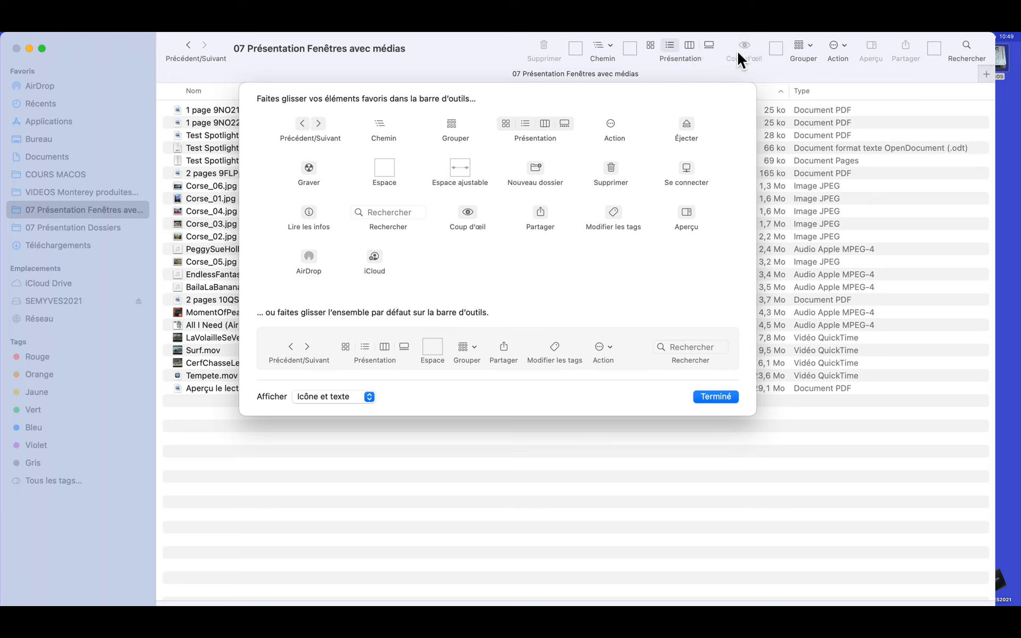
{"action": "left_click_drag", "start_coordinate": [384, 166], "coordinate": [718, 49]}
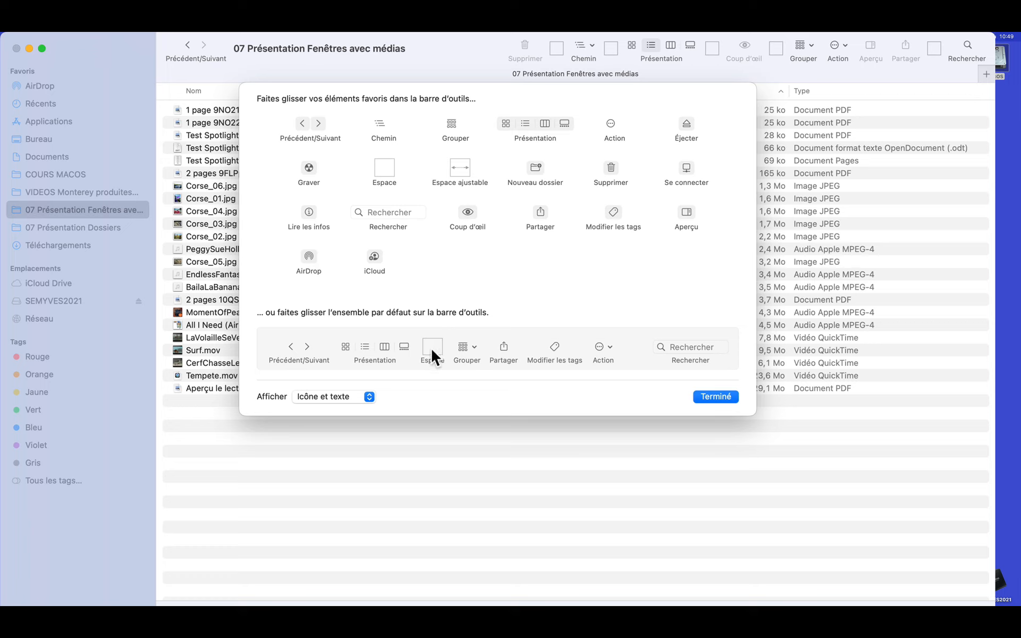
- Add Nouveau dossier after Supprimer and Lire les infos between Aperçu and Partager in the toolbar, and finish customizing it
{"action": "left_click_drag", "start_coordinate": [470, 343], "coordinate": [294, 352]}
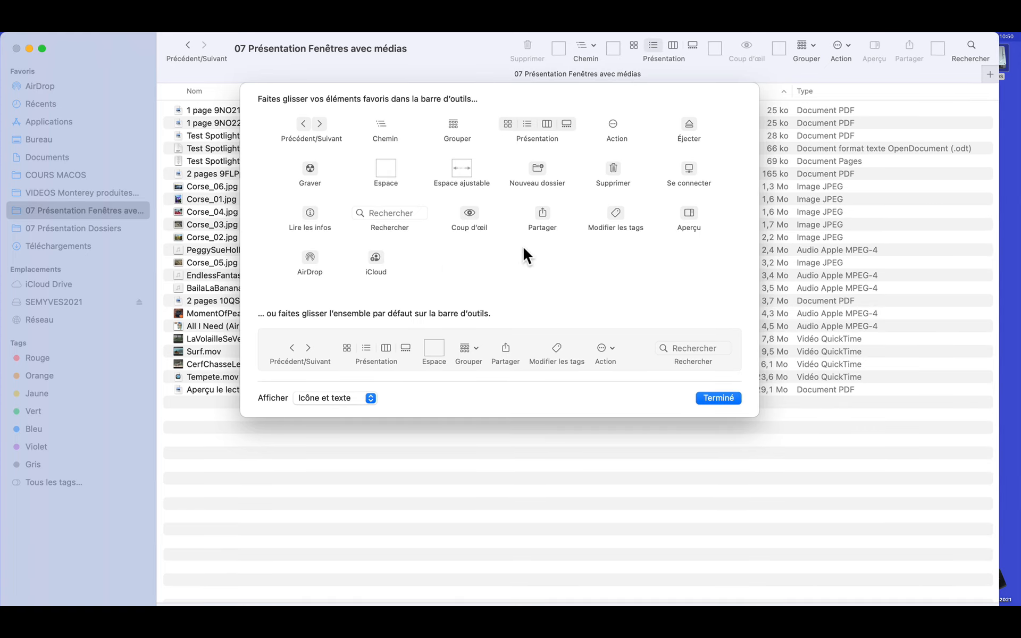
{"action": "left_click_drag", "start_coordinate": [534, 163], "coordinate": [544, 47]}
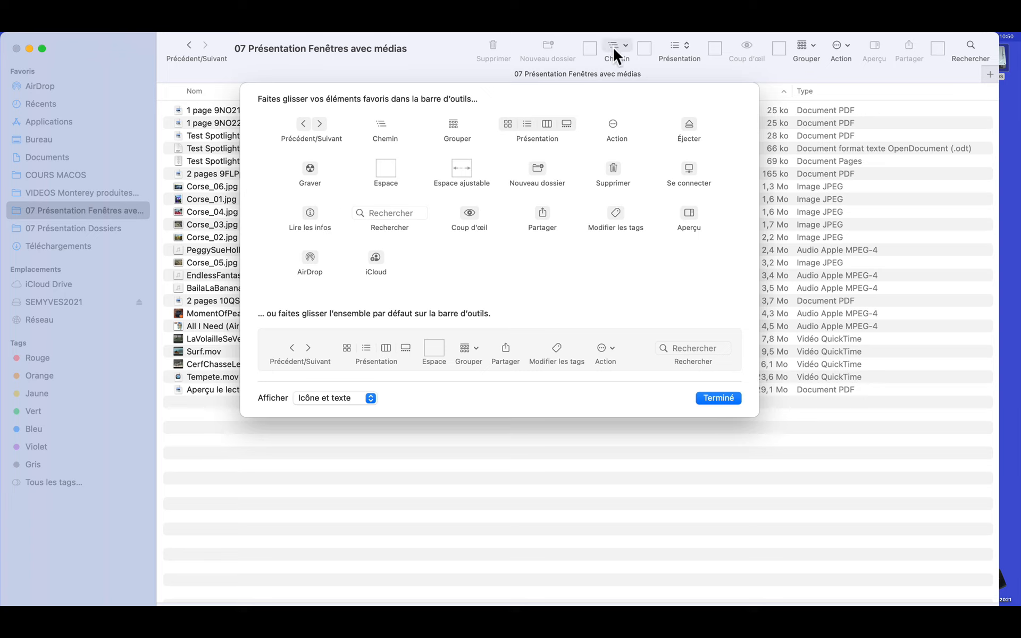
{"action": "left_click_drag", "start_coordinate": [578, 66], "coordinate": [617, 69]}
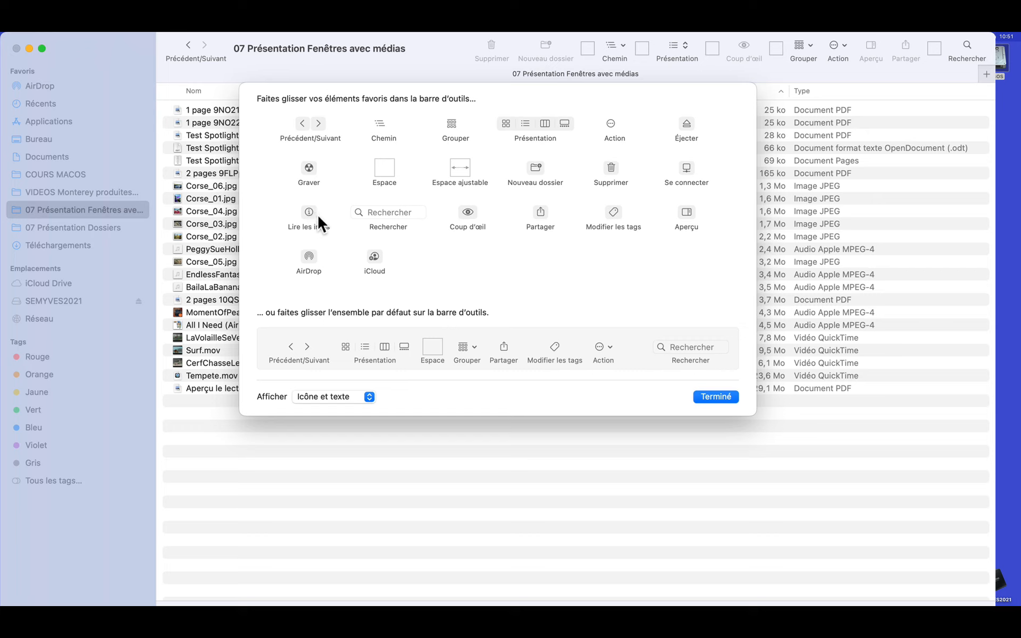
{"action": "left_click_drag", "start_coordinate": [307, 210], "coordinate": [861, 60]}
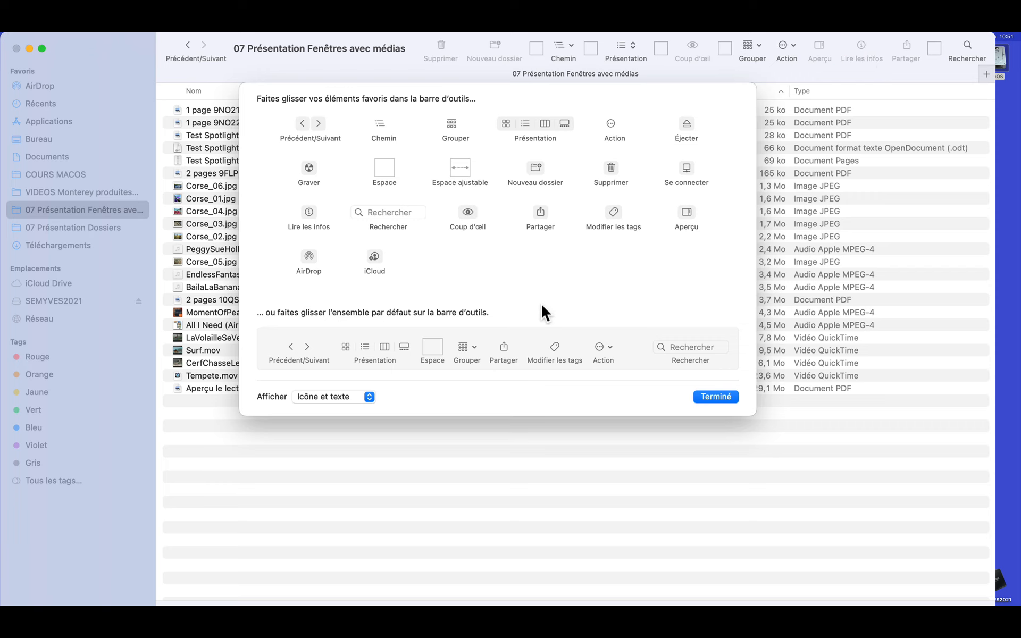
{"action": "left_click", "coordinate": [716, 397]}
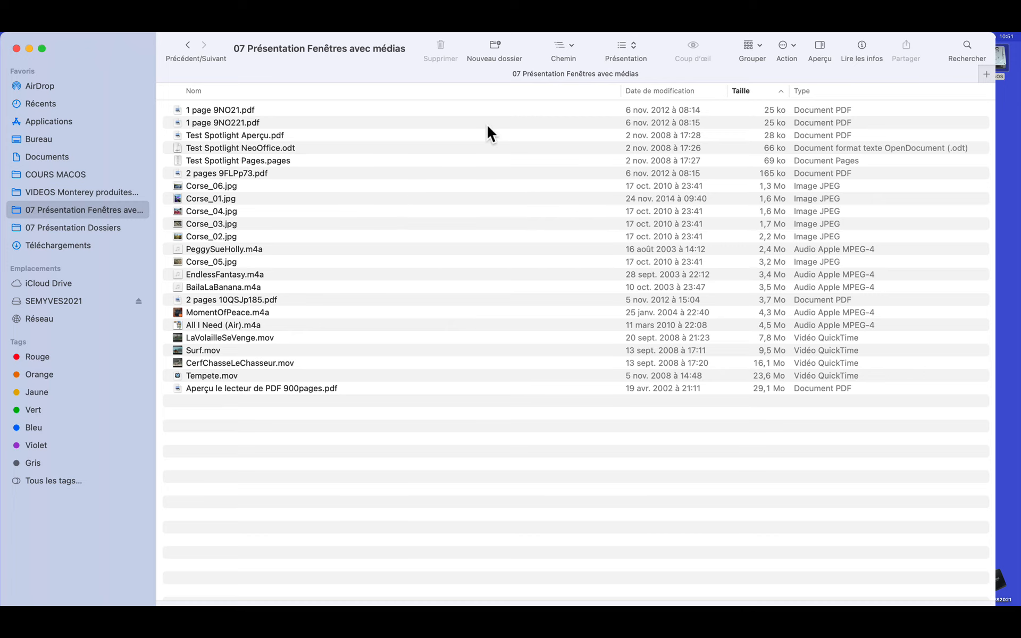
- Create a new folder in 07 Présentation Fenêtres avec médias and delete it again
{"action": "left_click", "coordinate": [495, 47]}
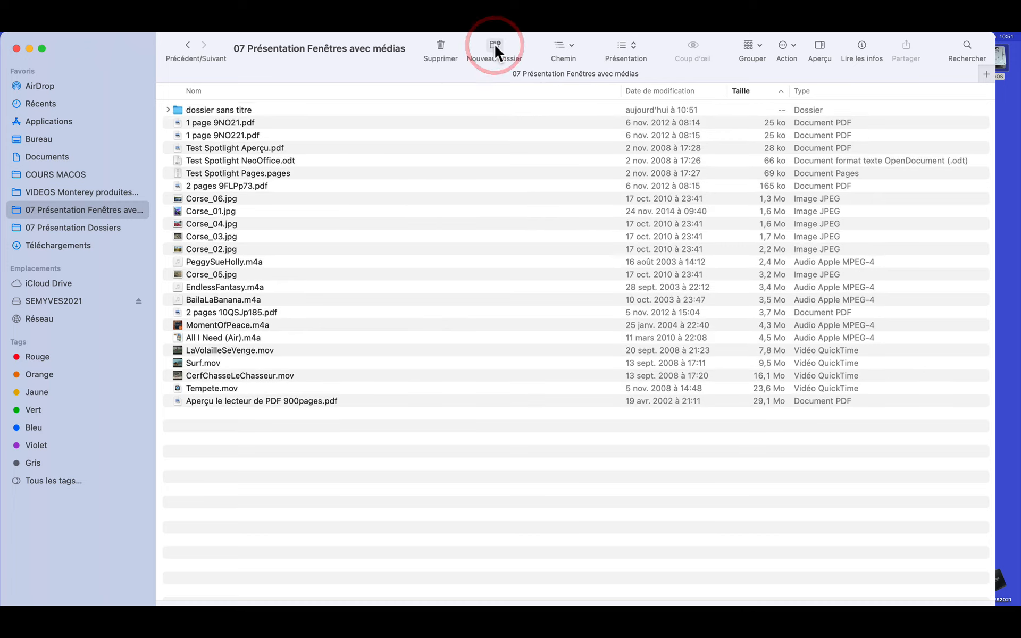
{"action": "left_click", "coordinate": [176, 108]}
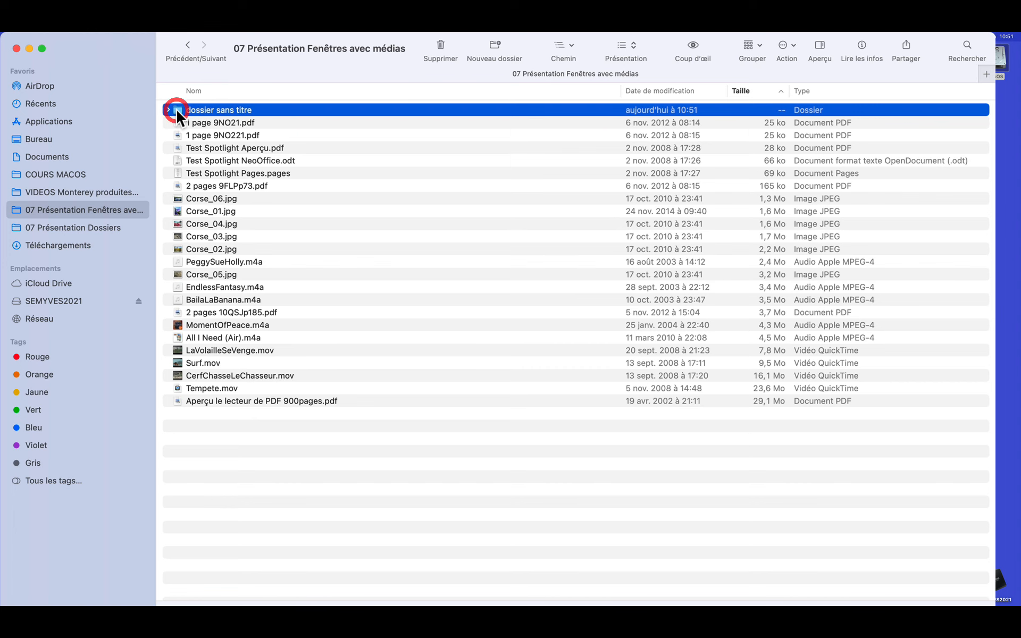
{"action": "key", "text": "super+BackSpace"}
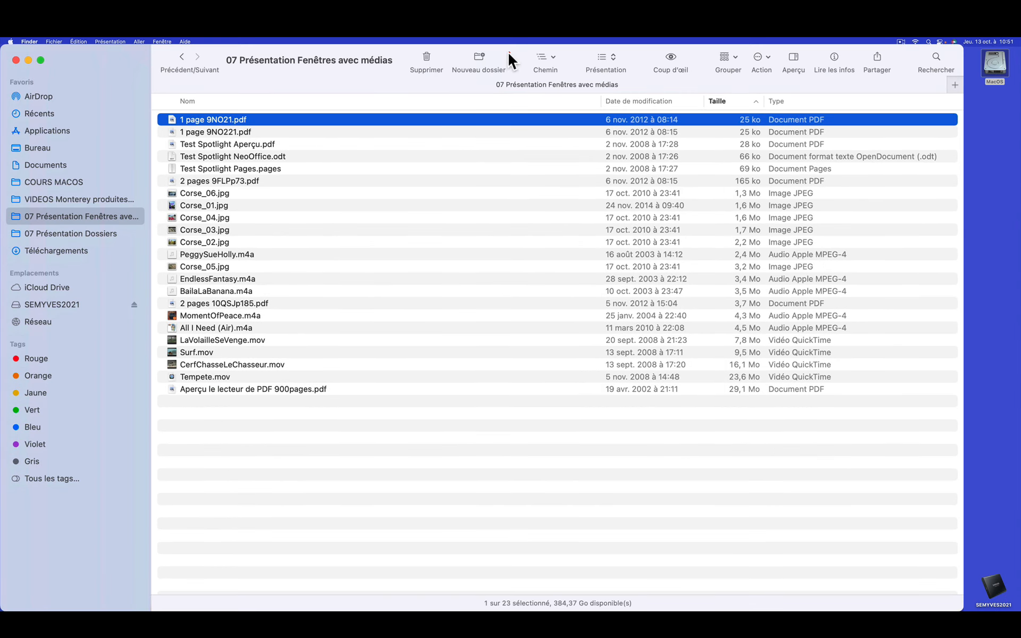
- Create and delete a new folder in COURS MACOS, and return to the 07 Présentation Fenêtres avec médias folder
{"action": "left_click", "coordinate": [49, 187]}
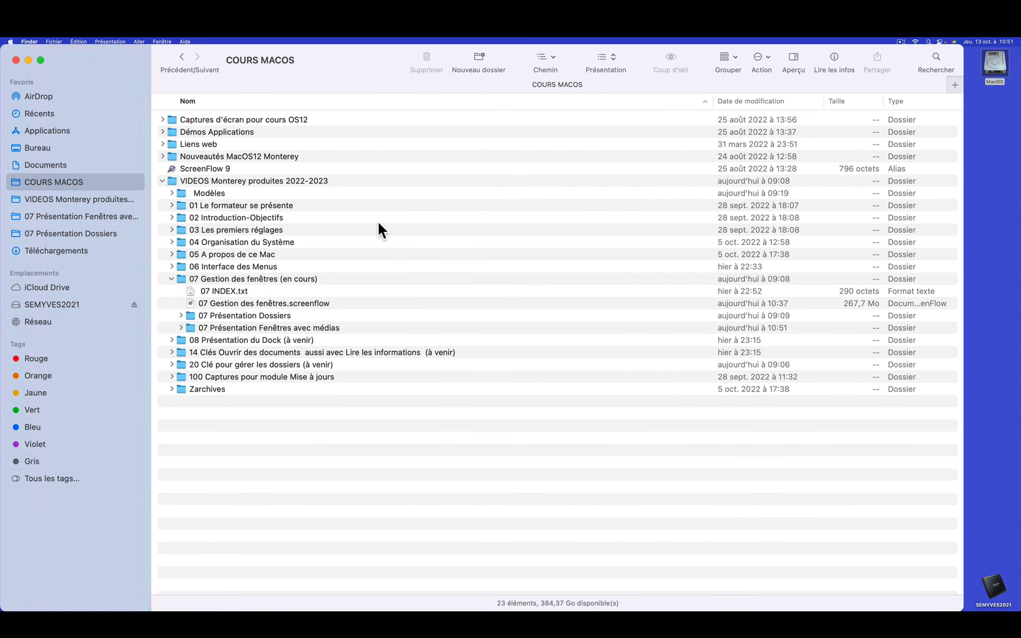
{"action": "left_click", "coordinate": [480, 60]}
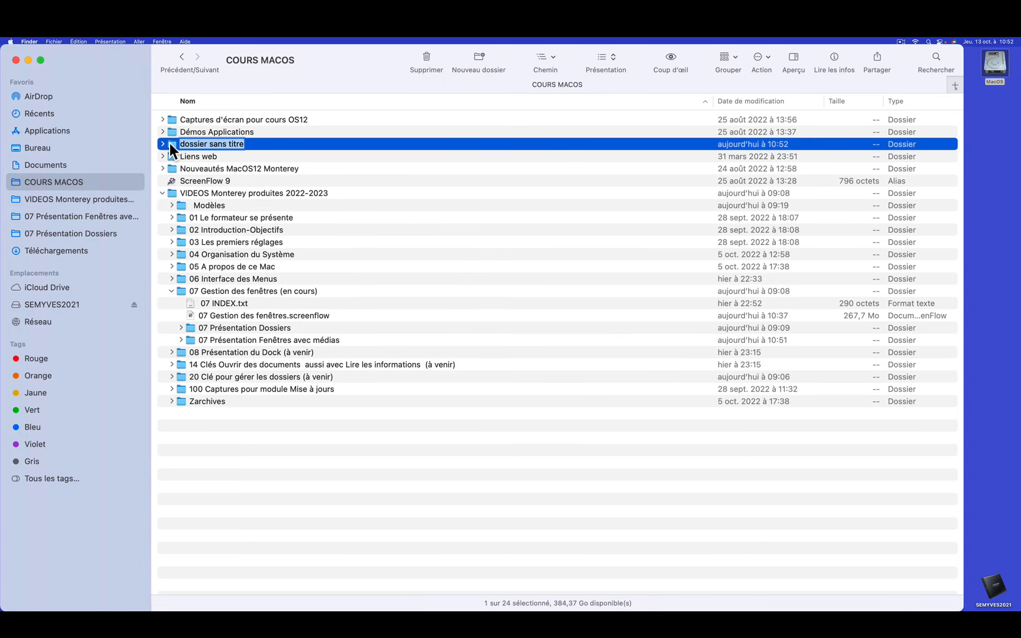
{"action": "key", "text": "Return"}
{"action": "key", "text": "cmd+BackSpace"}
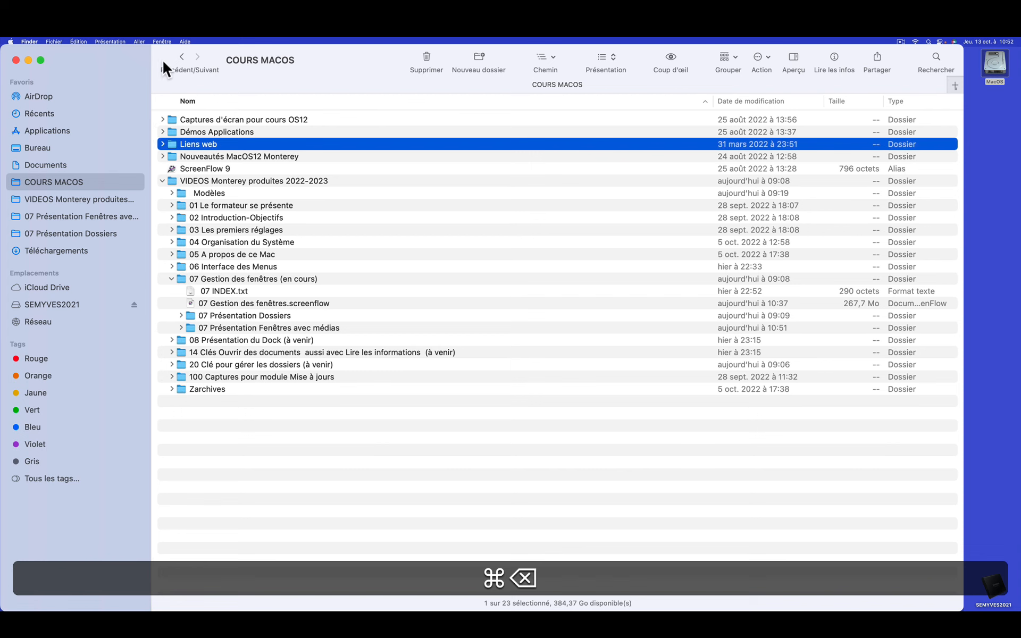
{"action": "left_click", "coordinate": [179, 55]}
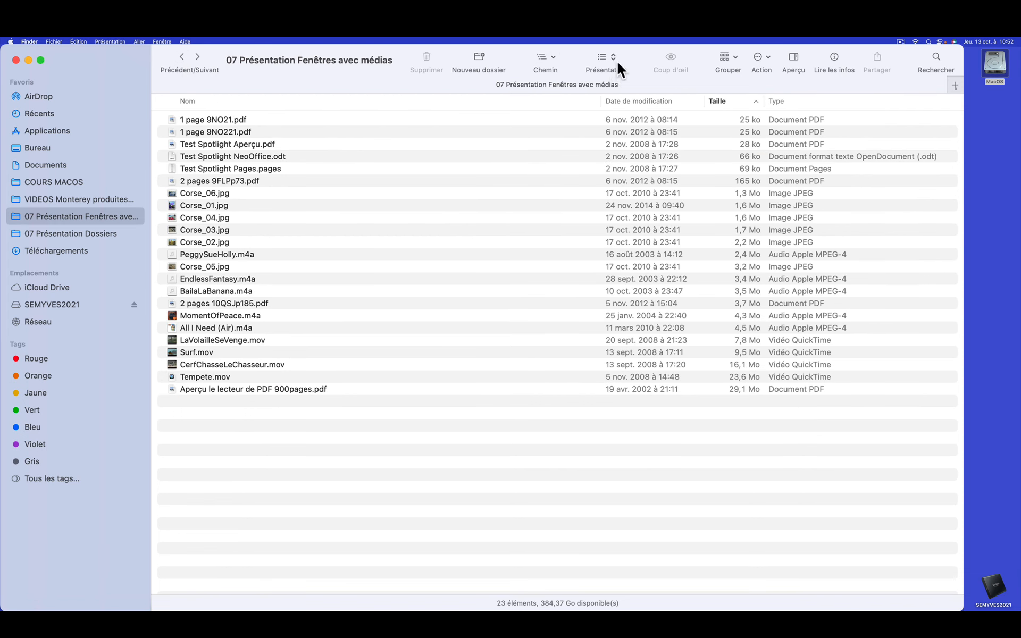
- Reduce the Finder window to its smaller size, and switch its contents to Par icônes and back to Par liste
{"action": "double_click", "coordinate": [589, 62]}
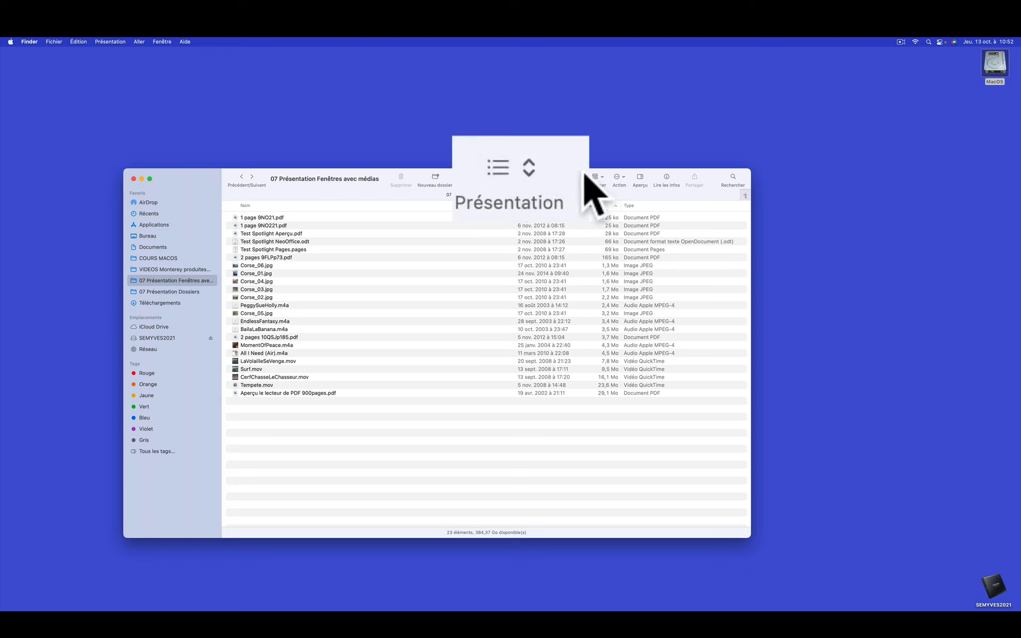
{"action": "left_click", "coordinate": [528, 179]}
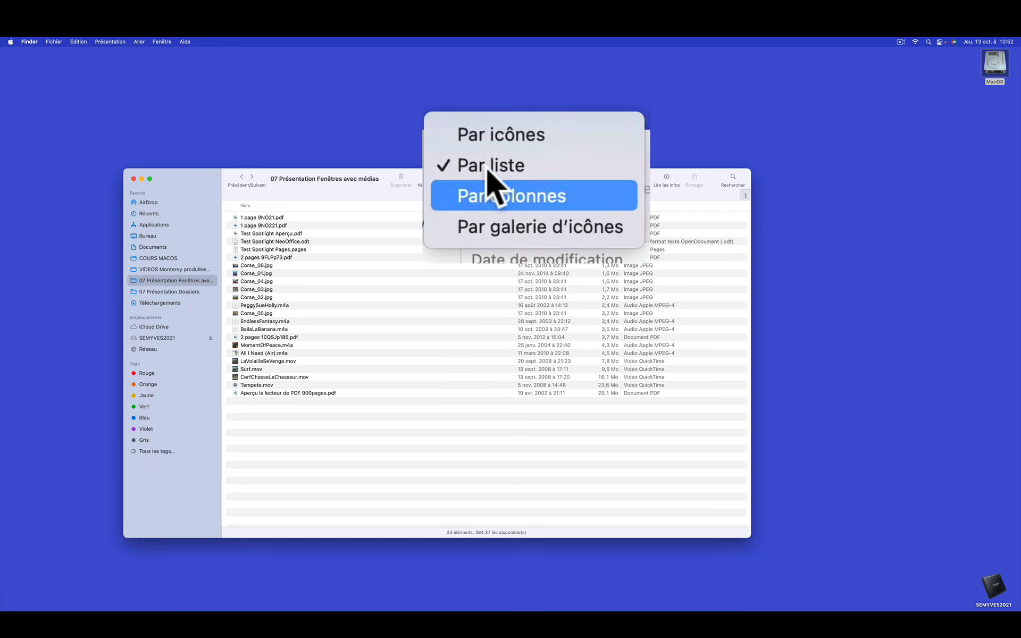
{"action": "left_click", "coordinate": [487, 136]}
{"action": "left_click", "coordinate": [479, 183]}
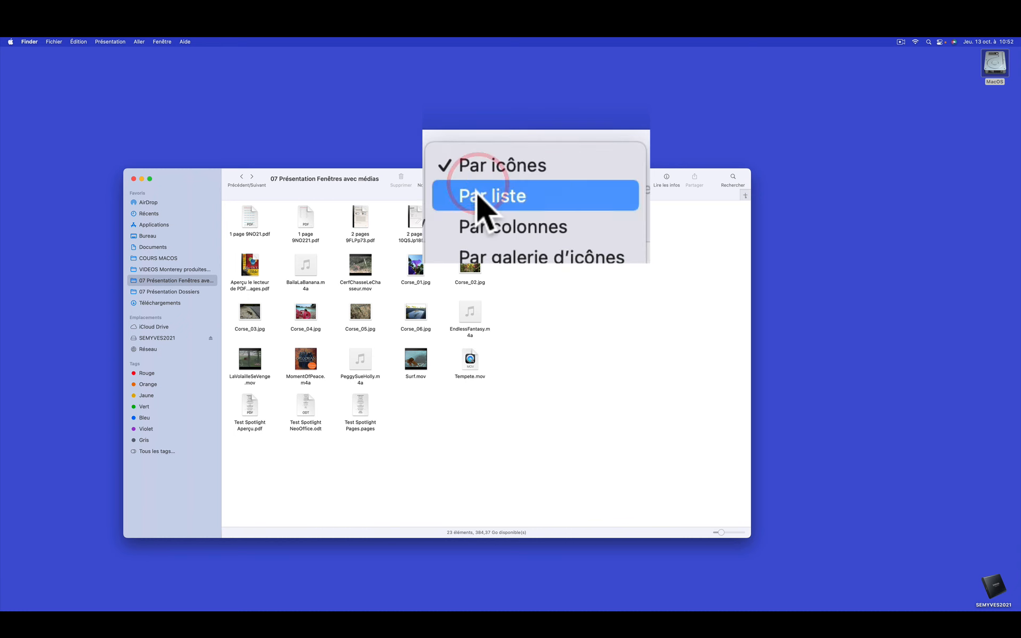
{"action": "left_click", "coordinate": [478, 195]}
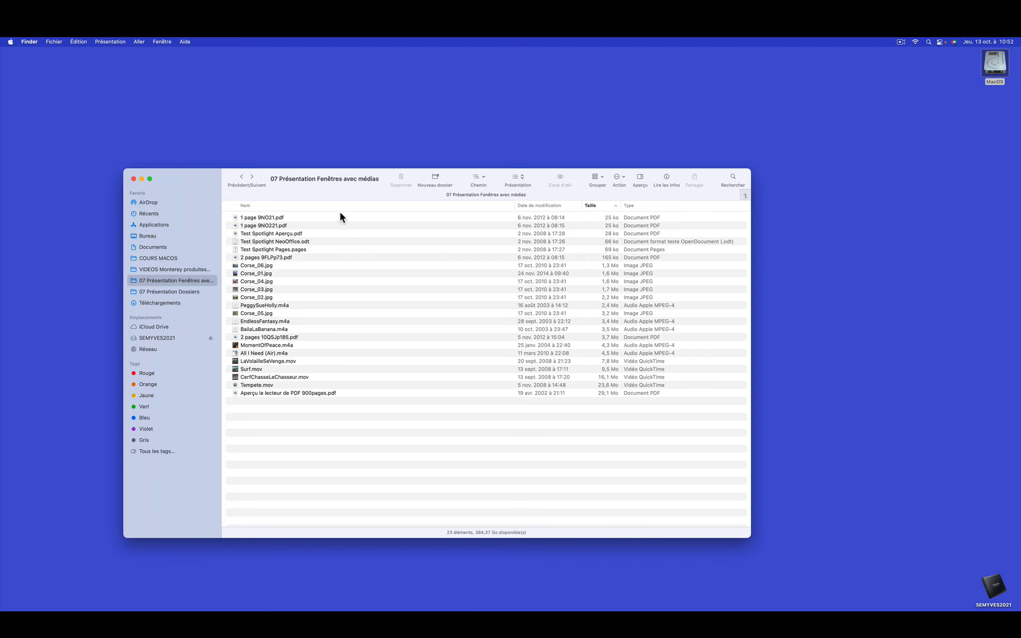
- Show 1 page 9NO21.pdf in Coup d'œil and arrange the preview beside the Finder window so the file list can be used
{"action": "left_click", "coordinate": [286, 218]}
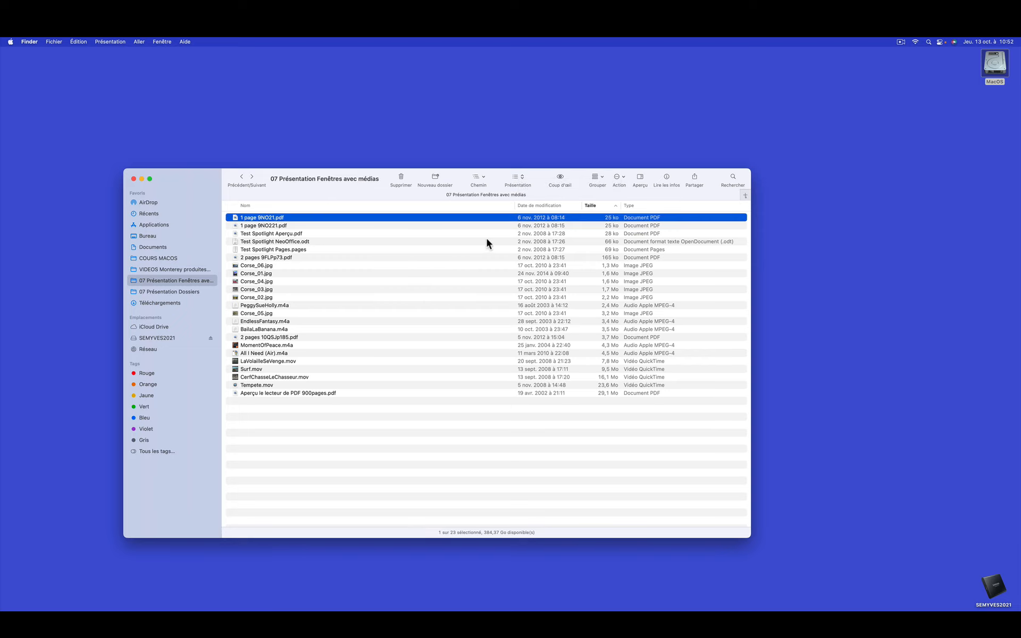
{"action": "left_click", "coordinate": [560, 181]}
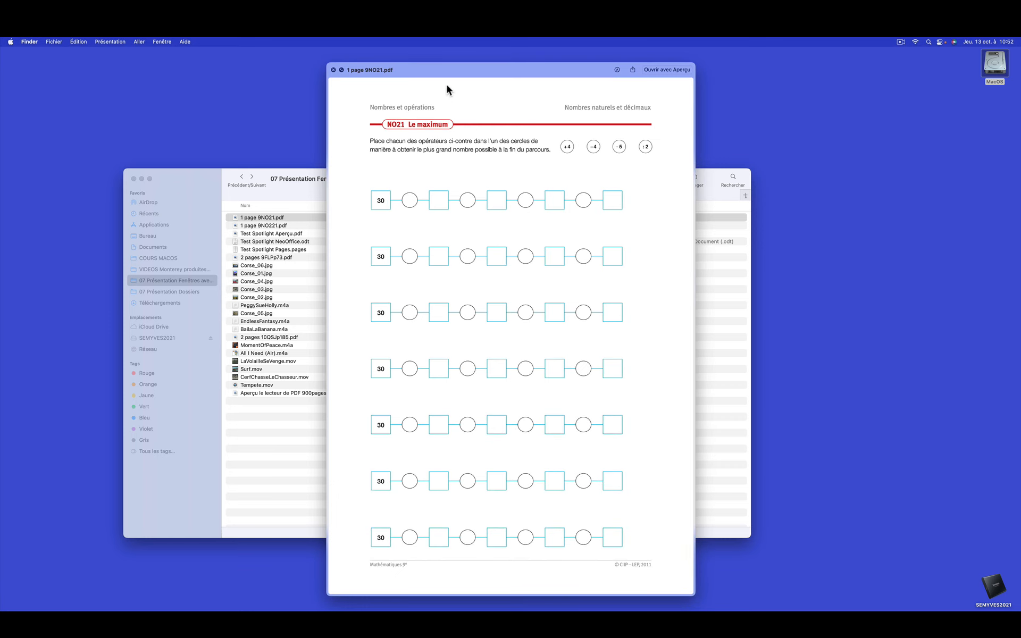
{"action": "left_click_drag", "start_coordinate": [440, 69], "coordinate": [553, 56]}
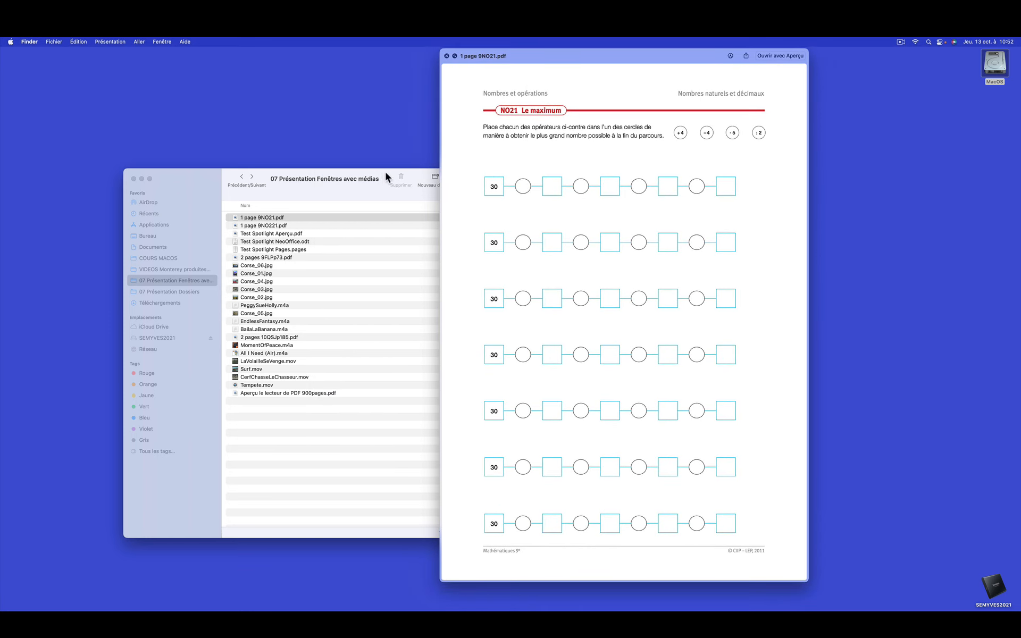
{"action": "left_click_drag", "start_coordinate": [387, 177], "coordinate": [296, 136]}
{"action": "left_click_drag", "start_coordinate": [363, 136], "coordinate": [326, 132]}
{"action": "left_click", "coordinate": [358, 136]}
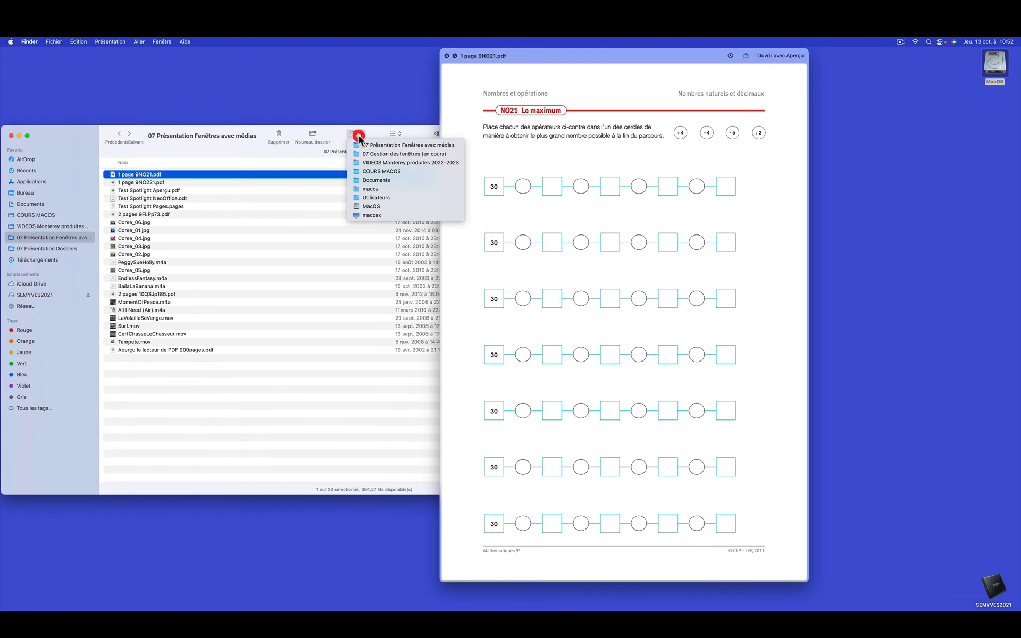
{"action": "left_click", "coordinate": [339, 138]}
{"action": "left_click", "coordinate": [399, 136]}
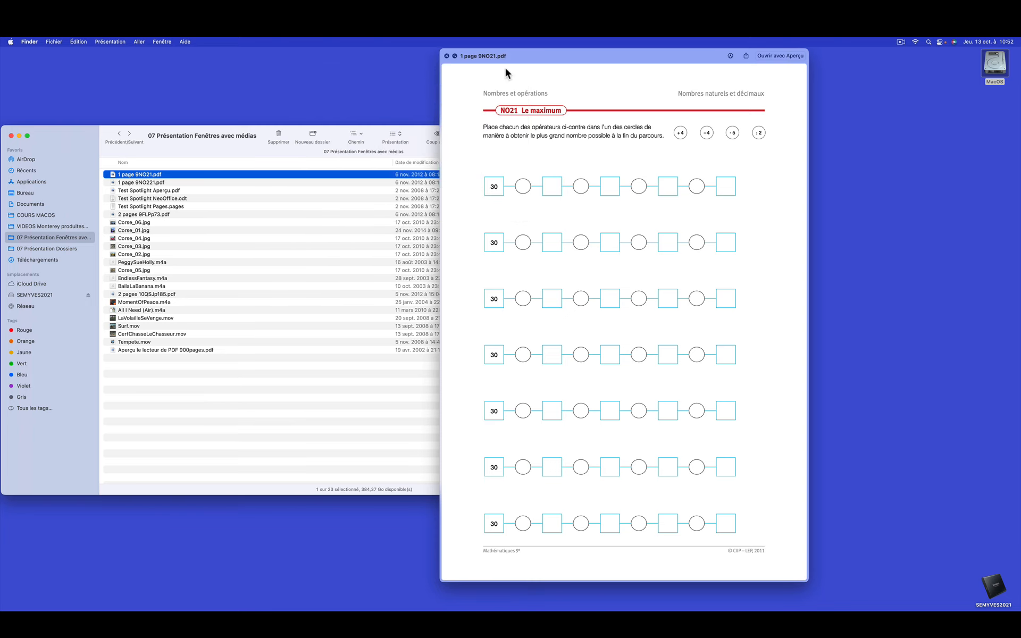
{"action": "left_click_drag", "start_coordinate": [521, 55], "coordinate": [573, 51]}
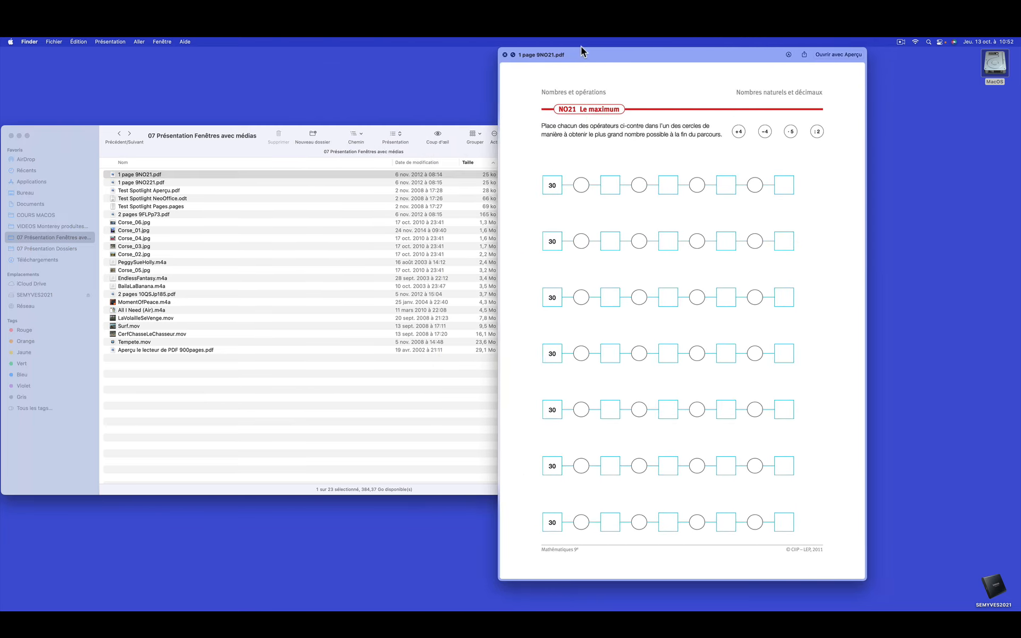
- Preview the documents from 1 page 9NO221.pdf through 2 pages 9FLPp73.pdf one after another in the open Coup d'œil window
{"action": "left_click", "coordinate": [132, 184]}
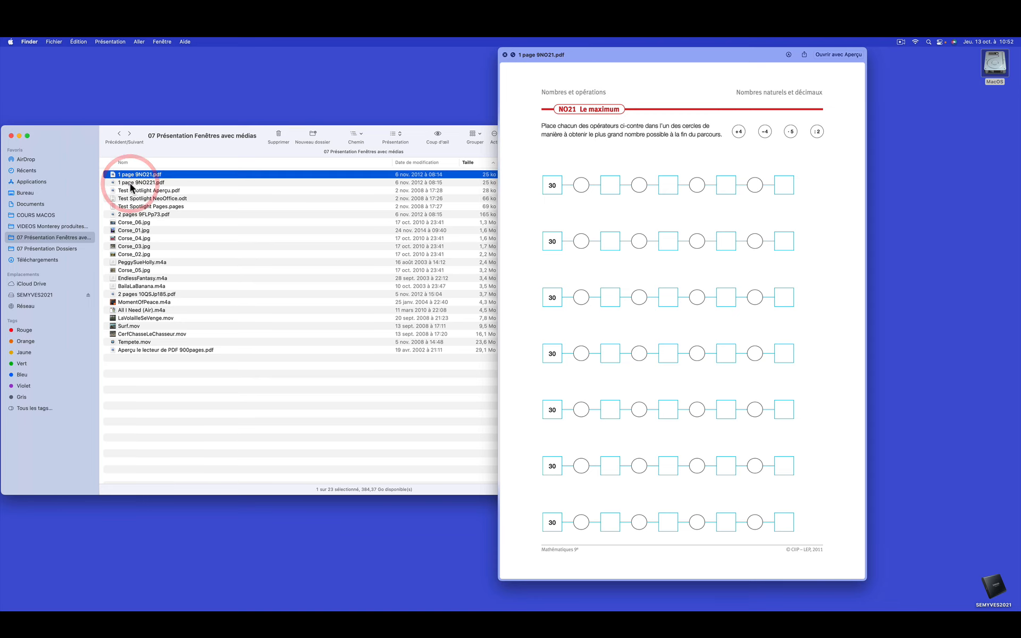
{"action": "left_click", "coordinate": [131, 184]}
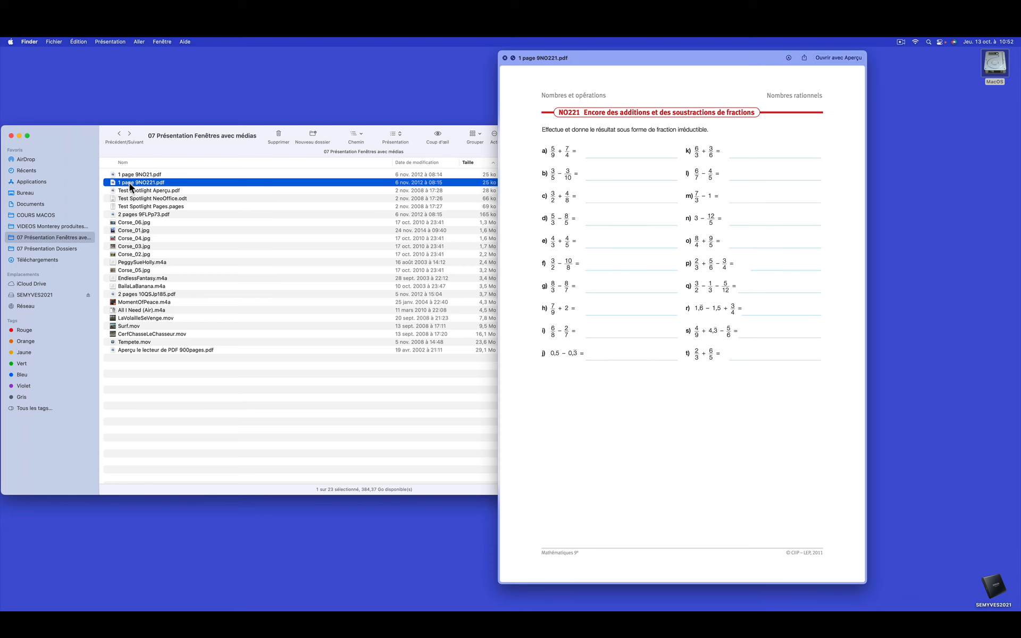
{"action": "key", "text": "Down"}
{"action": "key", "text": "Down"}
{"action": "key", "text": "Down"}
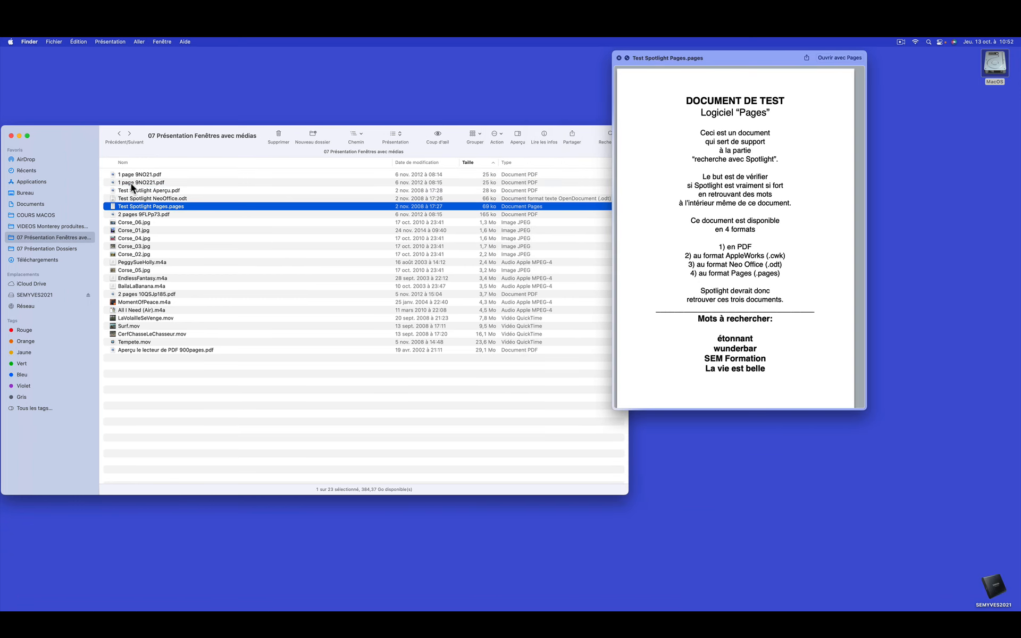
{"action": "key", "text": "Up"}
{"action": "key", "text": "Up"}
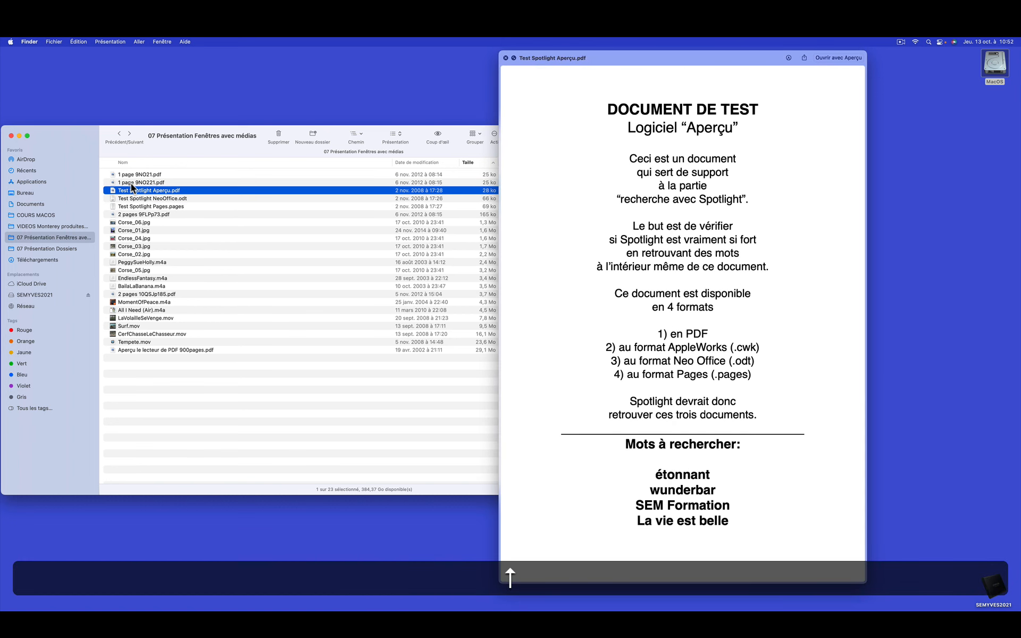
{"action": "key", "text": "Down"}
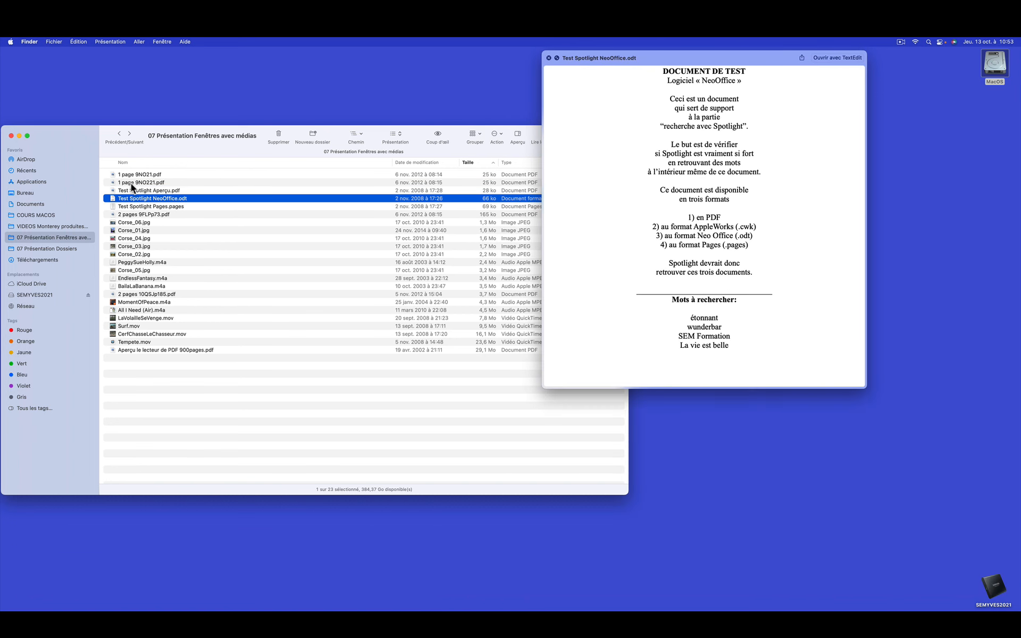
{"action": "key", "text": "Down"}
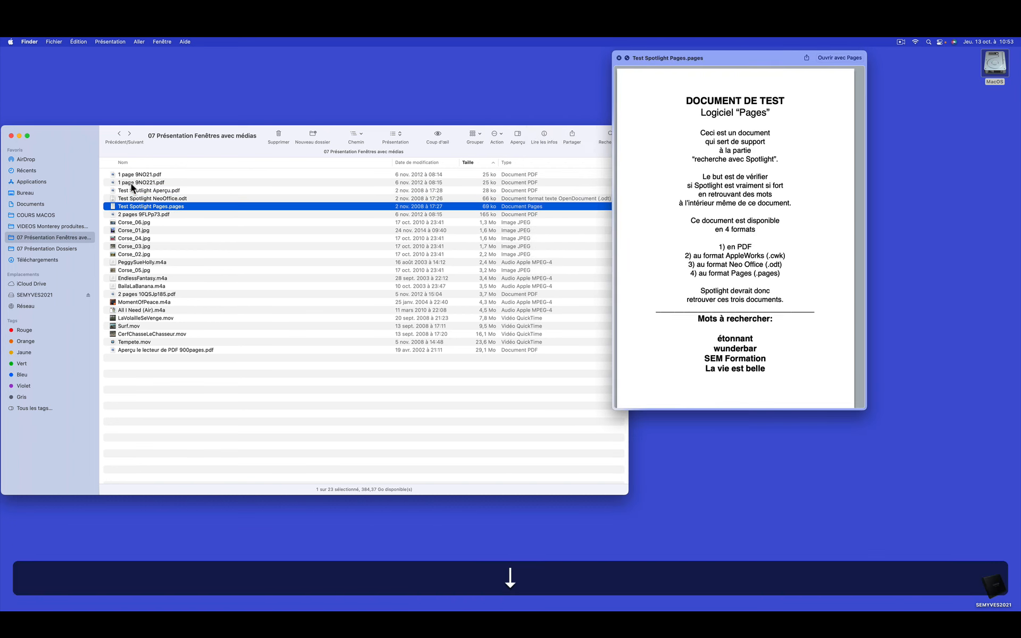
{"action": "key", "text": "Down"}
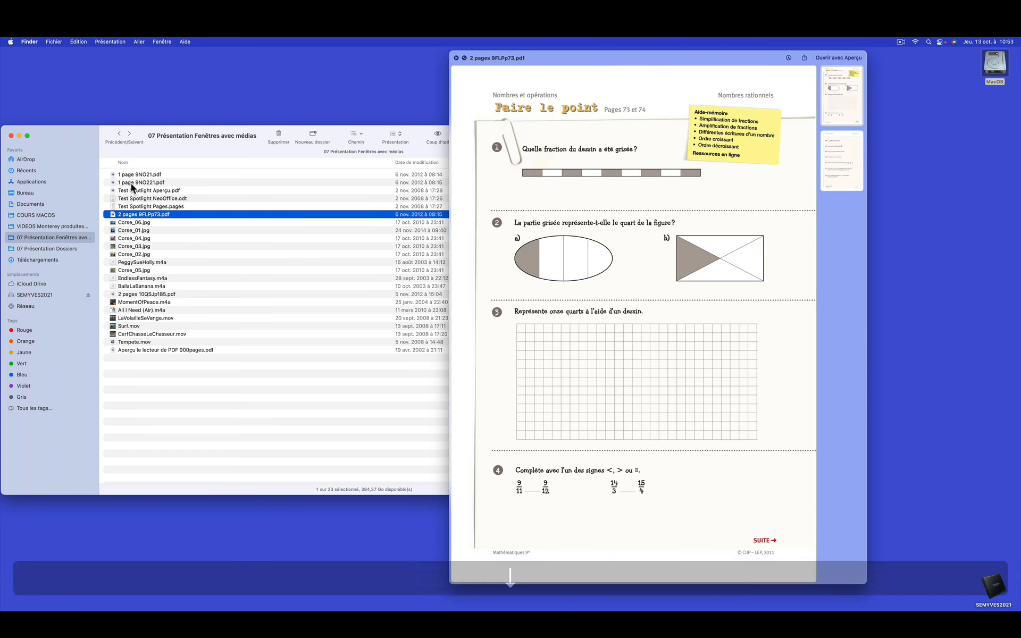
- Preview the images from Corse_06.jpg through Corse_02.jpg in Coup d'œil
{"action": "key", "text": "Down"}
{"action": "key", "text": "Down"}
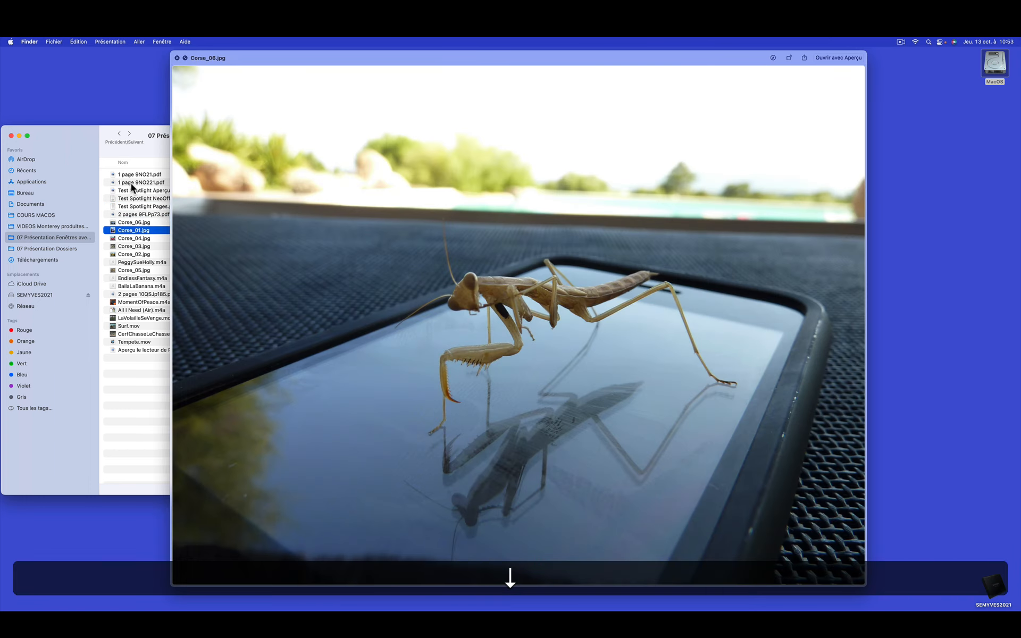
{"action": "key", "text": "Down"}
{"action": "key", "text": "Down"}
{"action": "key", "text": "Down"}
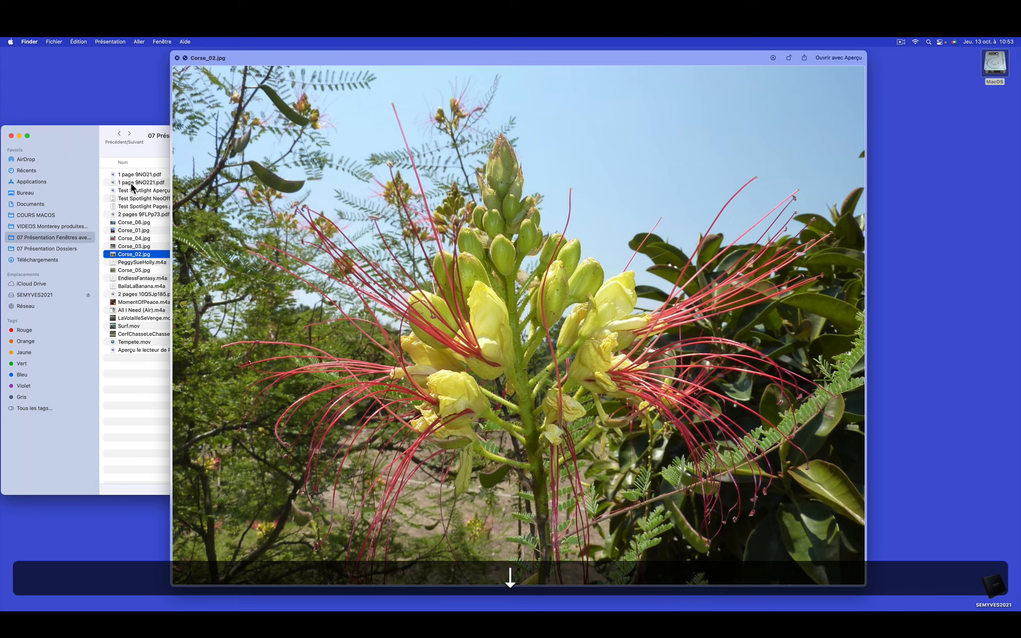
- Preview PeggySueHolly.m4a, Corse_05.jpg, EndlessFantasy.m4a and BailaLaBanana.m4a in turn in Coup d'œil
{"action": "key", "text": "Down"}
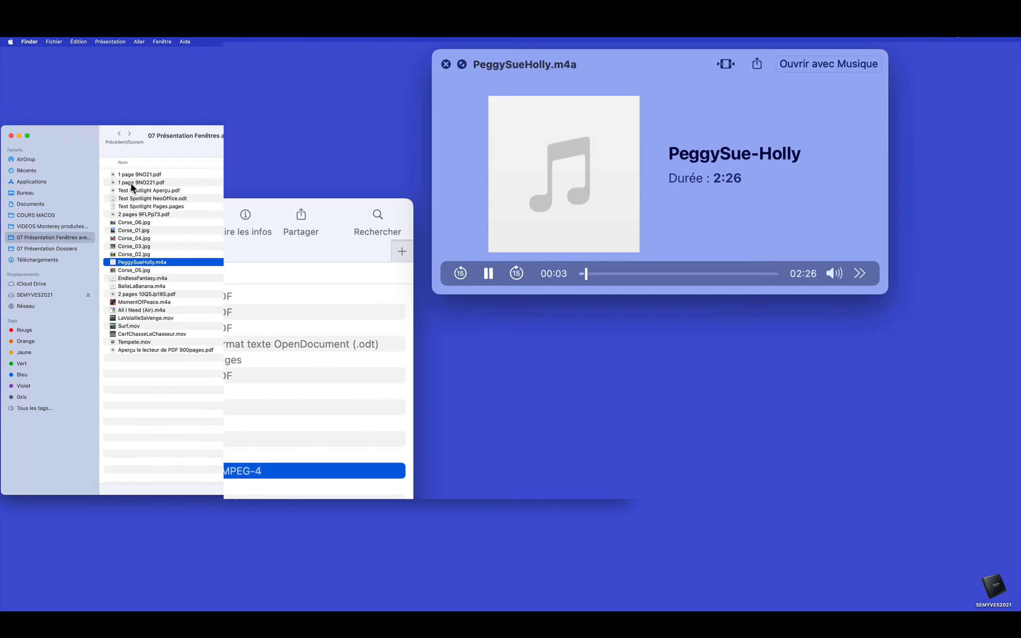
{"action": "left_click", "coordinate": [142, 271]}
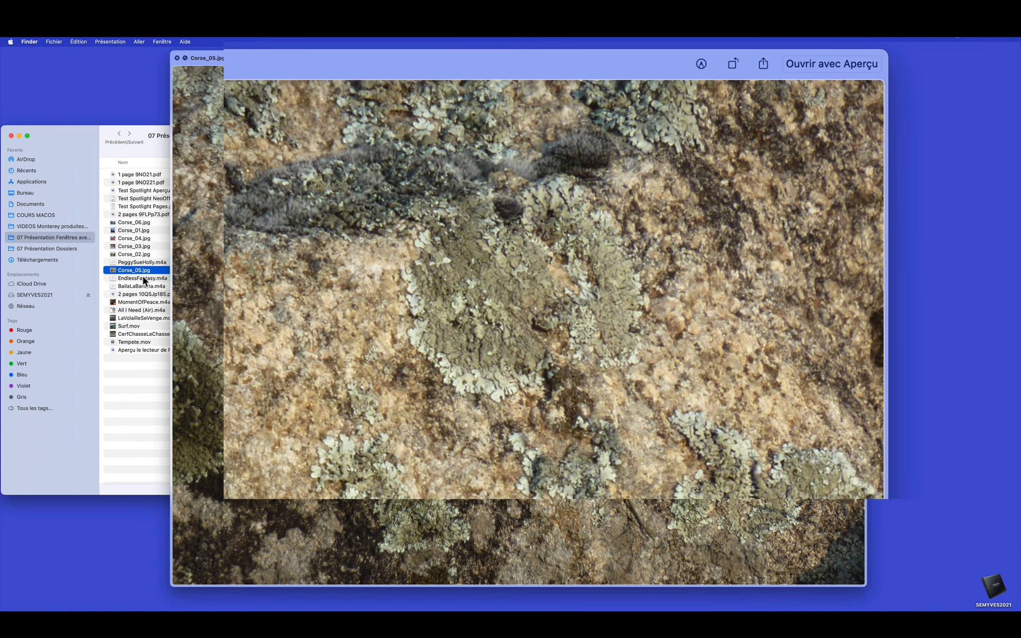
{"action": "left_click", "coordinate": [143, 277]}
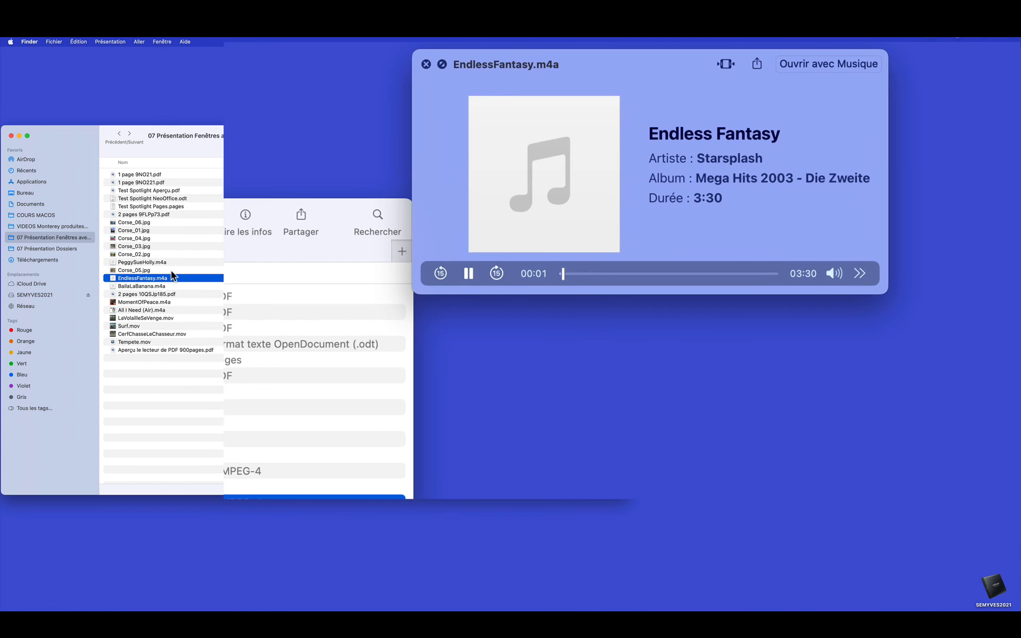
{"action": "left_click", "coordinate": [165, 286]}
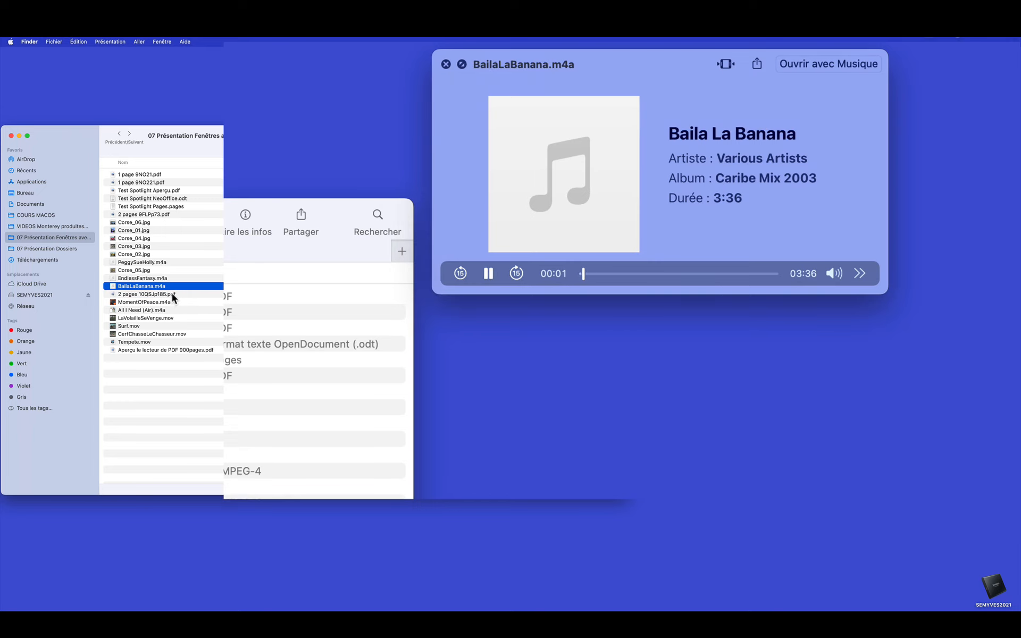
- Preview 2 pages 10QSJp185.pdf, MomentOfPeace.m4a and All I Need (Air).m4a in turn in Coup d'œil
{"action": "left_click", "coordinate": [172, 293]}
{"action": "left_click", "coordinate": [168, 301]}
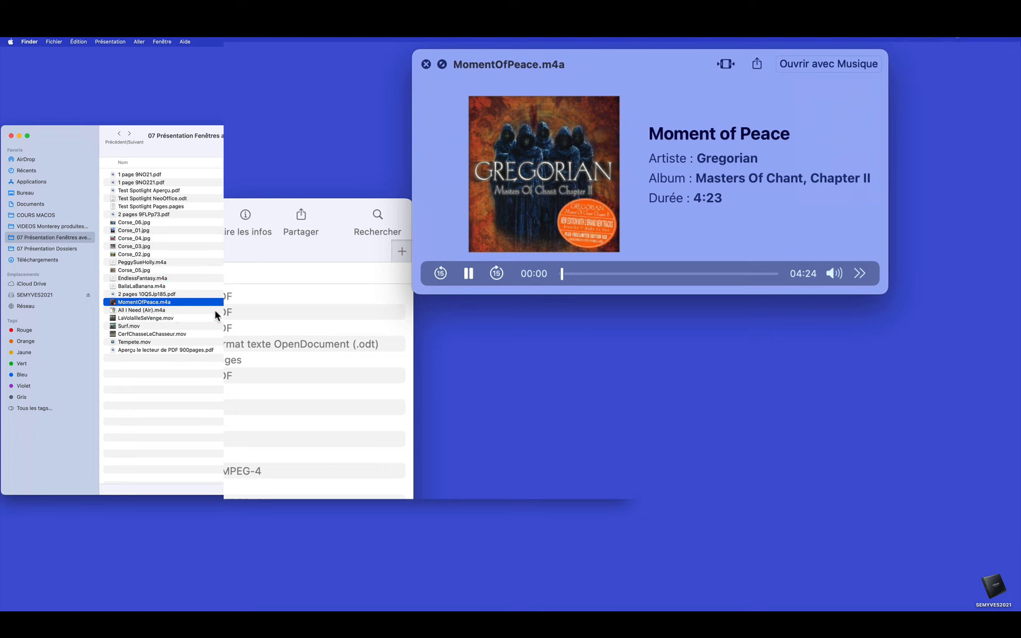
{"action": "left_click", "coordinate": [164, 311]}
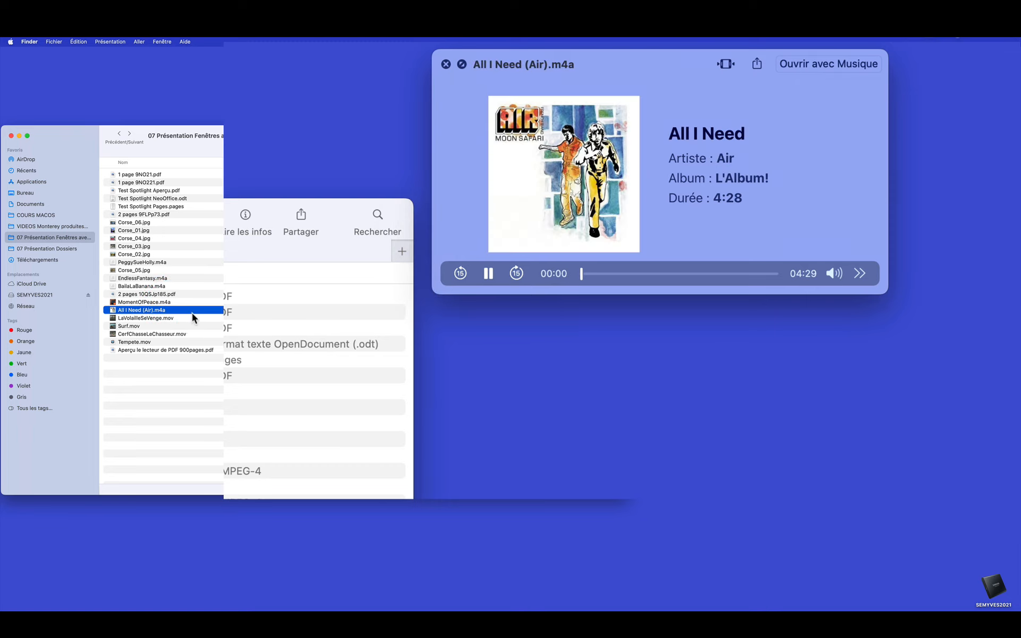
- Preview the videos LaVolailleSeVenge.mov, Surf.mov and CerfChasseLeChasseur.mov one after another in Coup d'œil
{"action": "left_click", "coordinate": [172, 317]}
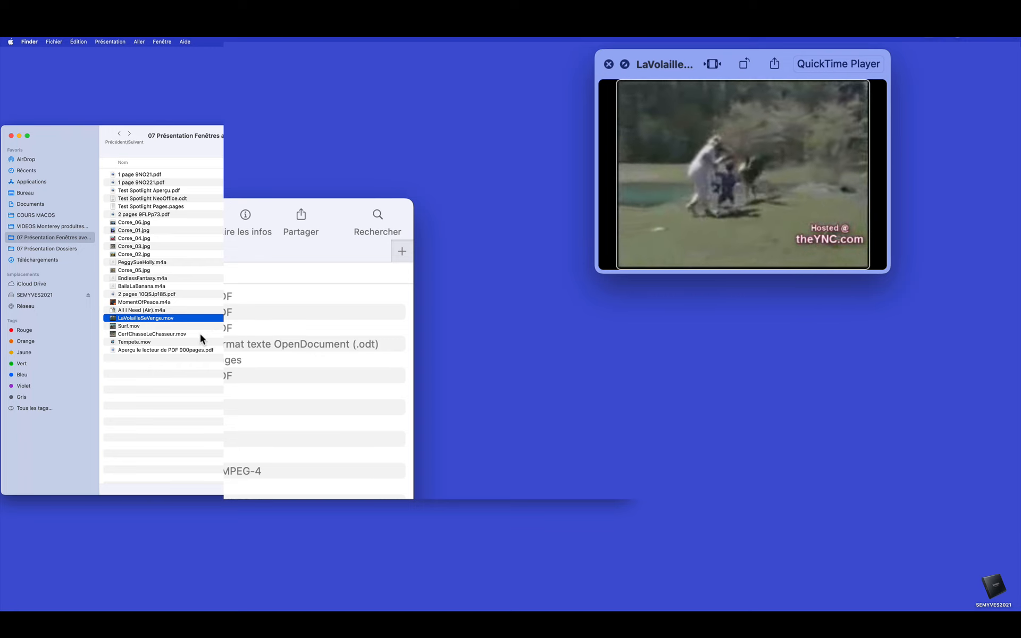
{"action": "left_click", "coordinate": [135, 326]}
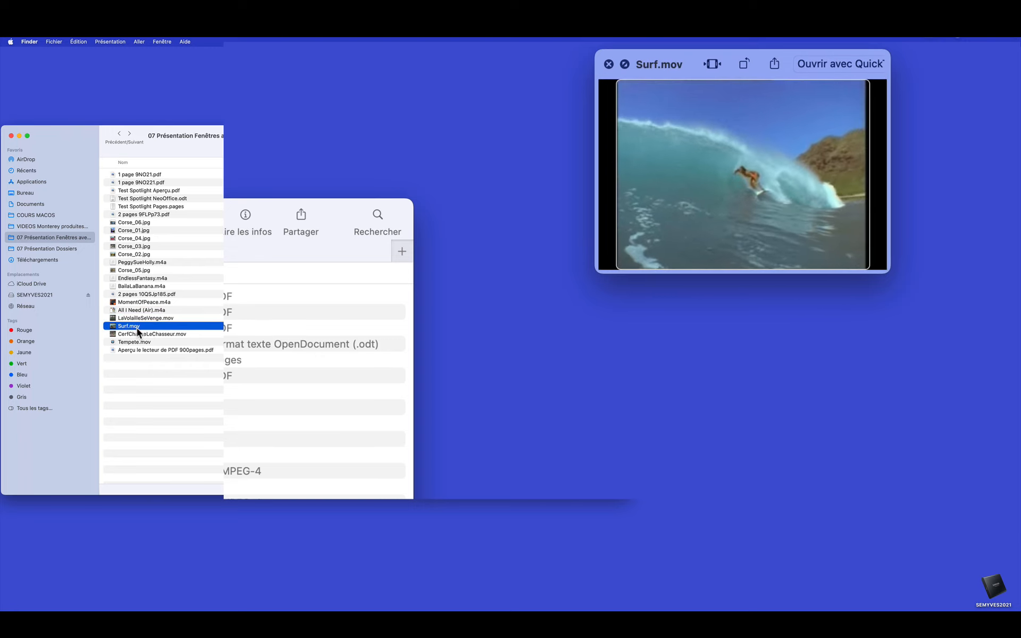
{"action": "left_click", "coordinate": [157, 334]}
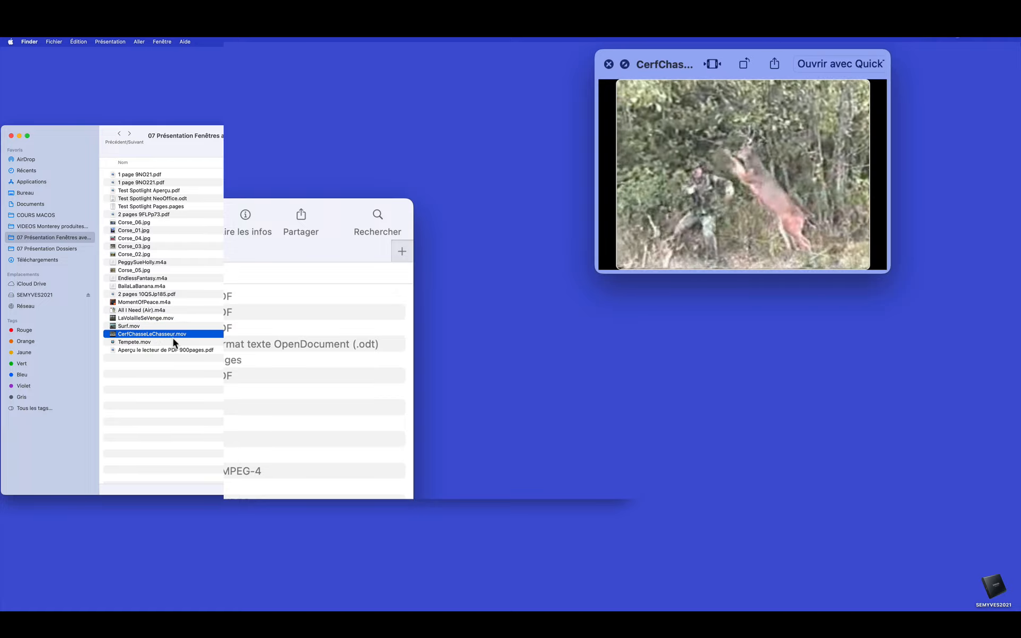
- Preview Aperçu le lecteur de PDF 900pages.pdf in Coup d'œil, then enlarge the preview window and reposition it on the desktop
{"action": "left_click", "coordinate": [134, 350]}
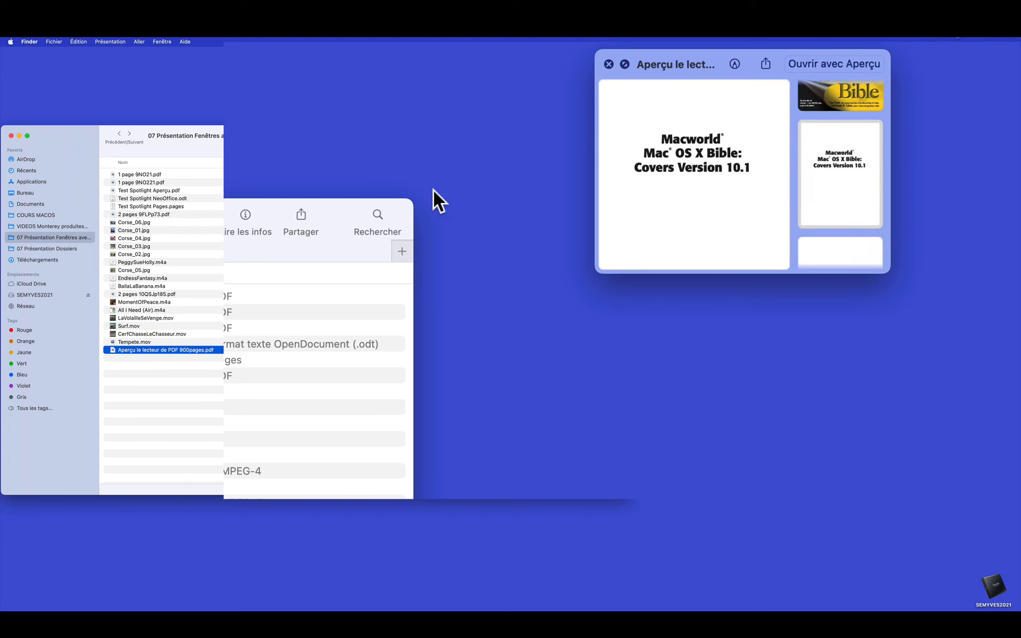
{"action": "left_click", "coordinate": [612, 250]}
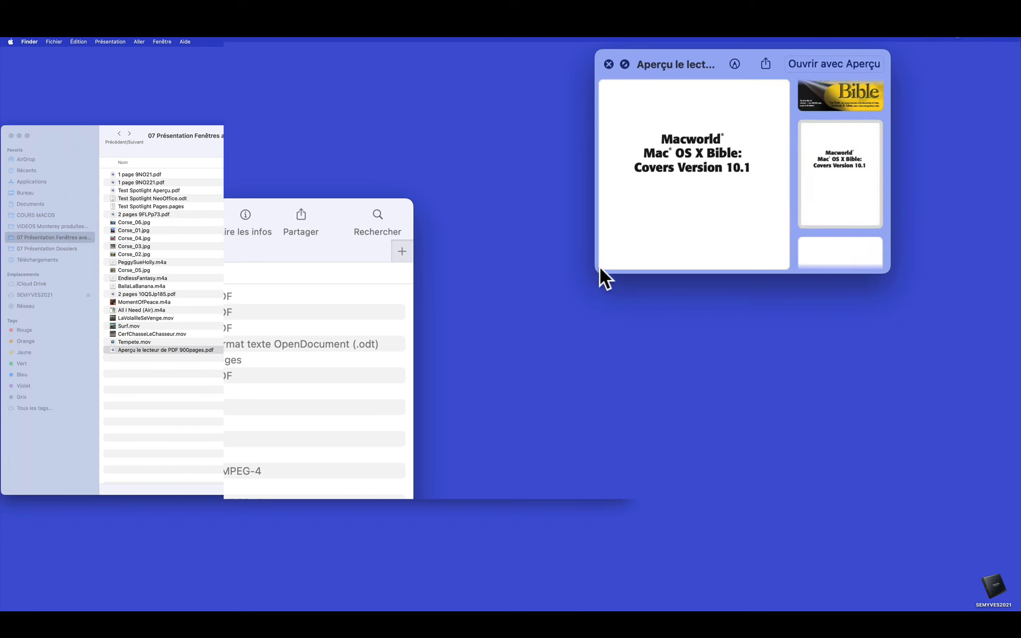
{"action": "left_click_drag", "start_coordinate": [598, 268], "coordinate": [433, 335]}
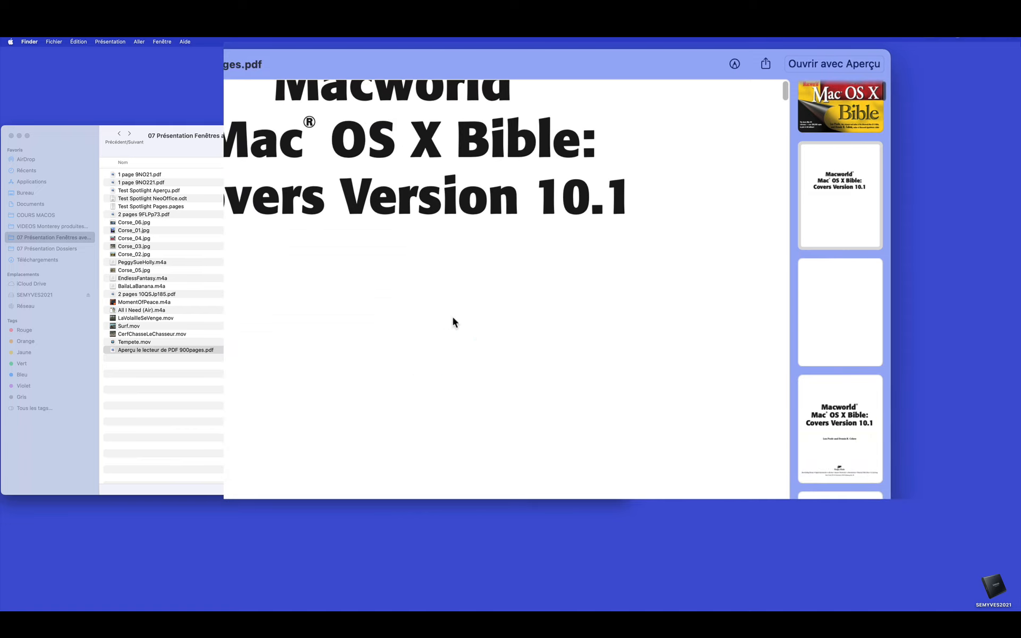
{"action": "left_click_drag", "start_coordinate": [660, 57], "coordinate": [609, 96]}
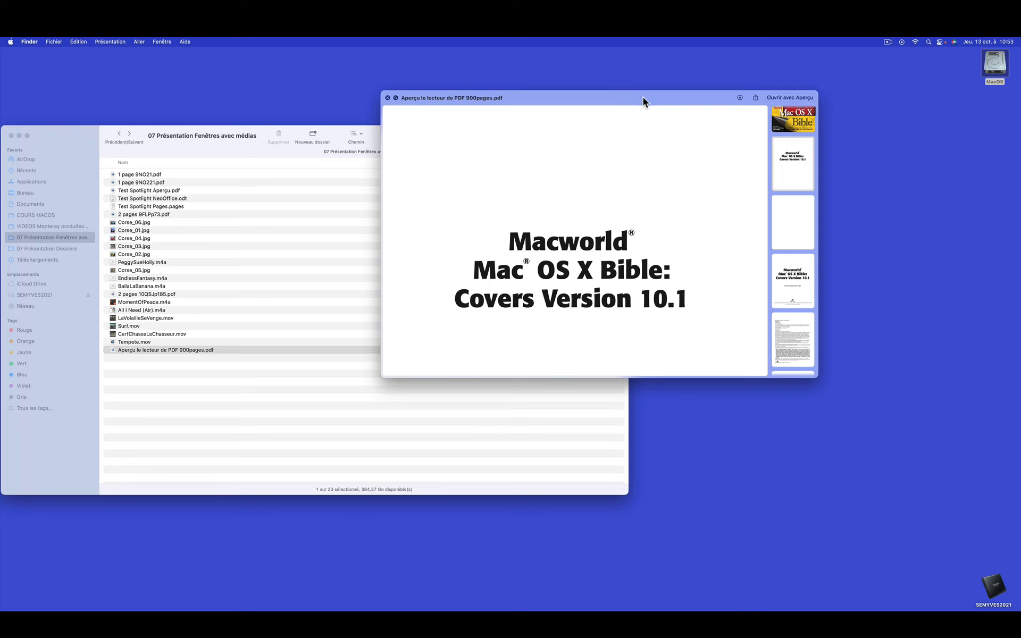
{"action": "left_click_drag", "start_coordinate": [641, 97], "coordinate": [585, 94]}
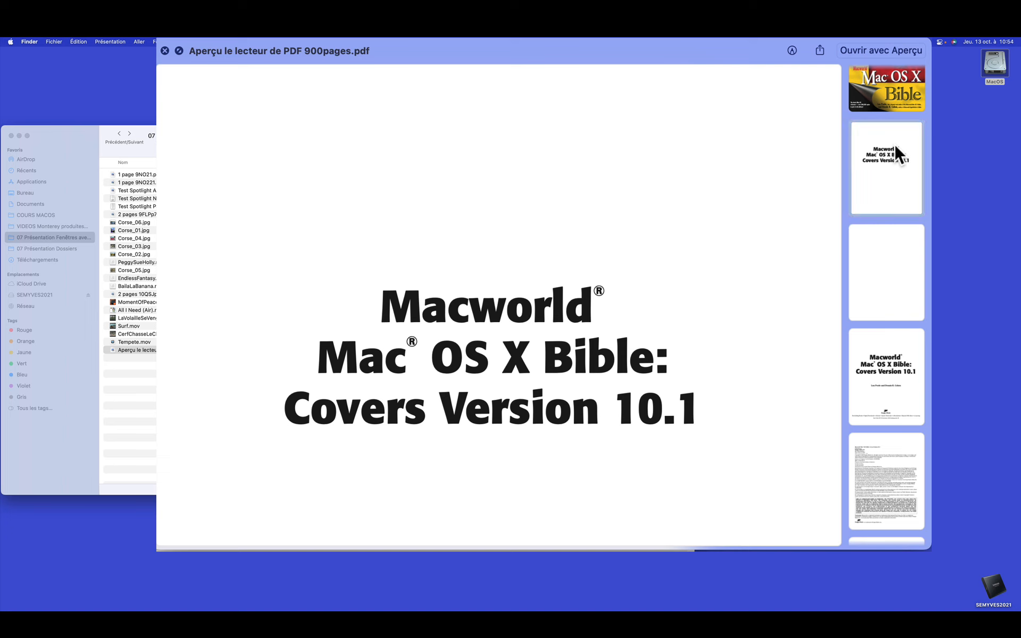
- Use the page thumbnails of the previewed PDF to show the Contents at a Glance page and page xviii
{"action": "left_click", "coordinate": [893, 152]}
{"action": "scroll", "coordinate": [892, 314], "scroll_direction": "down", "scroll_amount": 10}
{"action": "left_click", "coordinate": [882, 283]}
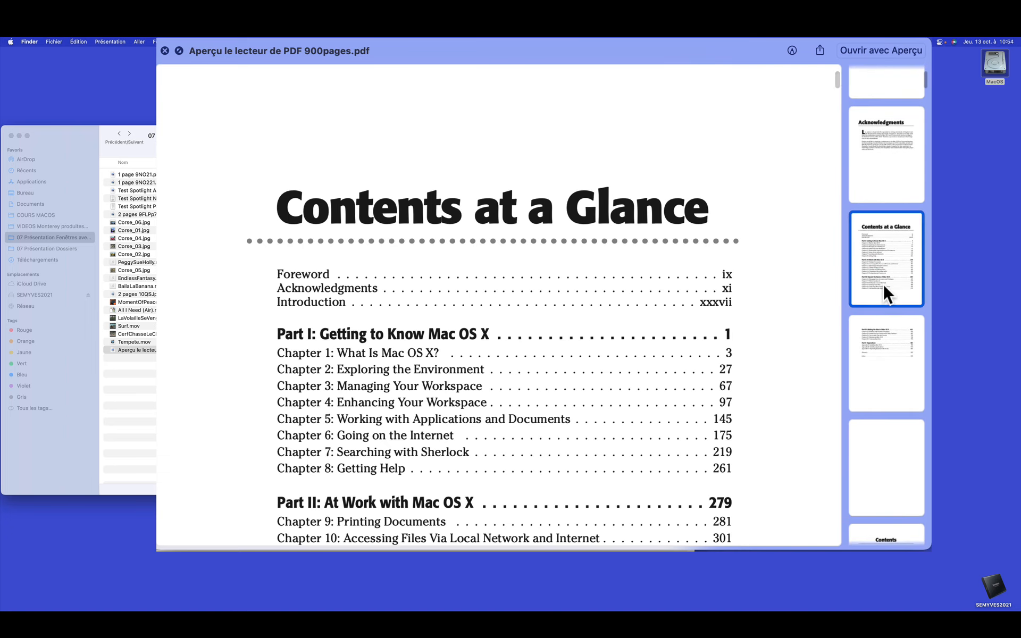
{"action": "scroll", "coordinate": [883, 298], "scroll_direction": "down", "scroll_amount": 5}
{"action": "left_click", "coordinate": [881, 281]}
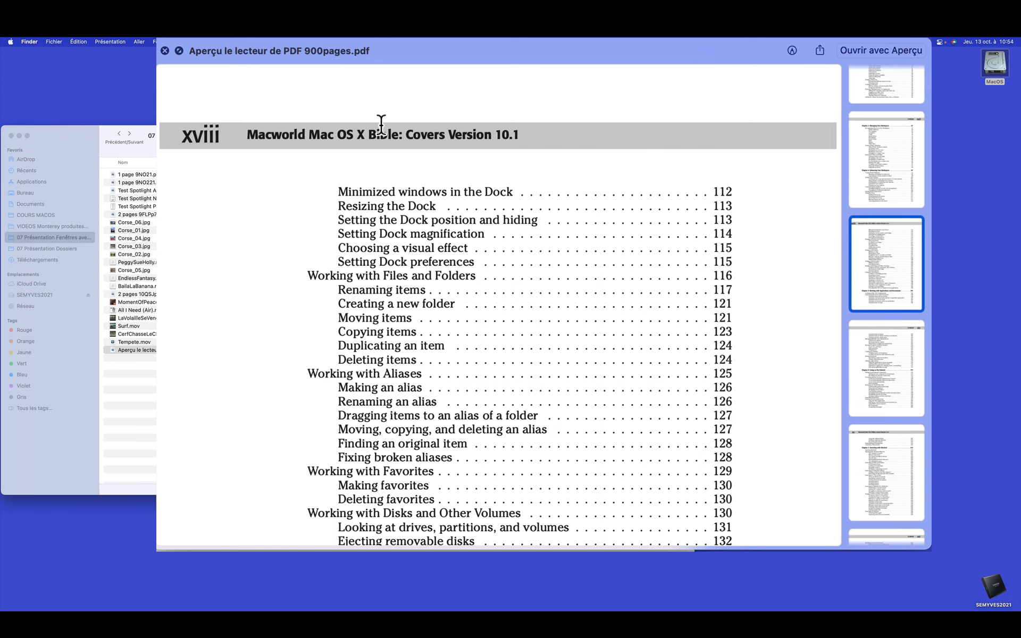
- Go further through the PDF's page thumbnails to pages 4, 12 and 13, resizing the Coup d'œil window along the way
{"action": "scroll", "coordinate": [885, 373], "scroll_direction": "down", "scroll_amount": 5}
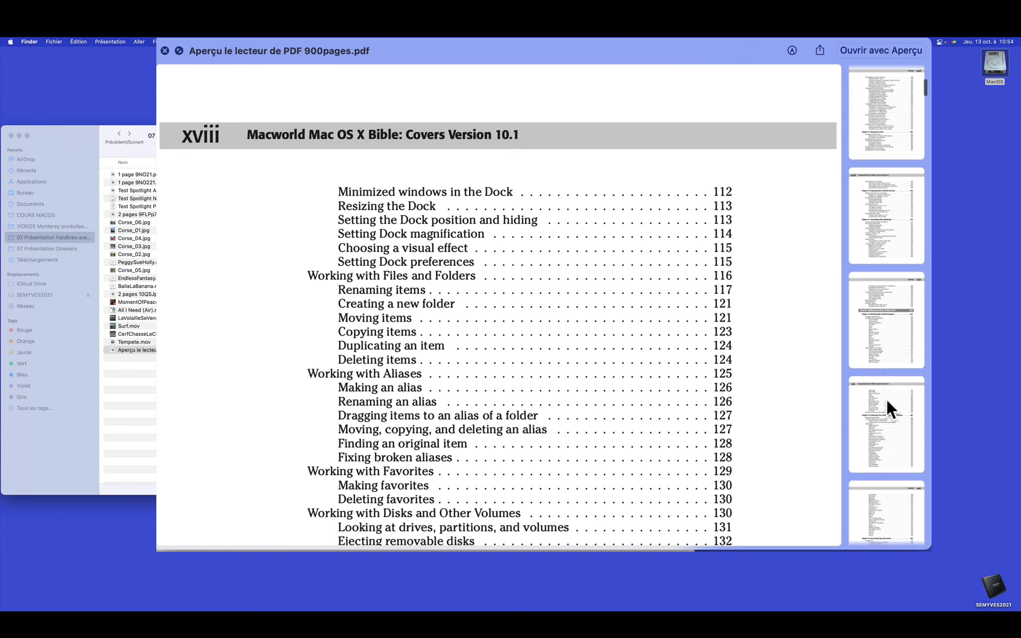
{"action": "scroll", "coordinate": [887, 387], "scroll_direction": "down", "scroll_amount": 5}
{"action": "left_click", "coordinate": [885, 380]}
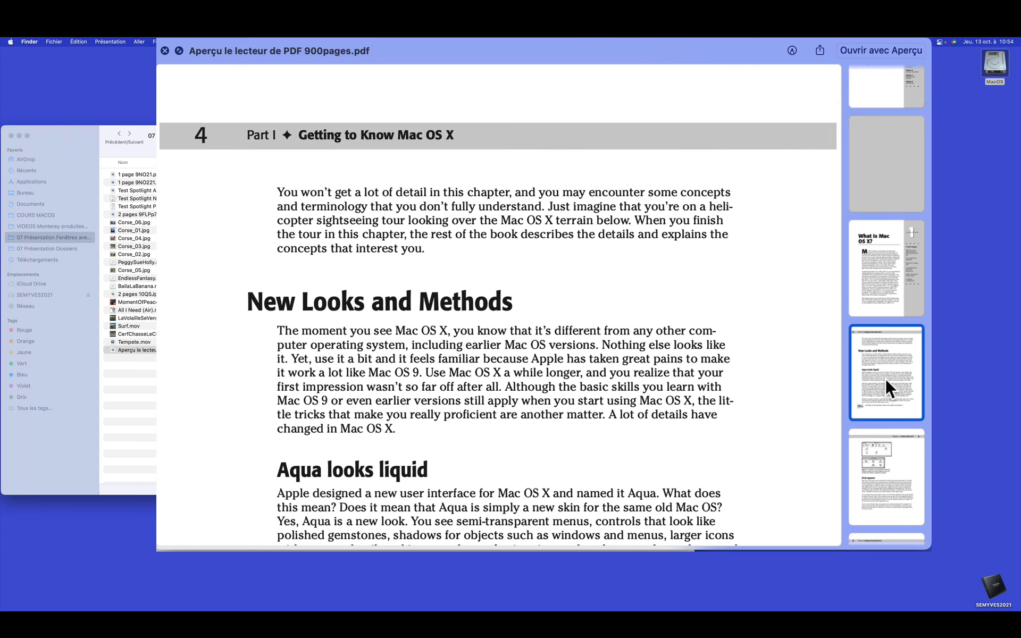
{"action": "scroll", "coordinate": [885, 378], "scroll_direction": "down", "scroll_amount": 5}
{"action": "left_click", "coordinate": [886, 396]}
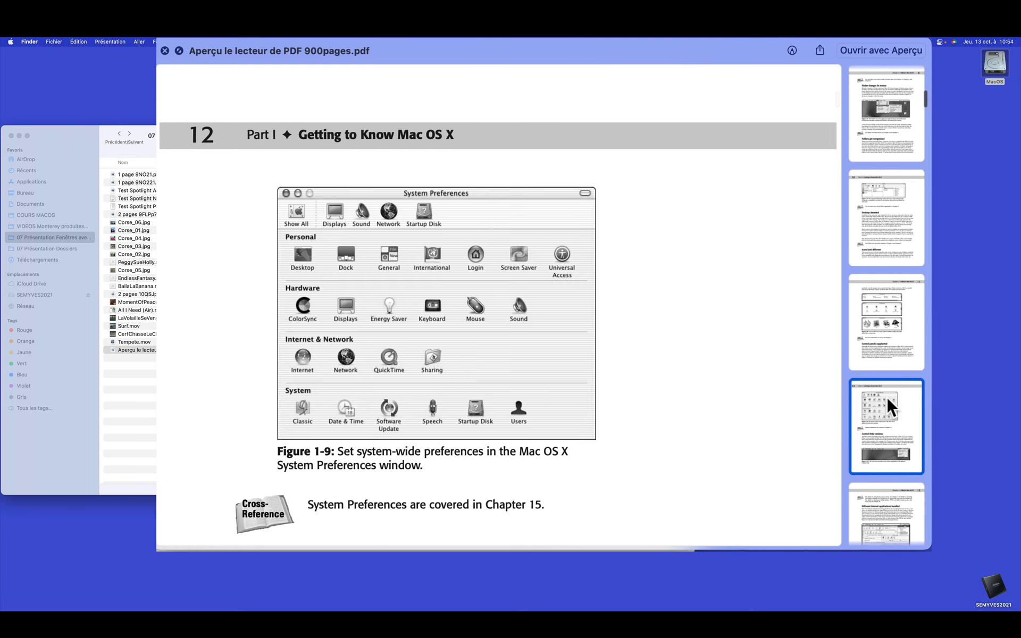
{"action": "left_click_drag", "start_coordinate": [927, 547], "coordinate": [843, 449]}
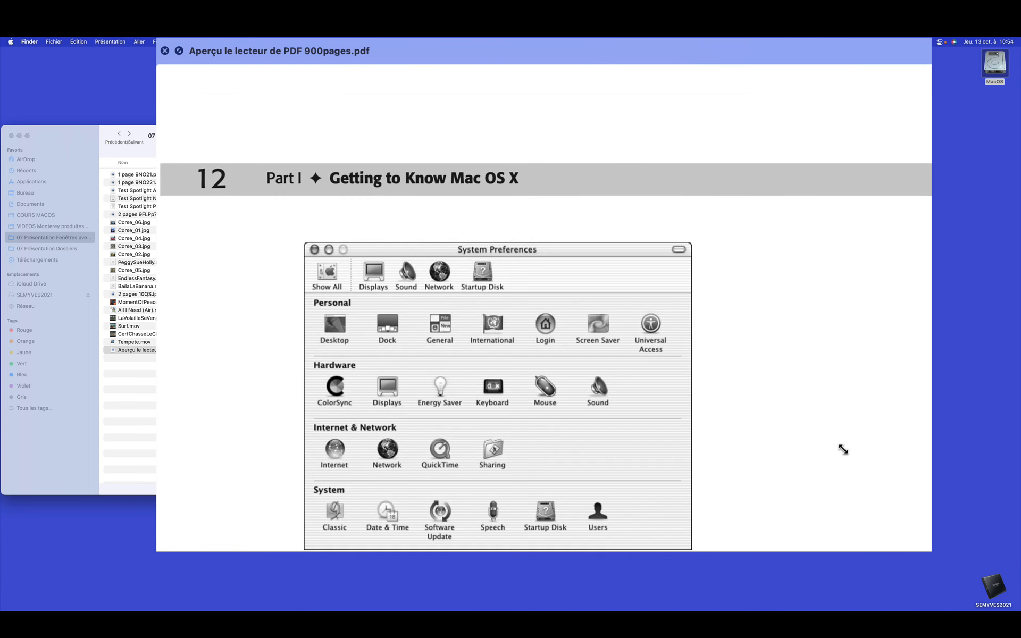
{"action": "left_click", "coordinate": [886, 514]}
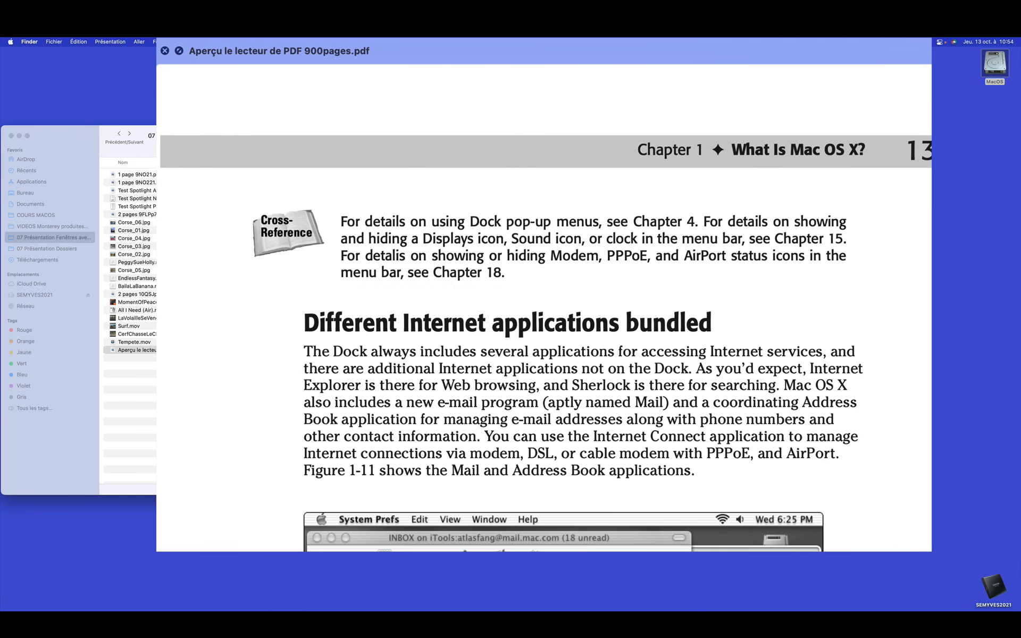
{"action": "left_click", "coordinate": [976, 610]}
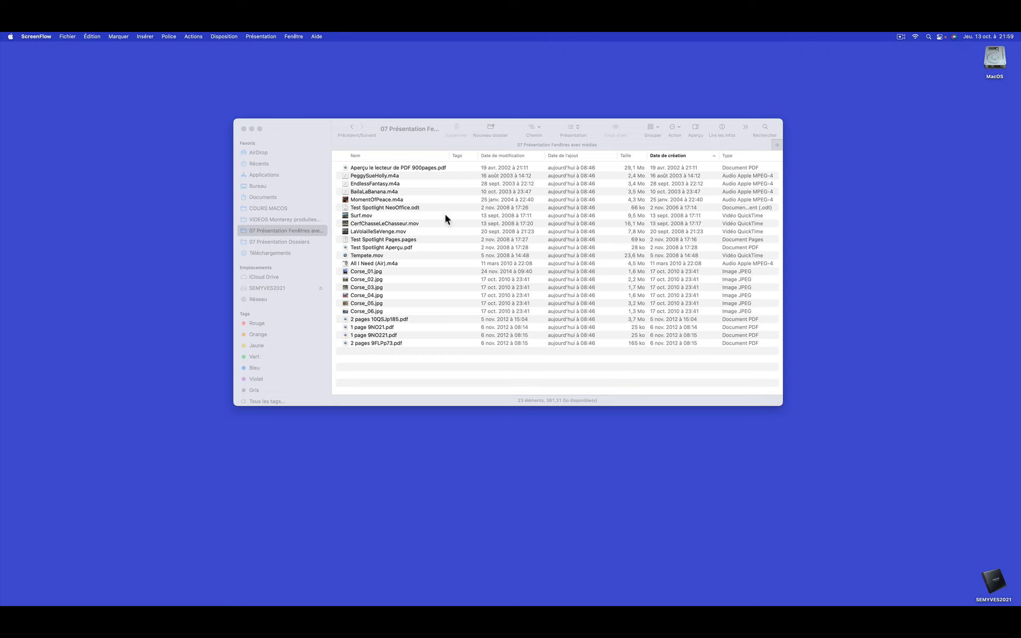
- Open the 07 Présentation Dossiers folder in the Finder window and display its contents as a list
{"action": "left_click", "coordinate": [405, 140]}
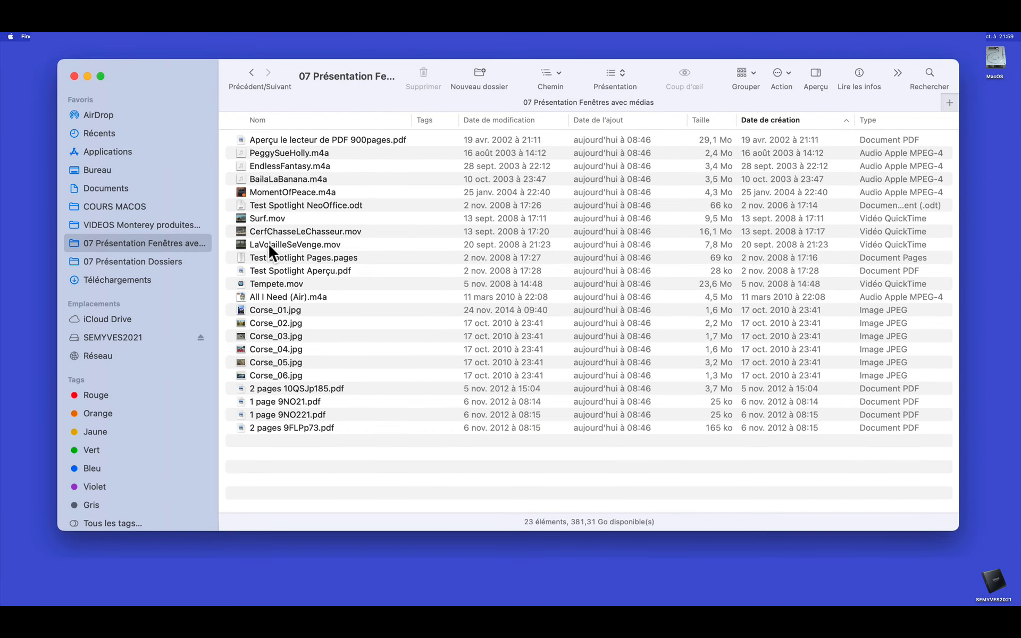
{"action": "left_click", "coordinate": [115, 261]}
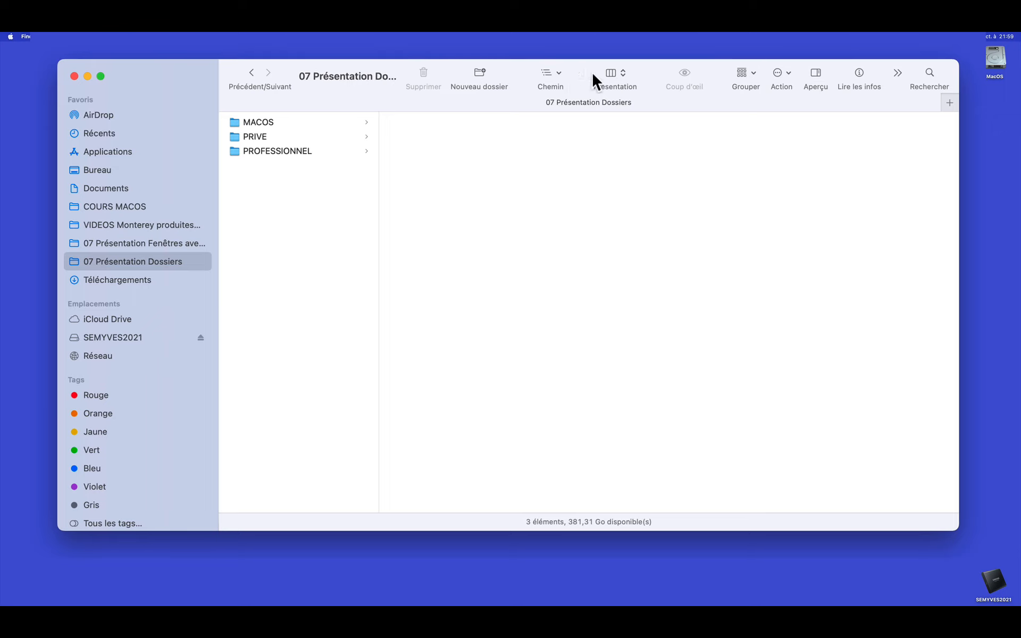
{"action": "left_click", "coordinate": [610, 73]}
{"action": "left_click", "coordinate": [603, 77]}
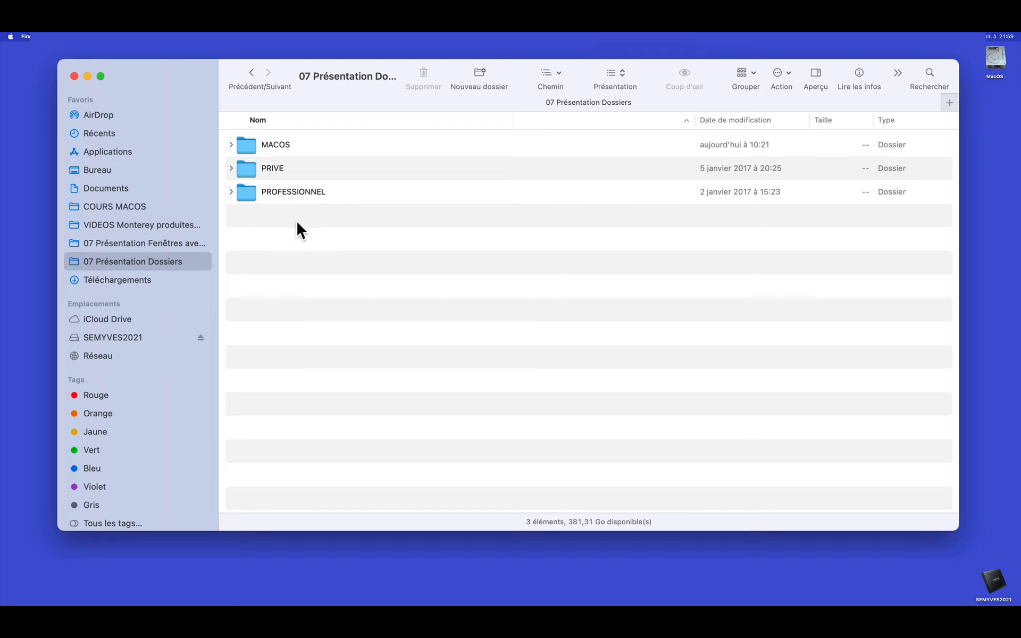
- Expand the MACOS folder and its A trier subfolder in the list, then collapse both again
{"action": "left_click", "coordinate": [230, 144]}
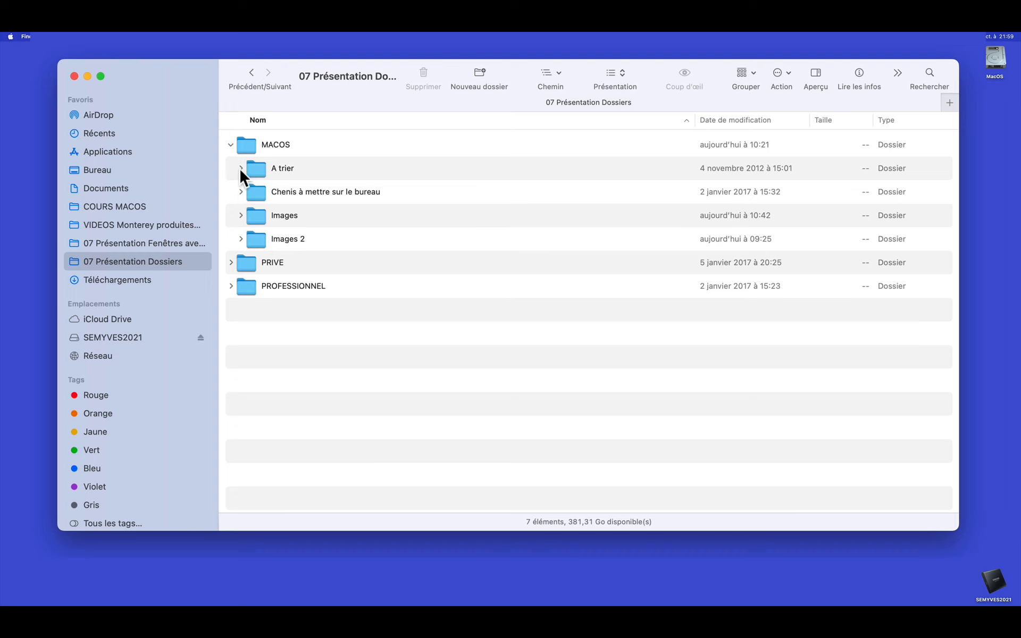
{"action": "left_click", "coordinate": [240, 167]}
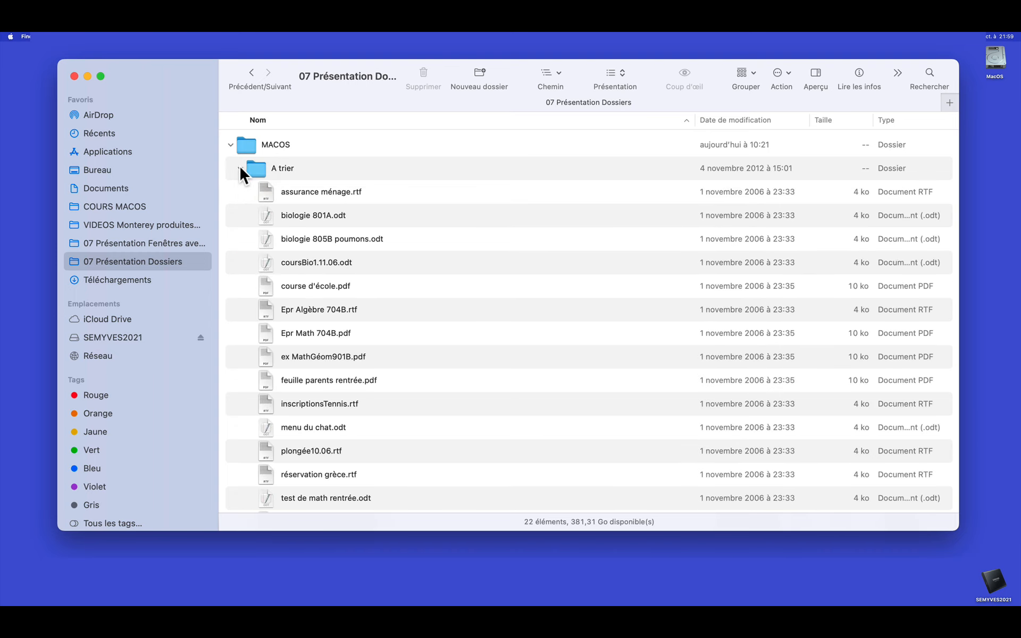
{"action": "left_click", "coordinate": [237, 168]}
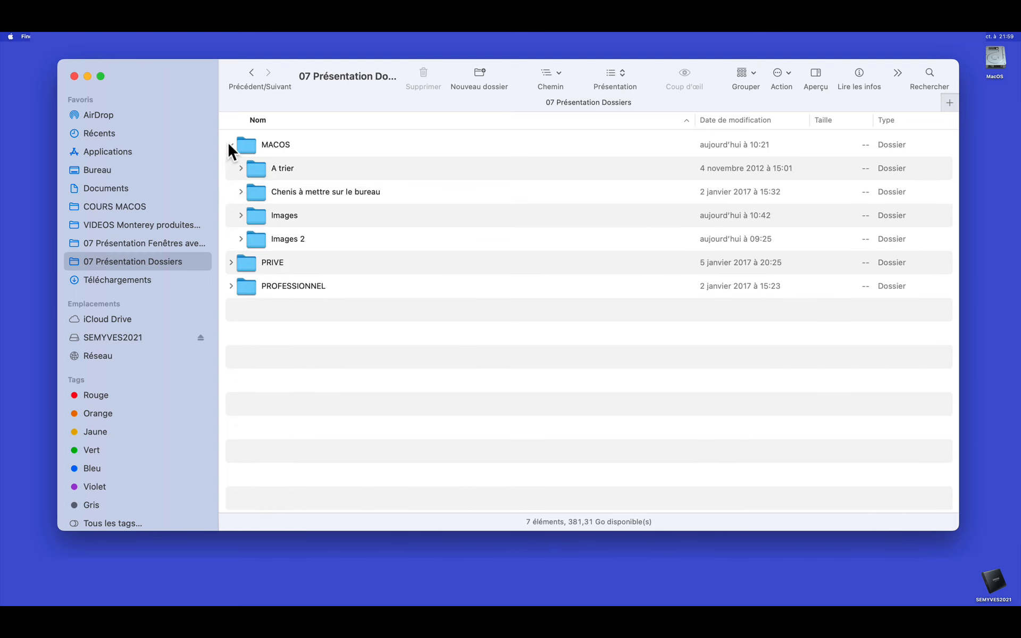
{"action": "left_click", "coordinate": [229, 144]}
- Expand the PRIVE folder, then look inside its Médias subfolder and collapse that subfolder again
{"action": "left_click", "coordinate": [231, 168]}
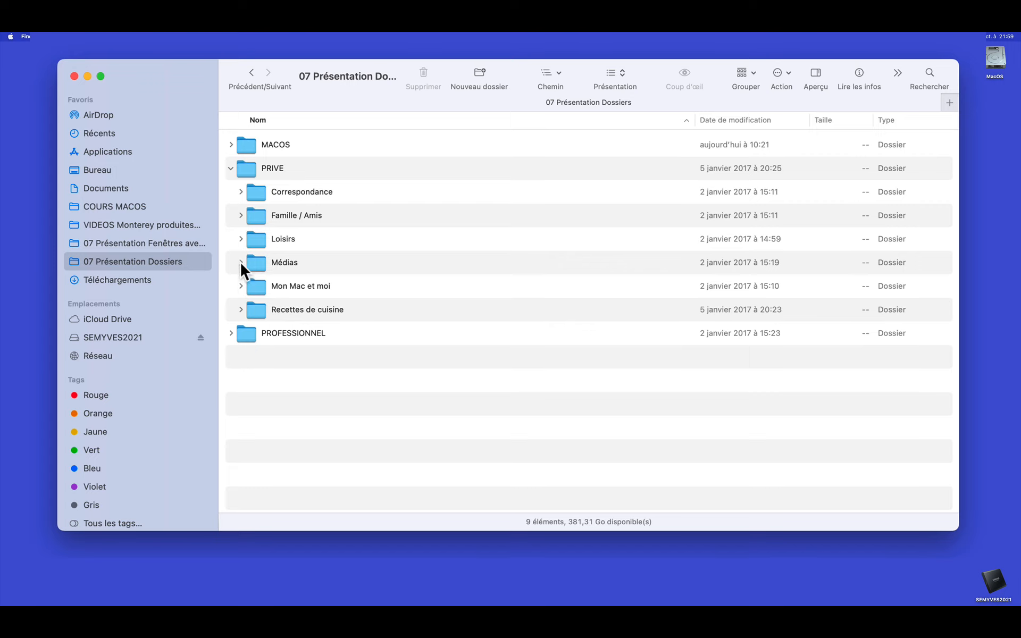
{"action": "left_click", "coordinate": [240, 261]}
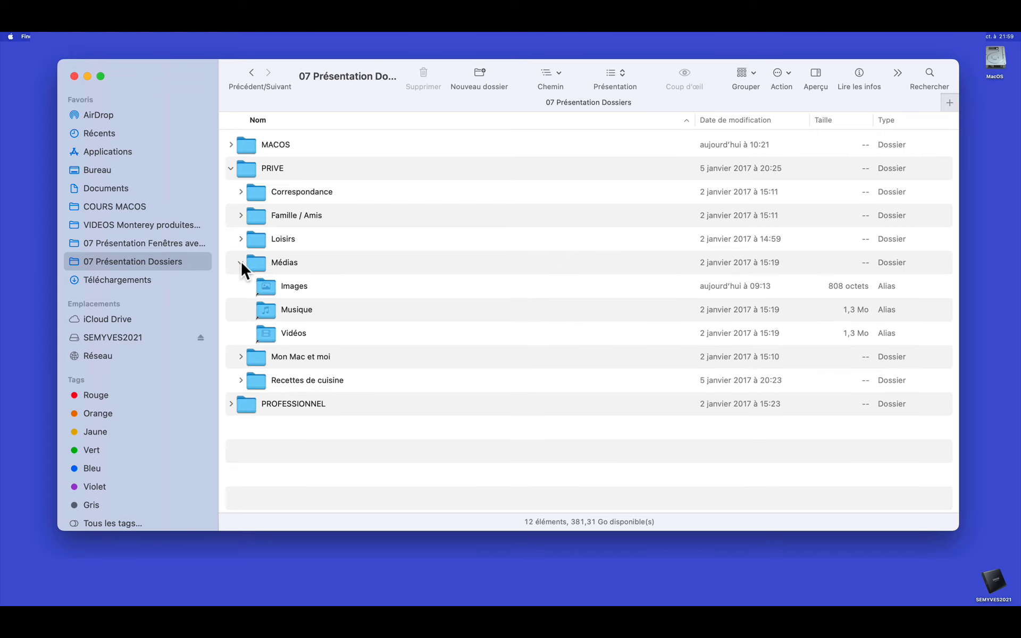
{"action": "left_click", "coordinate": [241, 260]}
- Expand Famille / Amis and Correspondance with all their nested subfolders in turn, then collapse the PRIVE folder
{"action": "left_click", "coordinate": [240, 215], "text": "alt"}
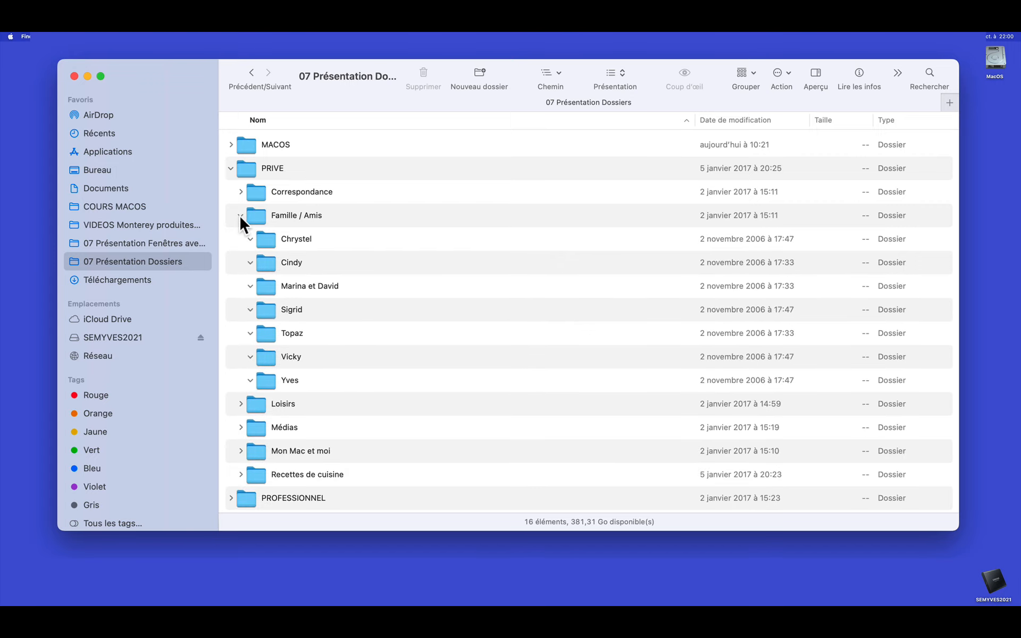
{"action": "left_click", "coordinate": [240, 215]}
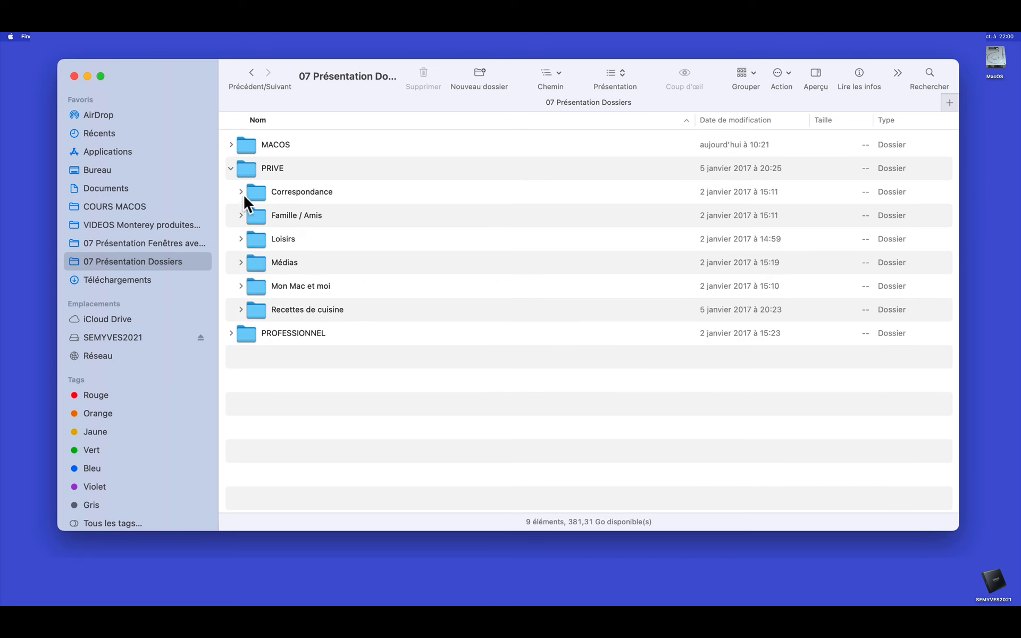
{"action": "left_click", "coordinate": [237, 190], "text": "alt"}
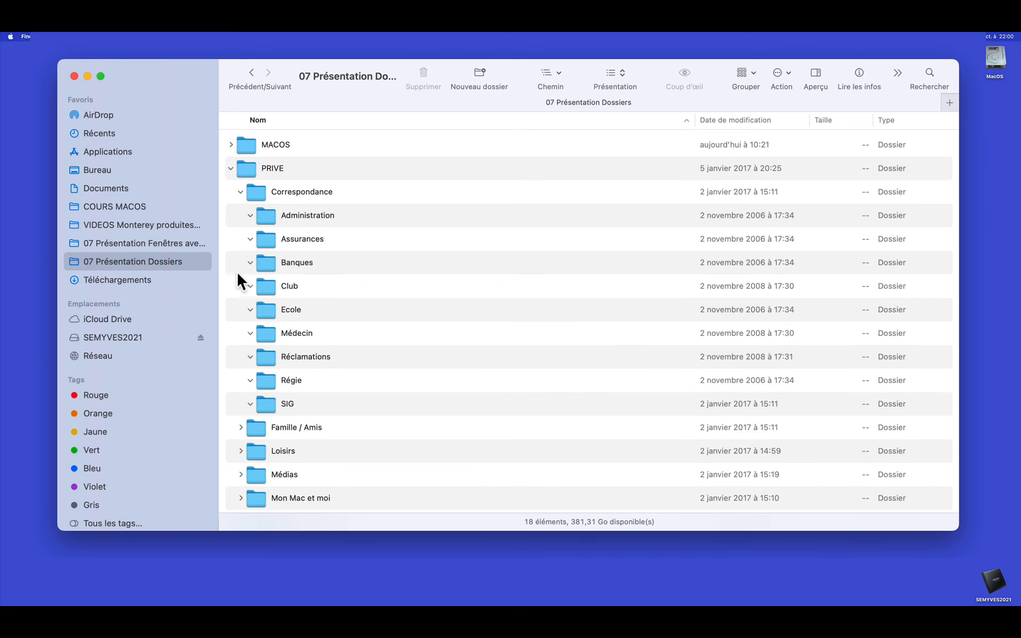
{"action": "scroll", "coordinate": [251, 236], "scroll_direction": "down", "scroll_amount": 1}
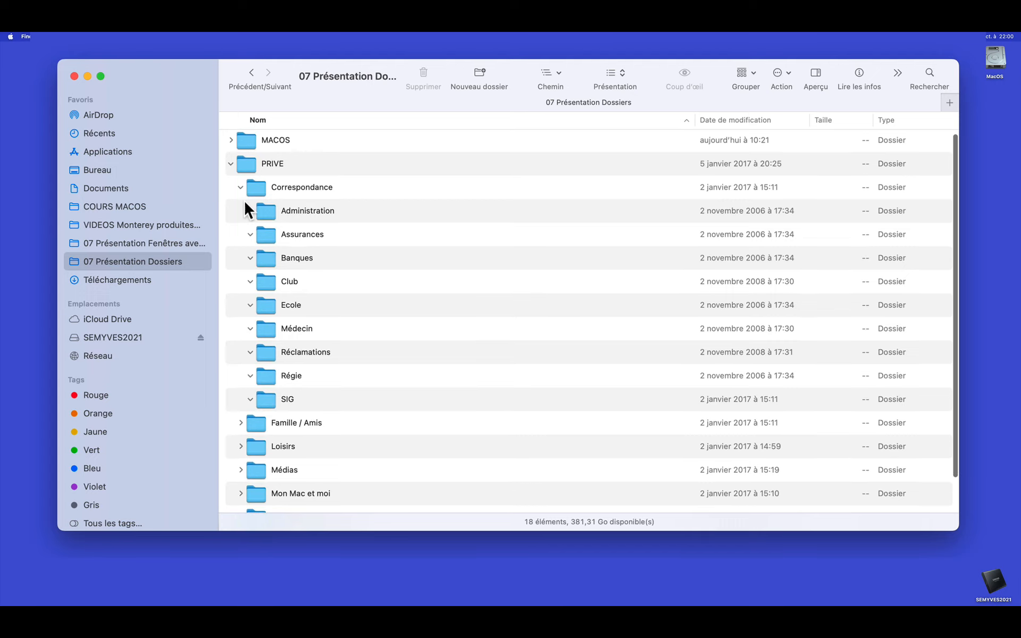
{"action": "left_click", "coordinate": [230, 164]}
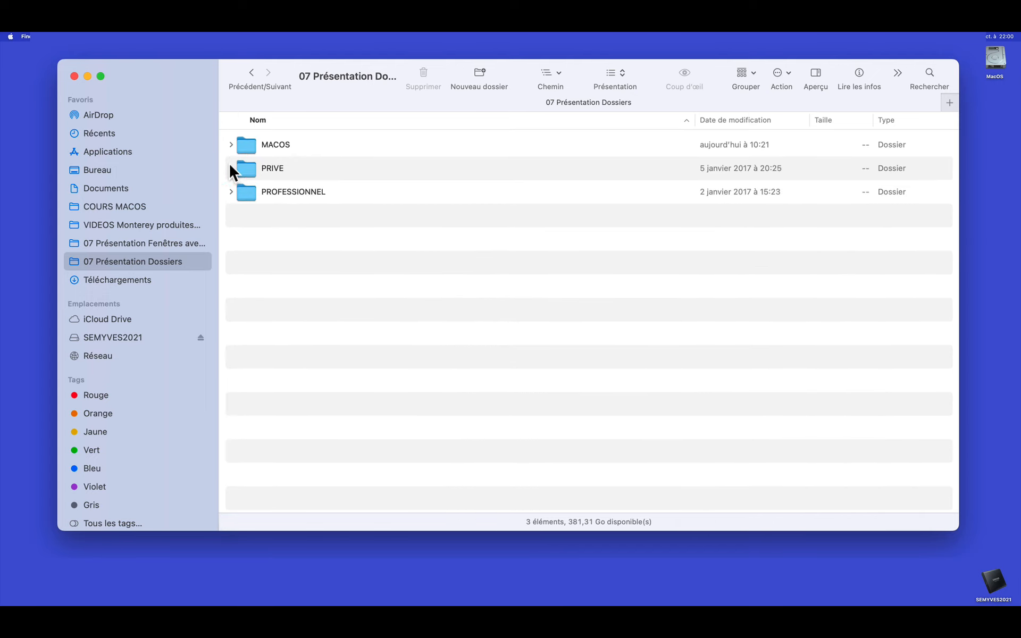
- Expand PROFESSIONNEL and its 9e nCO subfolder in the list, collapsing the nested Documents officiels, Exercices and Lectures folders
{"action": "left_click", "coordinate": [231, 191]}
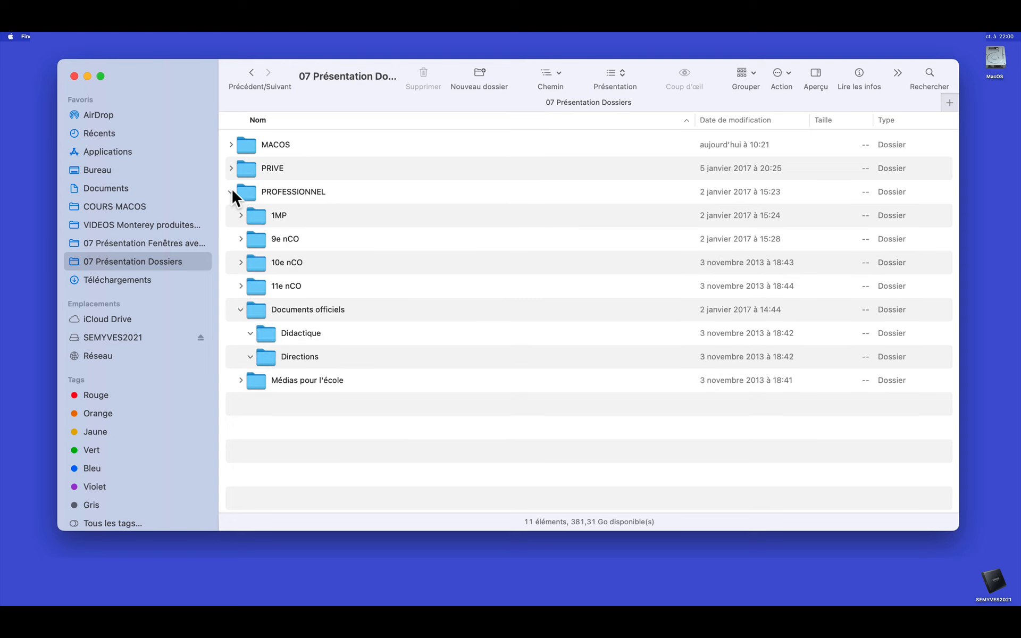
{"action": "left_click", "coordinate": [238, 309]}
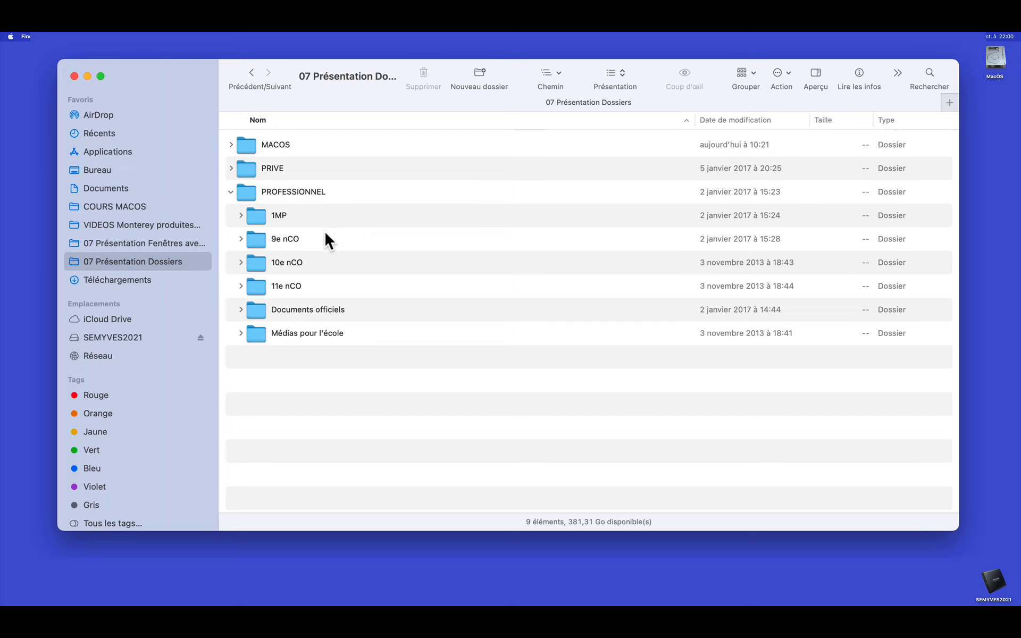
{"action": "left_click", "coordinate": [240, 238]}
{"action": "left_click", "coordinate": [251, 262]}
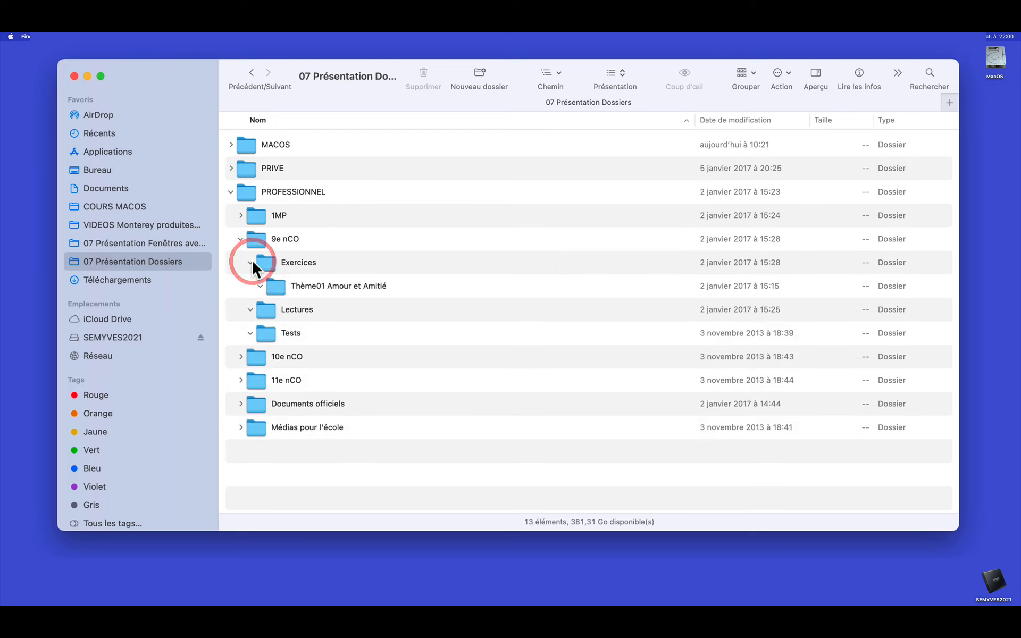
{"action": "left_click", "coordinate": [251, 262]}
{"action": "left_click", "coordinate": [249, 286]}
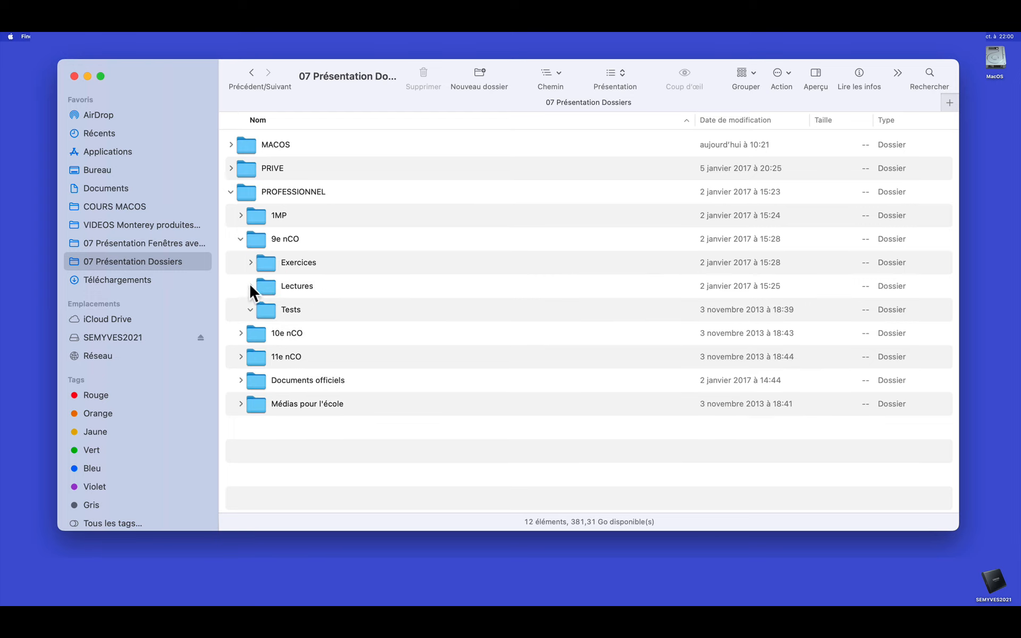
{"action": "left_click", "coordinate": [251, 260]}
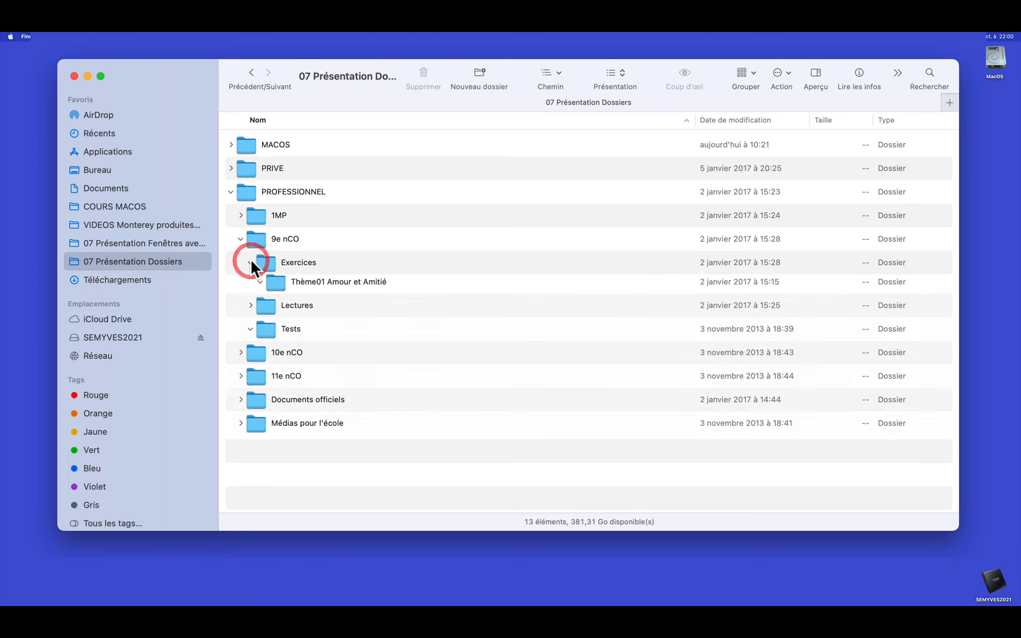
{"action": "left_click", "coordinate": [250, 260]}
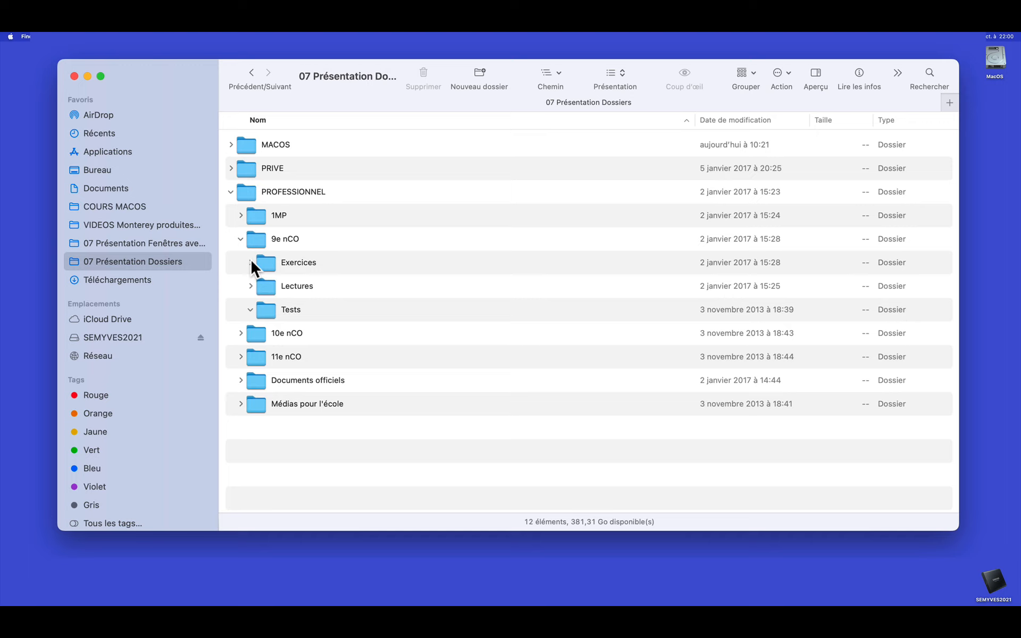
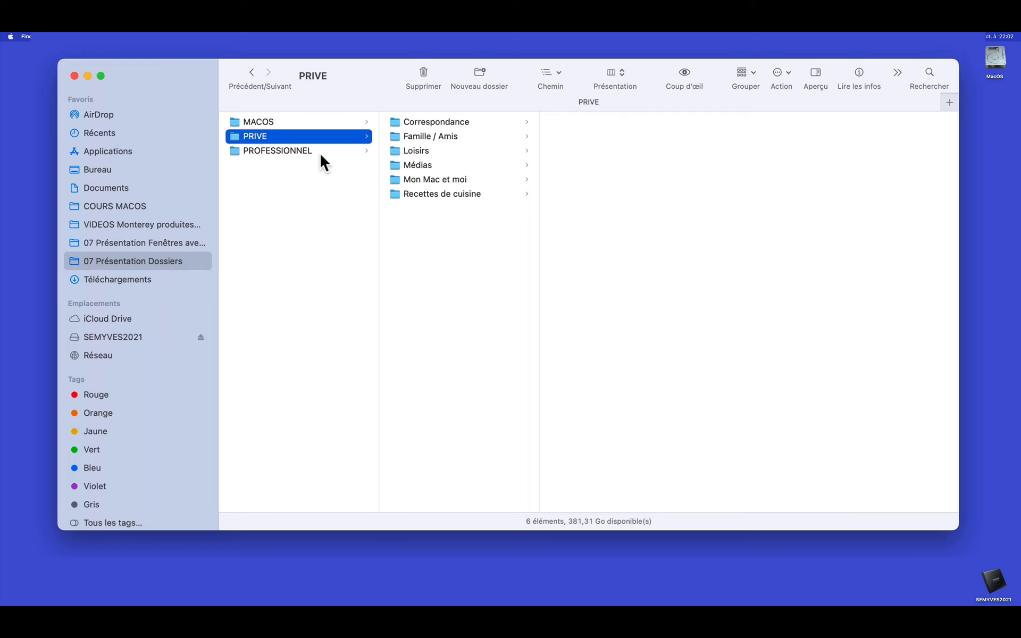
- Browse into the PROFESSIONNEL folder and its Documents officiels subfolder in column view
{"action": "left_click", "coordinate": [267, 149]}
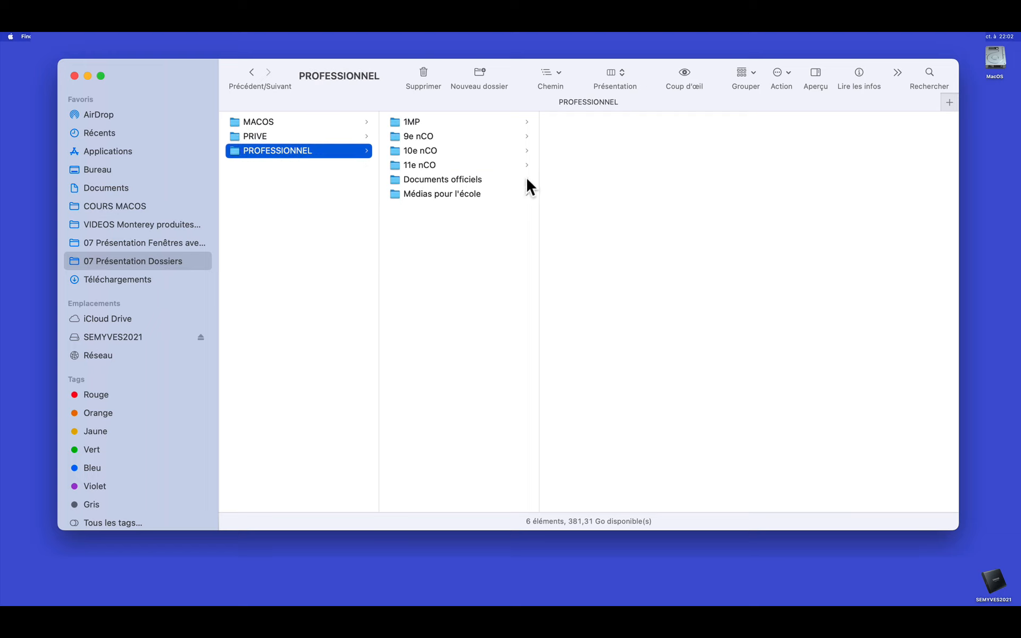
{"action": "left_click", "coordinate": [442, 177]}
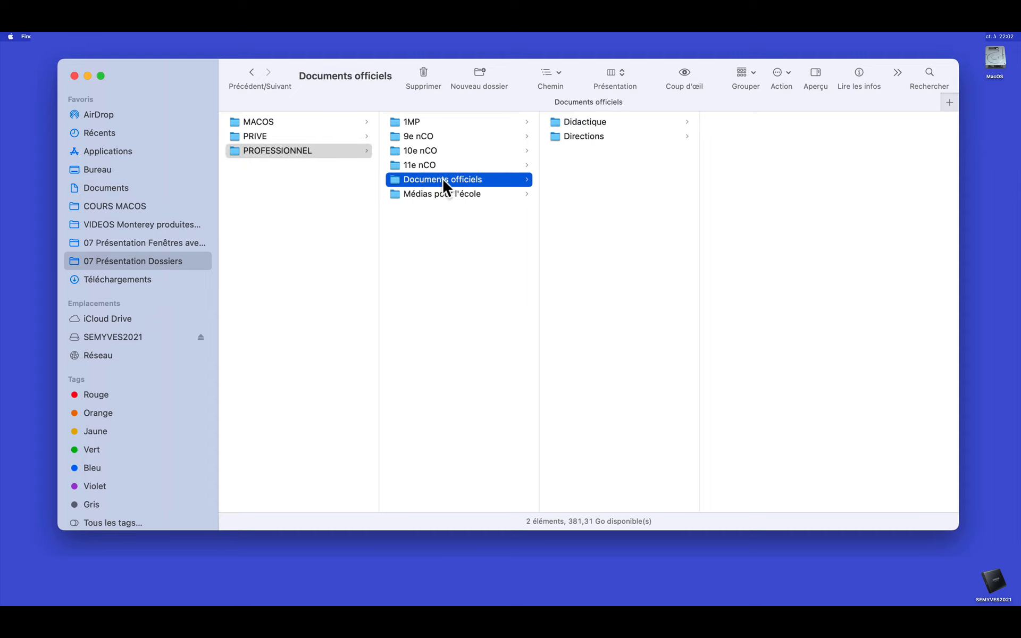
- Show the 07 Présentation Fenêtres avec médias folder in columns, and narrow then widen its file column to fit the full names
{"action": "left_click", "coordinate": [160, 243]}
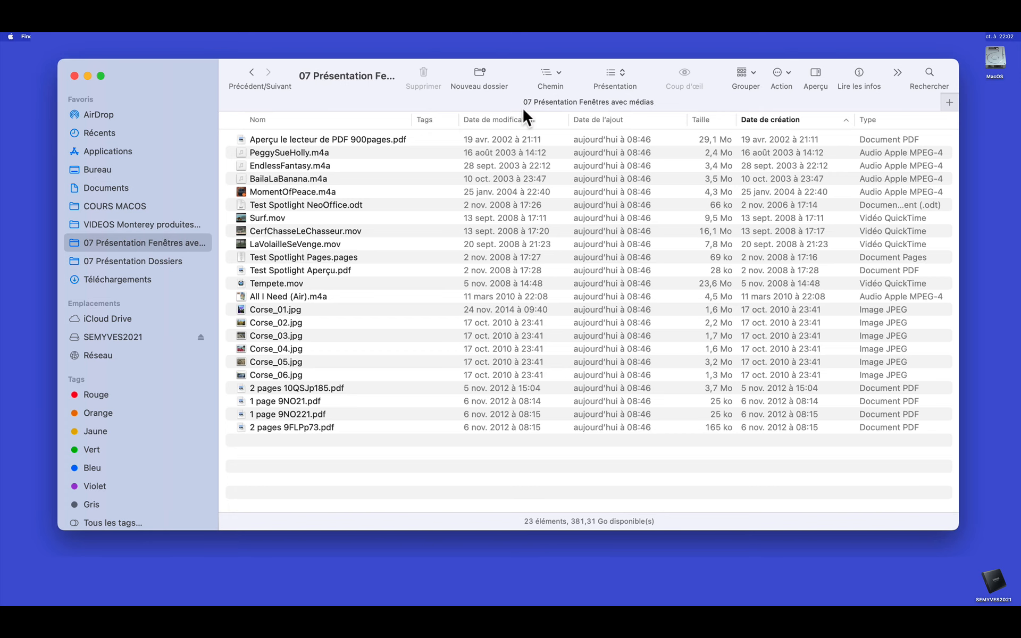
{"action": "left_click", "coordinate": [612, 73]}
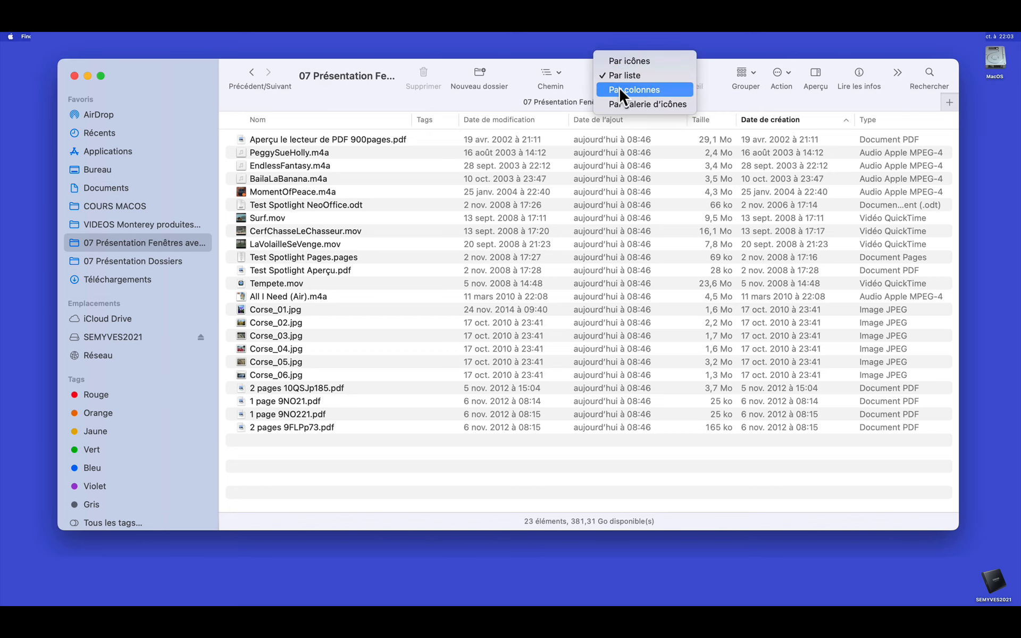
{"action": "left_click", "coordinate": [620, 91]}
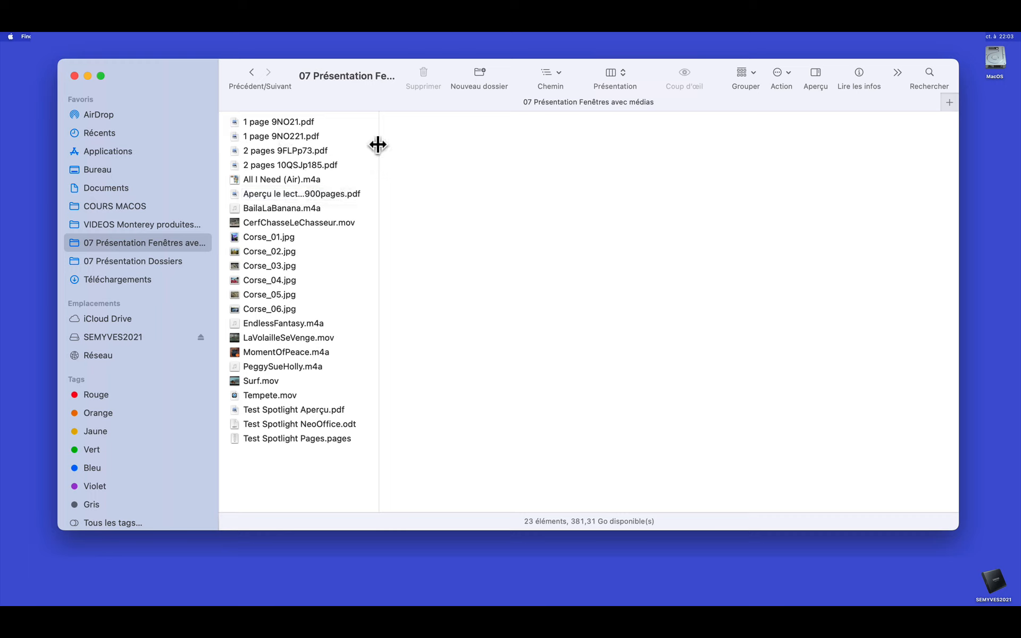
{"action": "left_click_drag", "start_coordinate": [378, 144], "coordinate": [335, 146]}
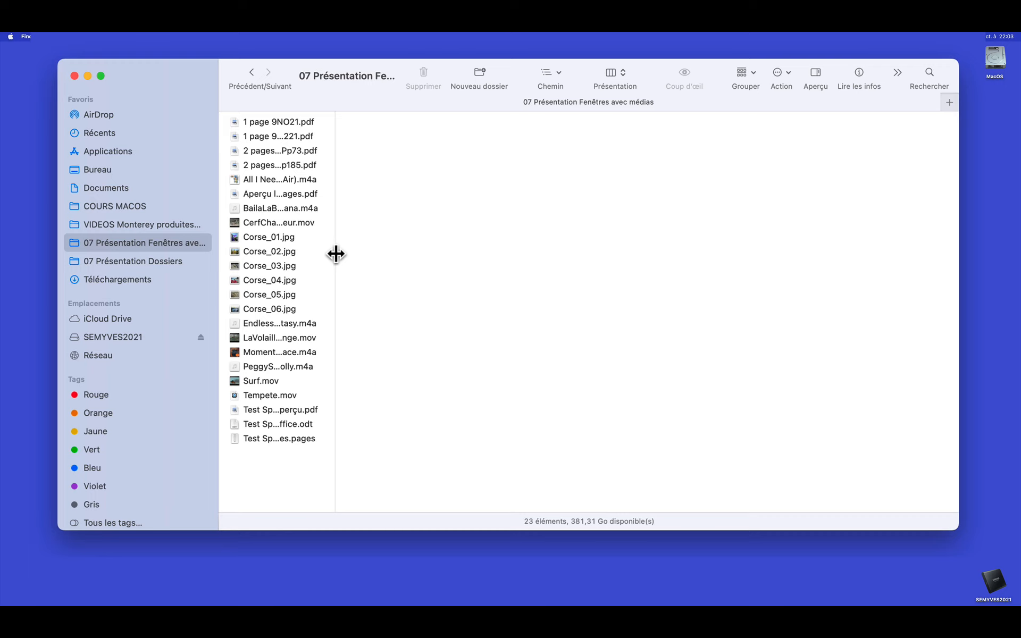
{"action": "left_click_drag", "start_coordinate": [335, 254], "coordinate": [430, 259]}
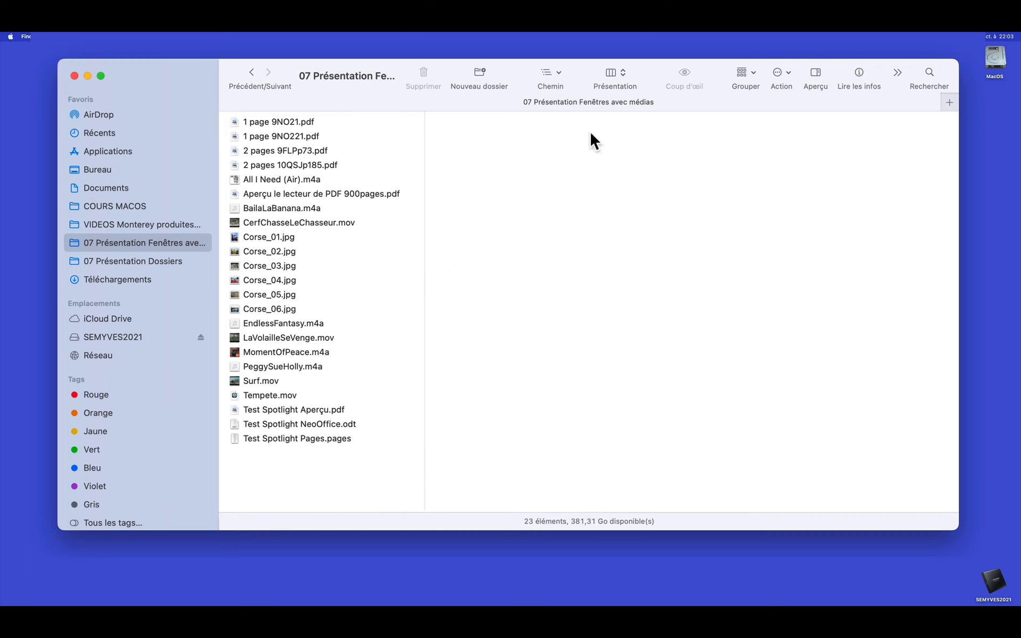
- Switch the 07 Présentation Fenêtres avec médias folder back to list view
{"action": "left_click", "coordinate": [541, 76]}
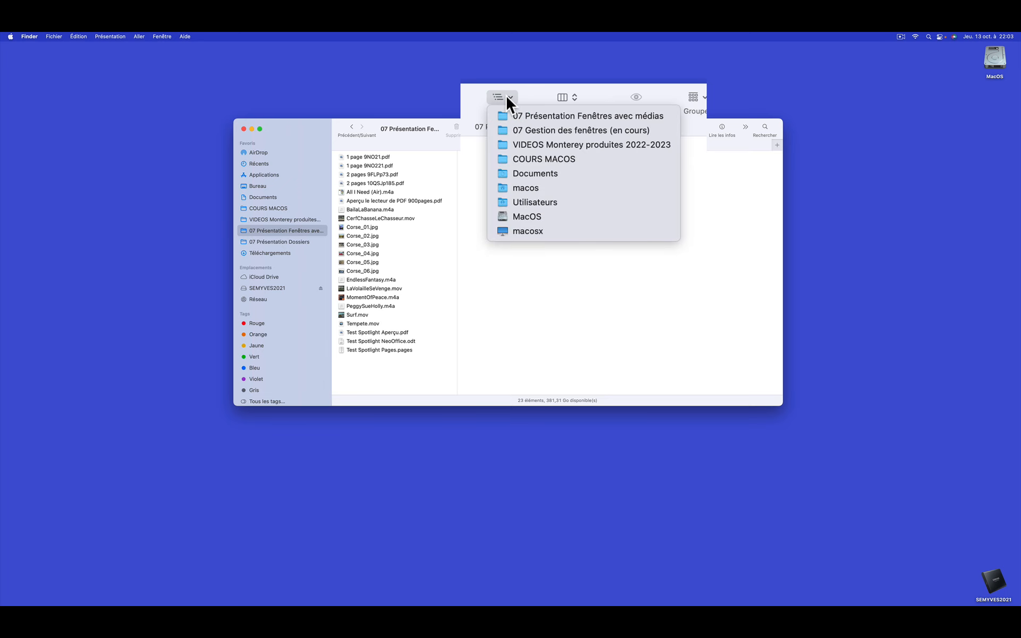
{"action": "left_click", "coordinate": [522, 98]}
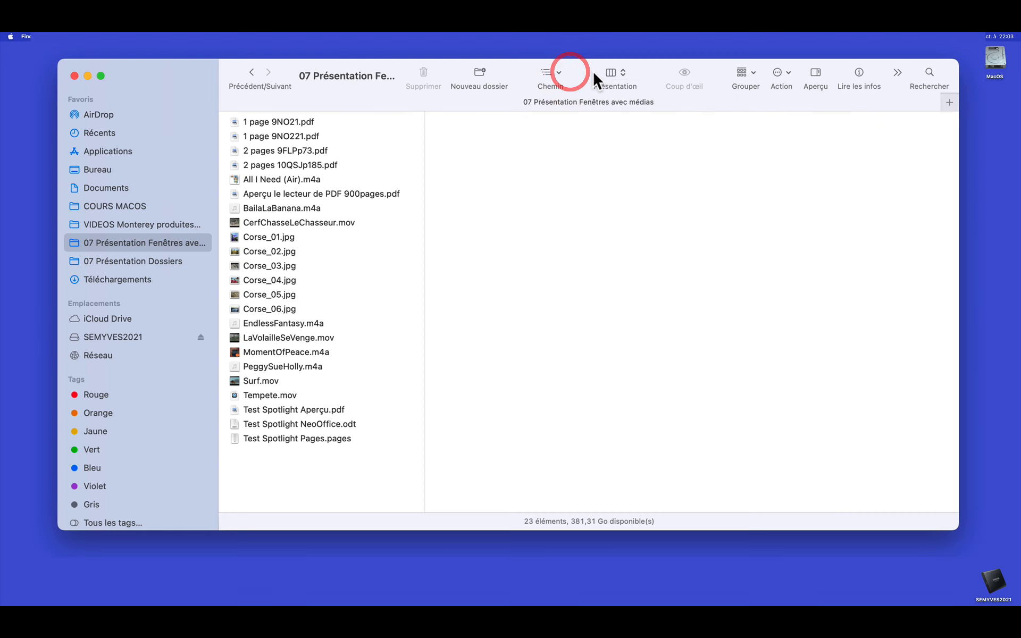
{"action": "left_click", "coordinate": [557, 99]}
{"action": "left_click", "coordinate": [618, 59]}
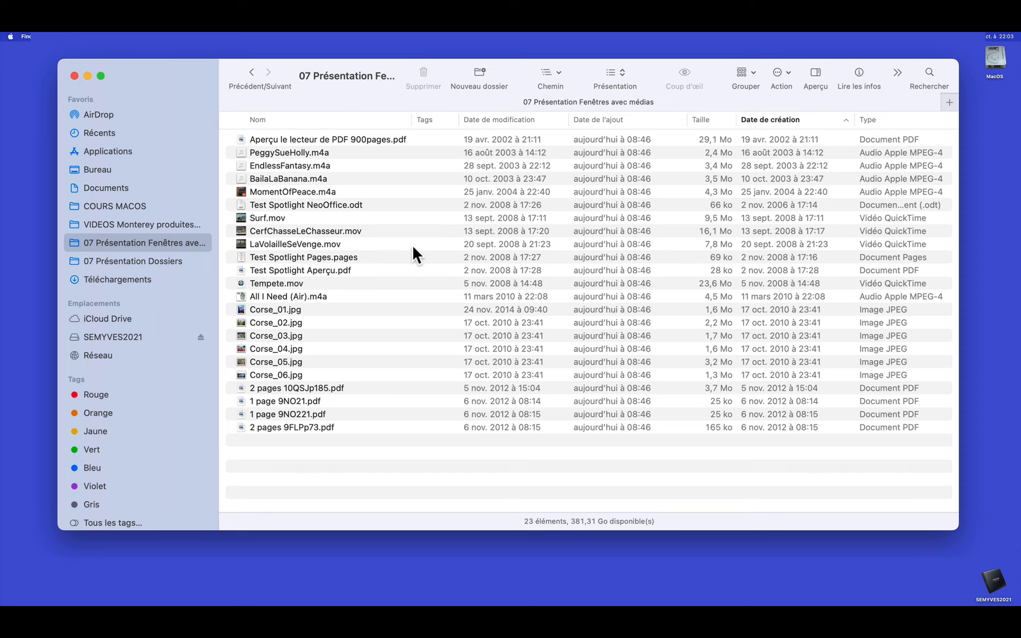
- Display 07 Présentation Dossiers as a list and expand MACOS with its Chenis à mettre sur le bureau subfolder
{"action": "left_click", "coordinate": [123, 262]}
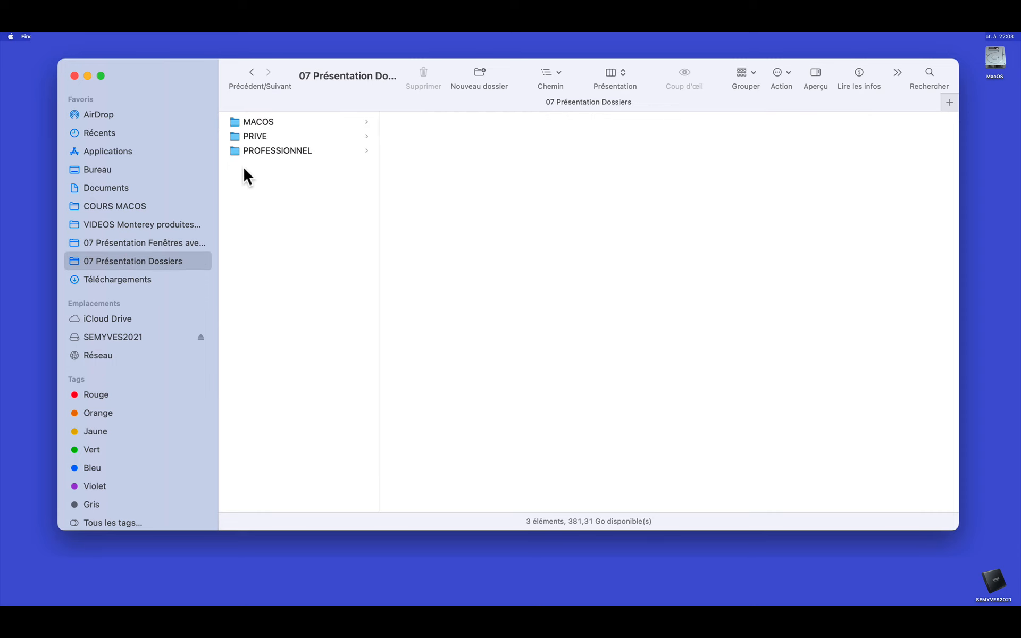
{"action": "left_click", "coordinate": [612, 77]}
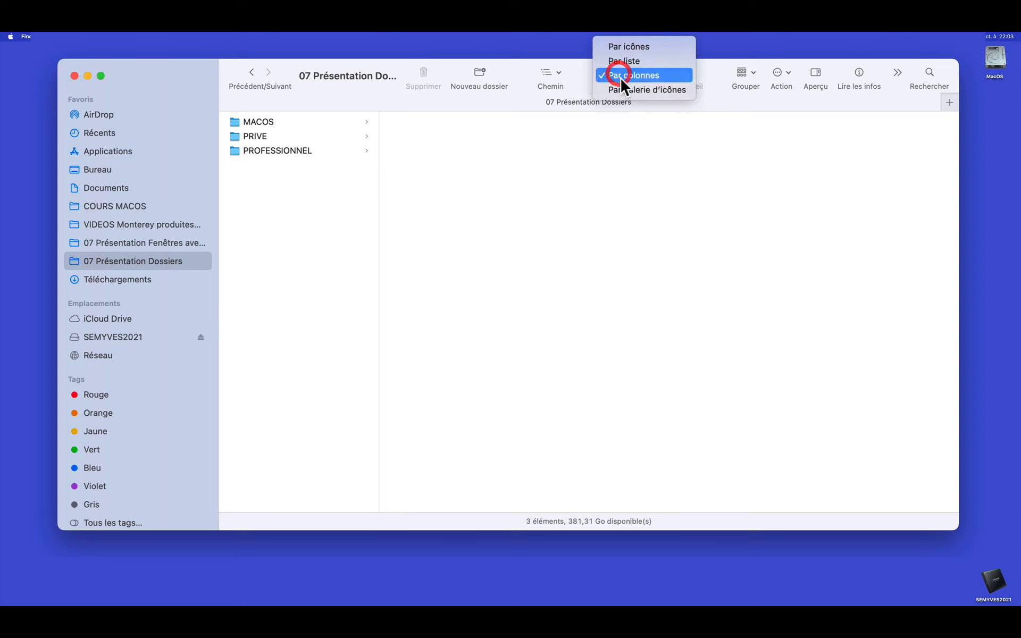
{"action": "left_click", "coordinate": [598, 60]}
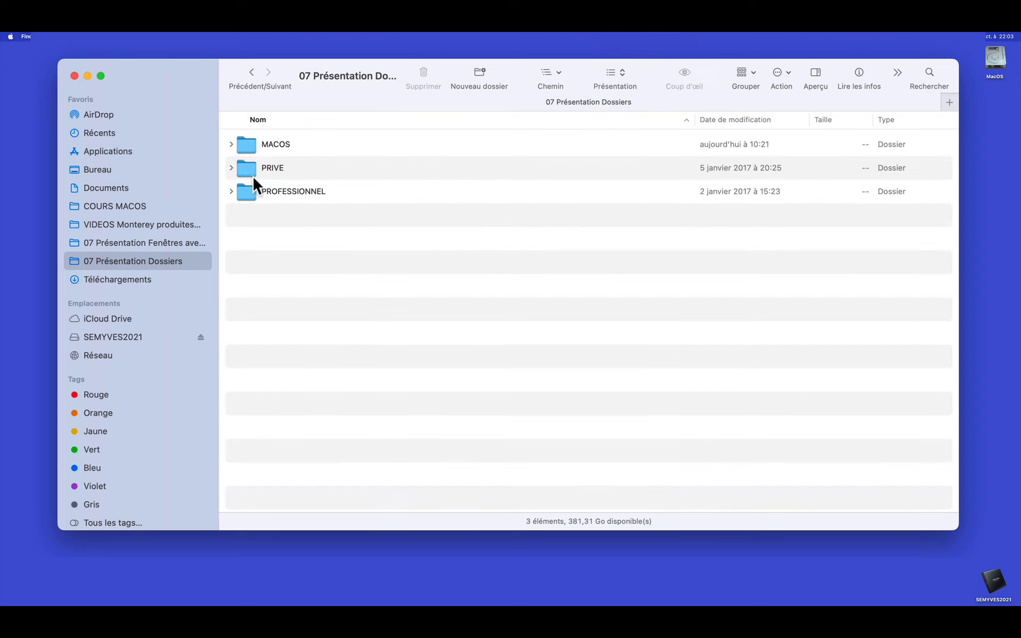
{"action": "left_click", "coordinate": [231, 143]}
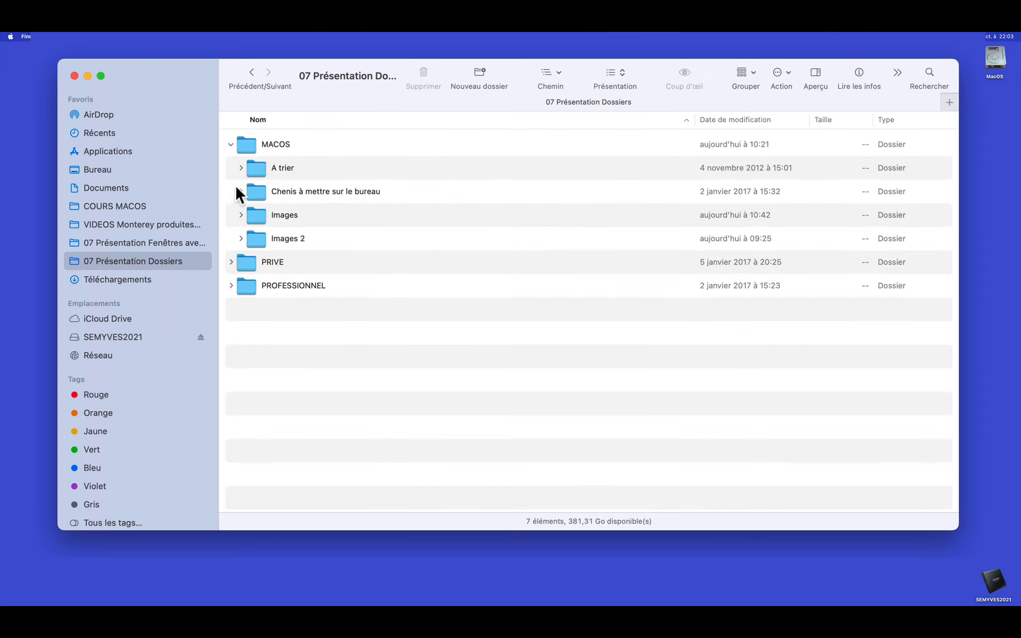
{"action": "left_click", "coordinate": [241, 190]}
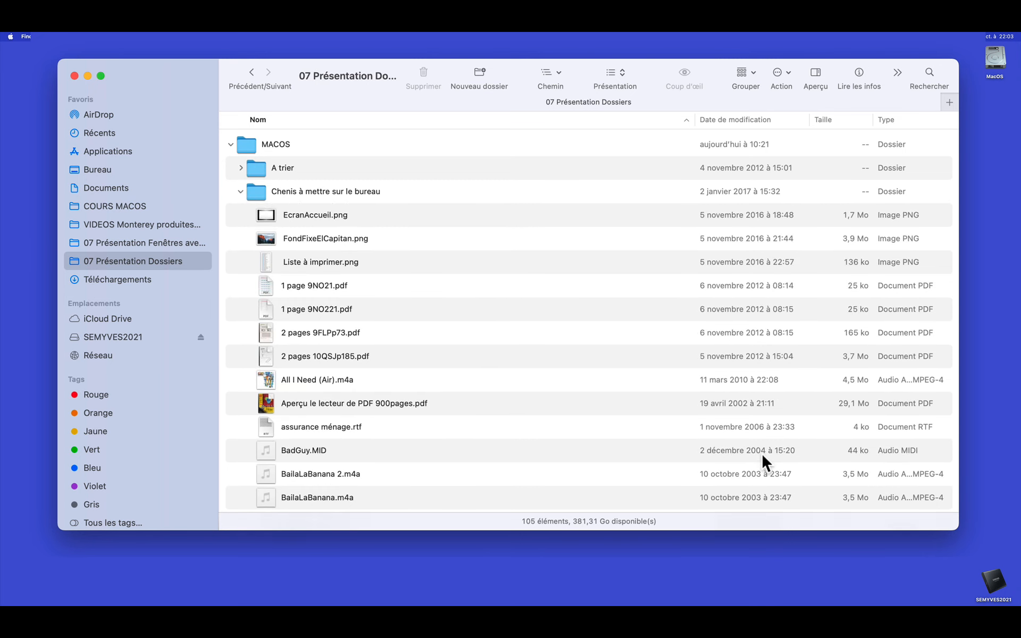
- Enlarge the Finder window and narrow the Nom column to bring the modification dates closer to the file names
{"action": "left_click_drag", "start_coordinate": [956, 529], "coordinate": [891, 596]}
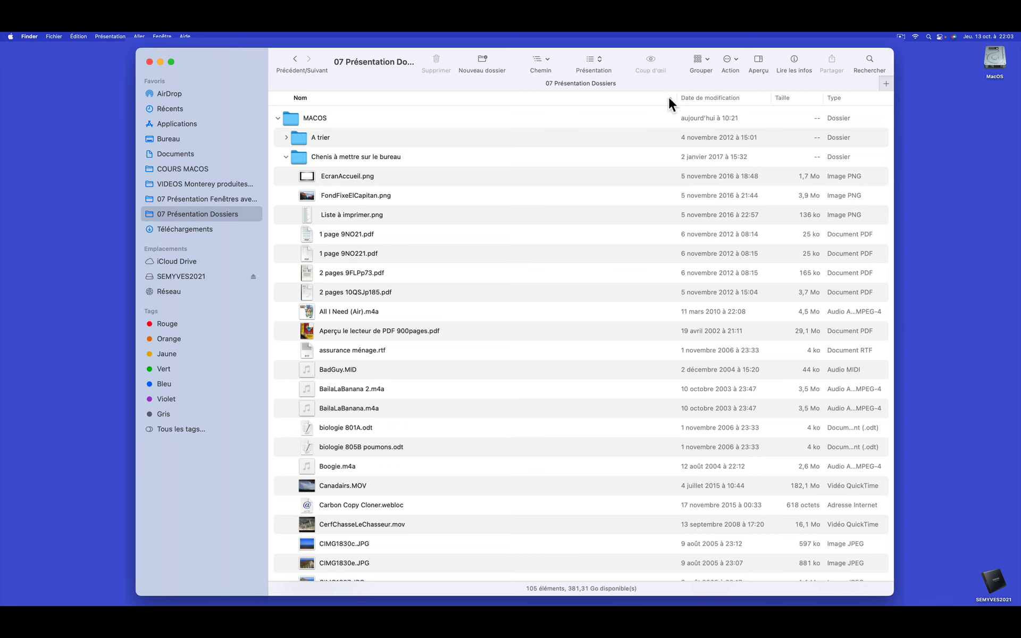
{"action": "left_click_drag", "start_coordinate": [674, 98], "coordinate": [601, 126]}
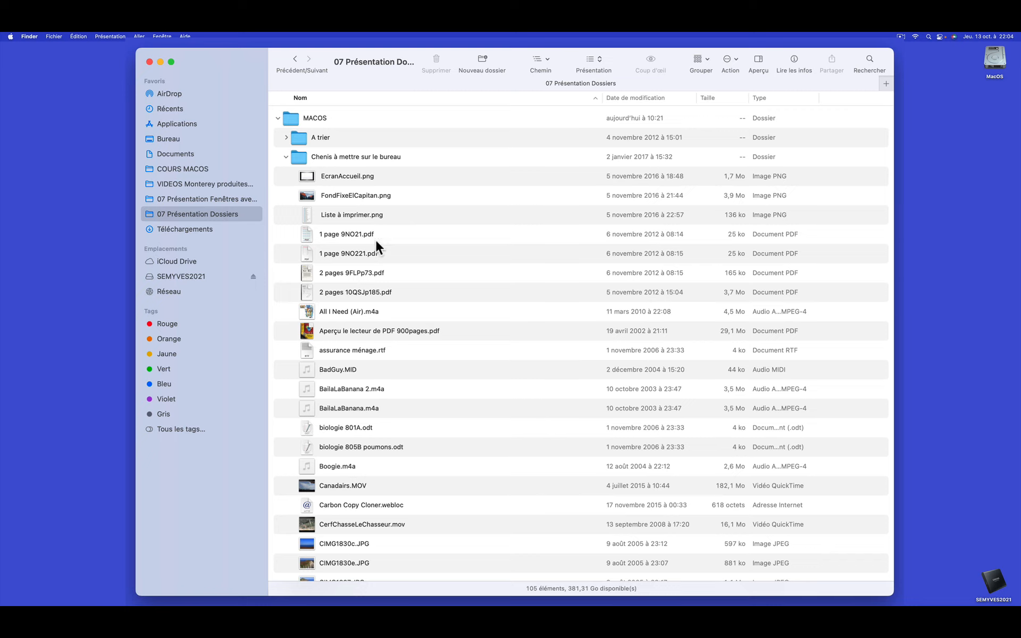
- Select Aperçu le lecteur de PDF 900pages.pdf, then collapse Chenis à mettre sur le bureau and expand A trier instead
{"action": "left_click", "coordinate": [413, 330]}
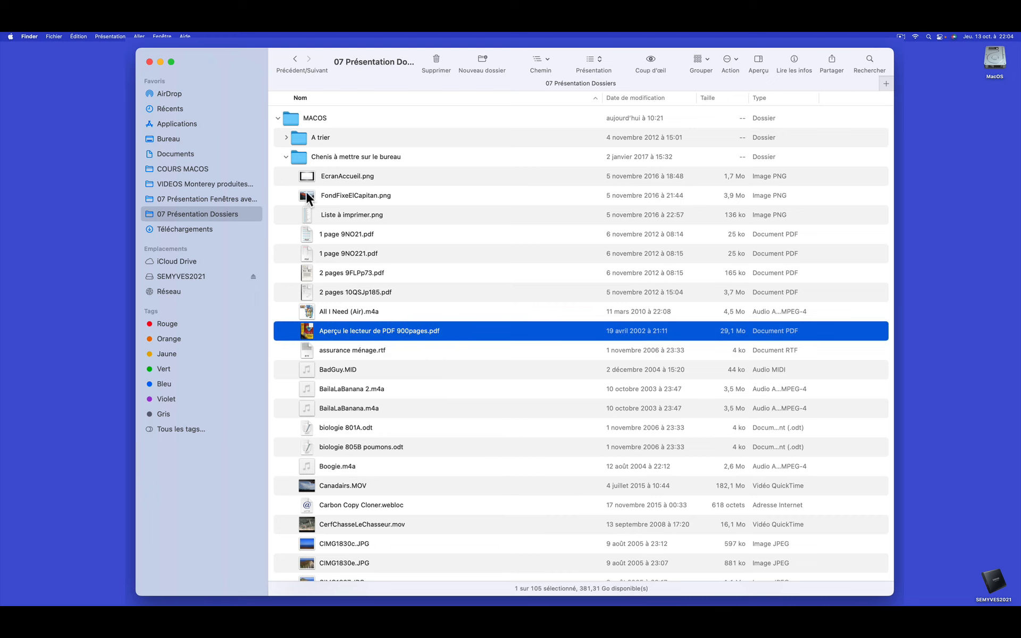
{"action": "left_click", "coordinate": [285, 156]}
{"action": "left_click", "coordinate": [286, 137]}
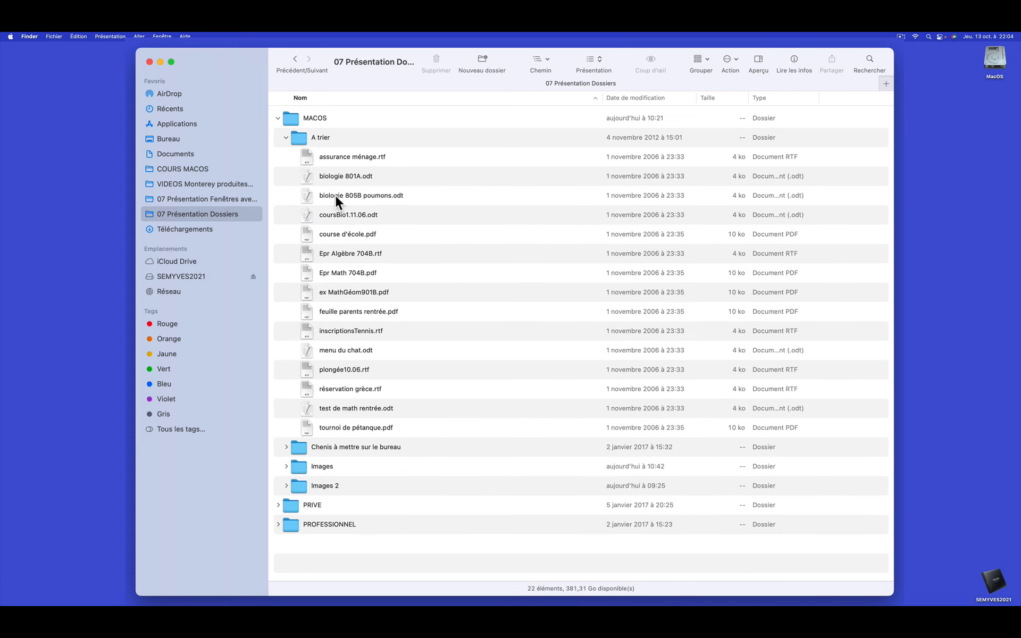
- Switch to column view and browse the A trier and Chenis à mettre sur le bureau subfolders of MACOS
{"action": "left_click", "coordinate": [602, 62]}
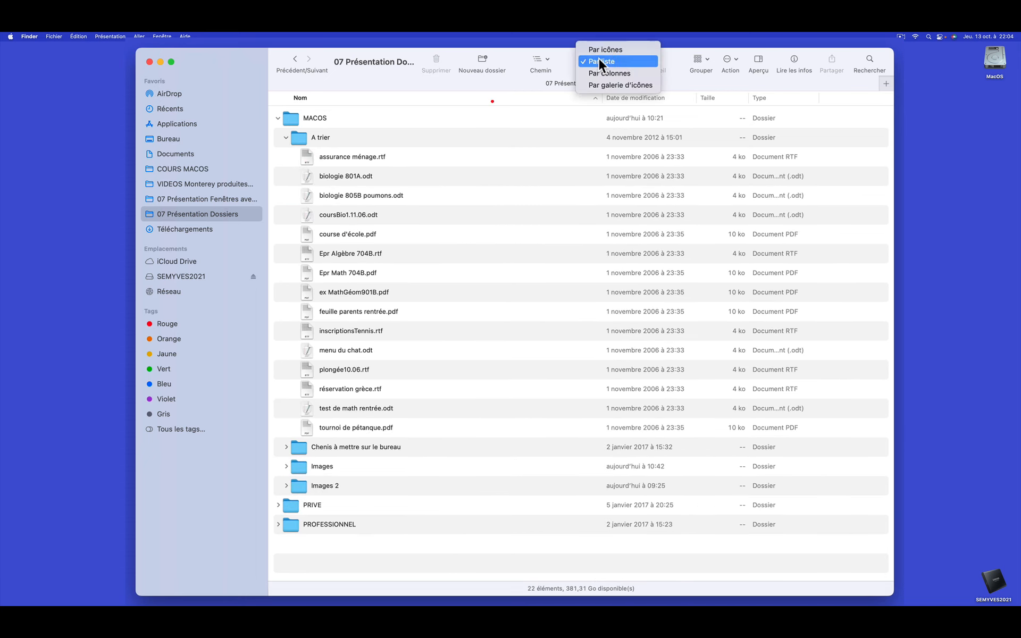
{"action": "left_click", "coordinate": [607, 72]}
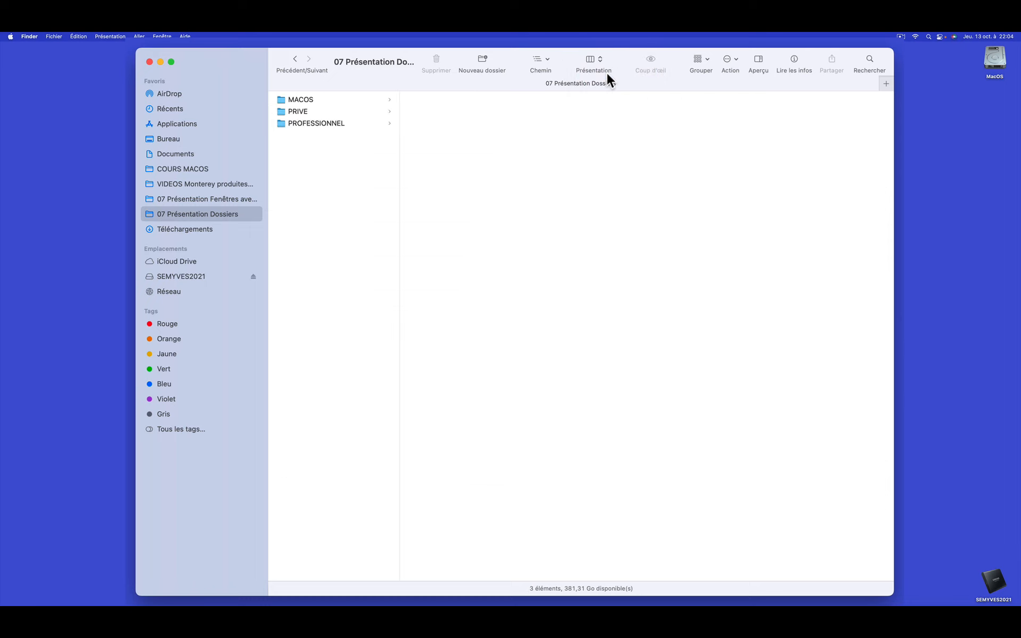
{"action": "left_click", "coordinate": [302, 99]}
{"action": "left_click", "coordinate": [420, 98]}
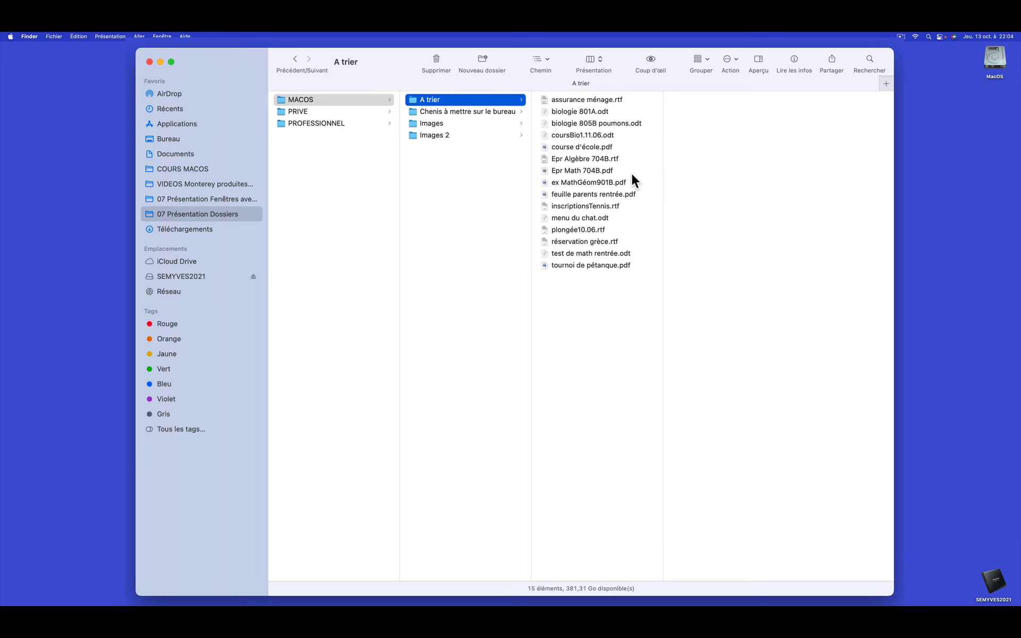
{"action": "left_click", "coordinate": [449, 109]}
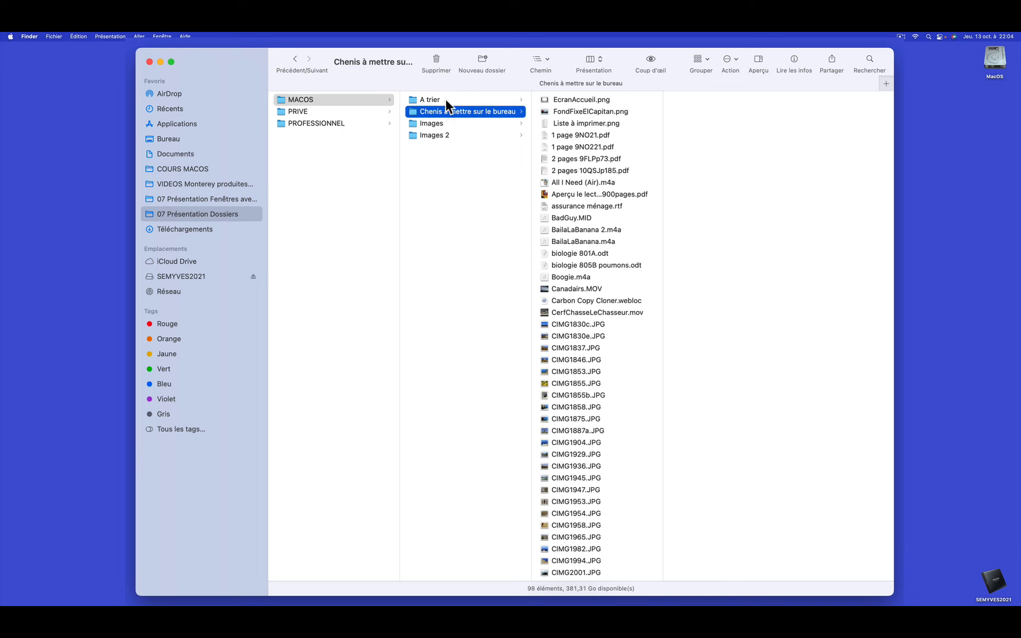
{"action": "left_click", "coordinate": [445, 100]}
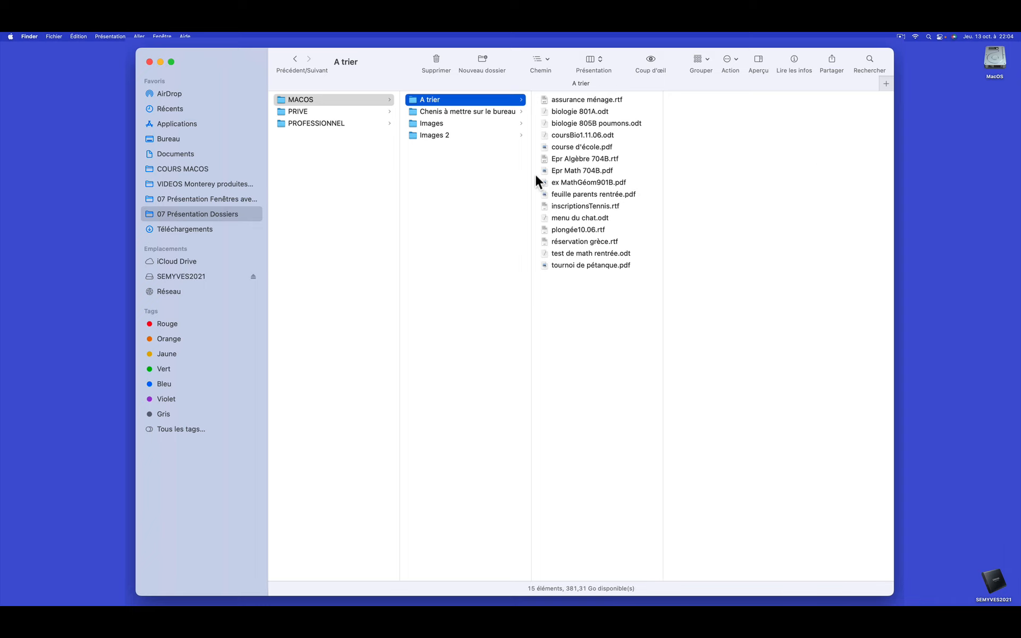
- Open the PROFESSIONNEL folder and display its contents as an icon gallery
{"action": "left_click", "coordinate": [316, 123]}
{"action": "left_click", "coordinate": [589, 69]}
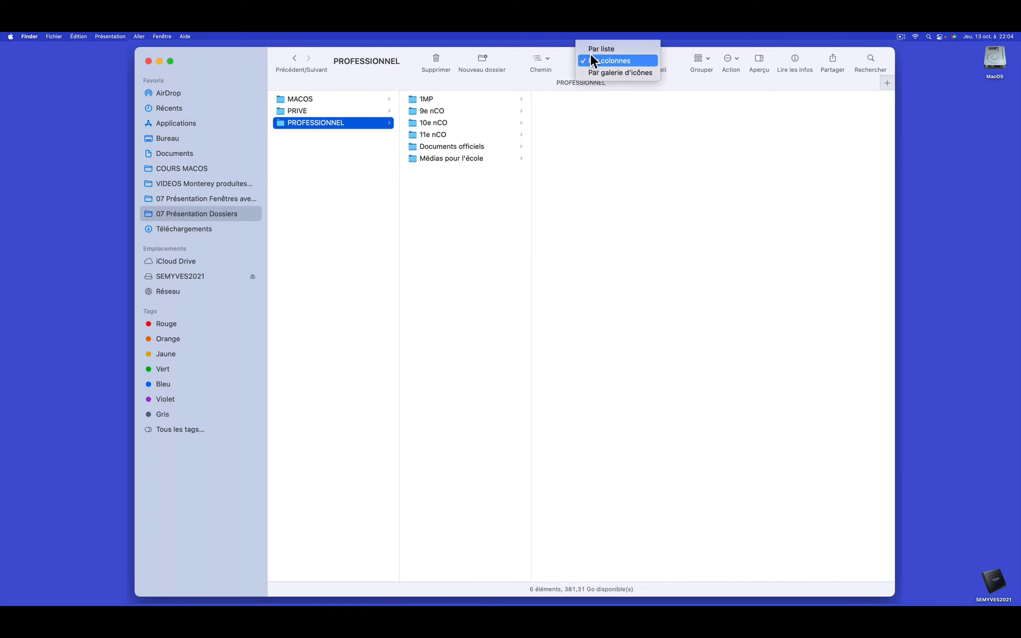
{"action": "left_click", "coordinate": [602, 73]}
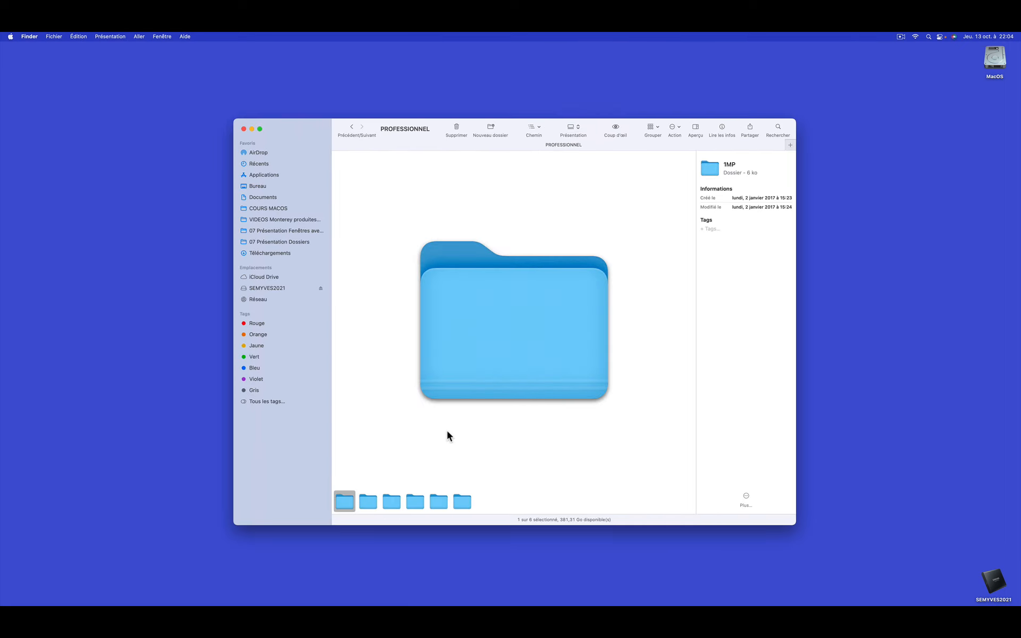
- Look through the 9e nCO, 10e nCO and 11e nCO folders one after another in the gallery
{"action": "left_click", "coordinate": [368, 501]}
{"action": "left_click", "coordinate": [392, 502]}
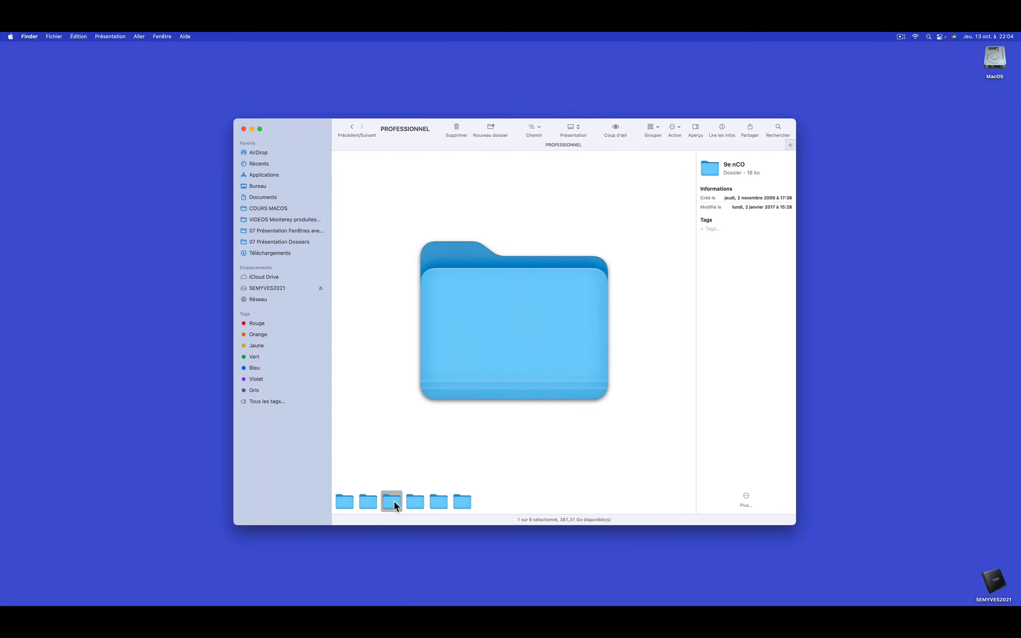
{"action": "left_click", "coordinate": [416, 502]}
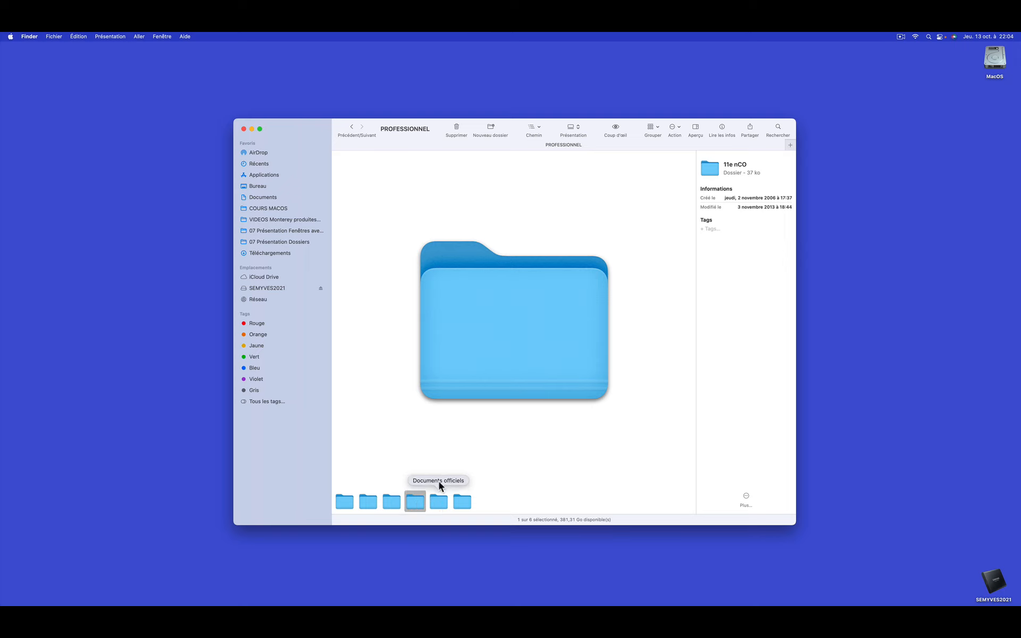
- Look through the Documents officiels and Médias pour l'école folders in the PROFESSIONNEL gallery
{"action": "left_click", "coordinate": [440, 502]}
{"action": "left_click", "coordinate": [462, 502]}
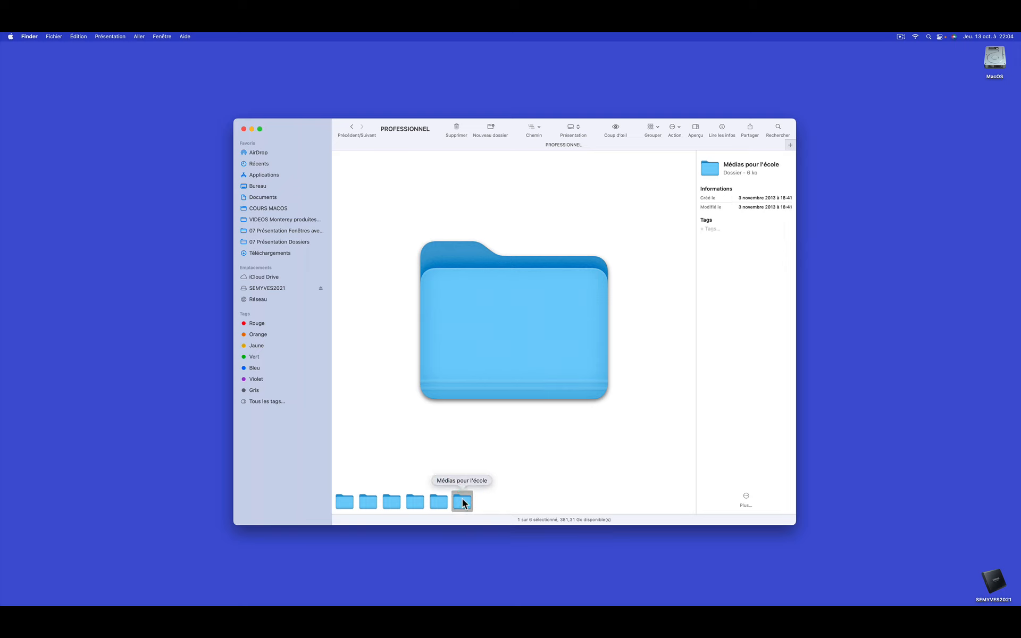
{"action": "left_click", "coordinate": [437, 503]}
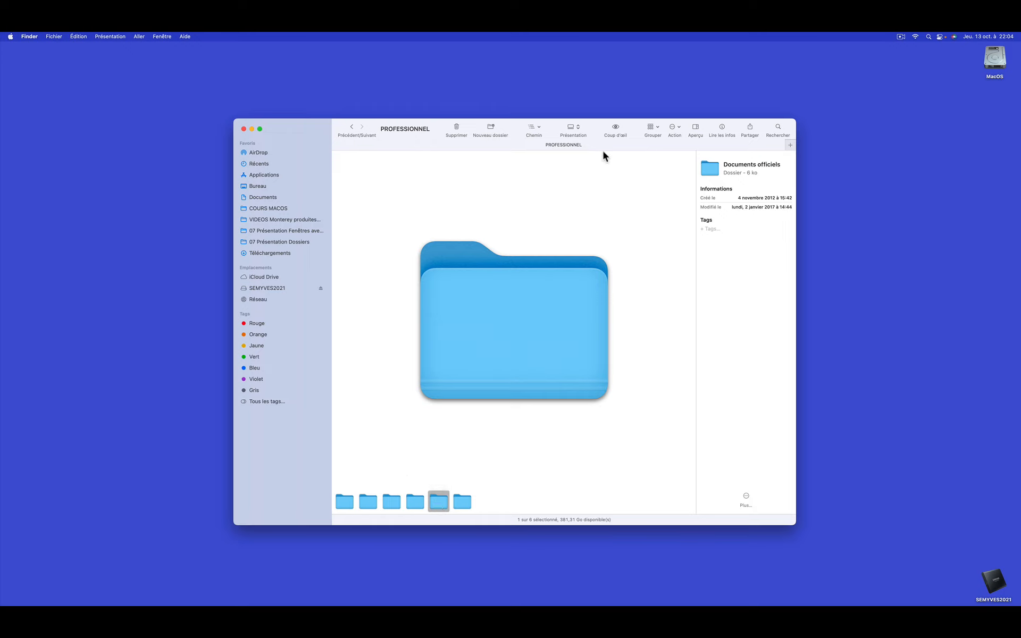
{"action": "left_click", "coordinate": [579, 131]}
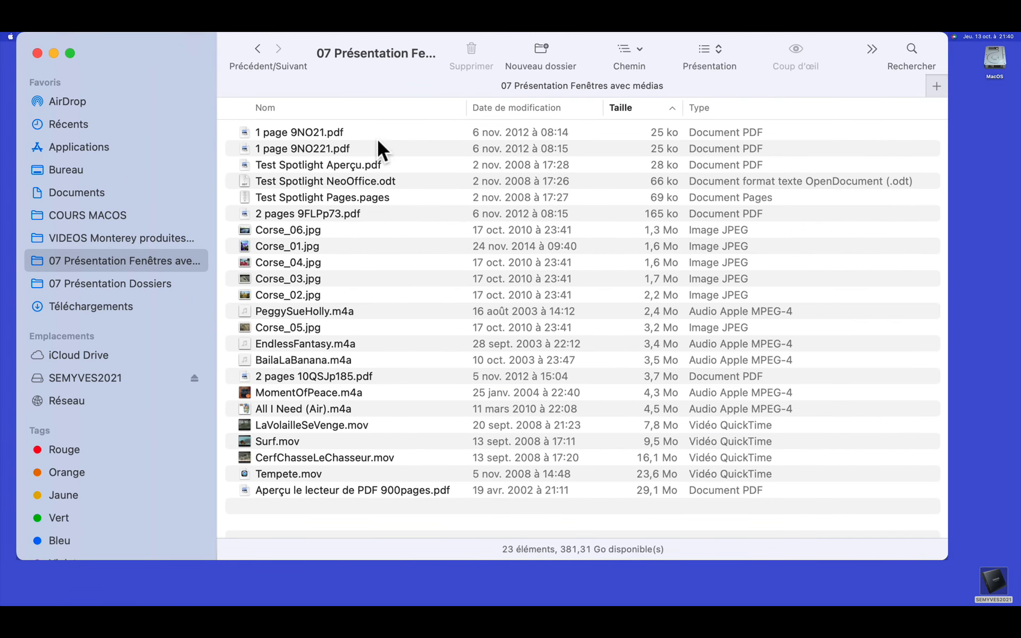
- Sort the 07 Présentation Fenêtres avec médias files by name in both directions, by Date de modification, and by ascending name again
{"action": "left_click", "coordinate": [330, 109]}
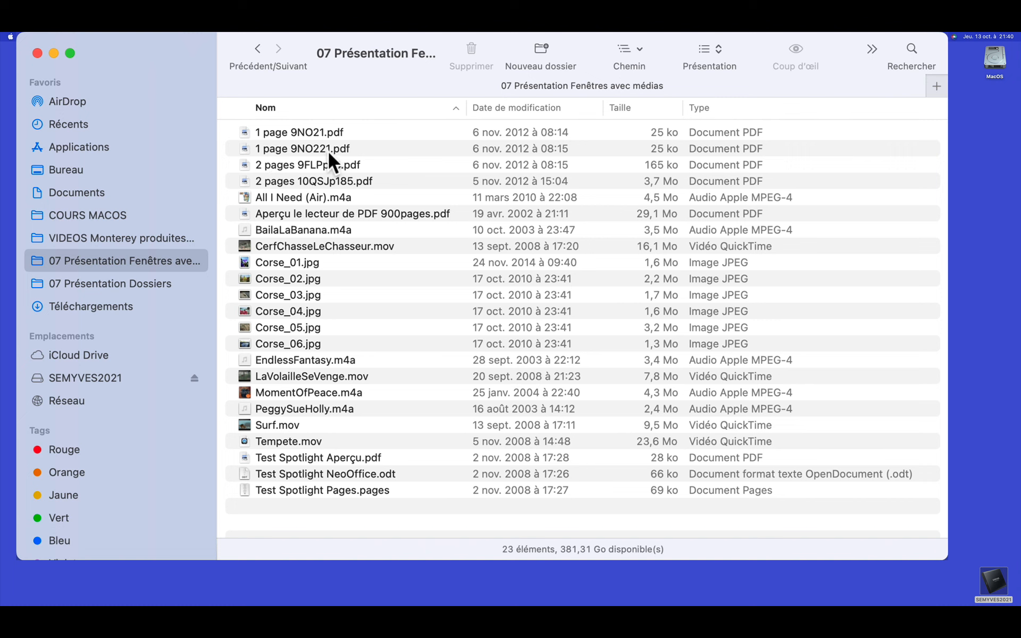
{"action": "left_click", "coordinate": [314, 108]}
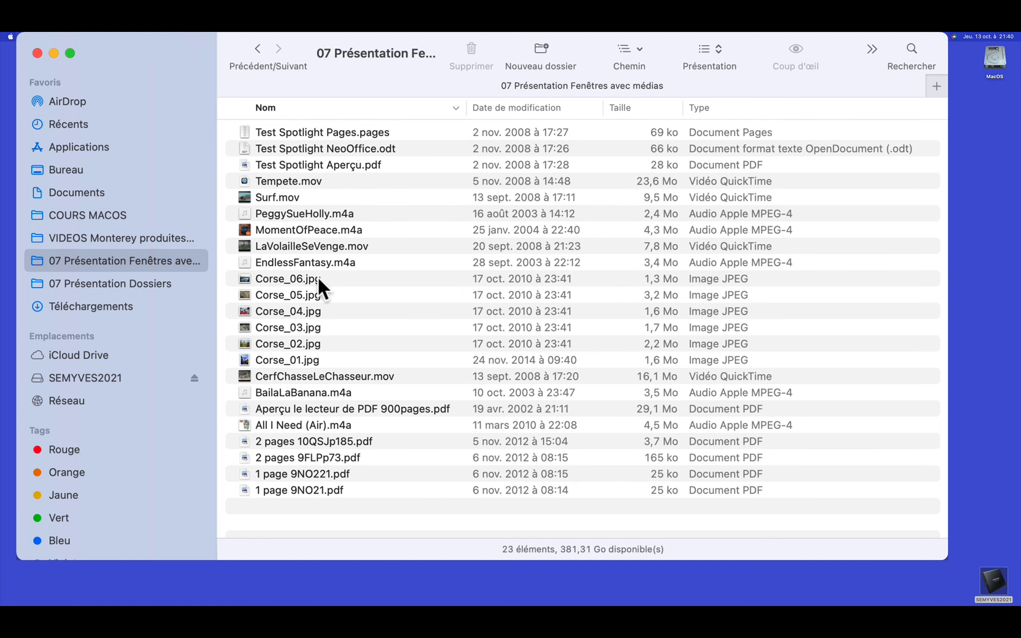
{"action": "left_click", "coordinate": [298, 108]}
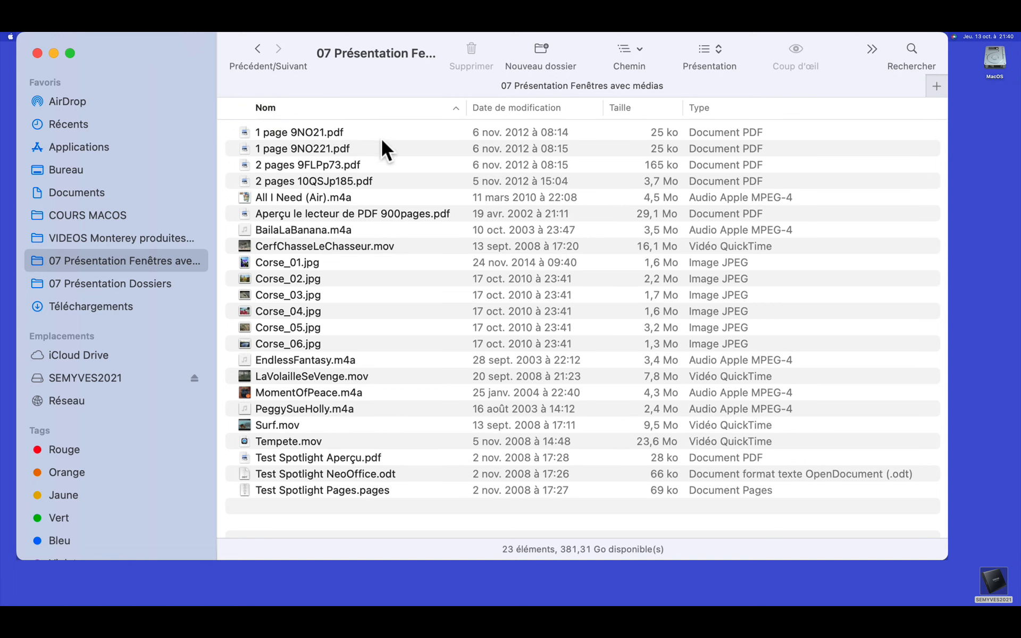
{"action": "left_click", "coordinate": [514, 107]}
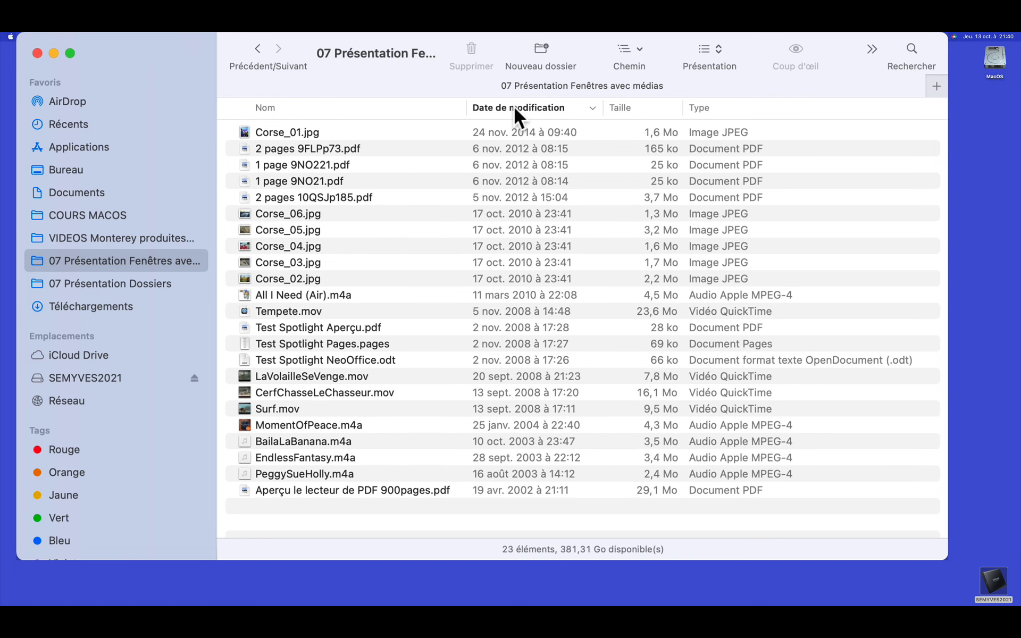
{"action": "left_click", "coordinate": [513, 107]}
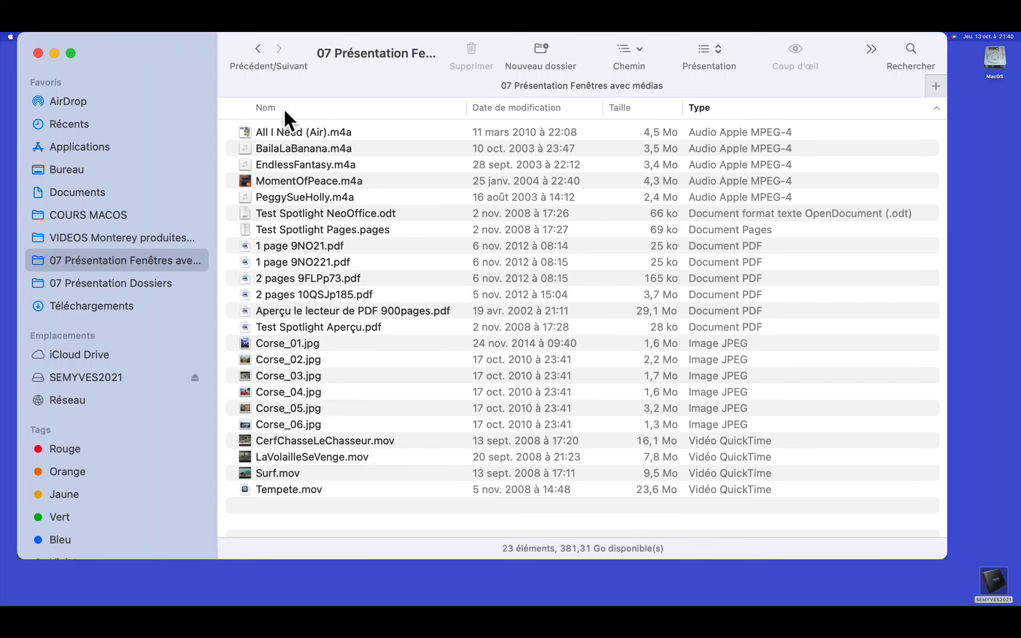
{"action": "left_click", "coordinate": [315, 110]}
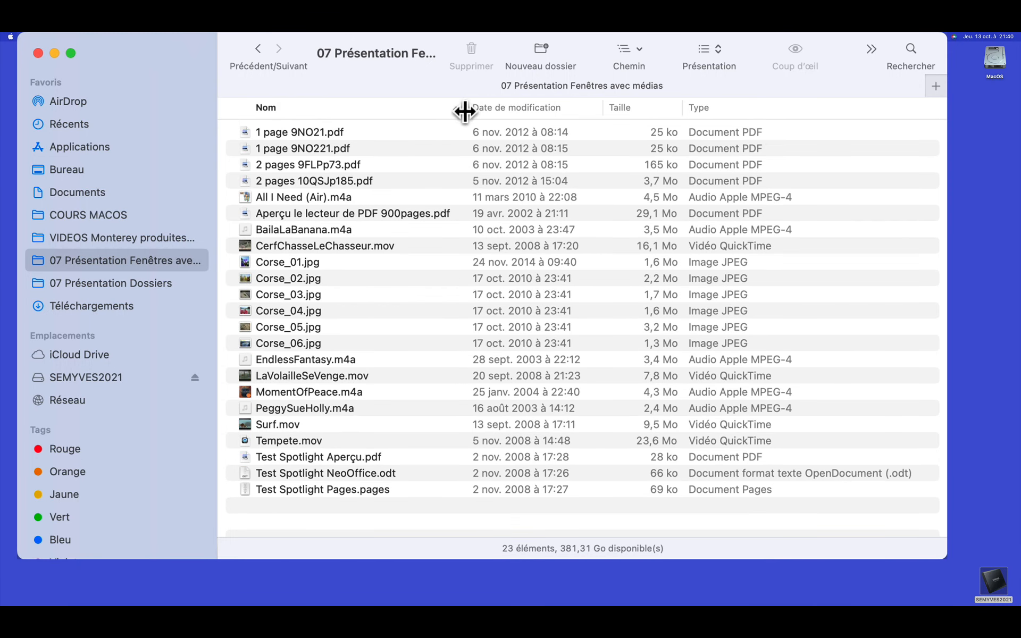
- Narrow the Taille column and adjust the width of the Type column in the file list
{"action": "mouse_move", "coordinate": [465, 111]}
{"action": "left_mouse_down"}
{"action": "mouse_move", "coordinate": [510, 110]}
{"action": "mouse_move", "coordinate": [466, 111]}
{"action": "left_mouse_up"}
{"action": "left_click_drag", "start_coordinate": [680, 109], "coordinate": [661, 110]}
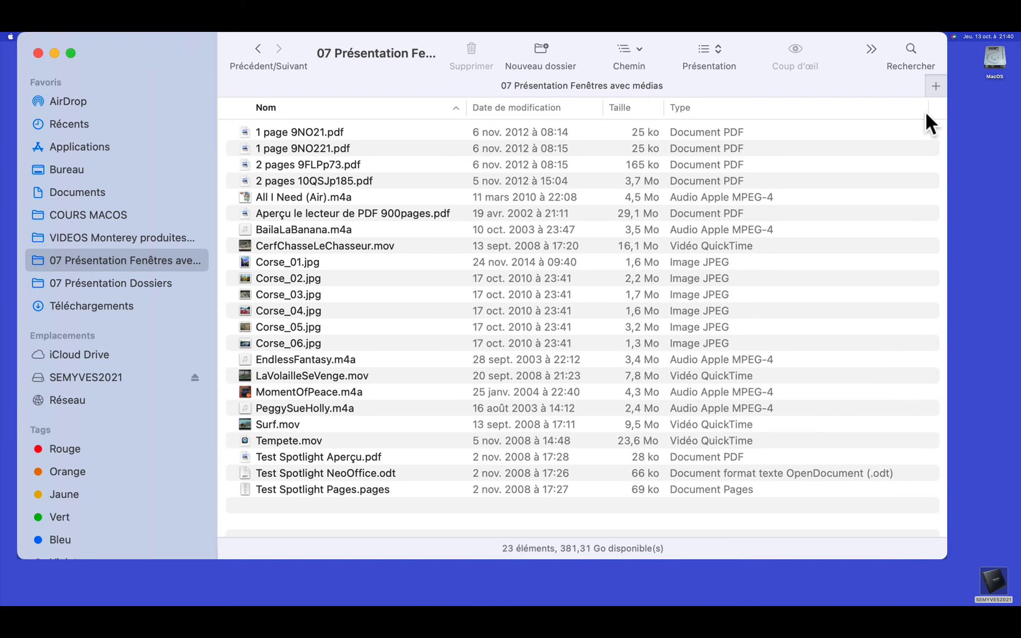
{"action": "left_click_drag", "start_coordinate": [927, 106], "coordinate": [893, 116]}
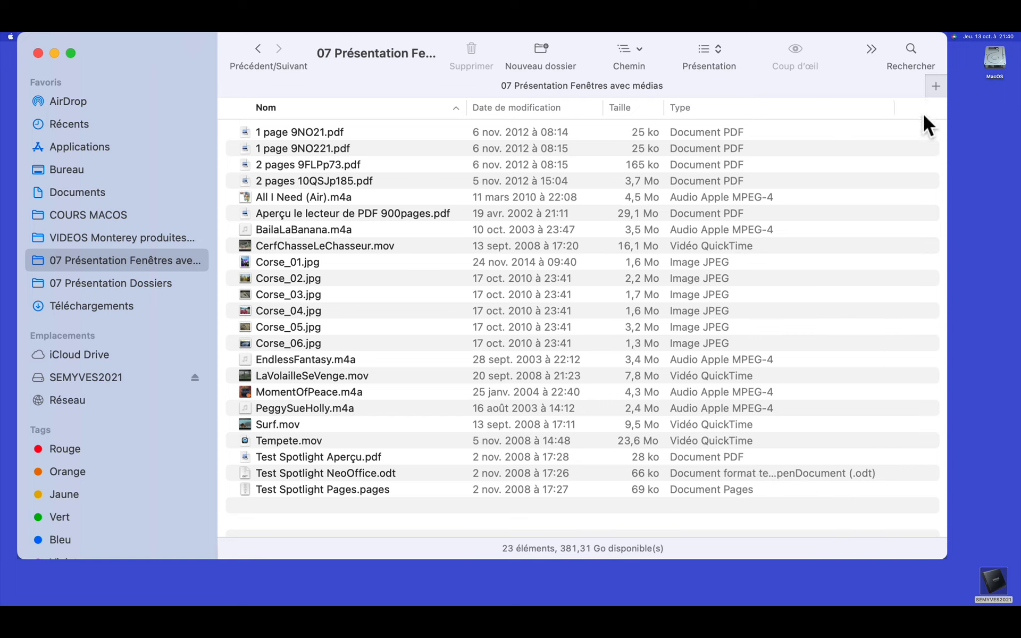
{"action": "left_click_drag", "start_coordinate": [893, 107], "coordinate": [911, 115]}
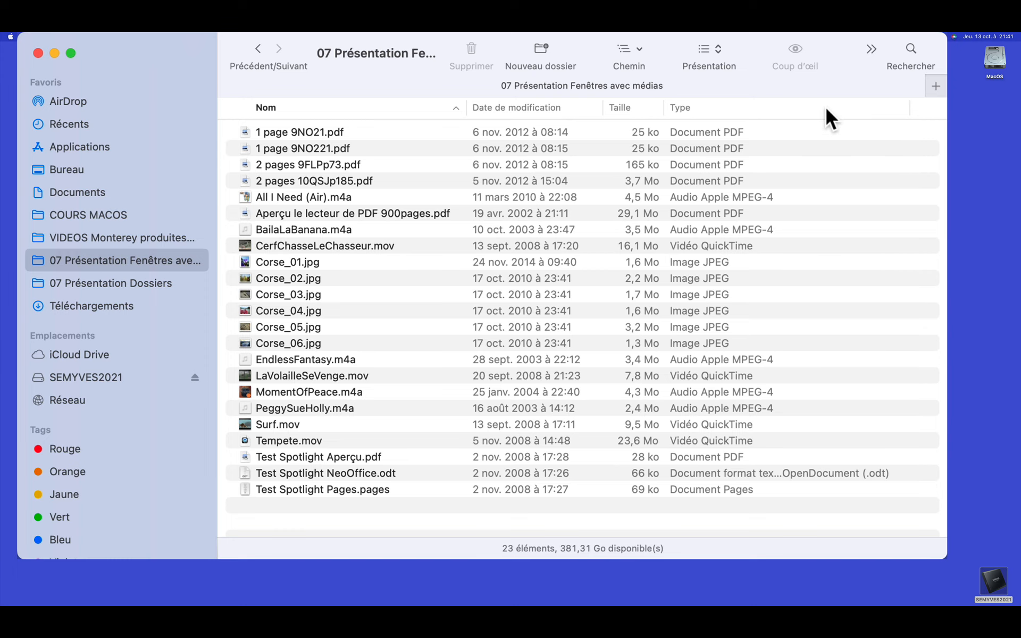
- Add the Date de création and Tags columns to the file list
{"action": "right_click", "coordinate": [825, 108]}
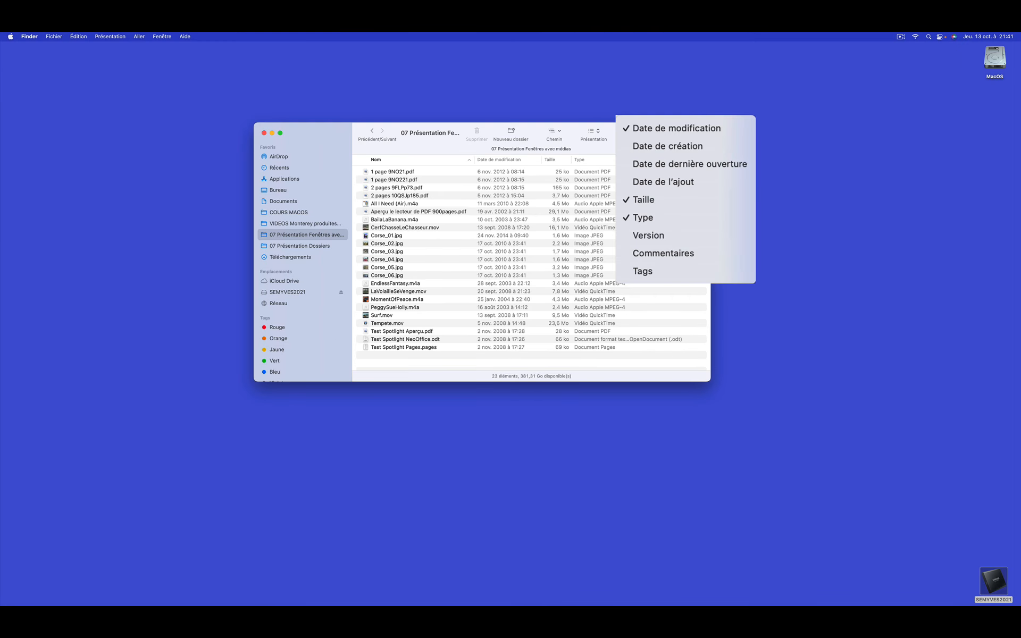
{"action": "left_click", "coordinate": [634, 144]}
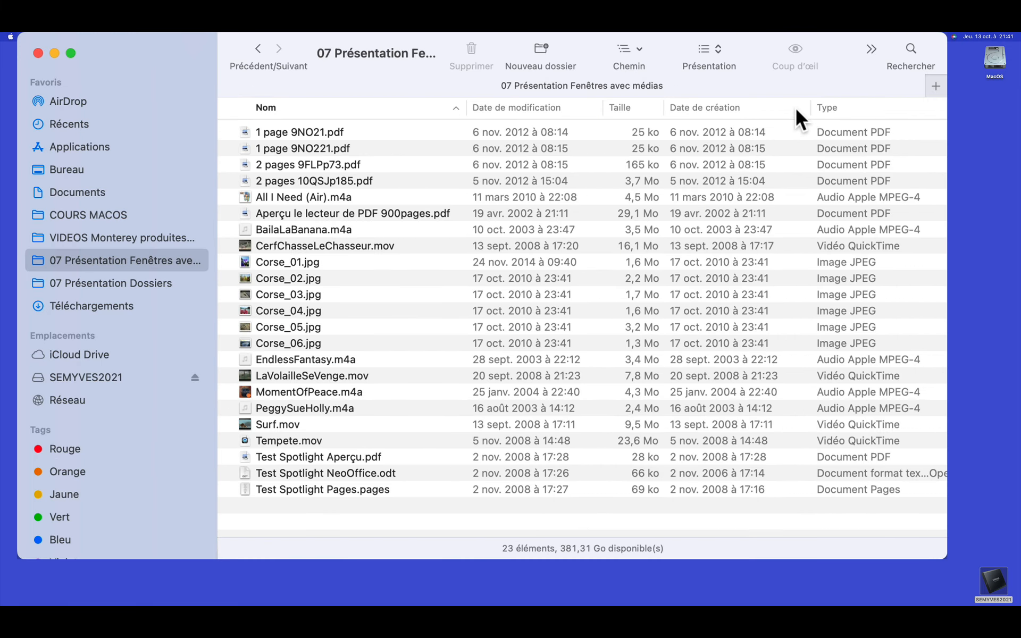
{"action": "right_click", "coordinate": [793, 108]}
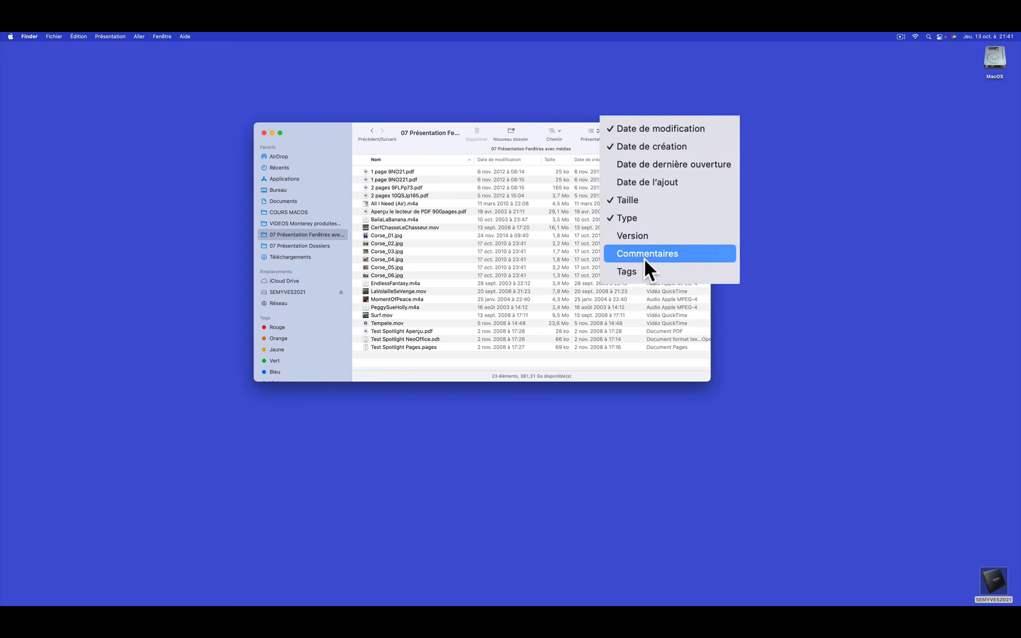
{"action": "left_click", "coordinate": [630, 272]}
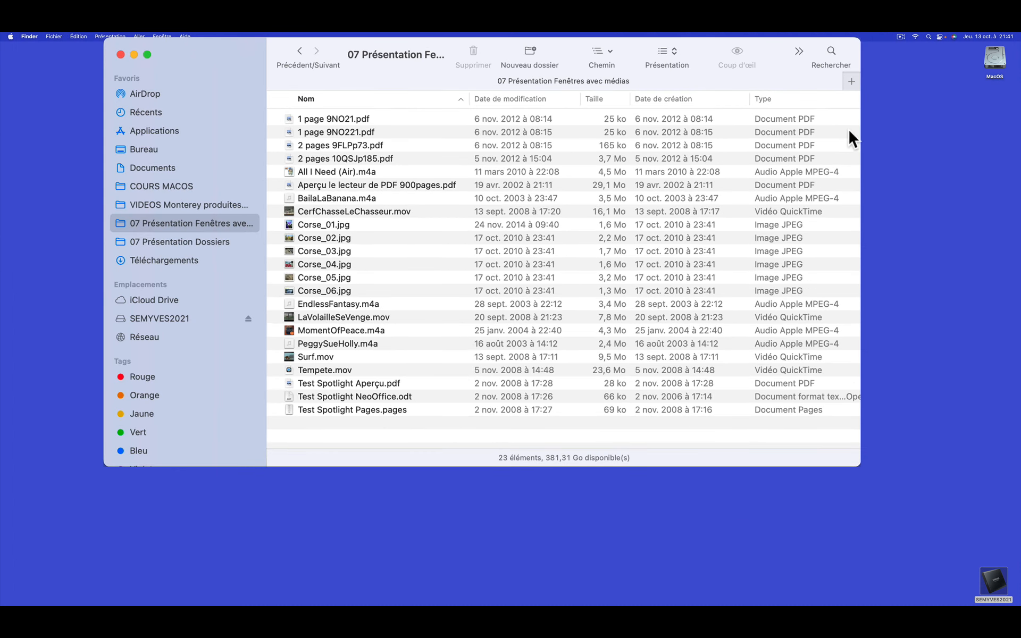
- Widen the window and add the Date de l'ajout column, narrowing the Type and Tags columns to fit it
{"action": "left_click_drag", "start_coordinate": [860, 133], "coordinate": [986, 133]}
{"action": "right_click", "coordinate": [943, 99]}
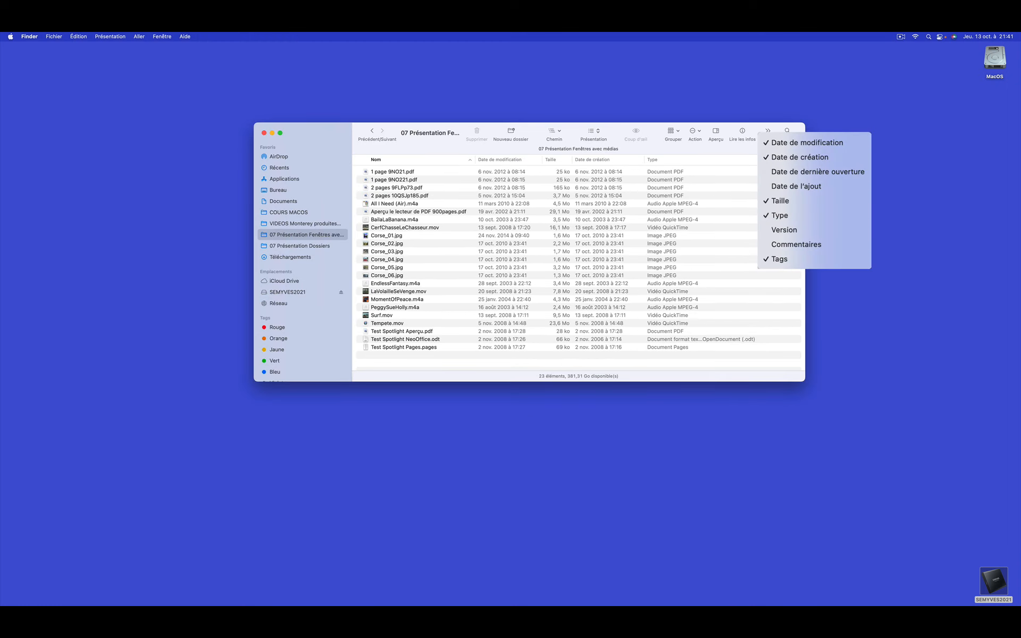
{"action": "left_click", "coordinate": [784, 185]}
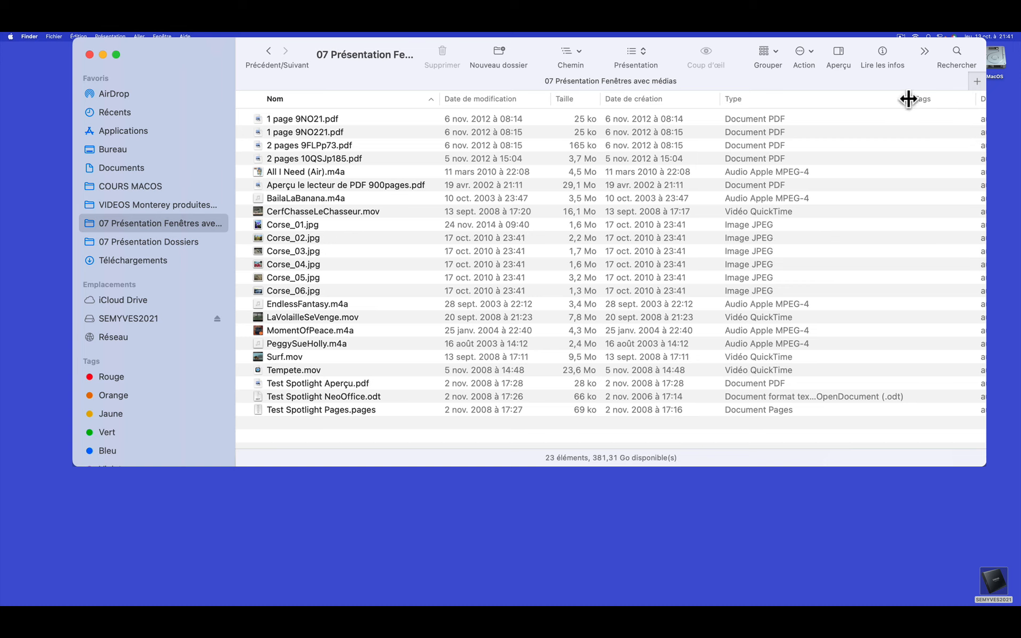
{"action": "left_click_drag", "start_coordinate": [908, 98], "coordinate": [814, 108]}
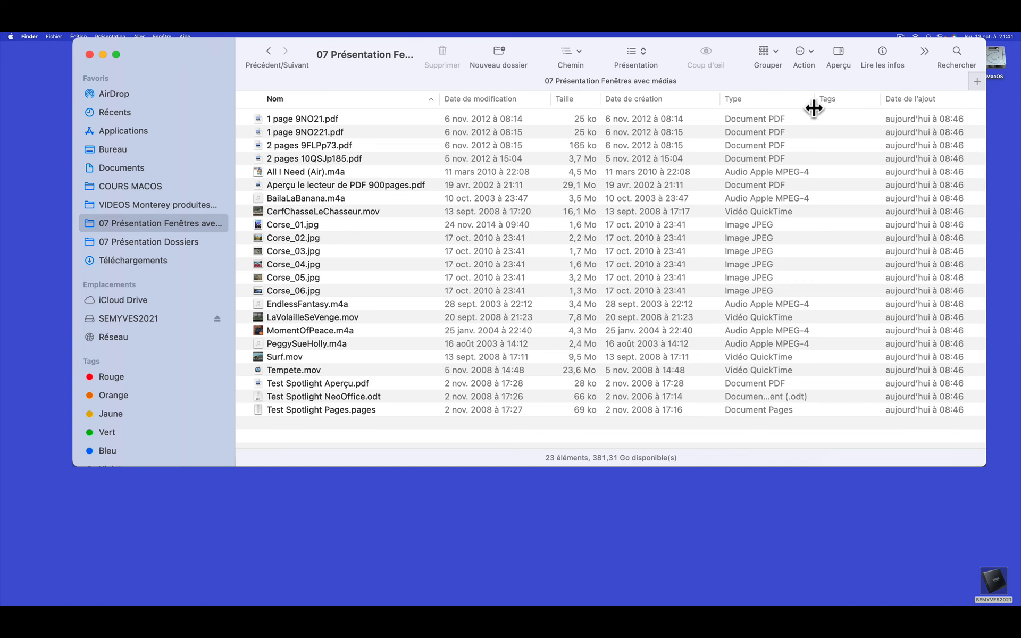
{"action": "left_click_drag", "start_coordinate": [879, 98], "coordinate": [860, 102]}
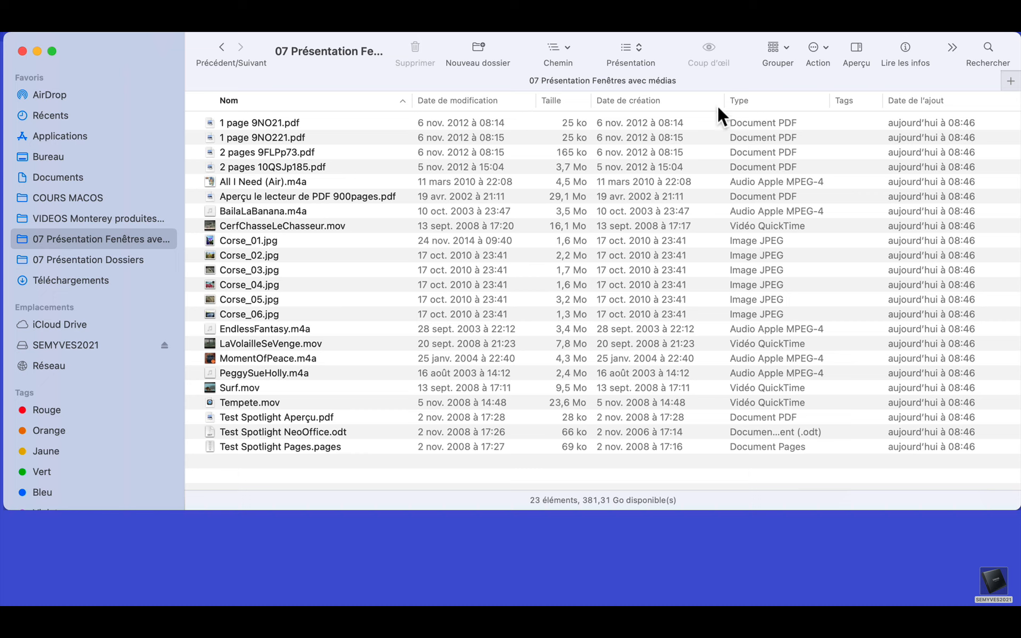
- Move the Date de l'ajout column directly after Date de modification and the Tags column directly after Nom
{"action": "left_click_drag", "start_coordinate": [919, 100], "coordinate": [604, 111]}
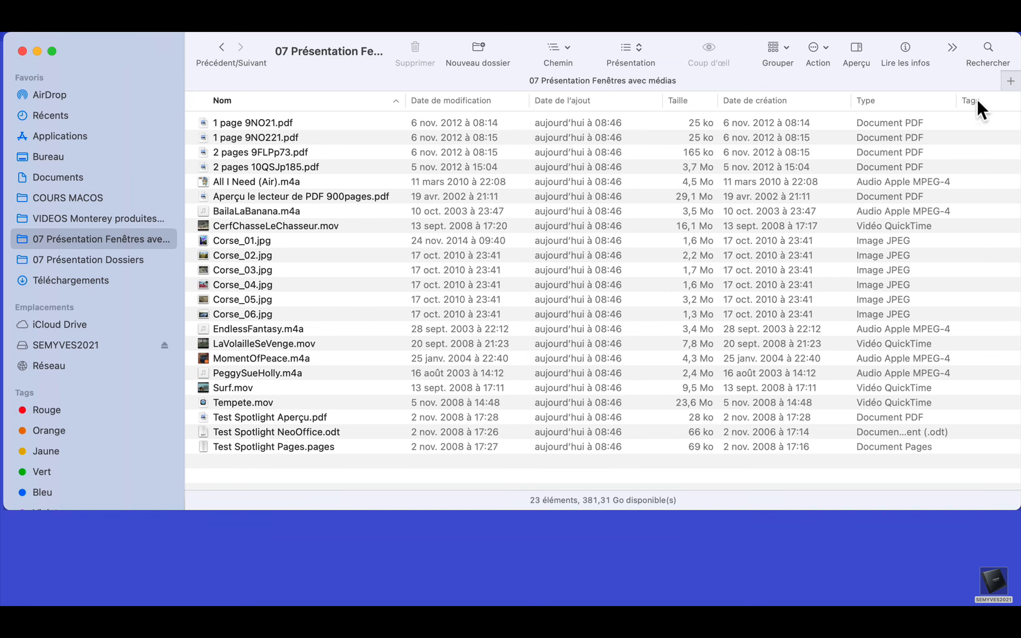
{"action": "left_click_drag", "start_coordinate": [977, 99], "coordinate": [428, 103]}
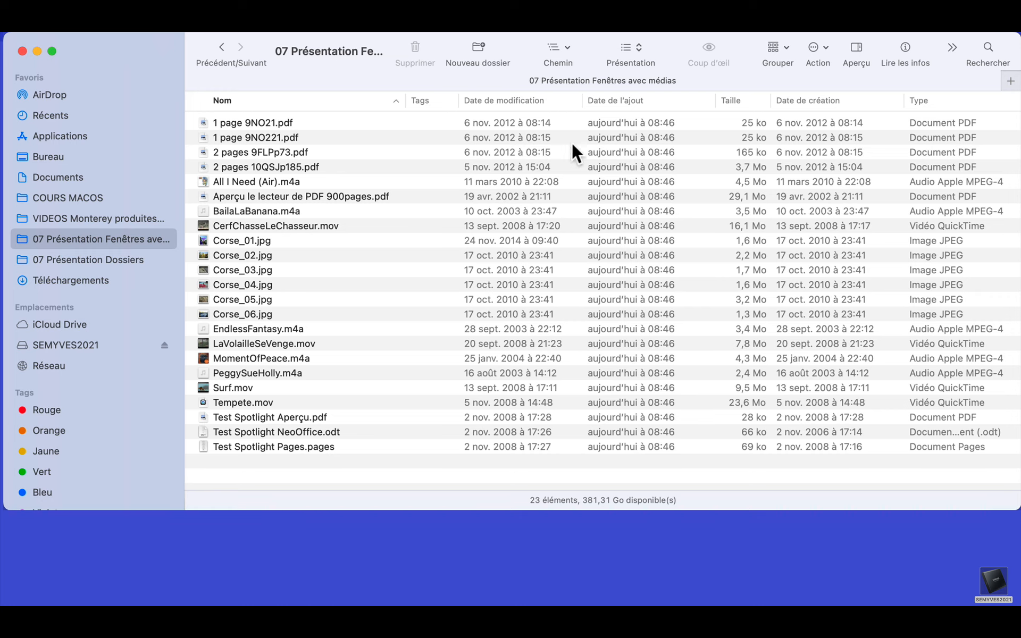
{"action": "scroll", "coordinate": [726, 130], "scroll_direction": "left", "scroll_amount": 1}
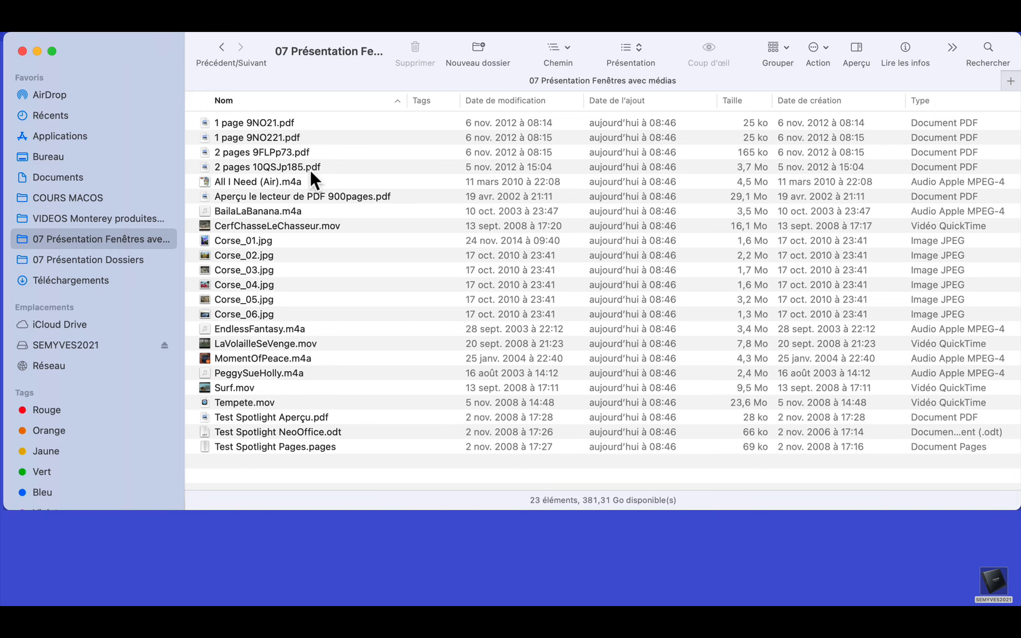
{"action": "scroll", "coordinate": [311, 202], "scroll_direction": "left", "scroll_amount": 1}
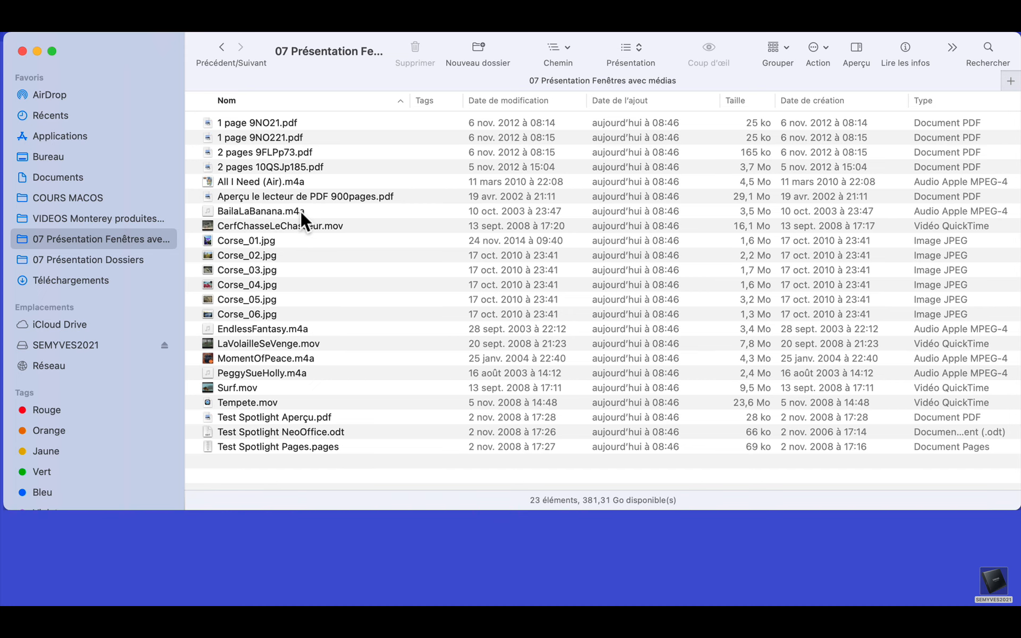
{"action": "scroll", "coordinate": [299, 211], "scroll_direction": "right", "scroll_amount": 1}
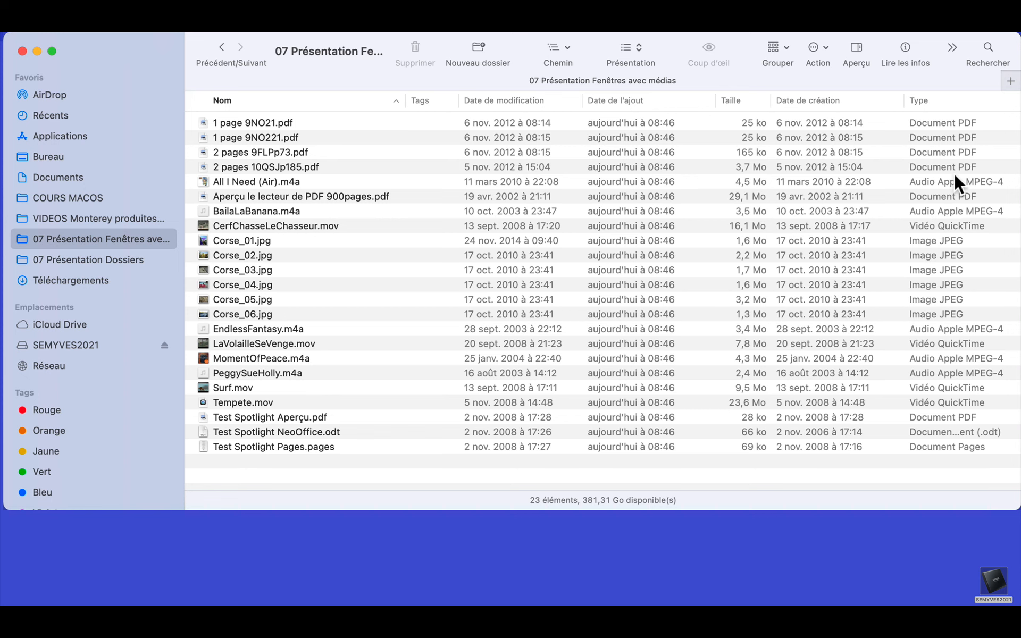
- Hide the Type column of the file list and show it again
{"action": "right_click", "coordinate": [950, 97]}
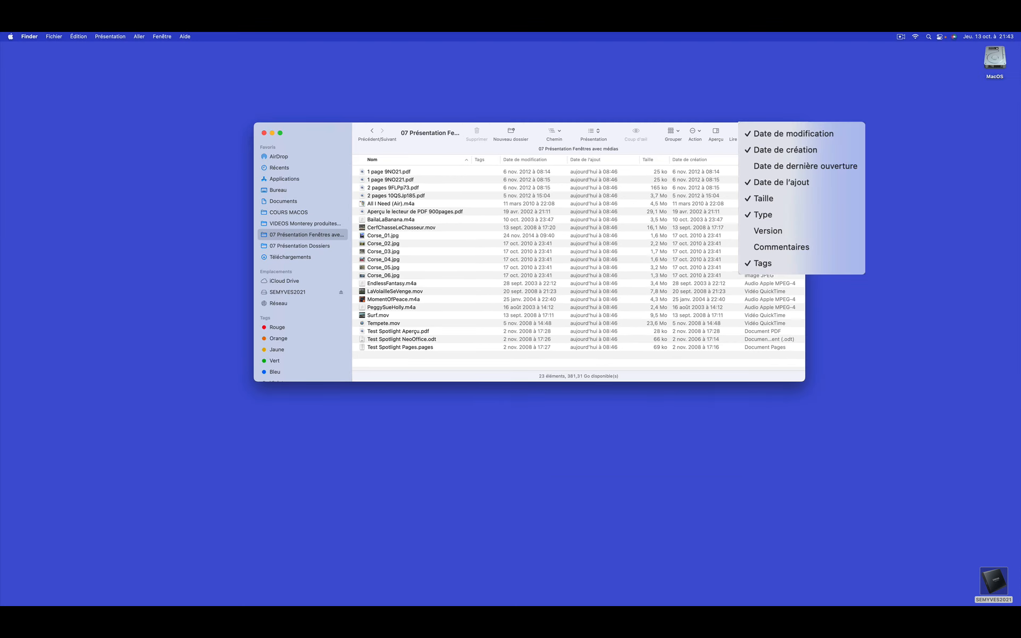
{"action": "left_click", "coordinate": [757, 212]}
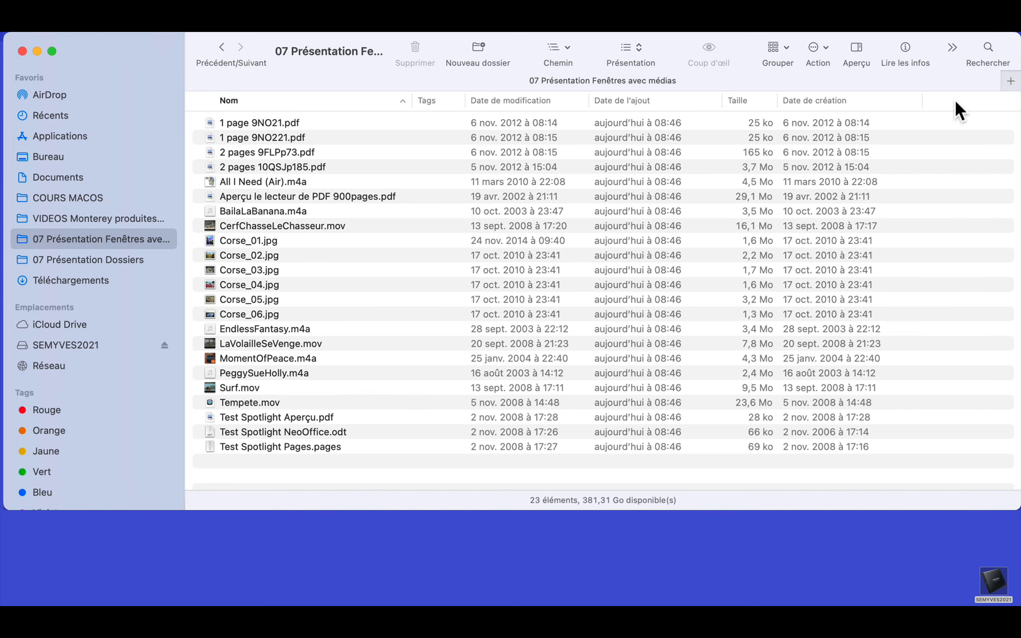
{"action": "right_click", "coordinate": [955, 100]}
{"action": "left_click", "coordinate": [760, 213]}
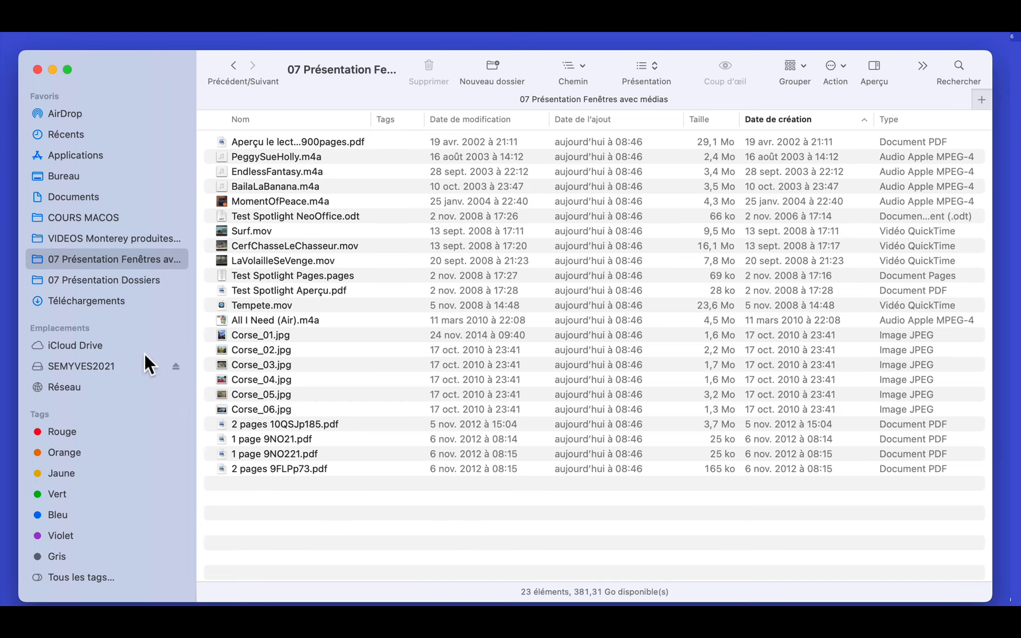
- Open PROFESSIONNEL in 07 Présentation Dossiers and add its 9e nCO, 10e nCO and 11e nCO folders to Favoris, above Téléchargements
{"action": "left_click", "coordinate": [81, 279]}
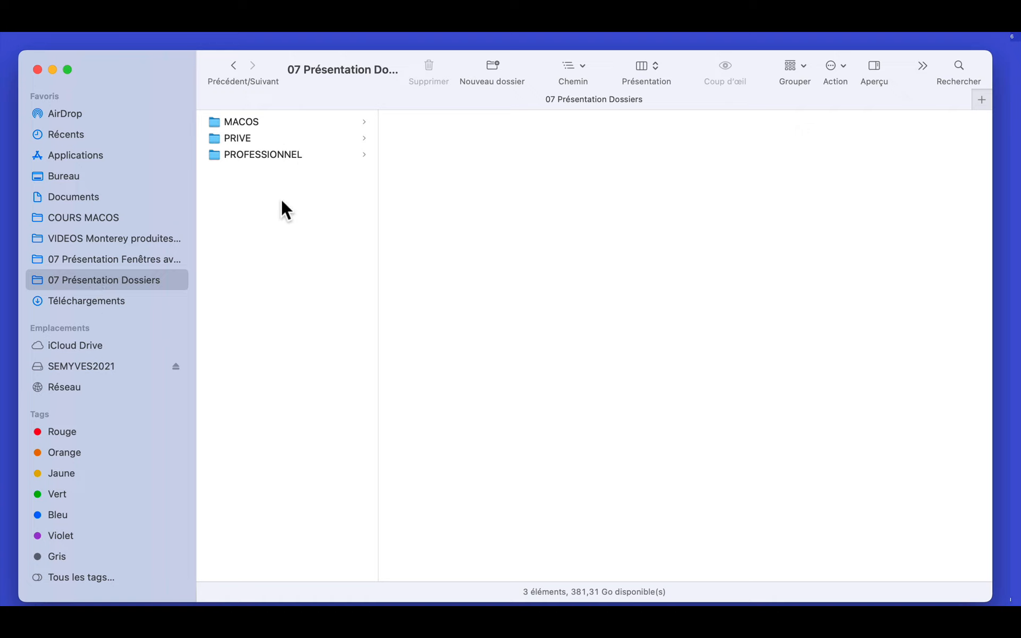
{"action": "left_click", "coordinate": [214, 154]}
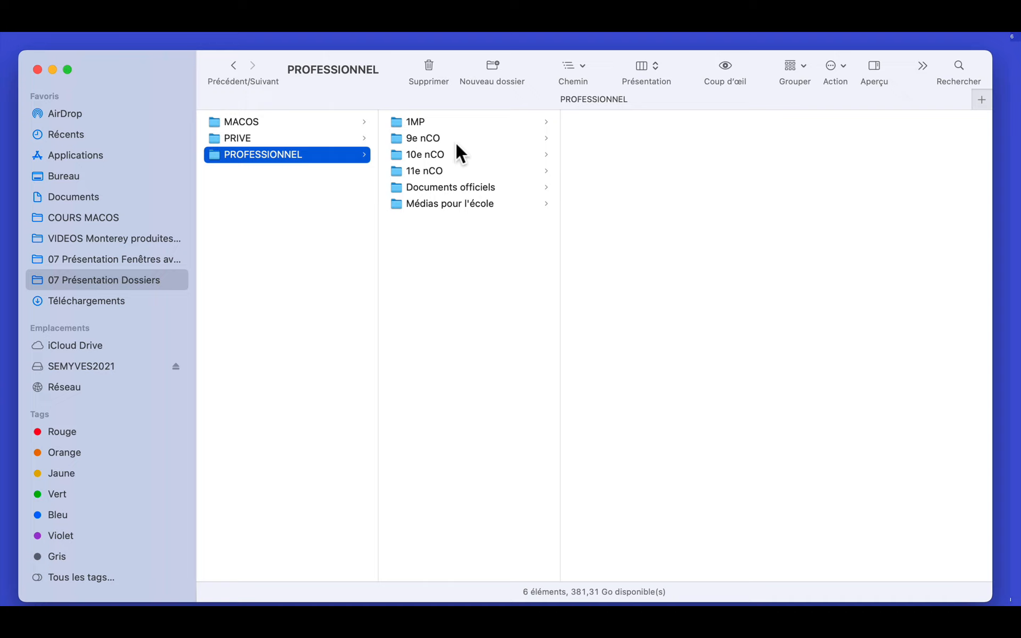
{"action": "left_click", "coordinate": [402, 139]}
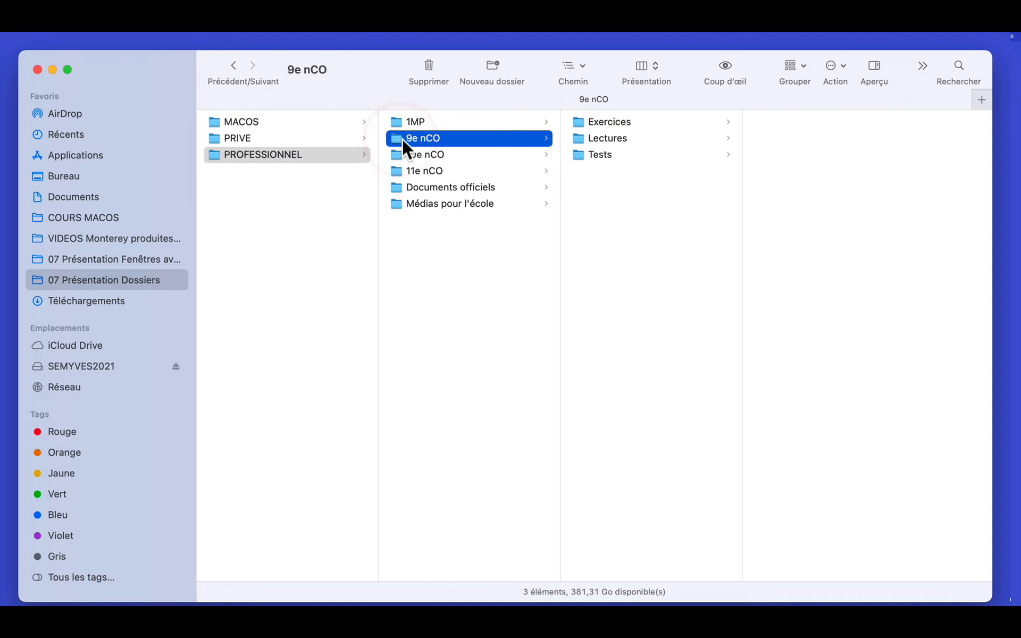
{"action": "left_click_drag", "start_coordinate": [397, 137], "coordinate": [63, 290]}
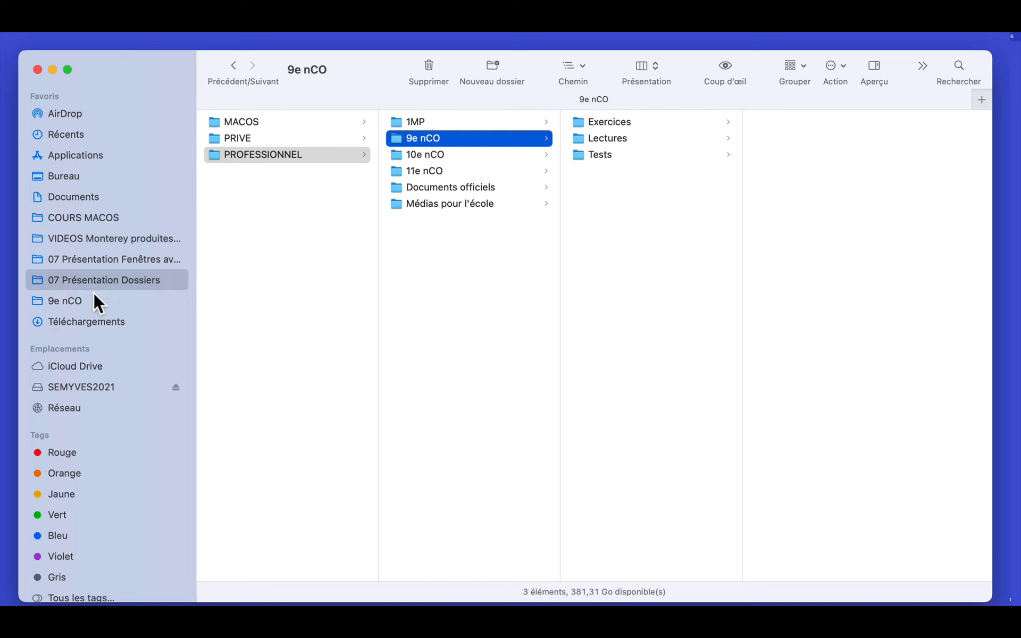
{"action": "left_click", "coordinate": [408, 154]}
{"action": "left_click_drag", "start_coordinate": [394, 152], "coordinate": [55, 308]}
{"action": "left_click", "coordinate": [420, 171]}
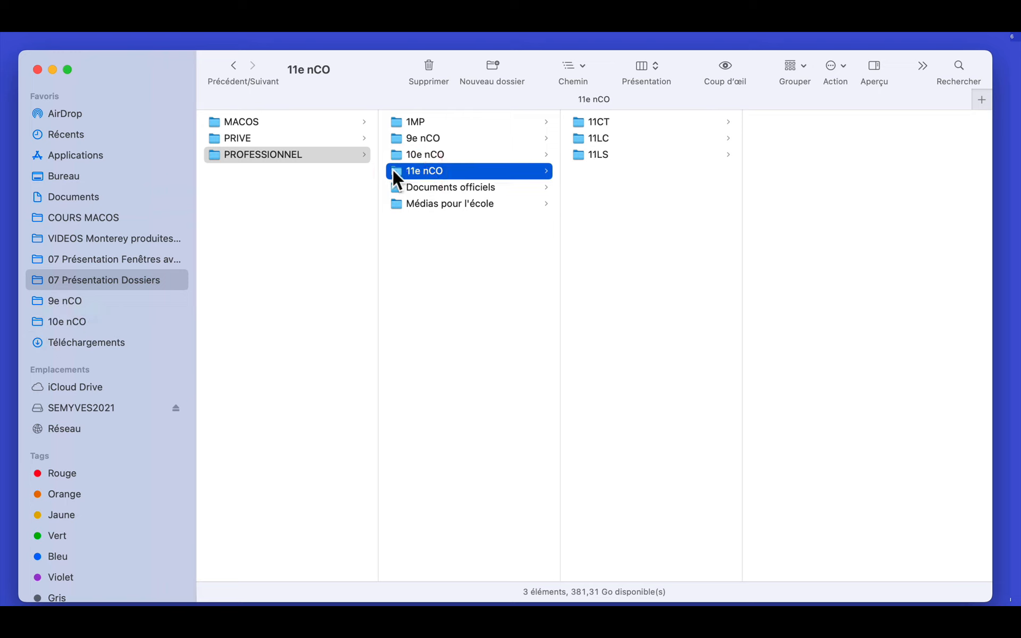
{"action": "left_click_drag", "start_coordinate": [394, 172], "coordinate": [72, 328]}
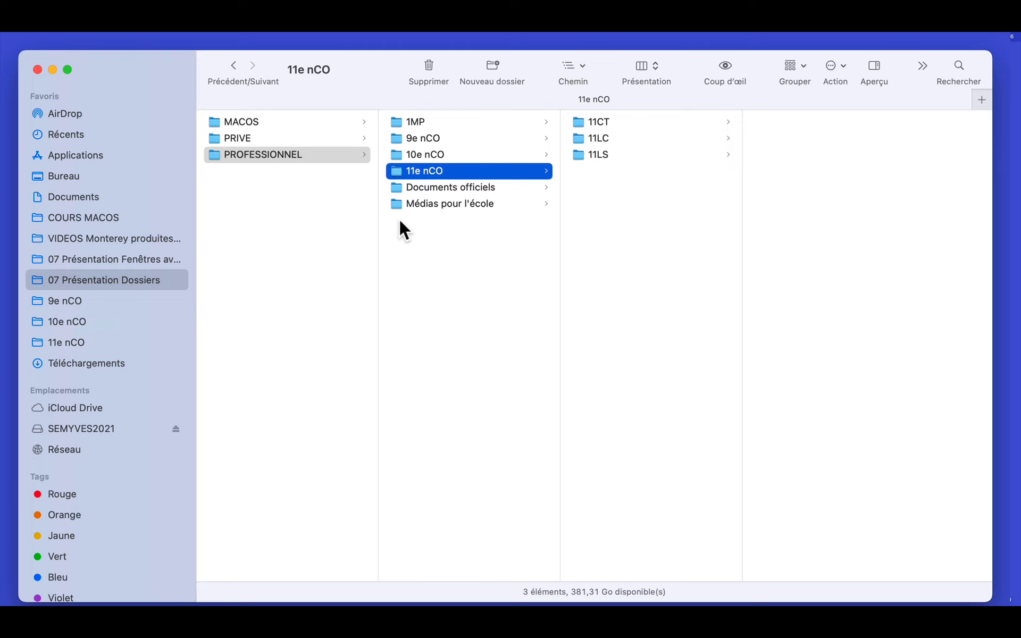
- Add the PRIVE folder to Favoris directly below 07 Présentation Dossiers and remove the VIDEOS Monterey produites 2022-2023 favourite
{"action": "left_click", "coordinate": [253, 136]}
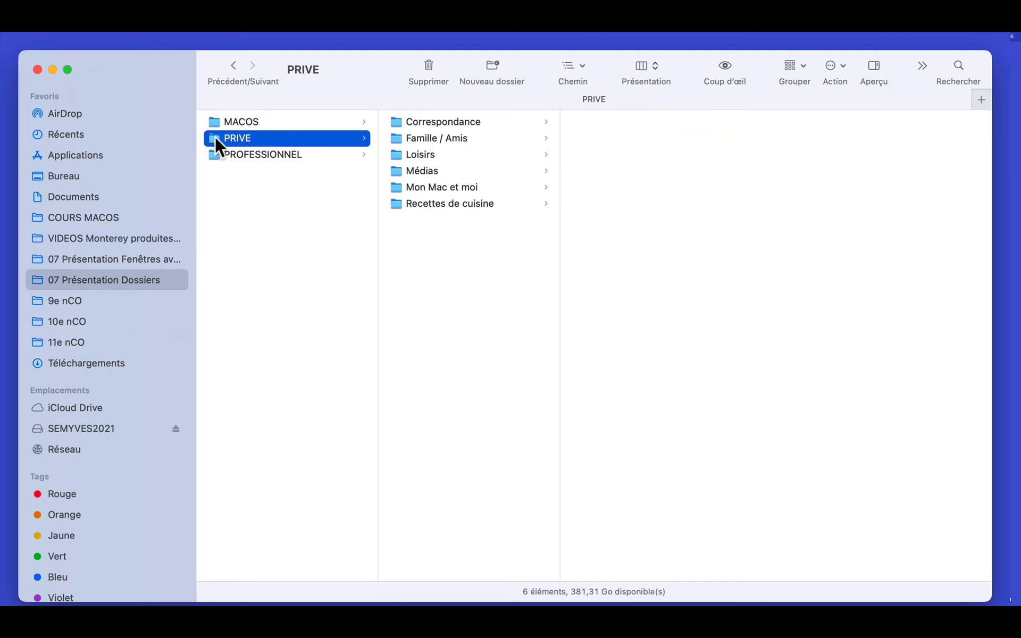
{"action": "left_click_drag", "start_coordinate": [210, 135], "coordinate": [49, 294]}
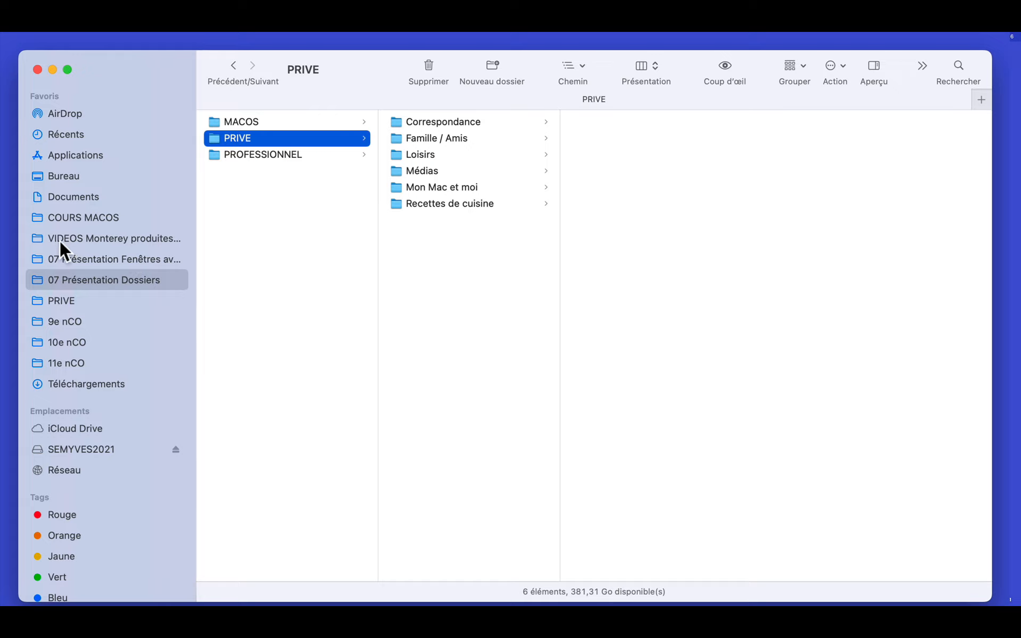
{"action": "left_click", "coordinate": [40, 236]}
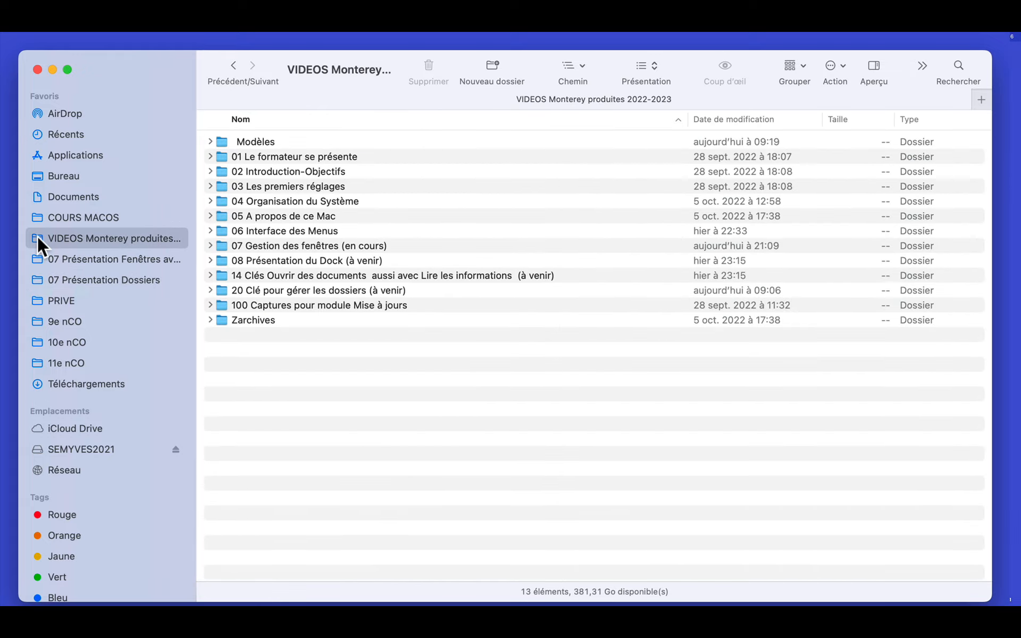
{"action": "left_click_drag", "start_coordinate": [39, 244], "coordinate": [0, 216]}
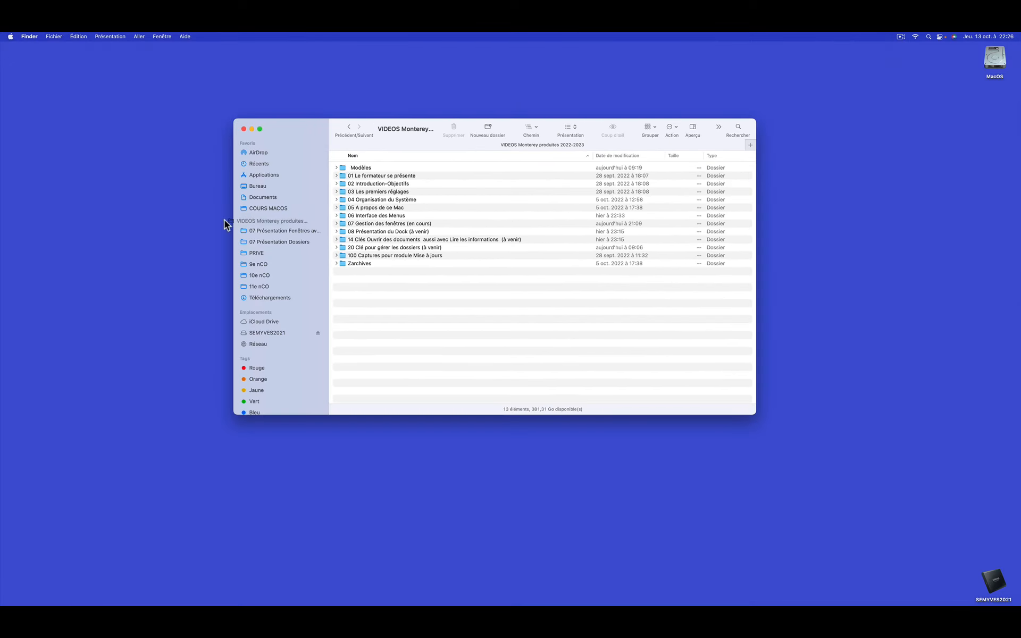
{"action": "left_click_drag", "start_coordinate": [129, 206], "coordinate": [207, 211]}
{"action": "left_click_drag", "start_coordinate": [207, 212], "coordinate": [131, 213]}
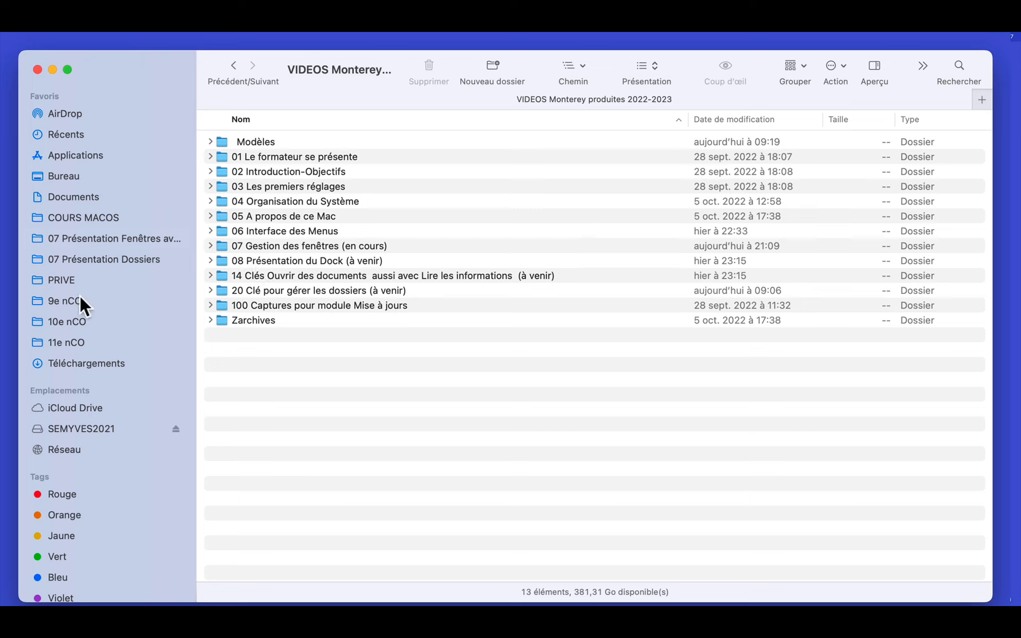
- Show 07 Présentation Dossiers and widen the sidebar until the full name 07 Présentation Fenêtres avec médias fits, slightly widening the first column too
{"action": "left_click", "coordinate": [76, 259]}
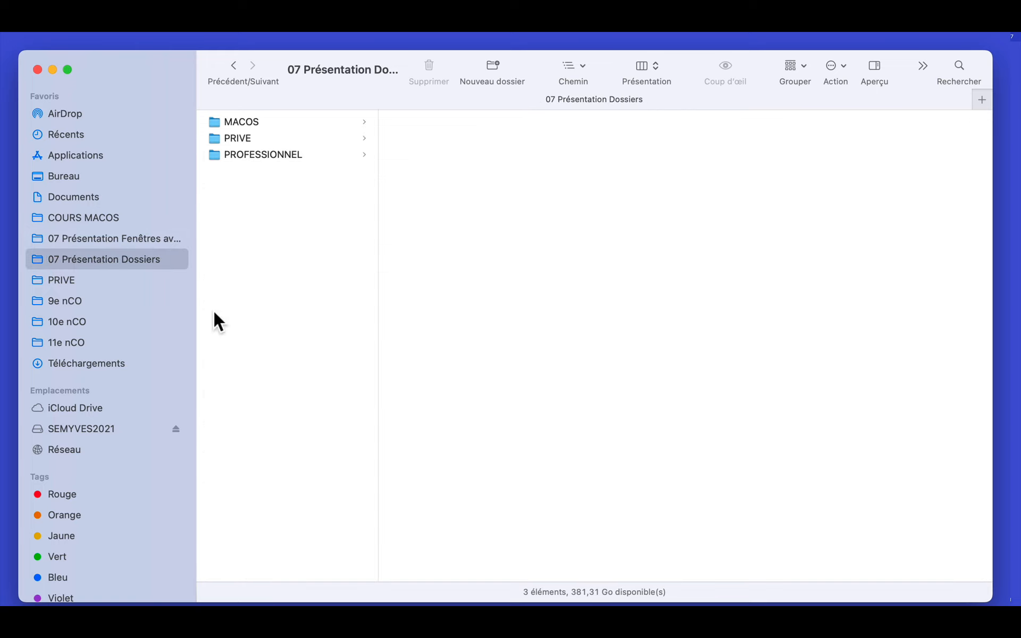
{"action": "left_click_drag", "start_coordinate": [196, 301], "coordinate": [242, 305]}
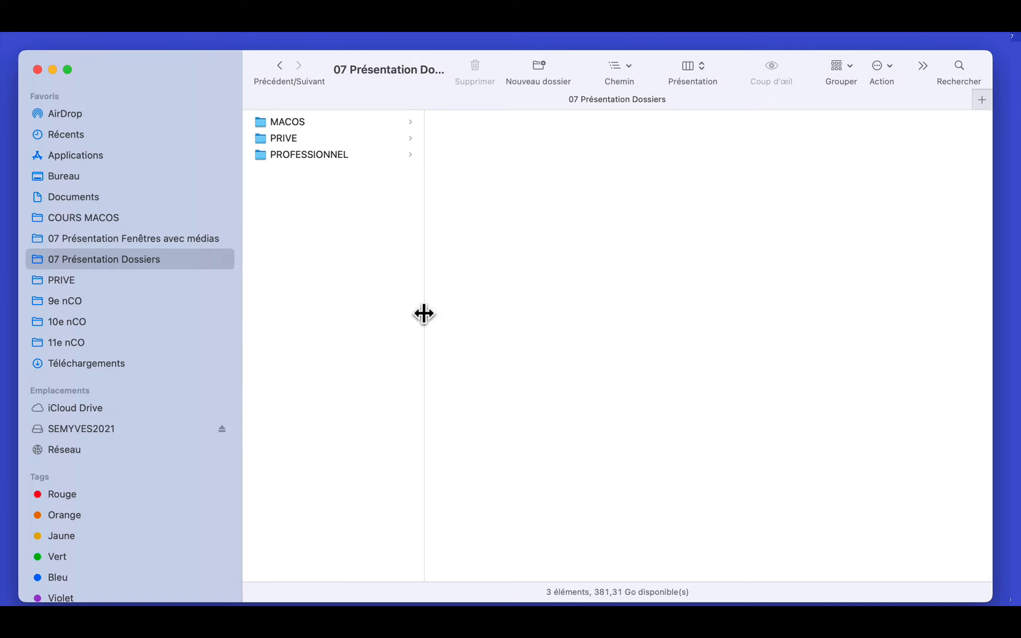
{"action": "mouse_move", "coordinate": [424, 314]}
{"action": "left_mouse_down"}
{"action": "mouse_move", "coordinate": [452, 314]}
{"action": "mouse_move", "coordinate": [429, 316]}
{"action": "left_mouse_up"}
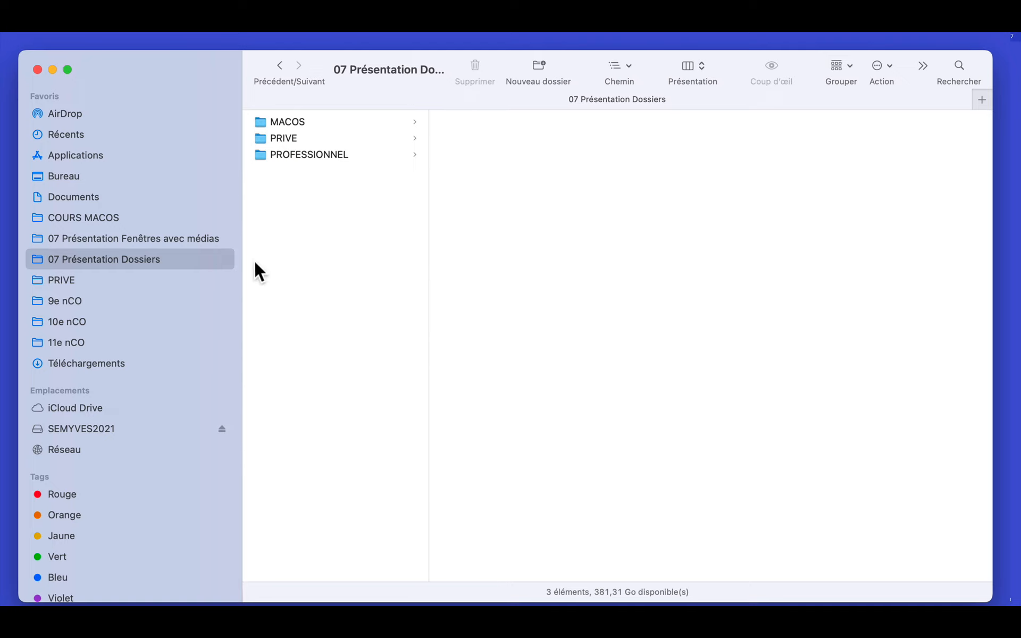
{"action": "mouse_move", "coordinate": [241, 280]}
{"action": "left_mouse_down"}
{"action": "mouse_move", "coordinate": [209, 280]}
{"action": "mouse_move", "coordinate": [244, 284]}
{"action": "left_mouse_up"}
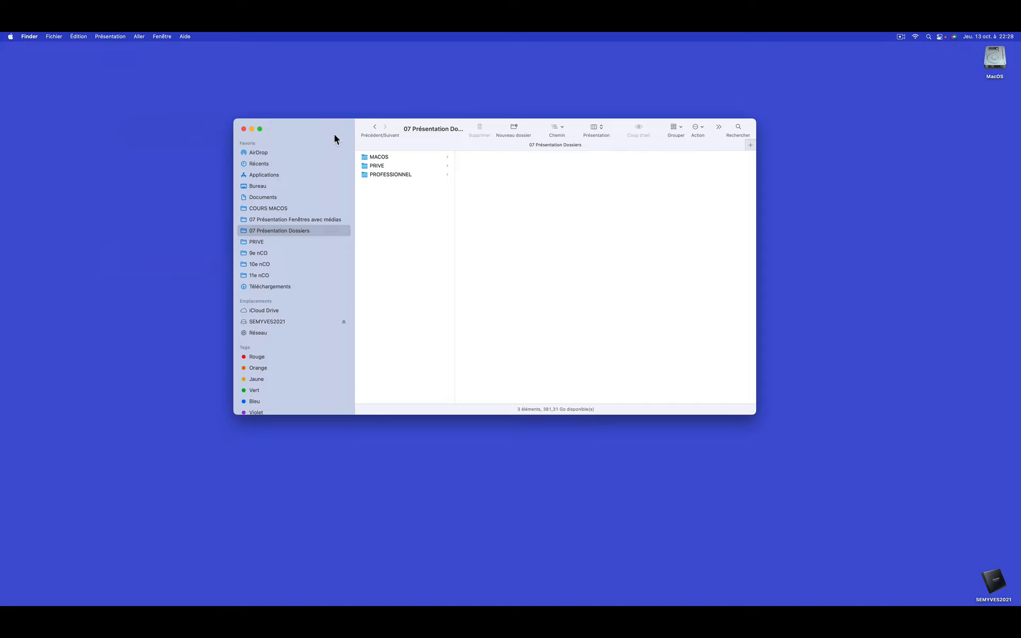
{"action": "left_click_drag", "start_coordinate": [328, 125], "coordinate": [327, 143]}
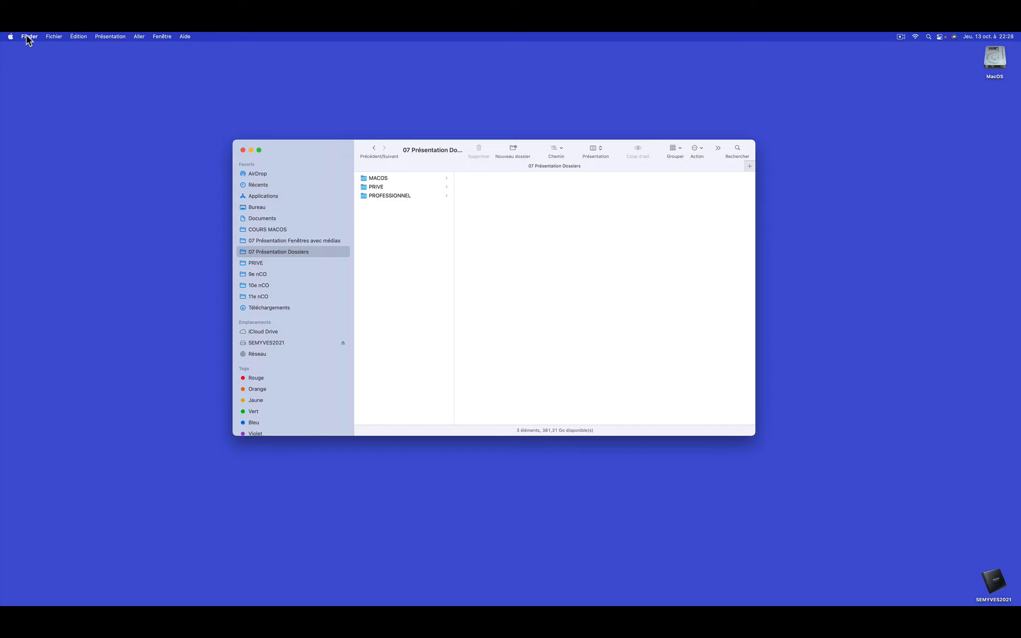
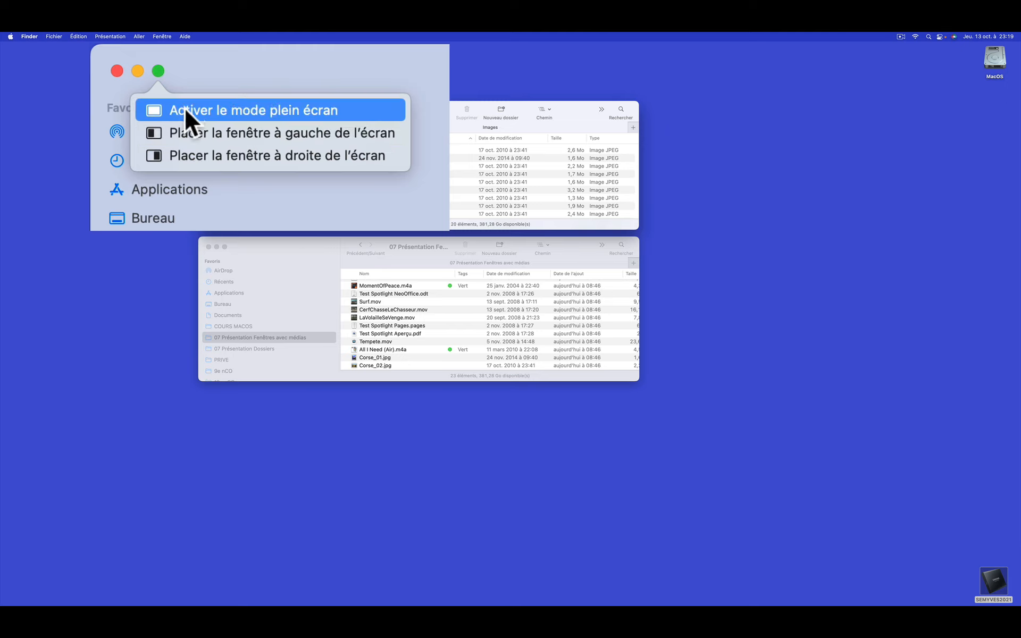
- Tile the Images window on the left half with 07 Présentation Fenêtres avec médias on the right, and slightly enlarge the Images half
{"action": "left_click", "coordinate": [189, 129]}
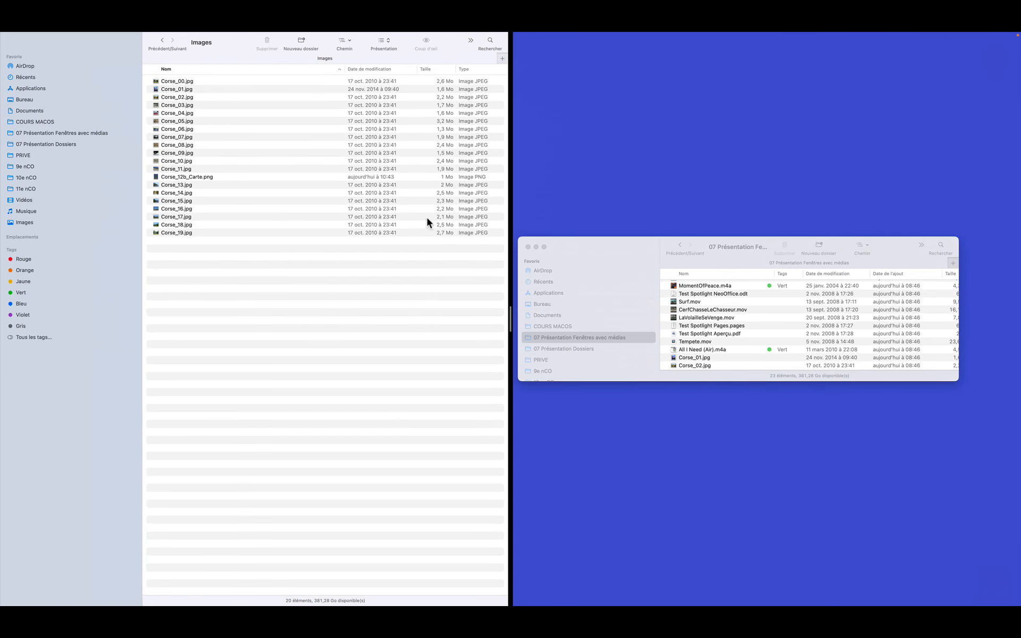
{"action": "left_click", "coordinate": [597, 251]}
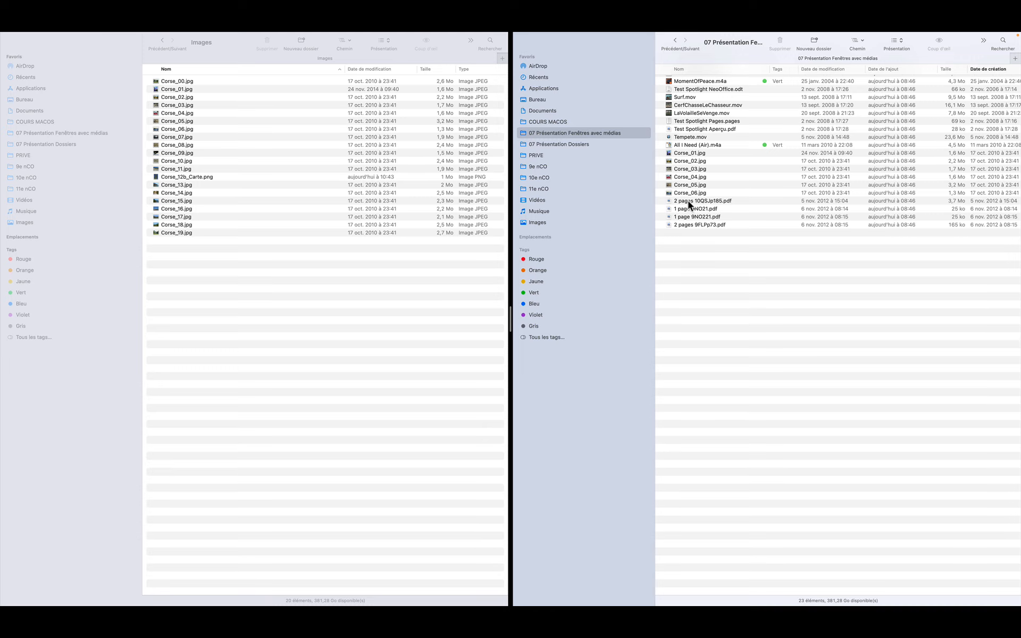
{"action": "left_click_drag", "start_coordinate": [689, 201], "coordinate": [643, 252]}
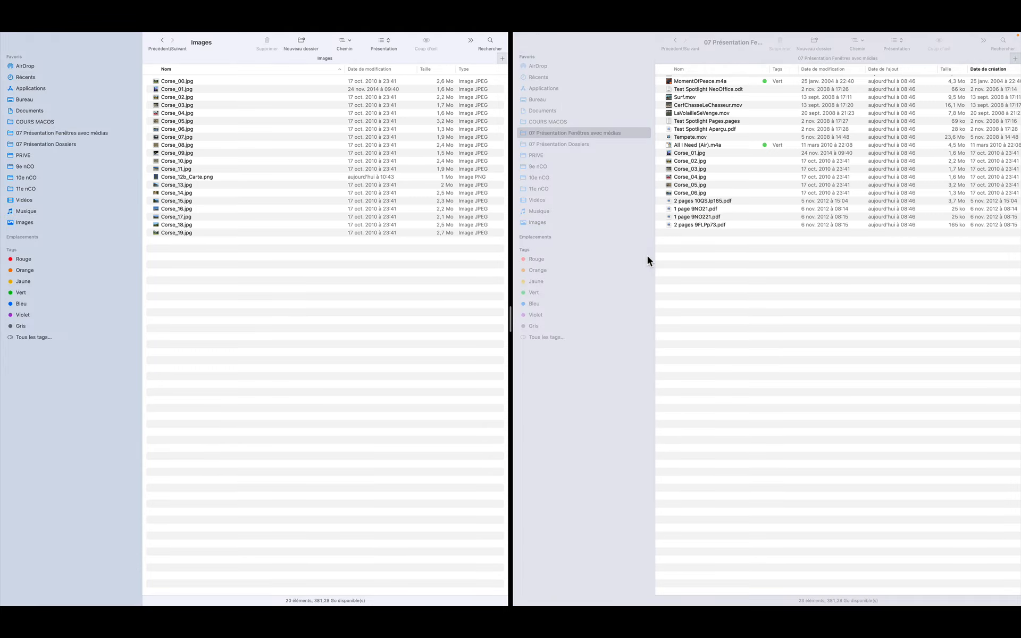
{"action": "left_click_drag", "start_coordinate": [511, 322], "coordinate": [529, 356]}
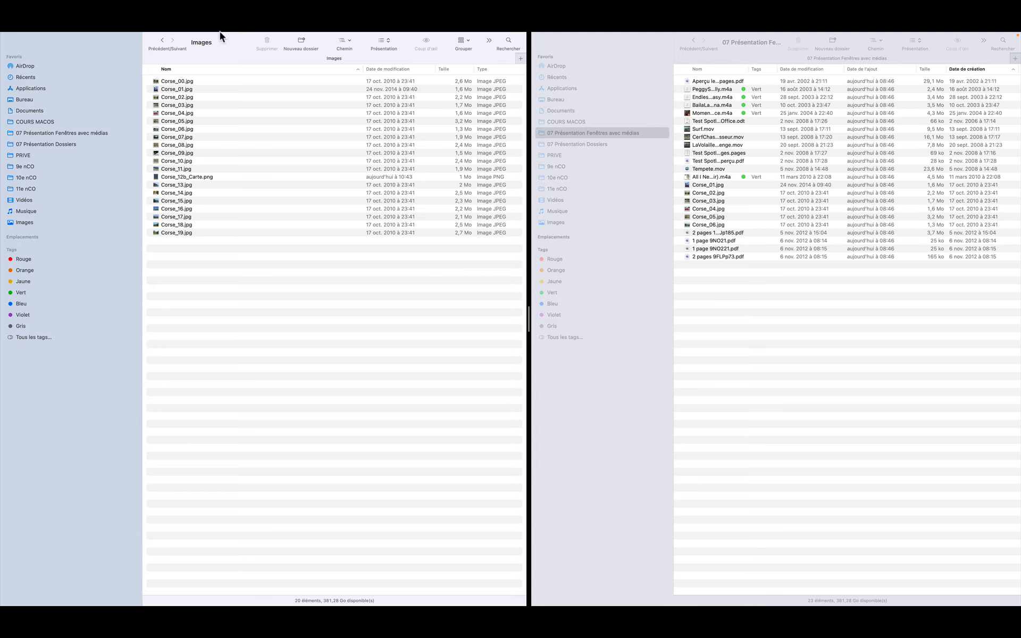
- Take the Images window out of split view and reposition it on the desktop
{"action": "mouse_move", "coordinate": [218, 31]}
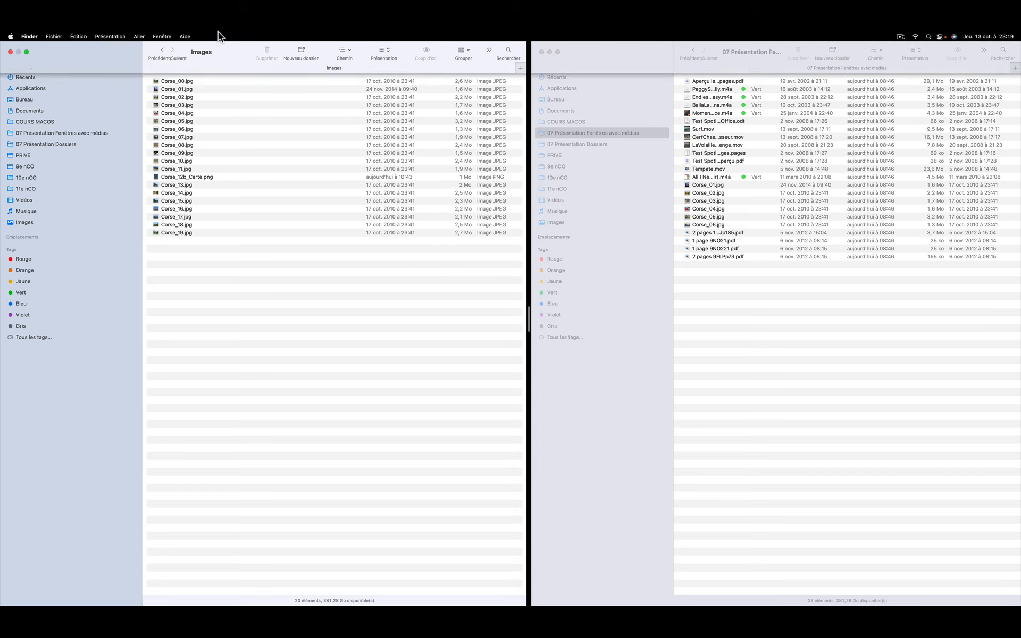
{"action": "mouse_move", "coordinate": [25, 52]}
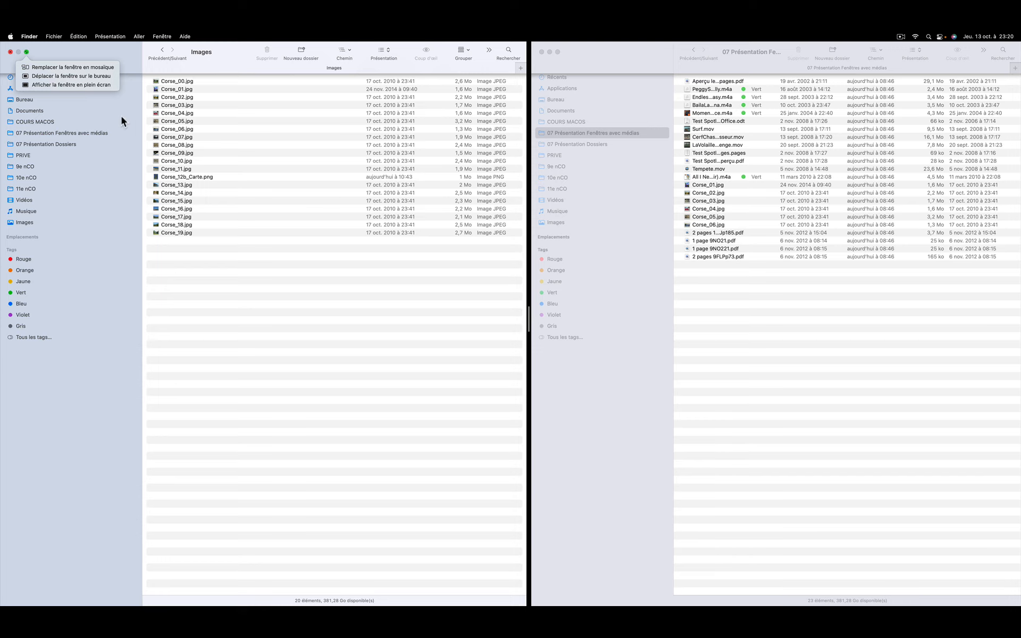
{"action": "left_click", "coordinate": [26, 52]}
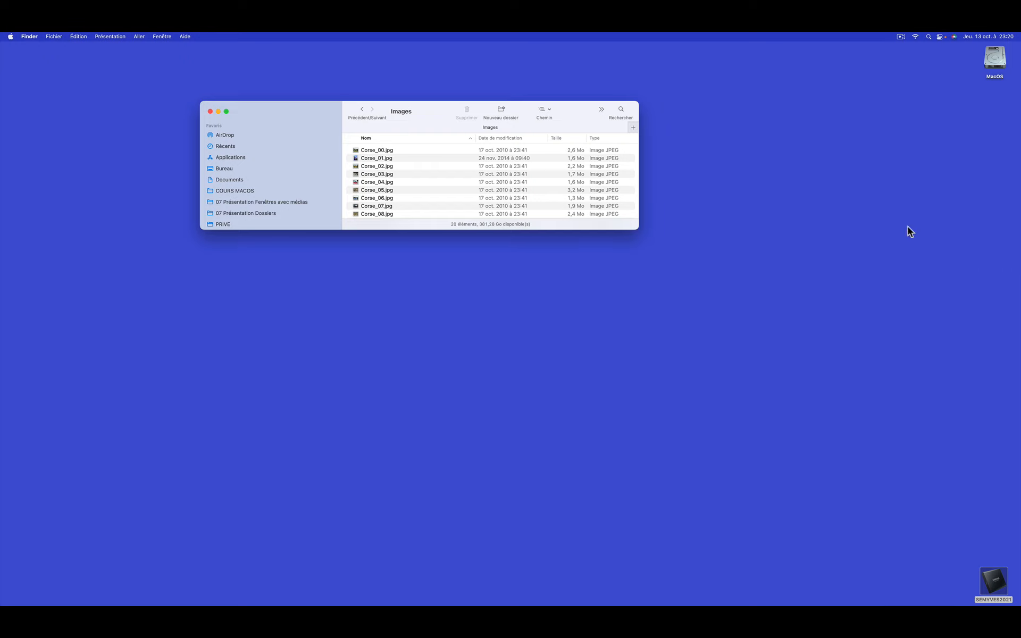
{"action": "left_click_drag", "start_coordinate": [575, 111], "coordinate": [601, 124]}
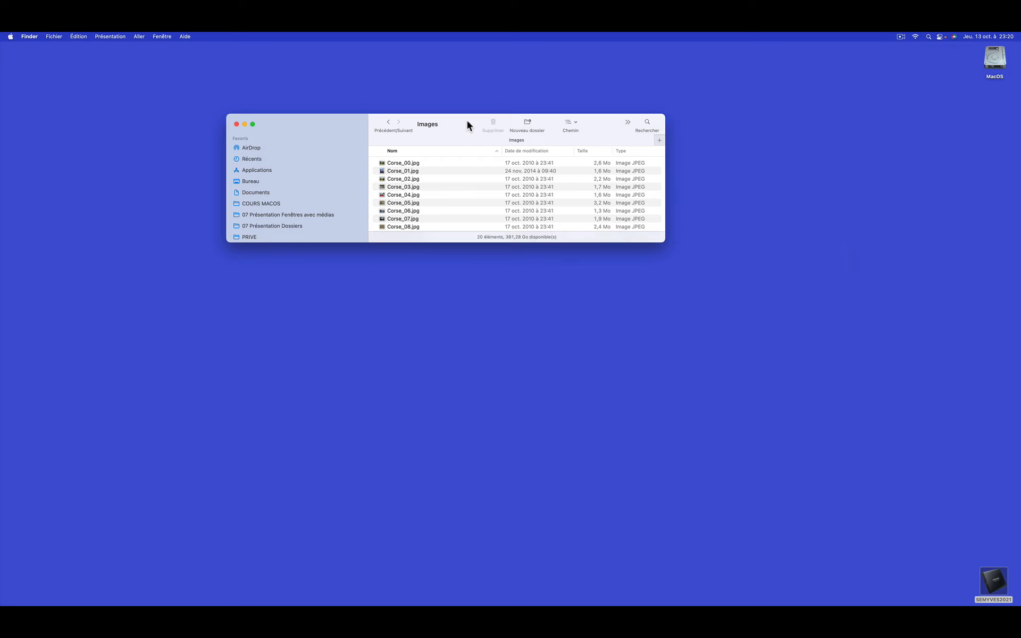
{"action": "left_click_drag", "start_coordinate": [467, 121], "coordinate": [484, 164]}
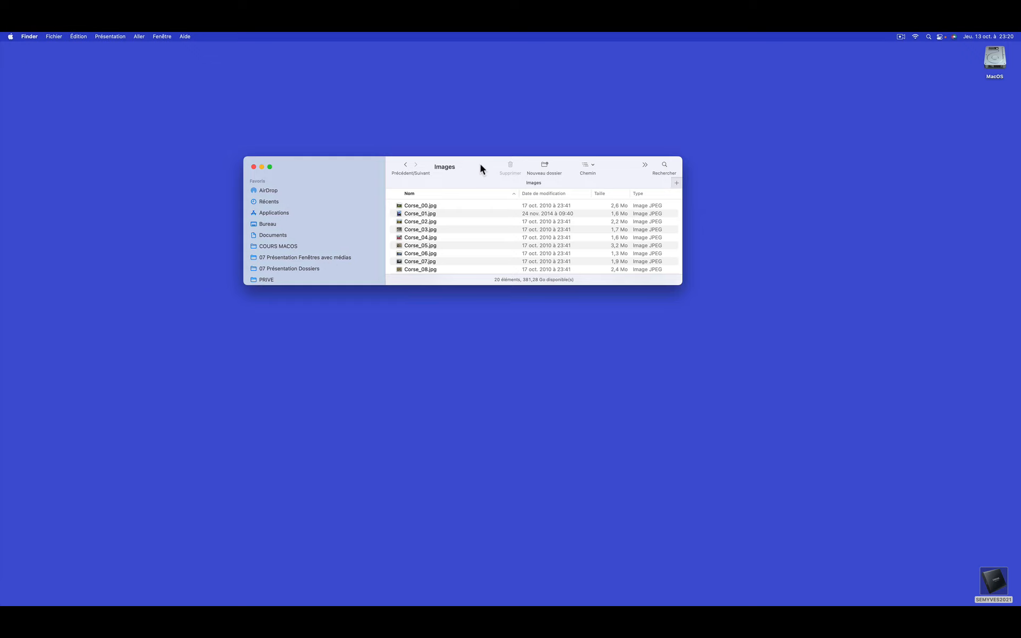
- Switch through Mission Control to the full-screen 07 Présentation Fenêtres avec médias window and return it to the desktop
{"action": "left_click_drag", "start_coordinate": [480, 164], "coordinate": [474, 63]}
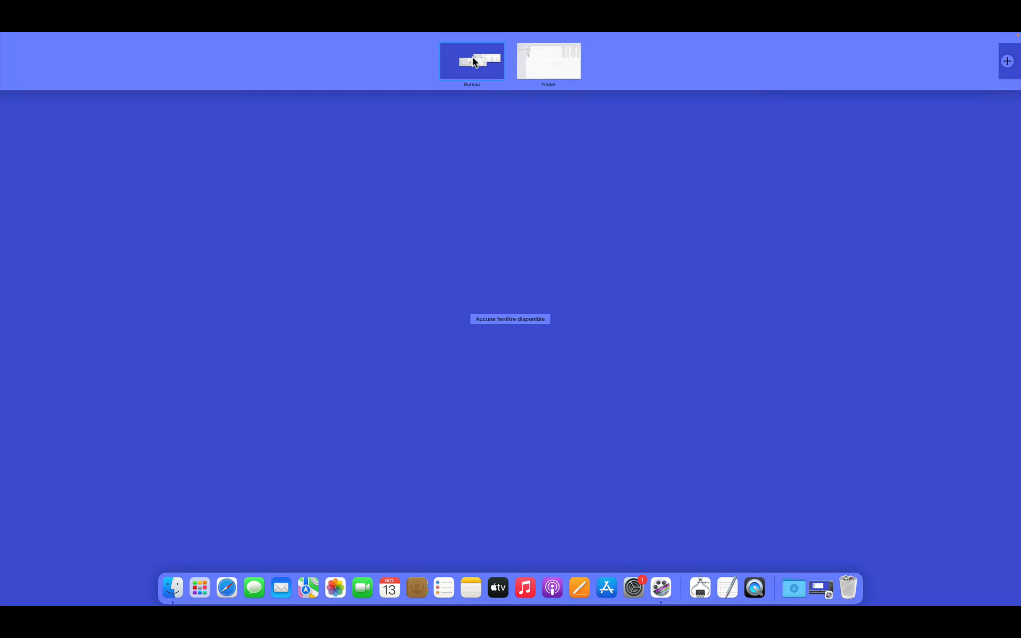
{"action": "left_click_drag", "start_coordinate": [475, 62], "coordinate": [473, 61]}
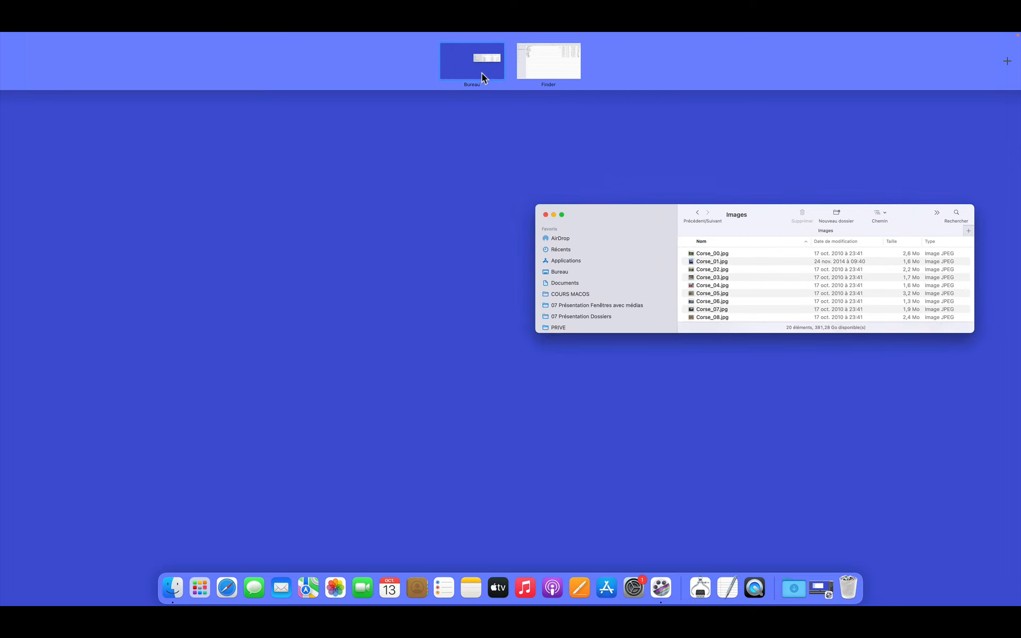
{"action": "left_click", "coordinate": [547, 58]}
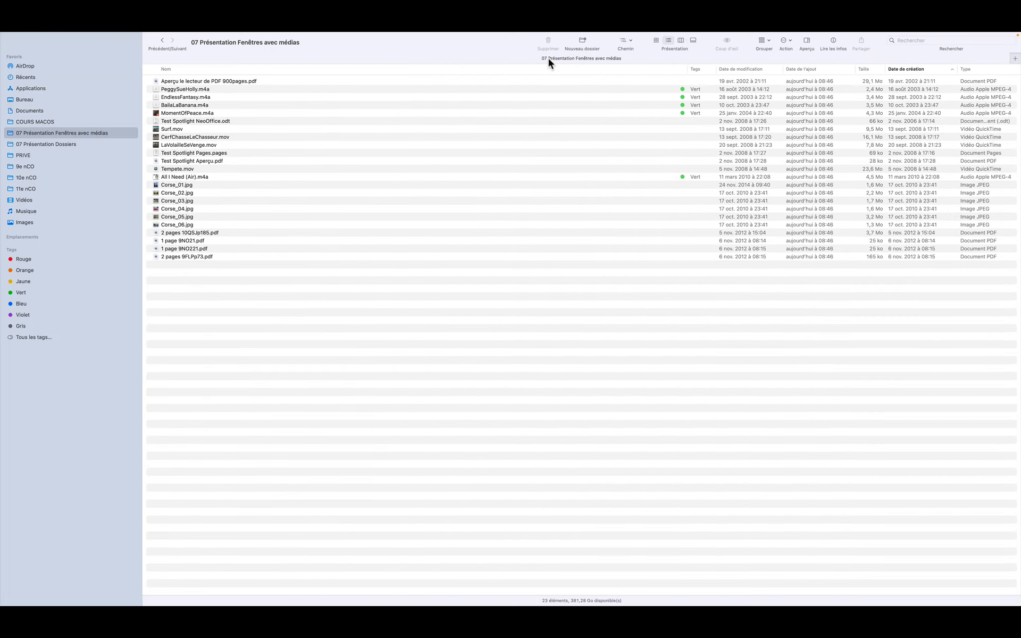
{"action": "mouse_move", "coordinate": [114, 31]}
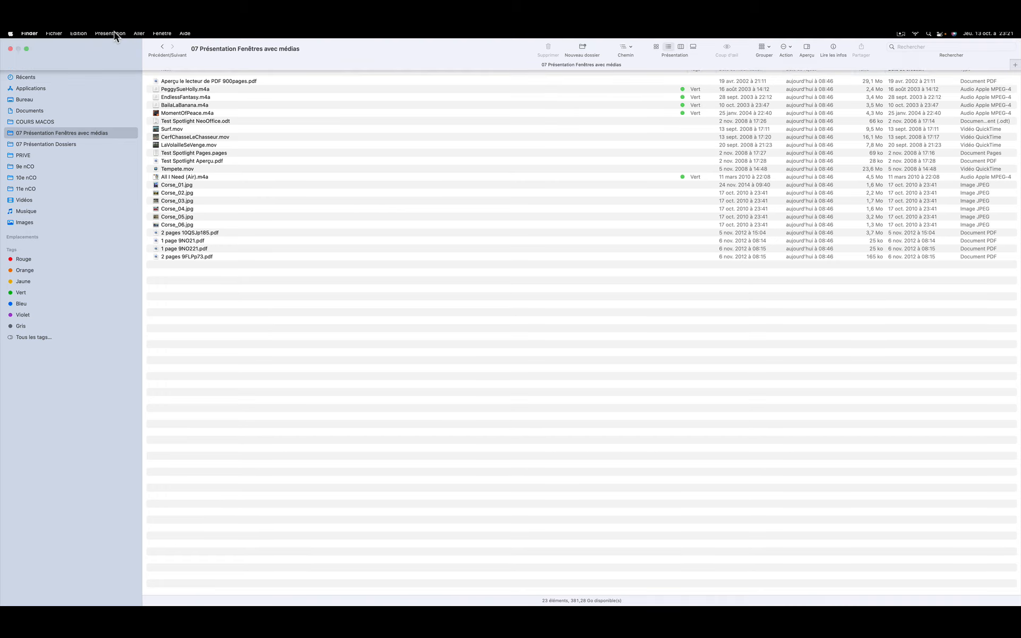
{"action": "left_click", "coordinate": [27, 52]}
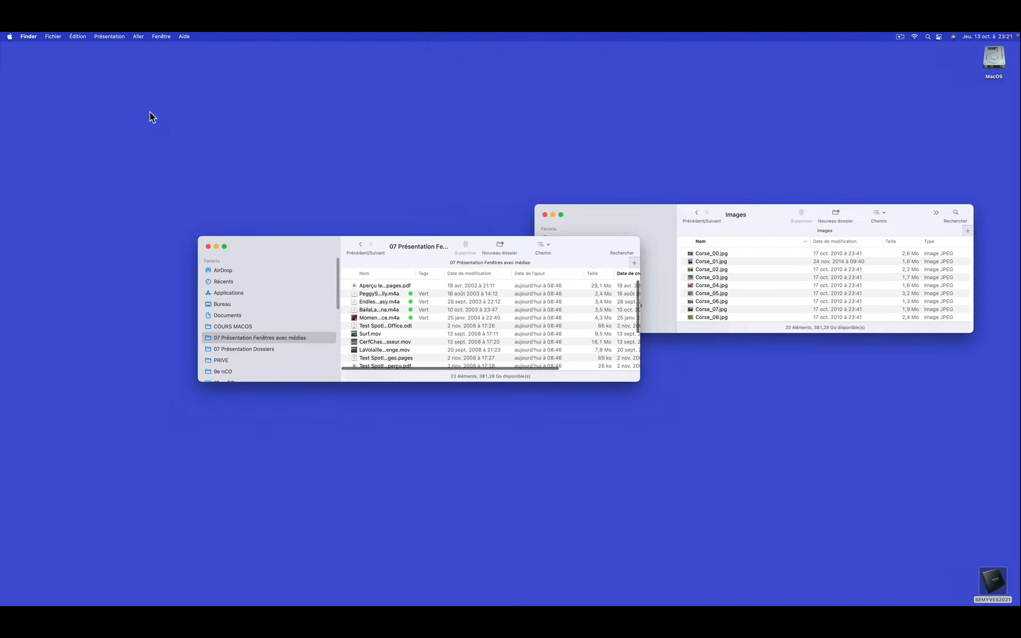
- Arrange the two Finder windows one above the other, with Images above 07 Présentation Fenêtres avec médias
{"action": "left_click_drag", "start_coordinate": [617, 214], "coordinate": [280, 111]}
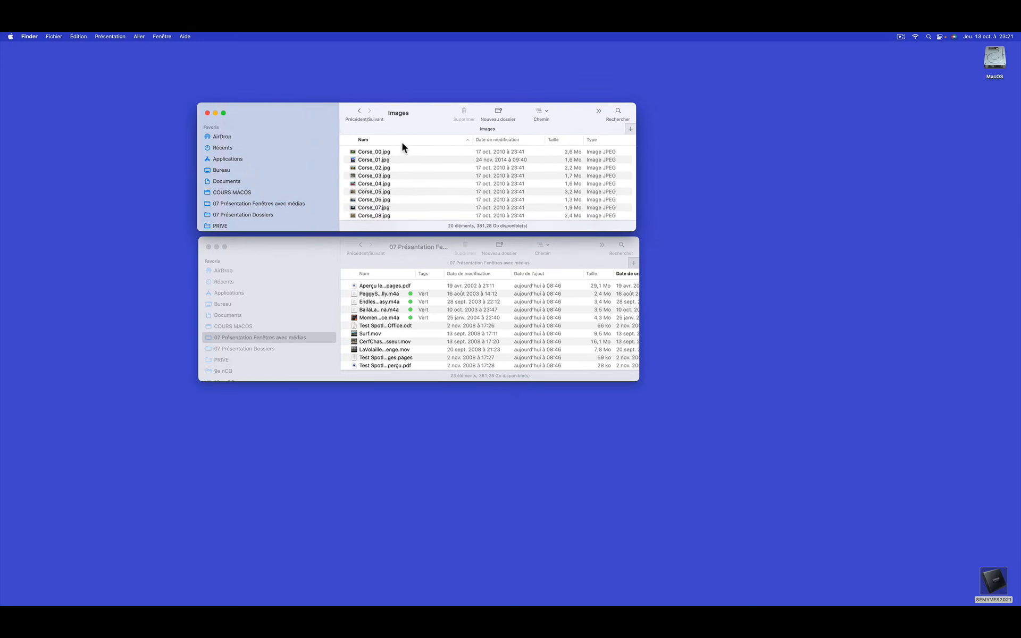
{"action": "left_click_drag", "start_coordinate": [429, 125], "coordinate": [451, 114]}
{"action": "left_click_drag", "start_coordinate": [456, 241], "coordinate": [477, 250]}
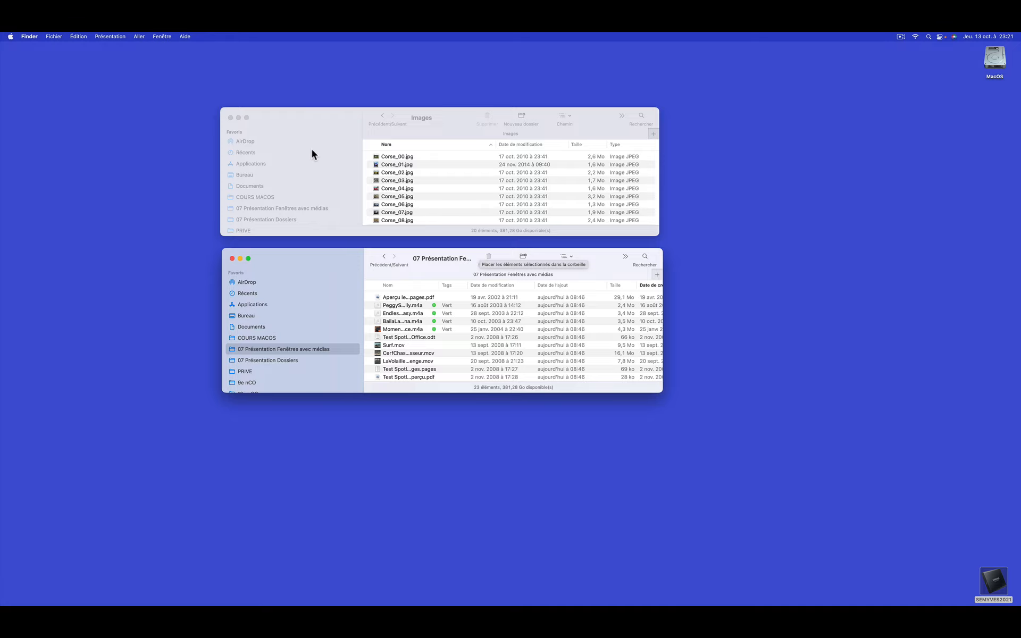
- Show the Images window in full screen and return it to its desktop size
{"action": "left_click", "coordinate": [289, 130]}
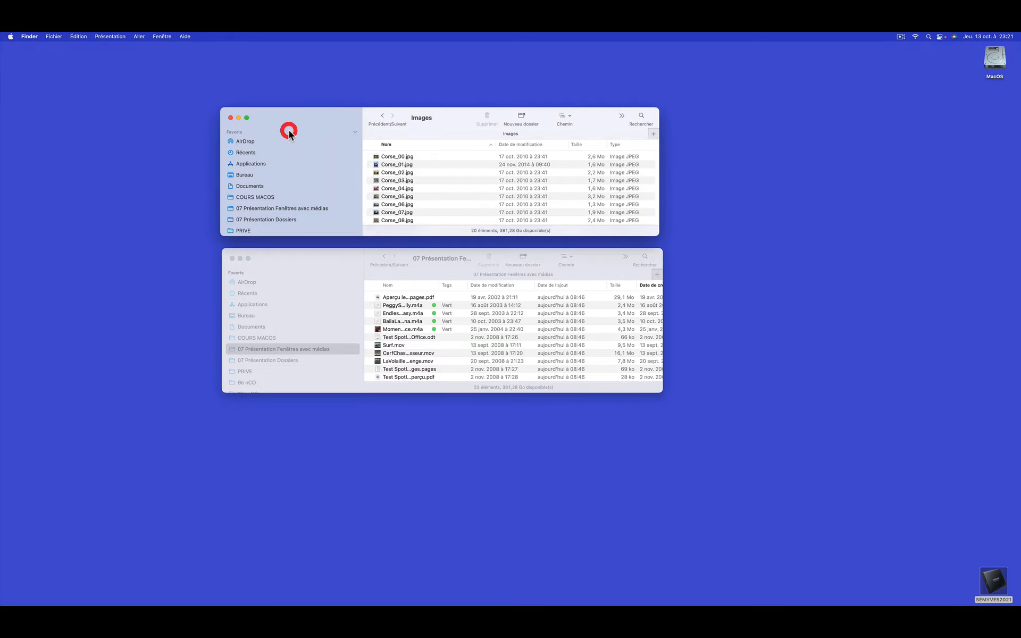
{"action": "left_click", "coordinate": [247, 118]}
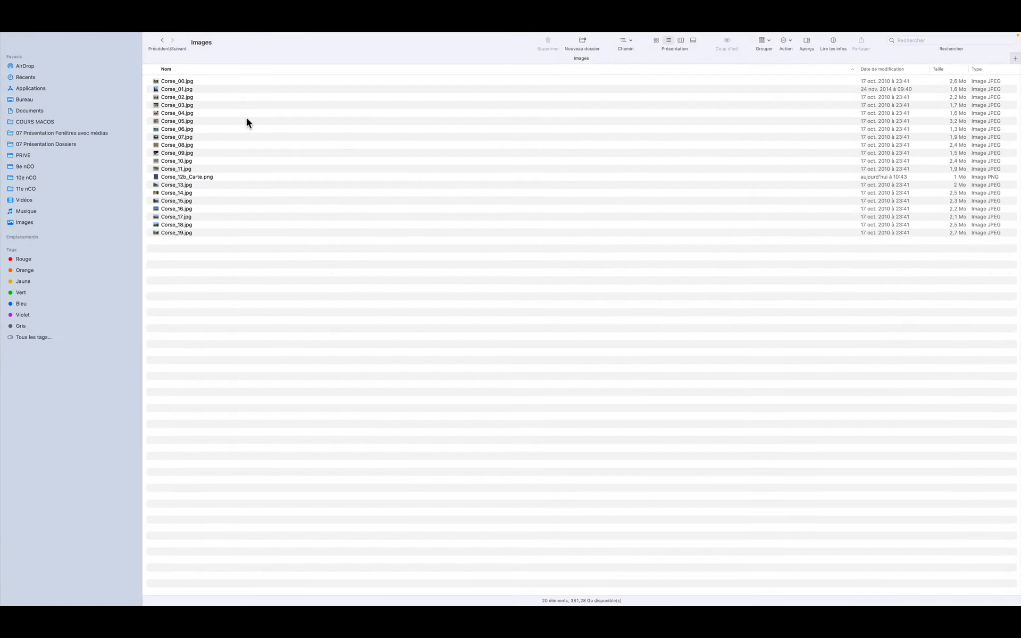
{"action": "key", "text": "Escape"}
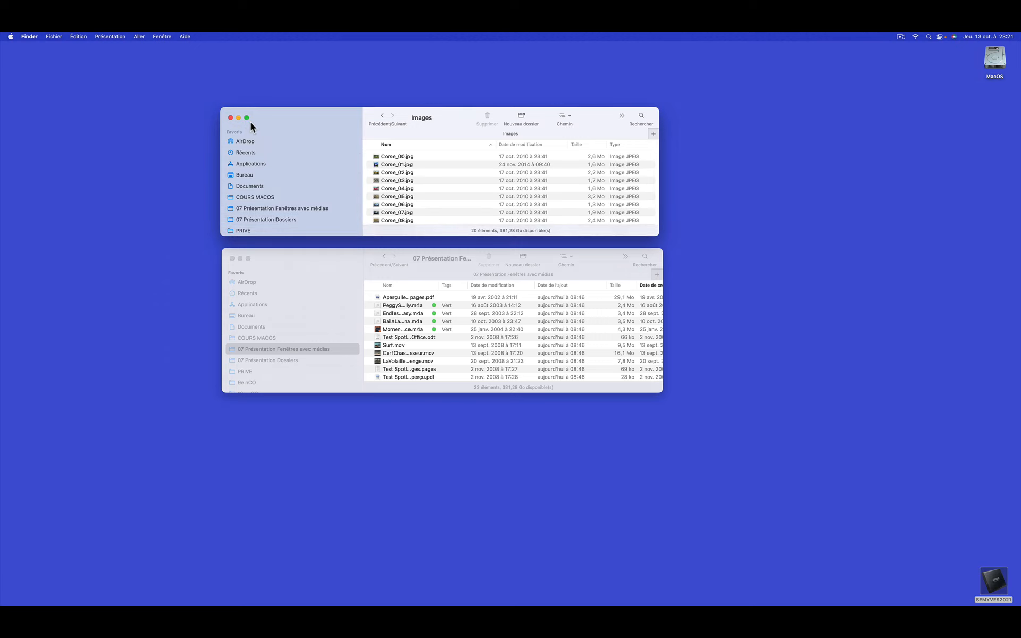
- Place the Images window on the left half again and fill the right half with 07 Présentation Fenêtres avec médias
{"action": "mouse_move", "coordinate": [247, 117]}
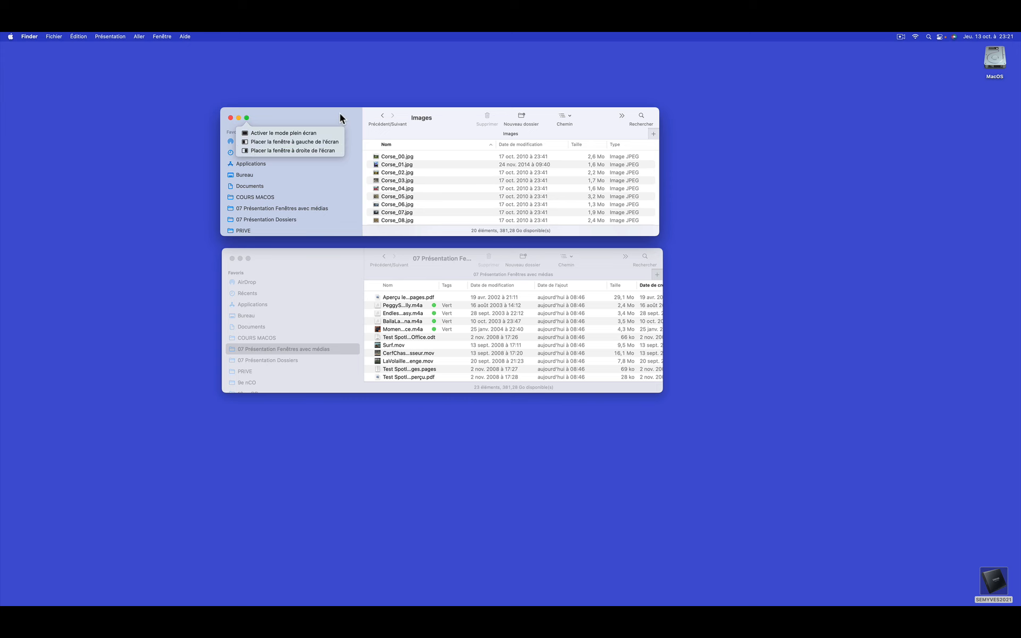
{"action": "left_click", "coordinate": [274, 142]}
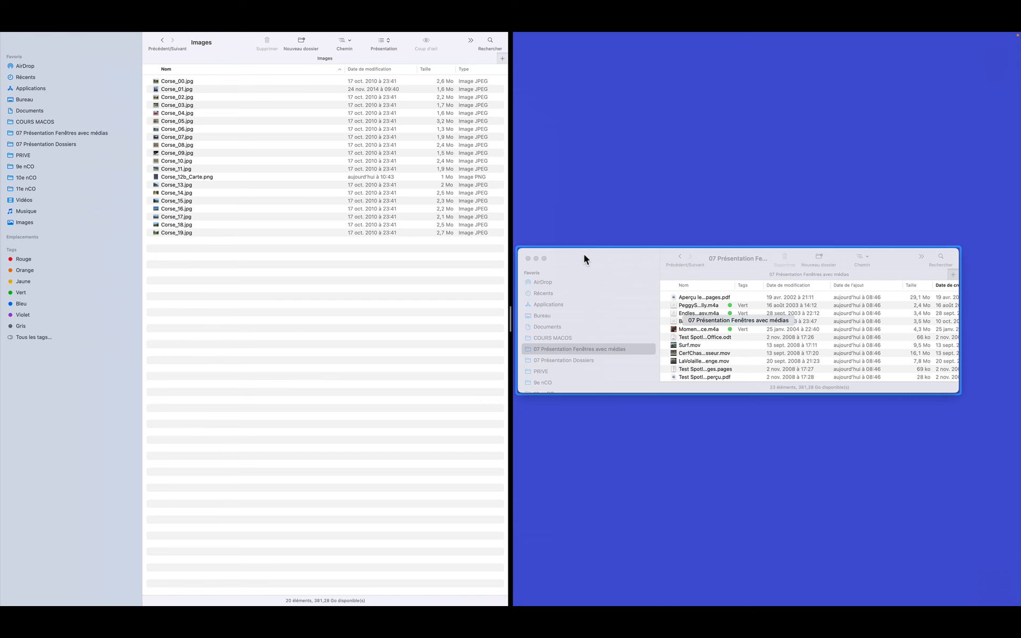
{"action": "left_click", "coordinate": [586, 274]}
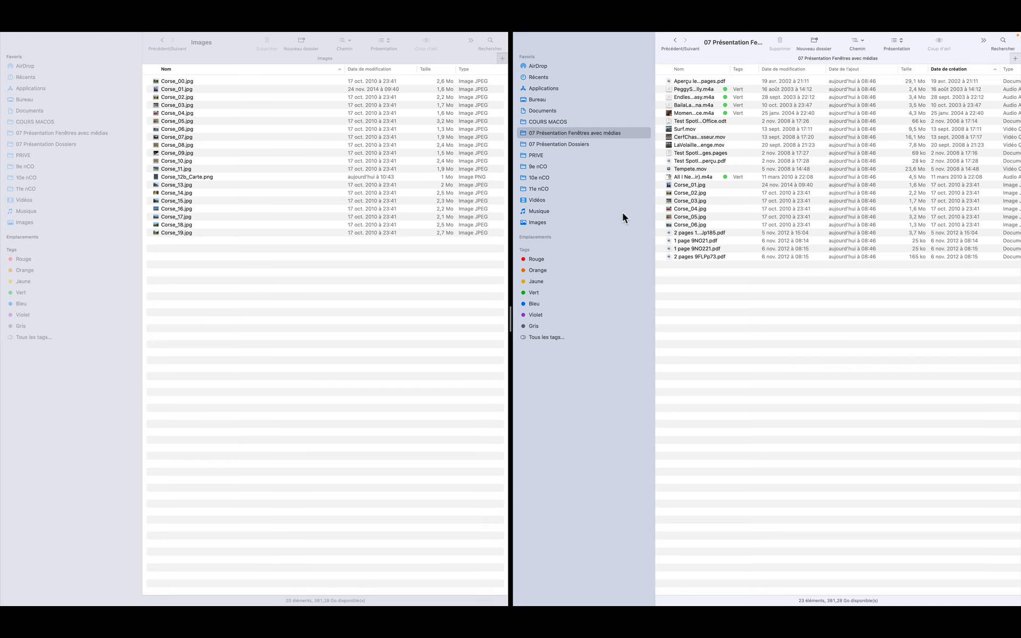
- Return 07 Présentation Fenêtres avec médias from split view to the desktop and switch to the full-screen Images window
{"action": "key", "text": "Escape"}
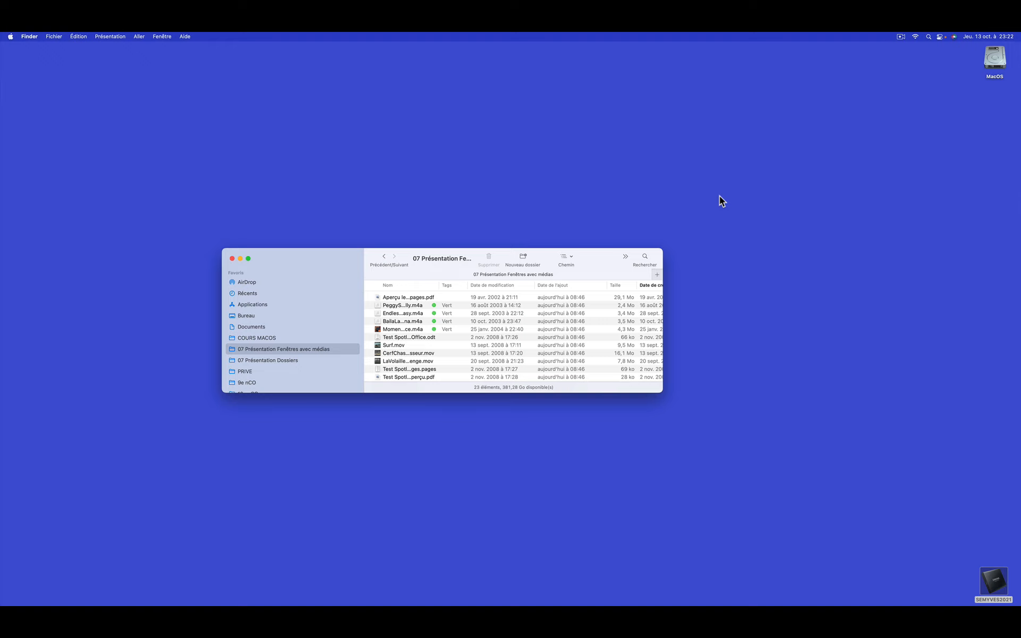
{"action": "key", "text": "ctrl+Right"}
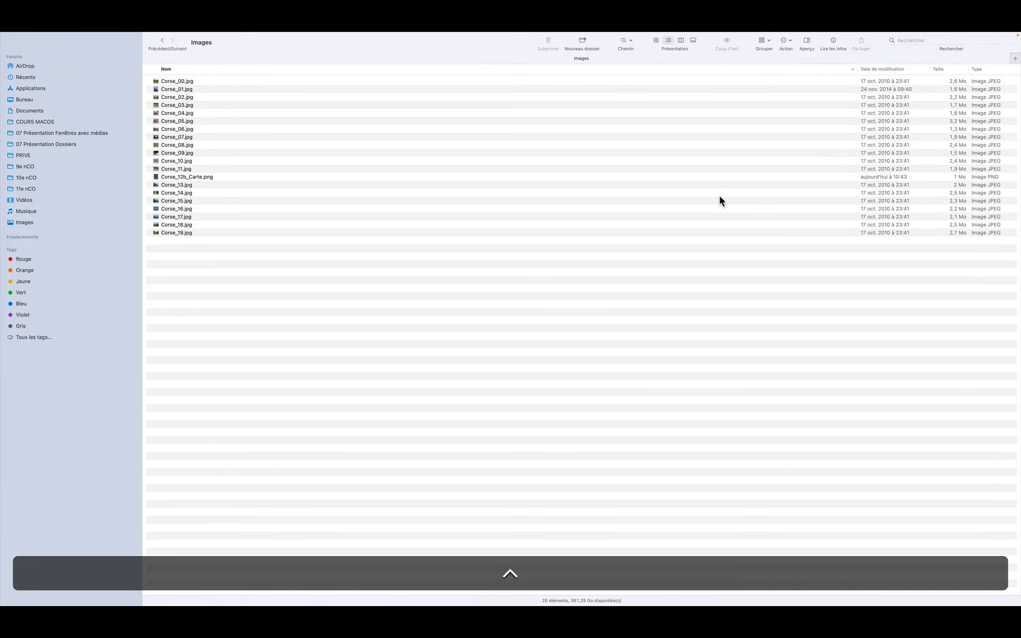
- Switch back and forth between the desktop and the full-screen Images window, and return Images to its desktop size
{"action": "key", "text": "ctrl+Left"}
{"action": "key", "text": "ctrl+Right"}
{"action": "key", "text": "ctrl+Left"}
{"action": "key", "text": "ctrl+Right"}
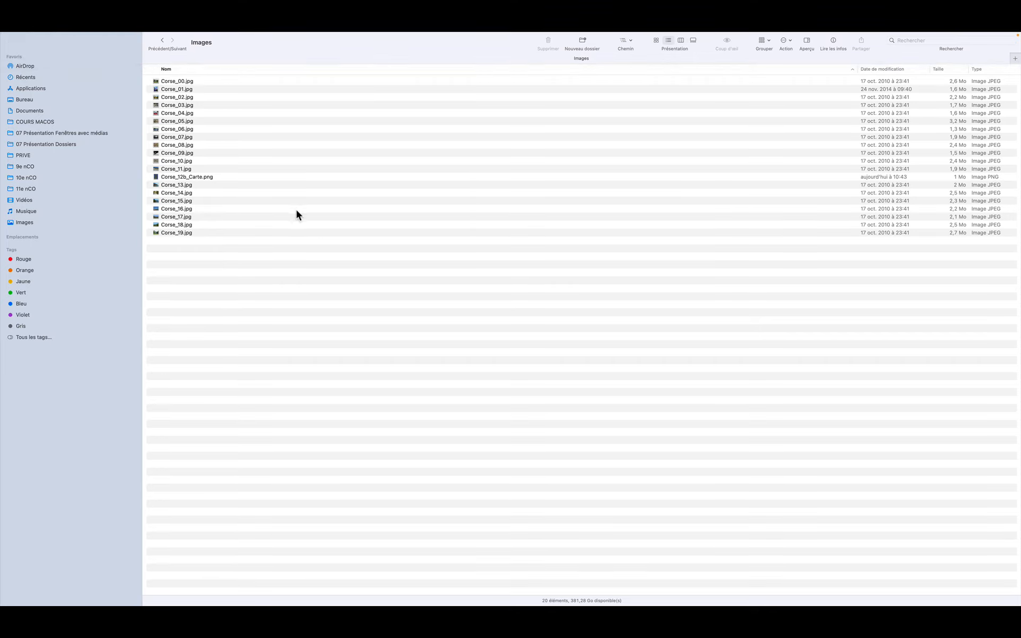
{"action": "key", "text": "ctrl+super+f"}
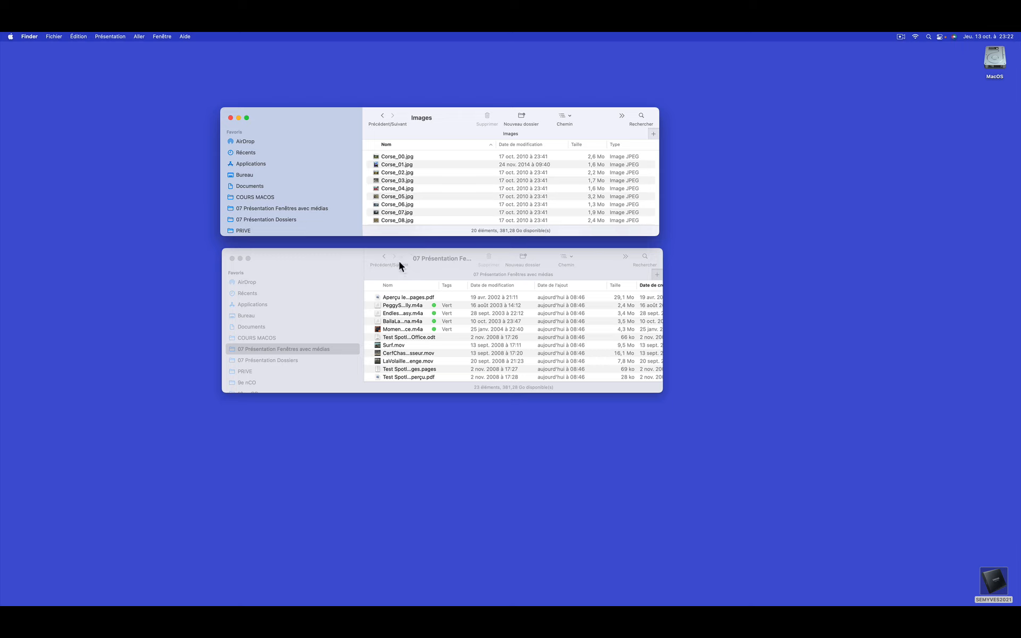
- Arrange 07 Présentation Fenêtres avec médias and Images side by side on the desktop, with Images on the right, and make both windows taller
{"action": "left_click_drag", "start_coordinate": [424, 120], "coordinate": [718, 126]}
{"action": "left_click_drag", "start_coordinate": [584, 248], "coordinate": [442, 123]}
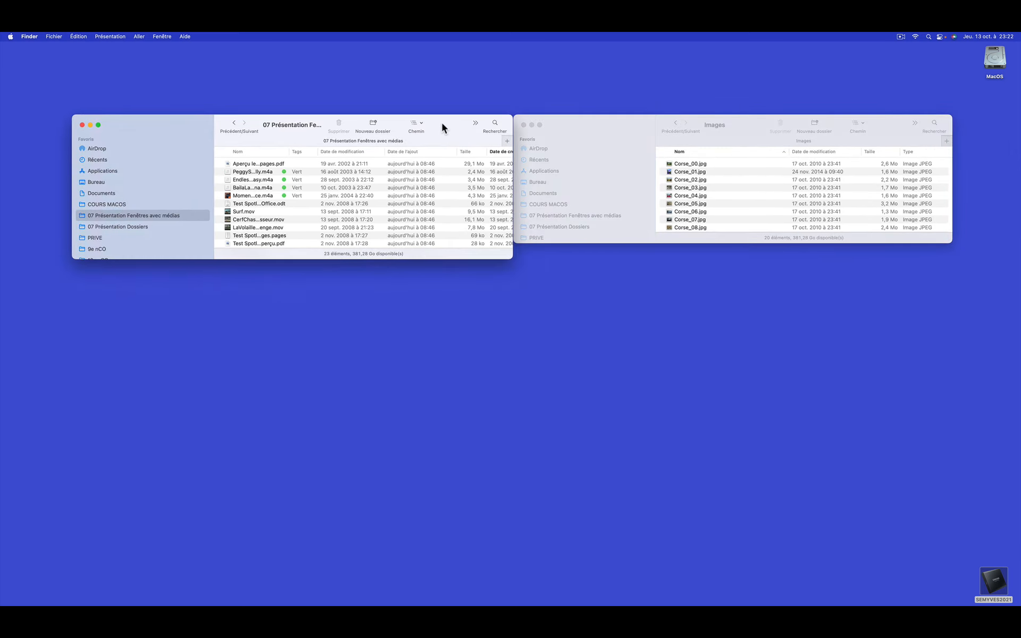
{"action": "left_click_drag", "start_coordinate": [510, 258], "coordinate": [479, 416]}
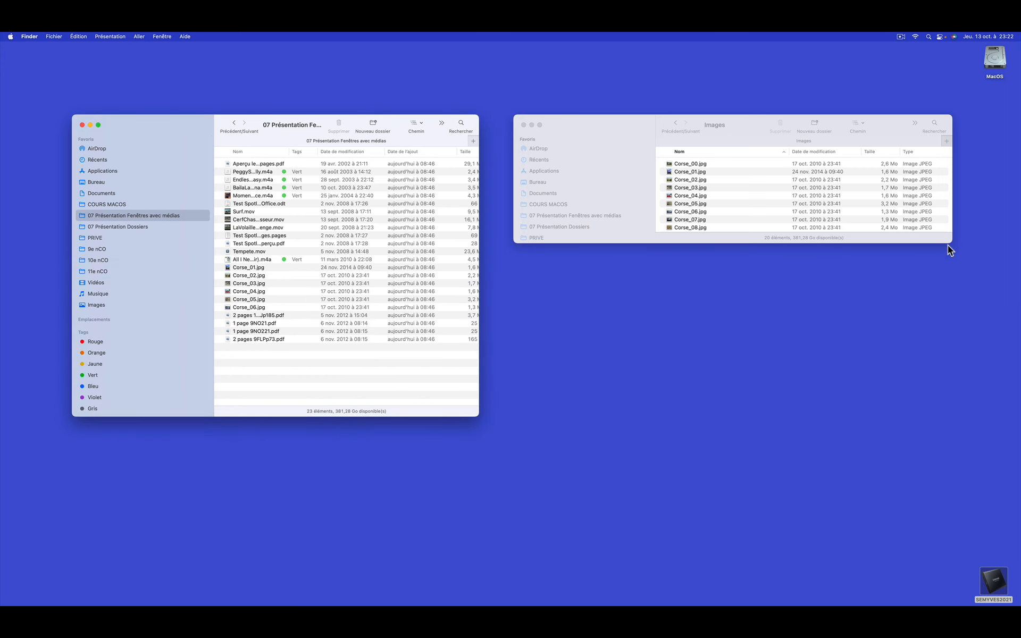
{"action": "left_click_drag", "start_coordinate": [947, 245], "coordinate": [946, 417]}
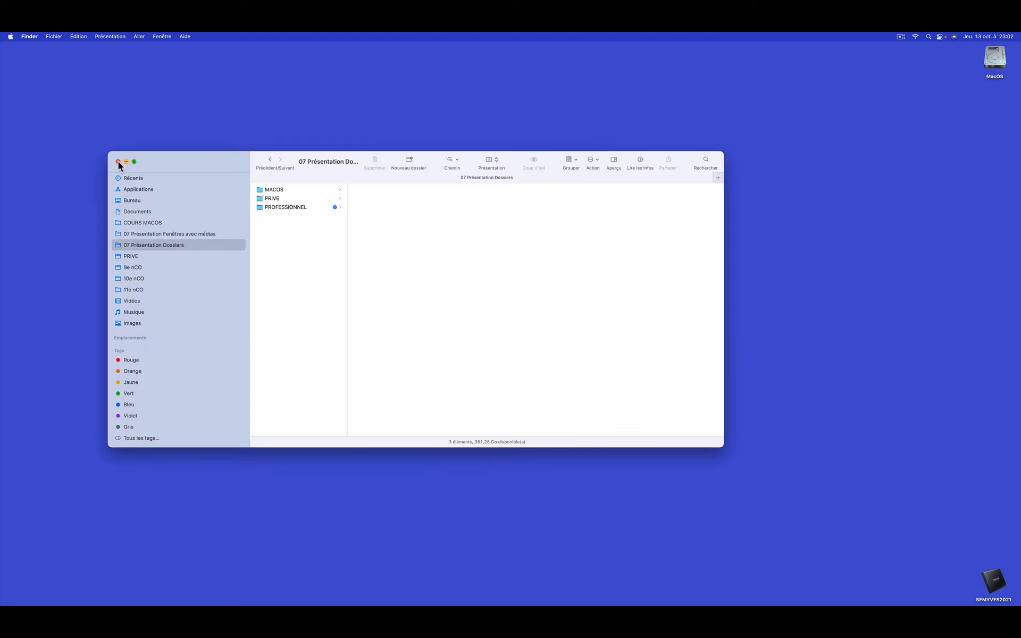
- Close the 07 Présentation Dossiers window
{"action": "left_click", "coordinate": [118, 162]}
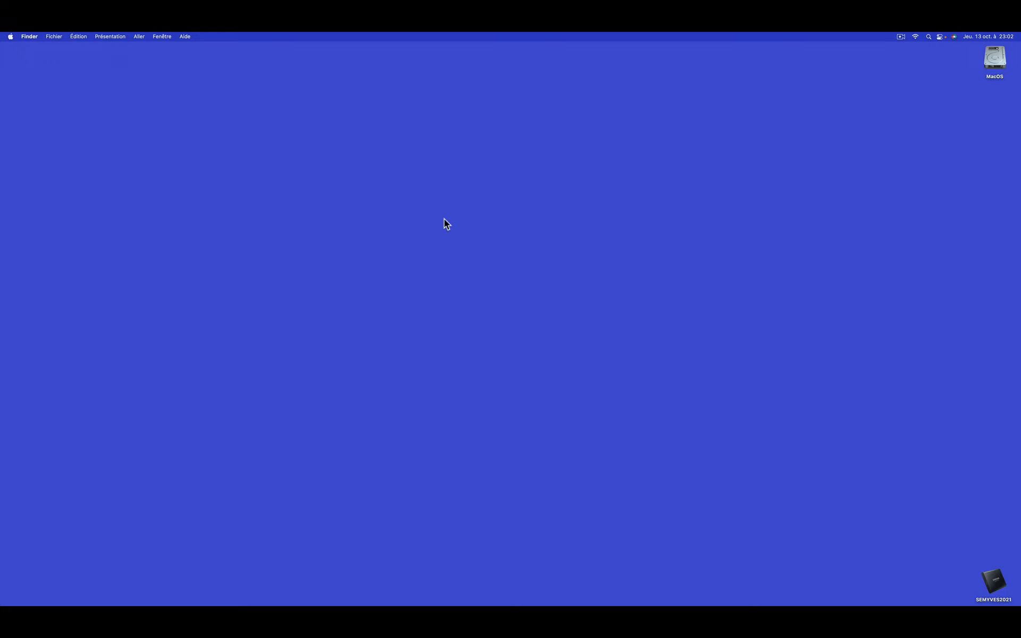